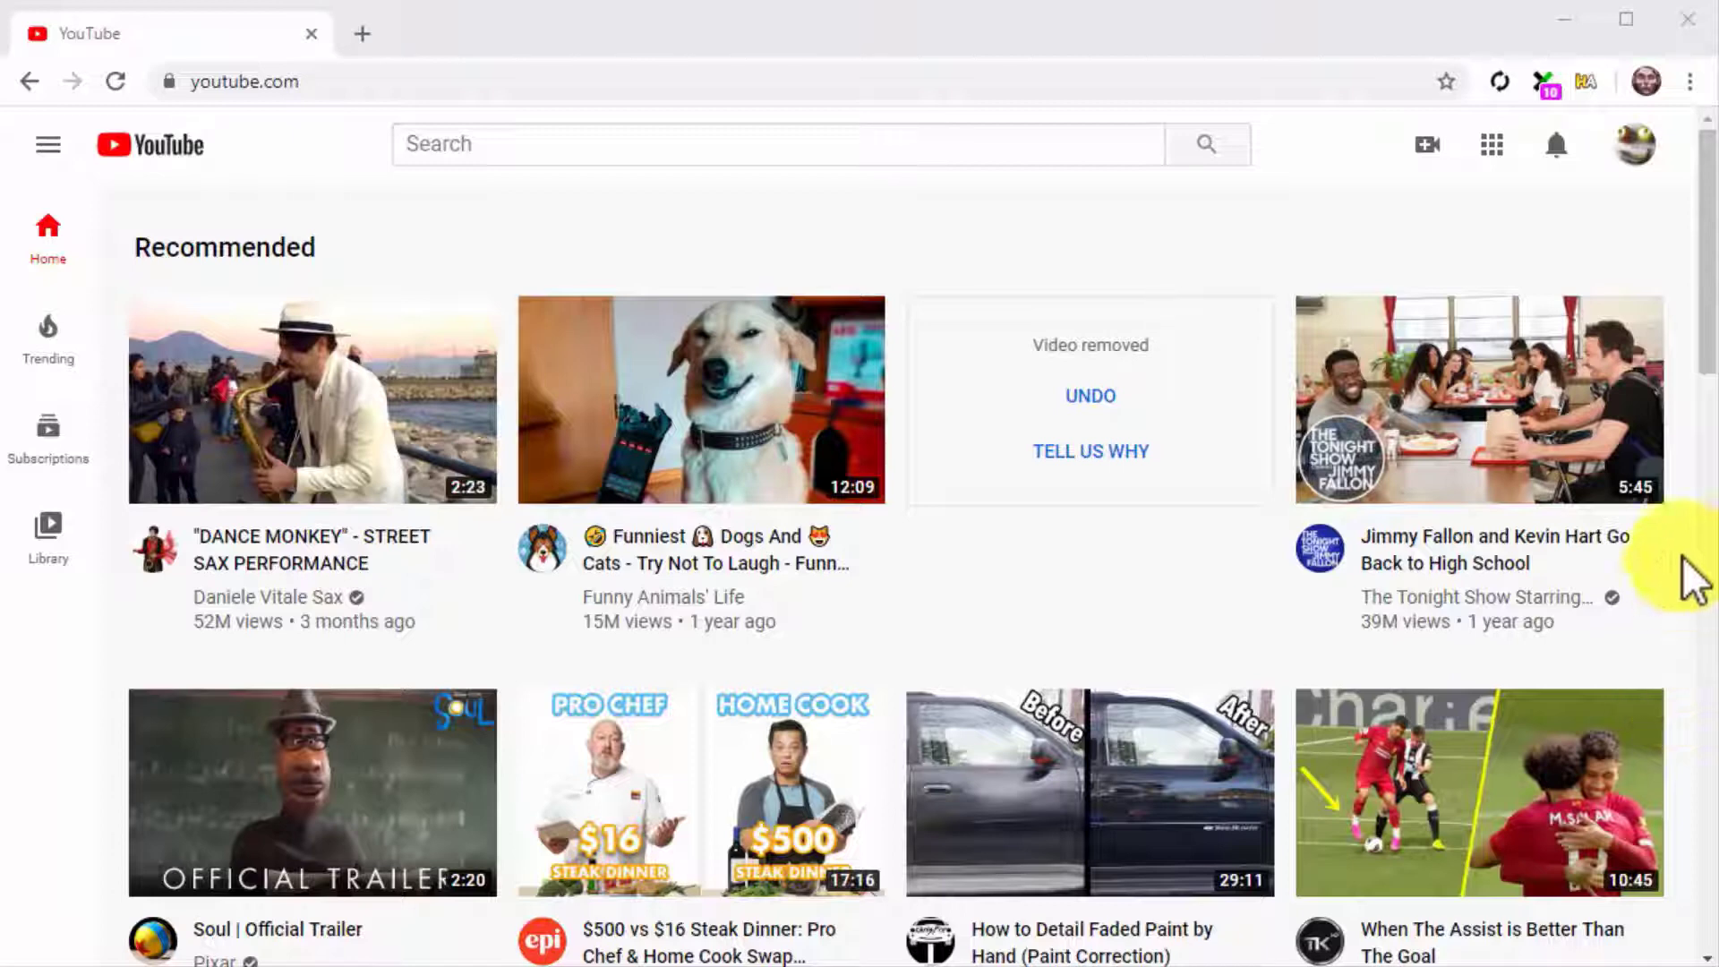
# Open YouTube Studio and upload the video file "5 Healthy Eating Tips No One's Giving" from the My Business folder
pyautogui.click(1639, 146)
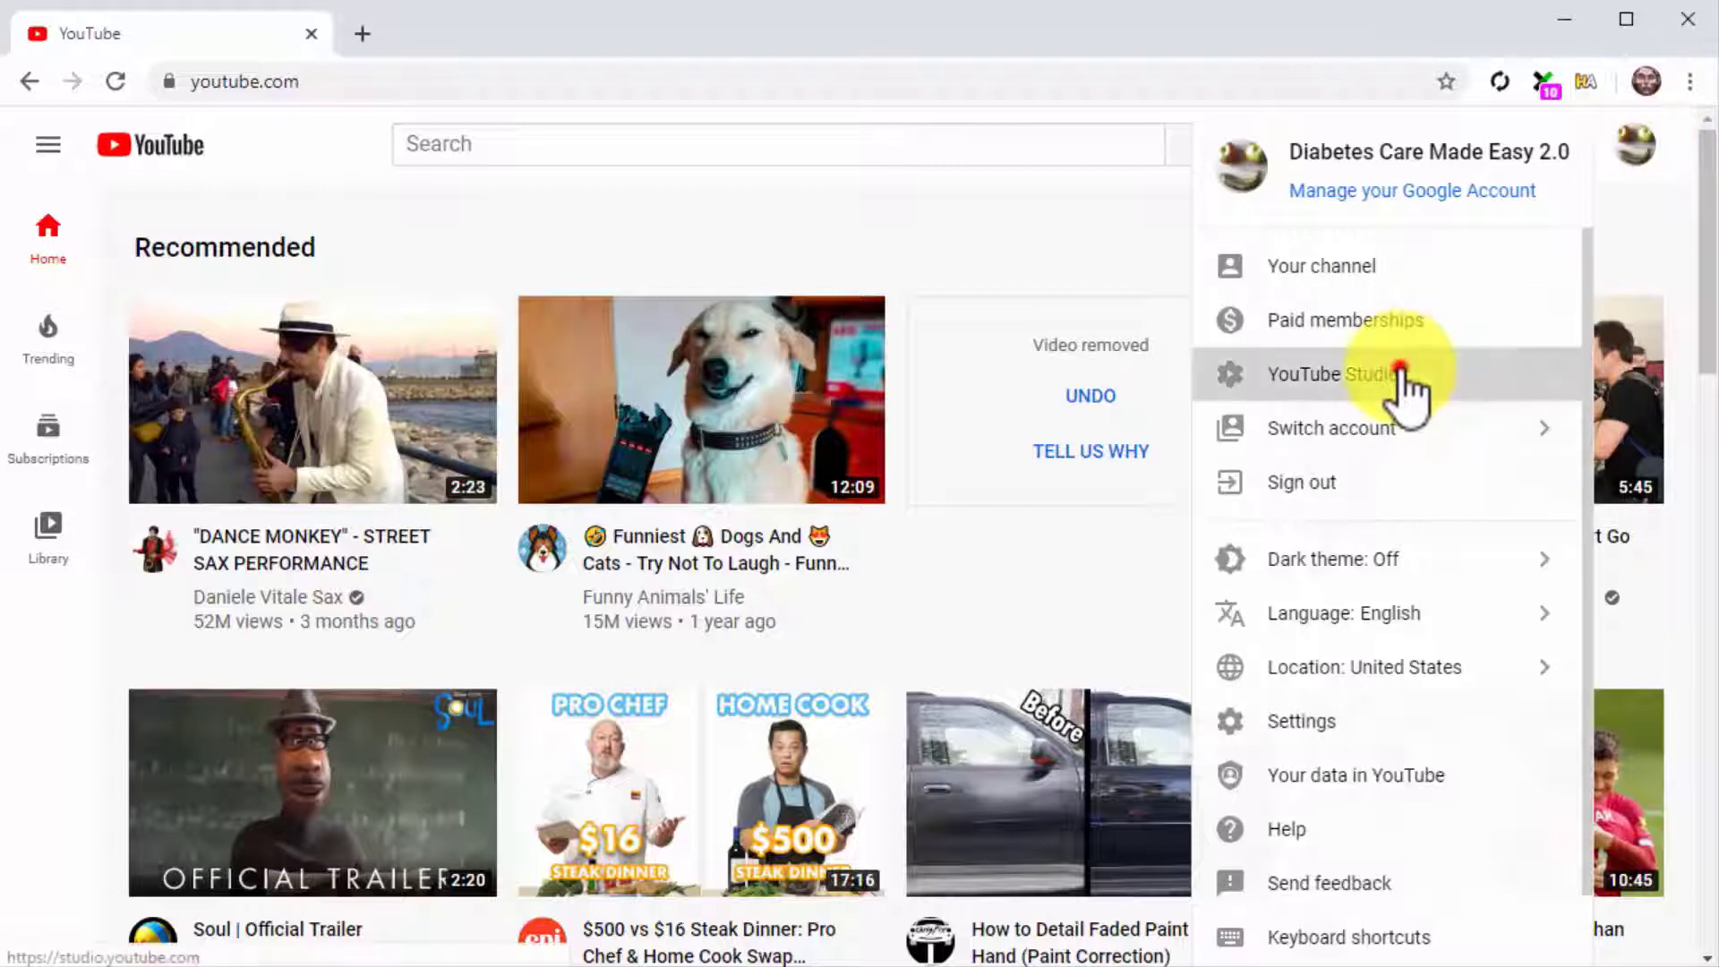
pyautogui.click(1412, 367)
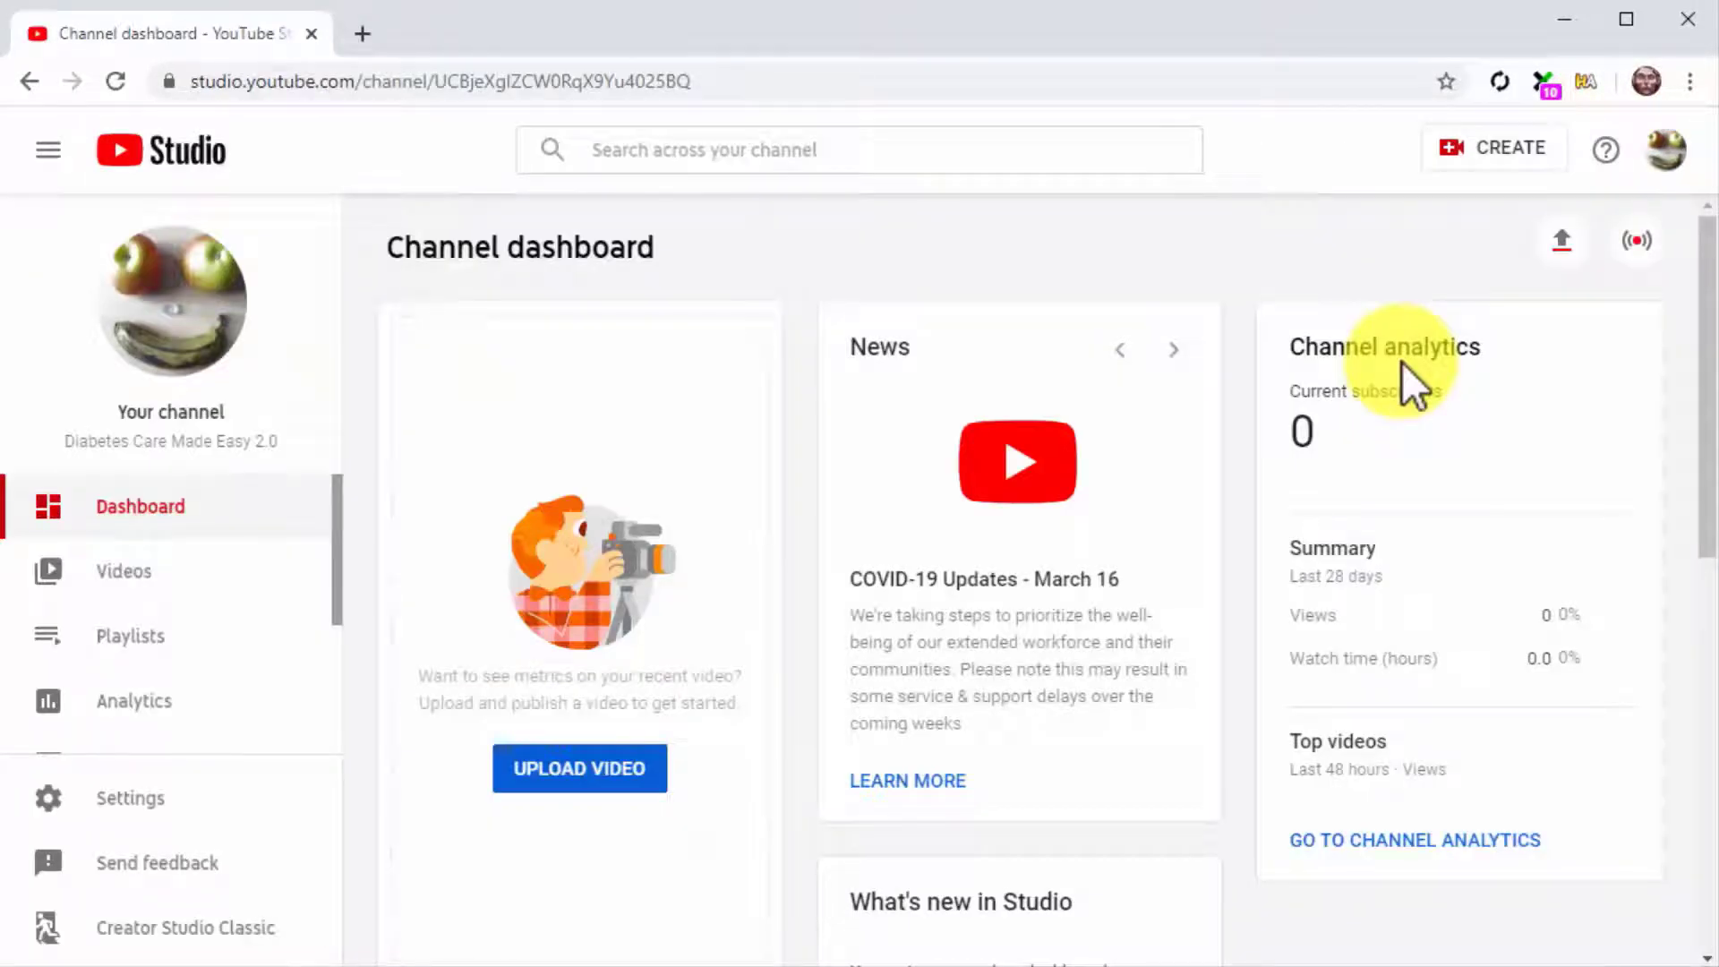
pyautogui.click(1484, 151)
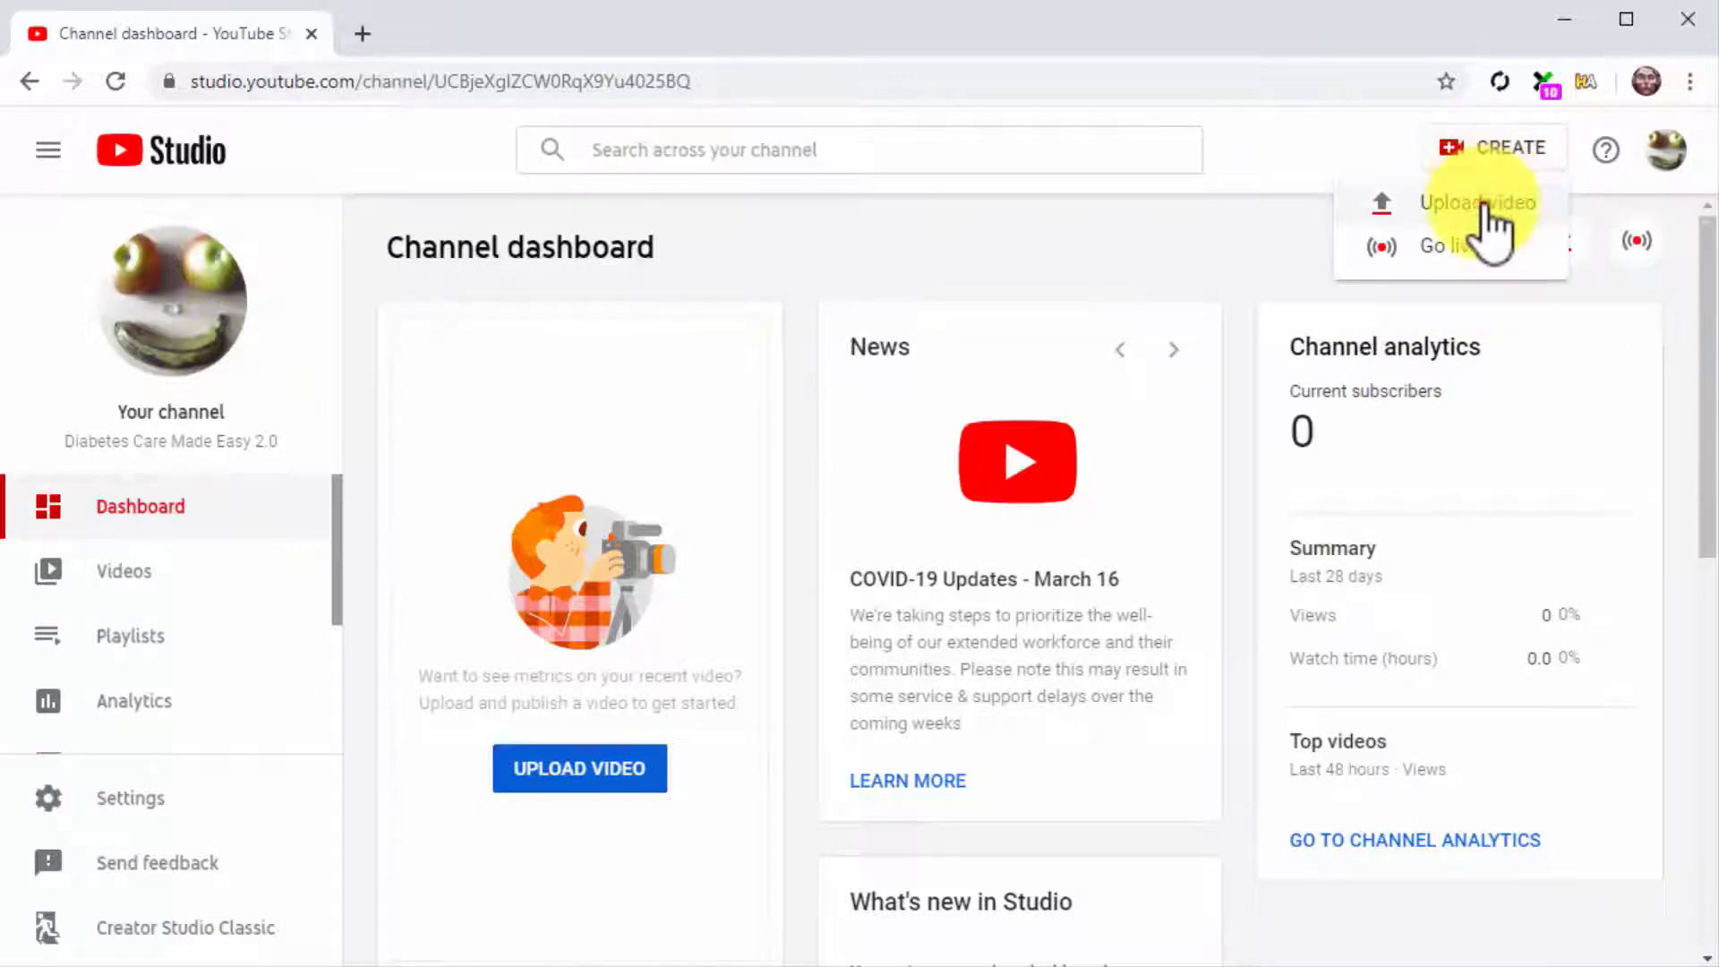
pyautogui.click(1485, 204)
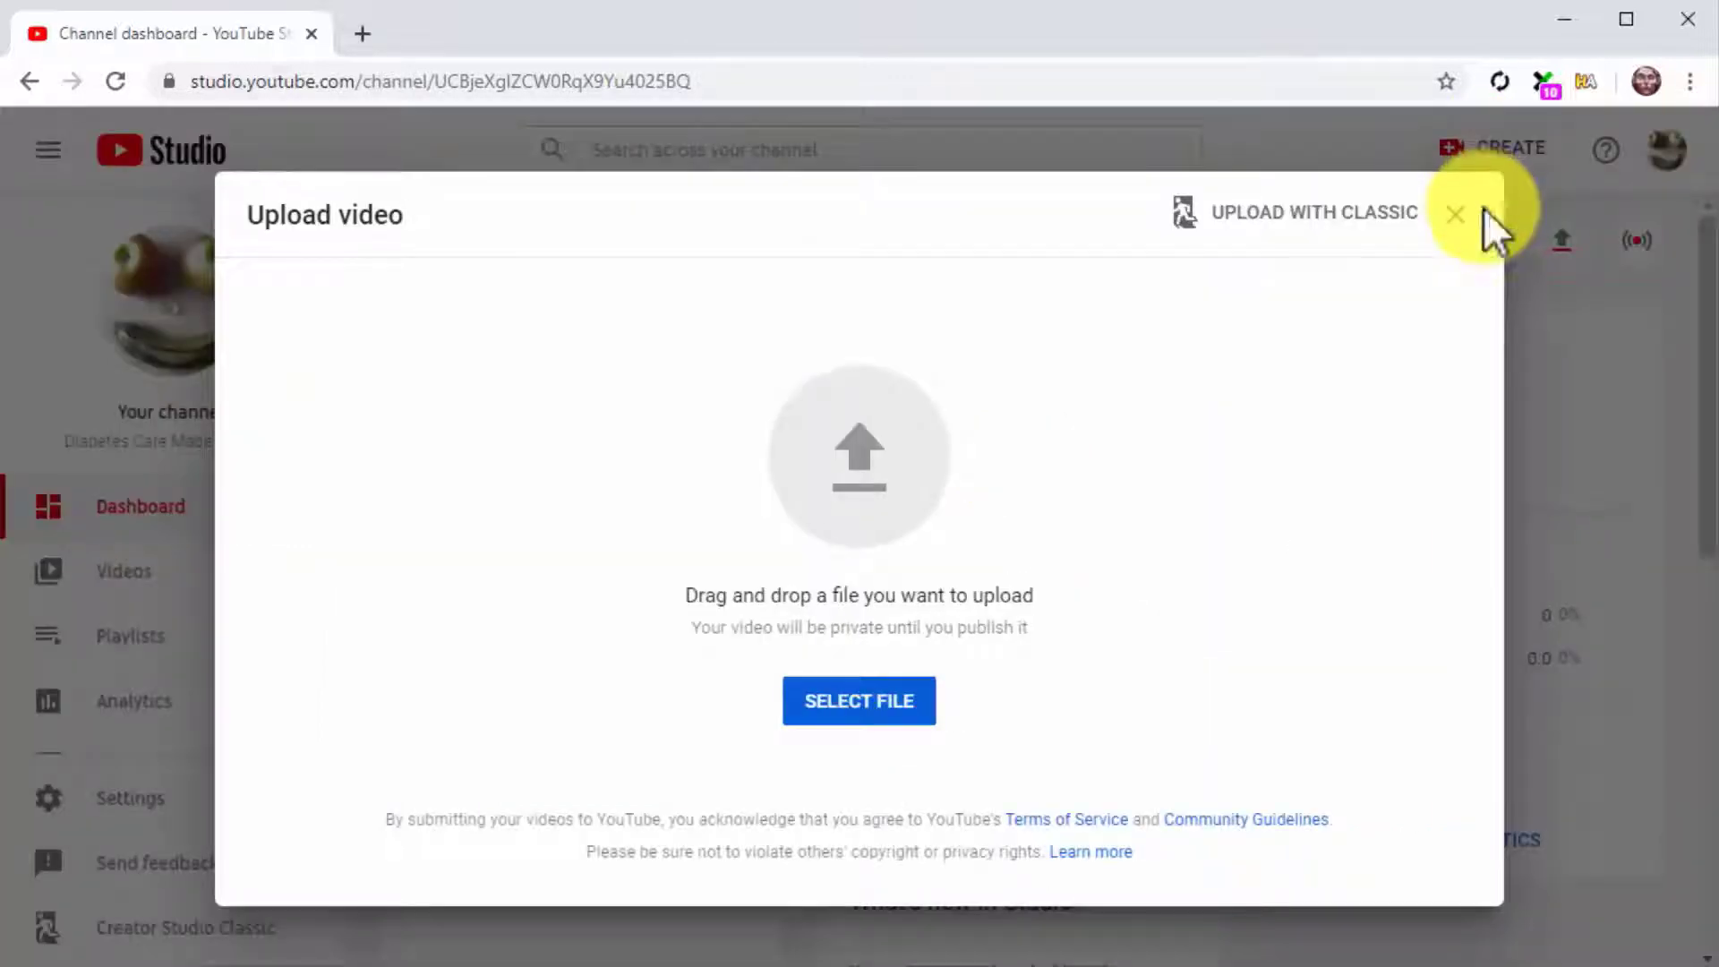
pyautogui.click(887, 704)
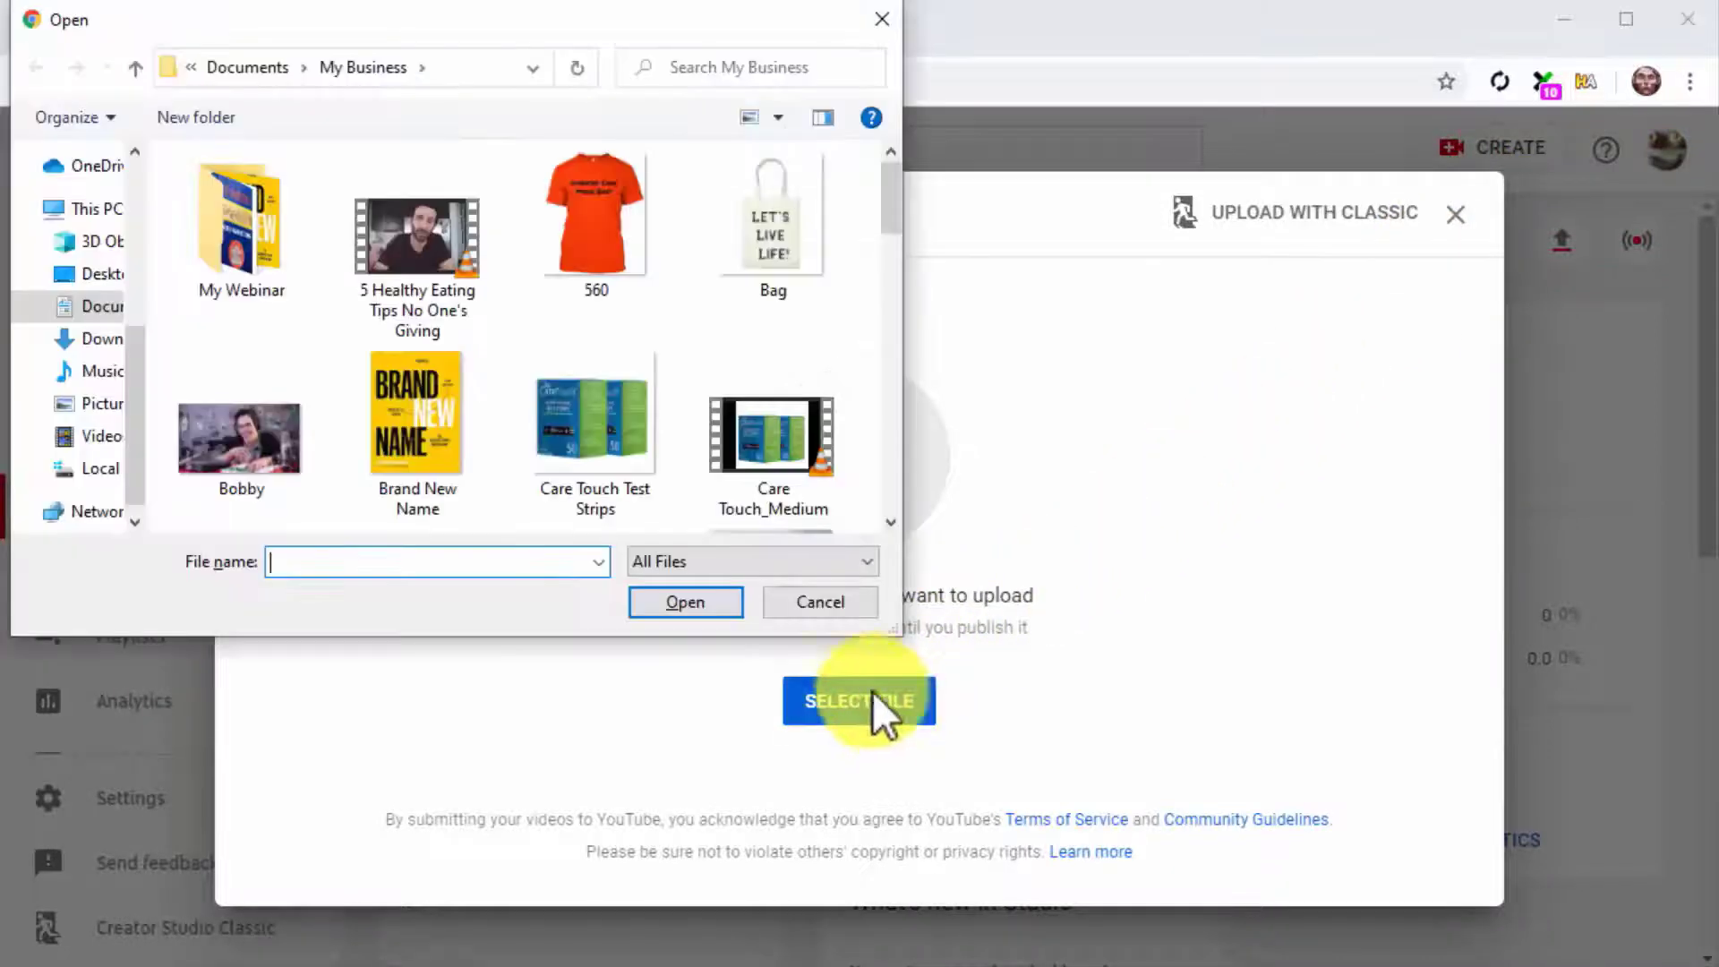
pyautogui.doubleClick(442, 244)
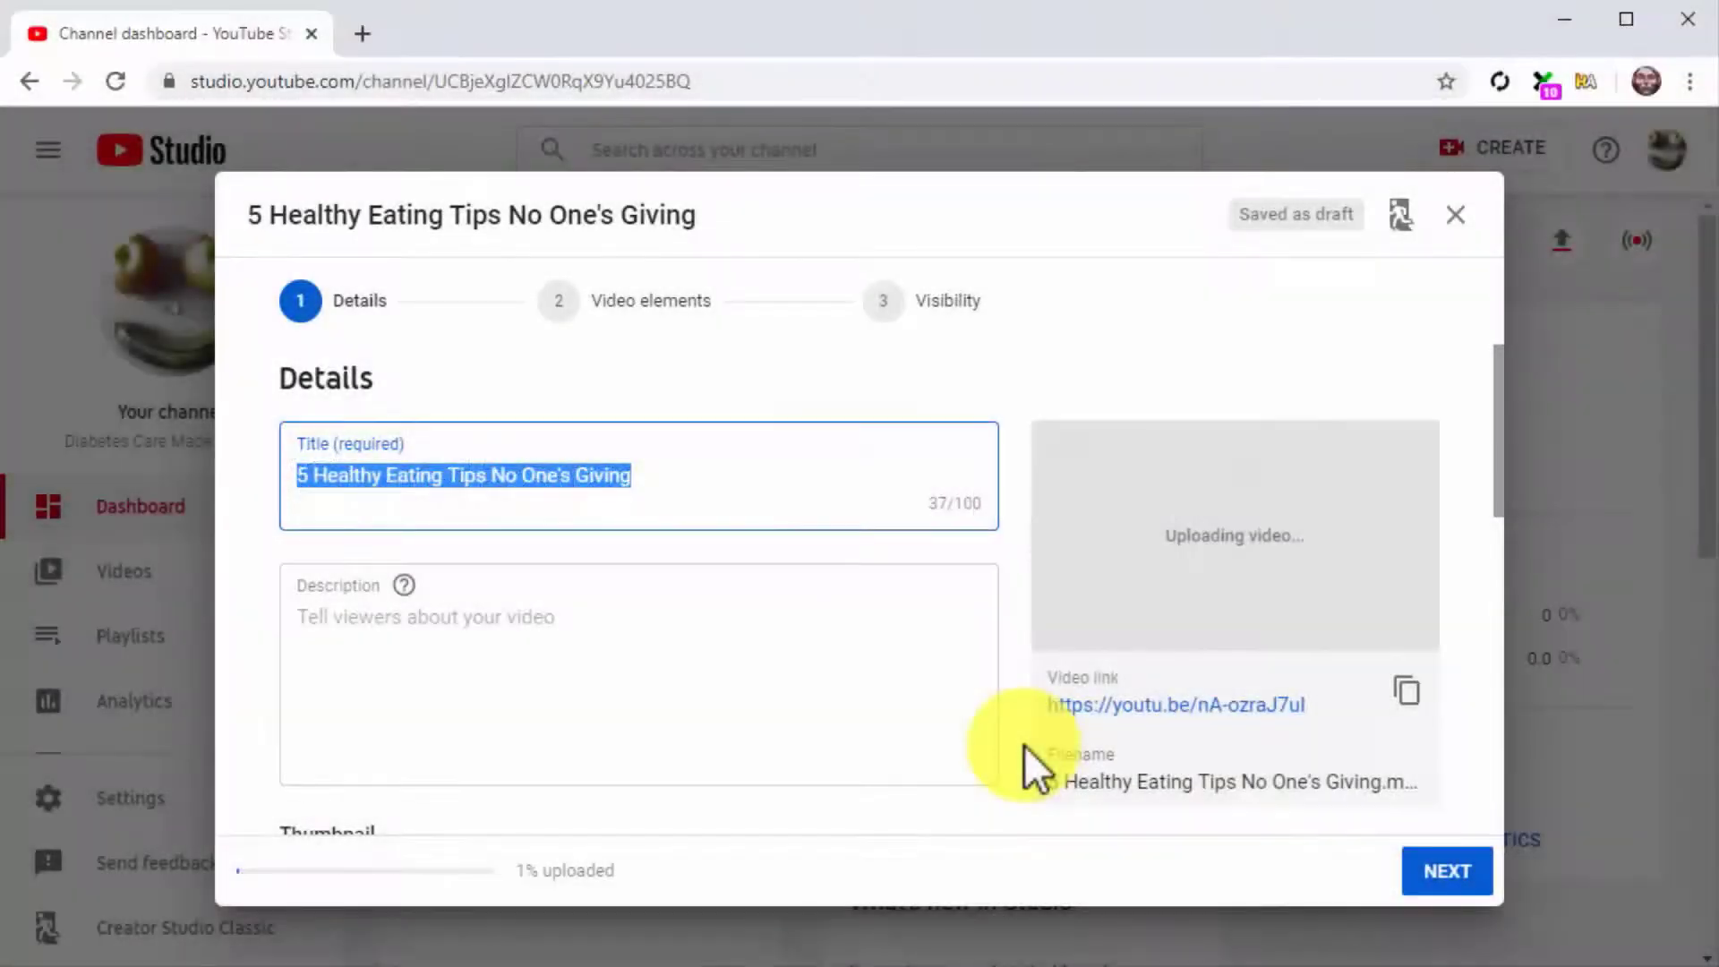
# Insert "Healthy Food - " at the beginning of the video title
pyautogui.click(660, 484)
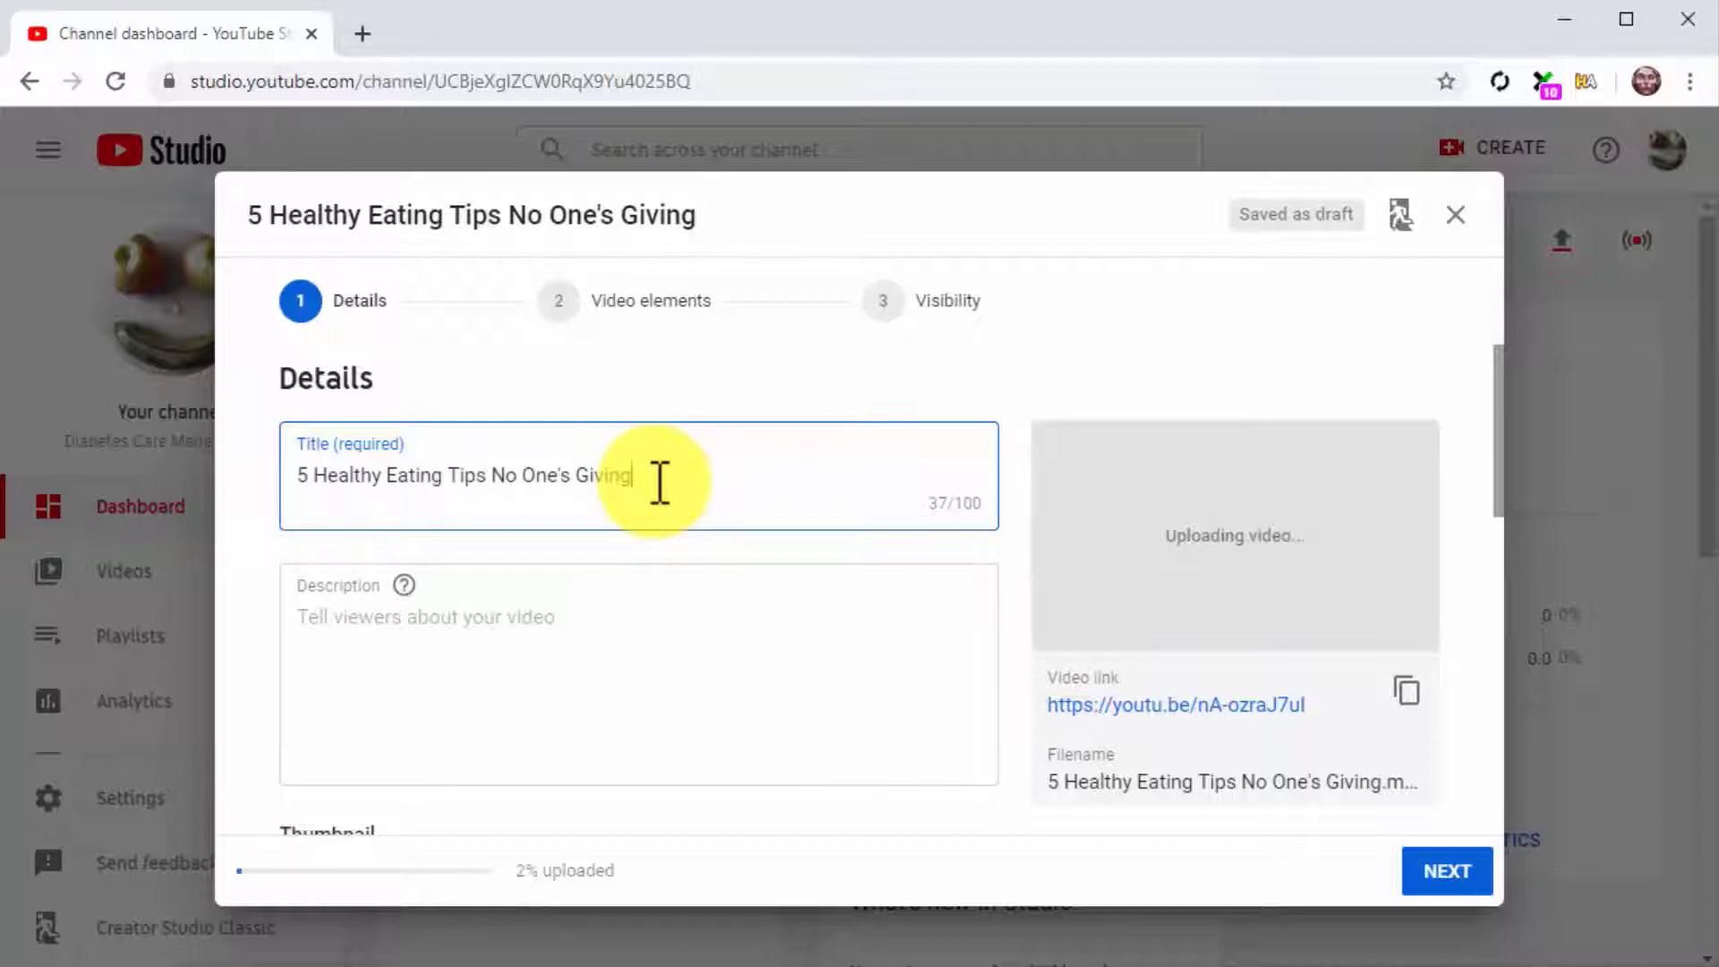
pyautogui.press('Left')
pyautogui.press('Left')
pyautogui.press('Left')
pyautogui.press('Left')
pyautogui.press('Left')
pyautogui.press('Left')
pyautogui.press('Left')
pyautogui.press('Left')
pyautogui.press('Left')
pyautogui.press('Left')
pyautogui.press('Left')
pyautogui.press('Left')
pyautogui.press('Left')
pyautogui.press('Left')
pyautogui.press('Left')
pyautogui.press('Left')
pyautogui.press('Left')
pyautogui.press('Left')
pyautogui.press('Left')
pyautogui.press('Left')
pyautogui.press('Left')
pyautogui.press('Left')
pyautogui.press('Left')
pyautogui.press('Left')
pyautogui.press('Left')
pyautogui.press('Left')
pyautogui.press('Left')
pyautogui.press('Left')
pyautogui.press('Left')
pyautogui.press('Left')
pyautogui.press('Left')
pyautogui.press('Left')
pyautogui.press('Left')
pyautogui.write('Hea')
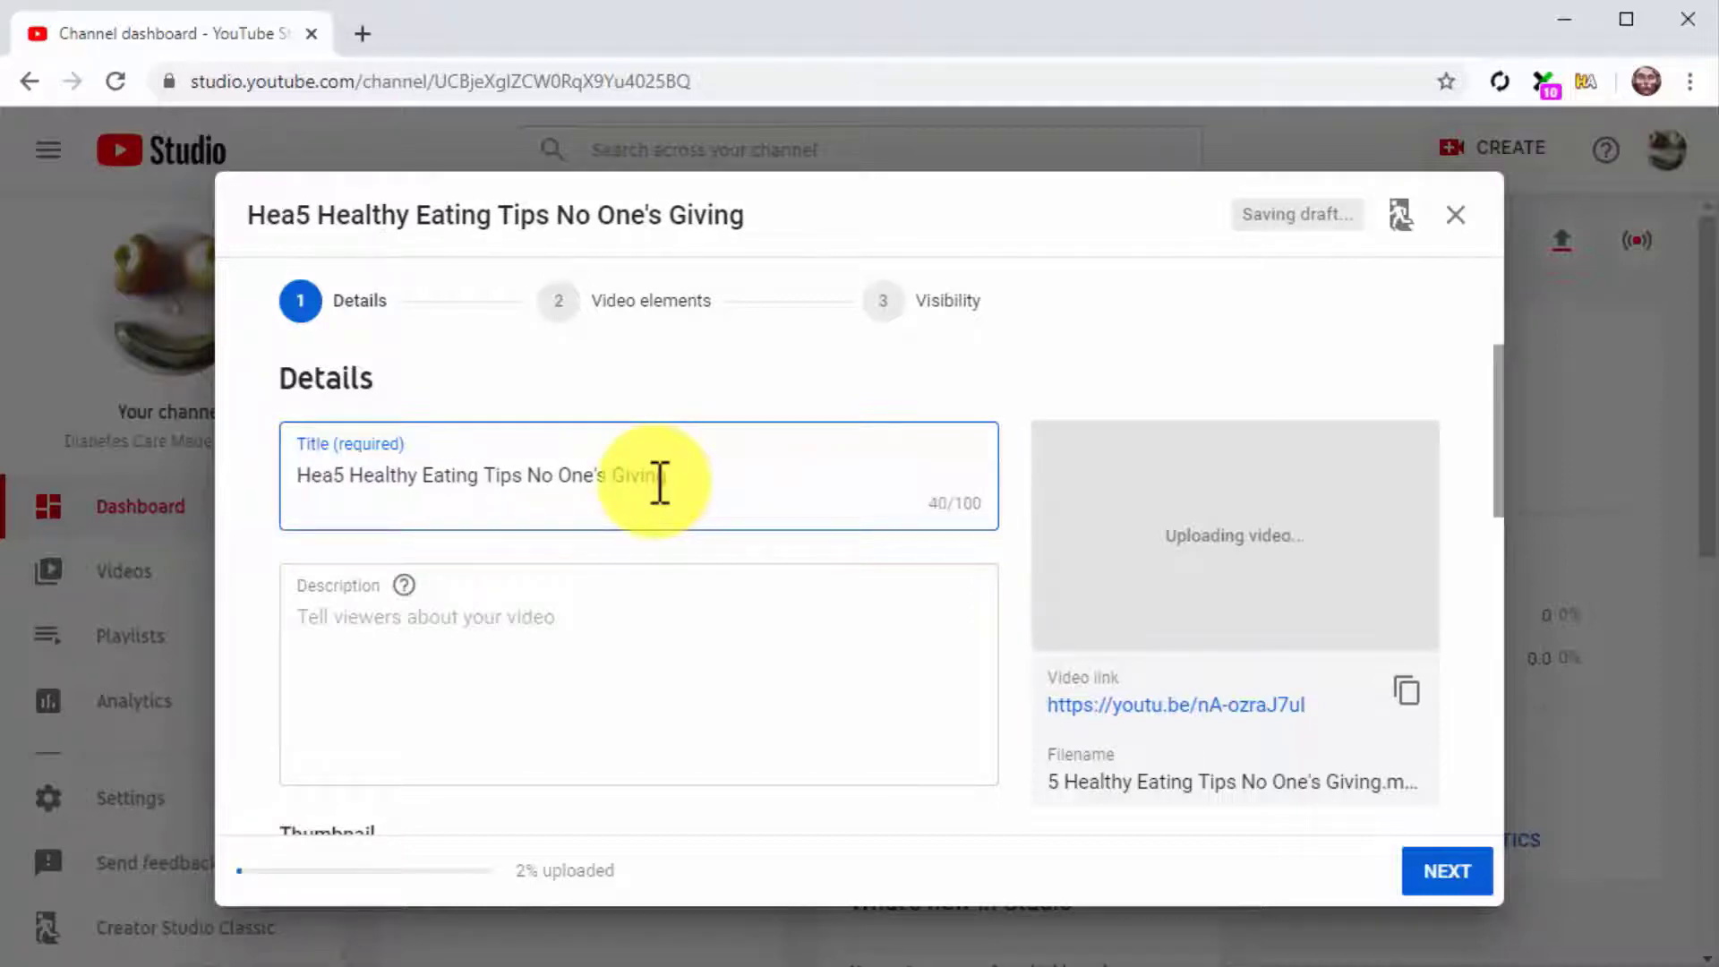
pyautogui.write('lthy ')
pyautogui.write('Food ')
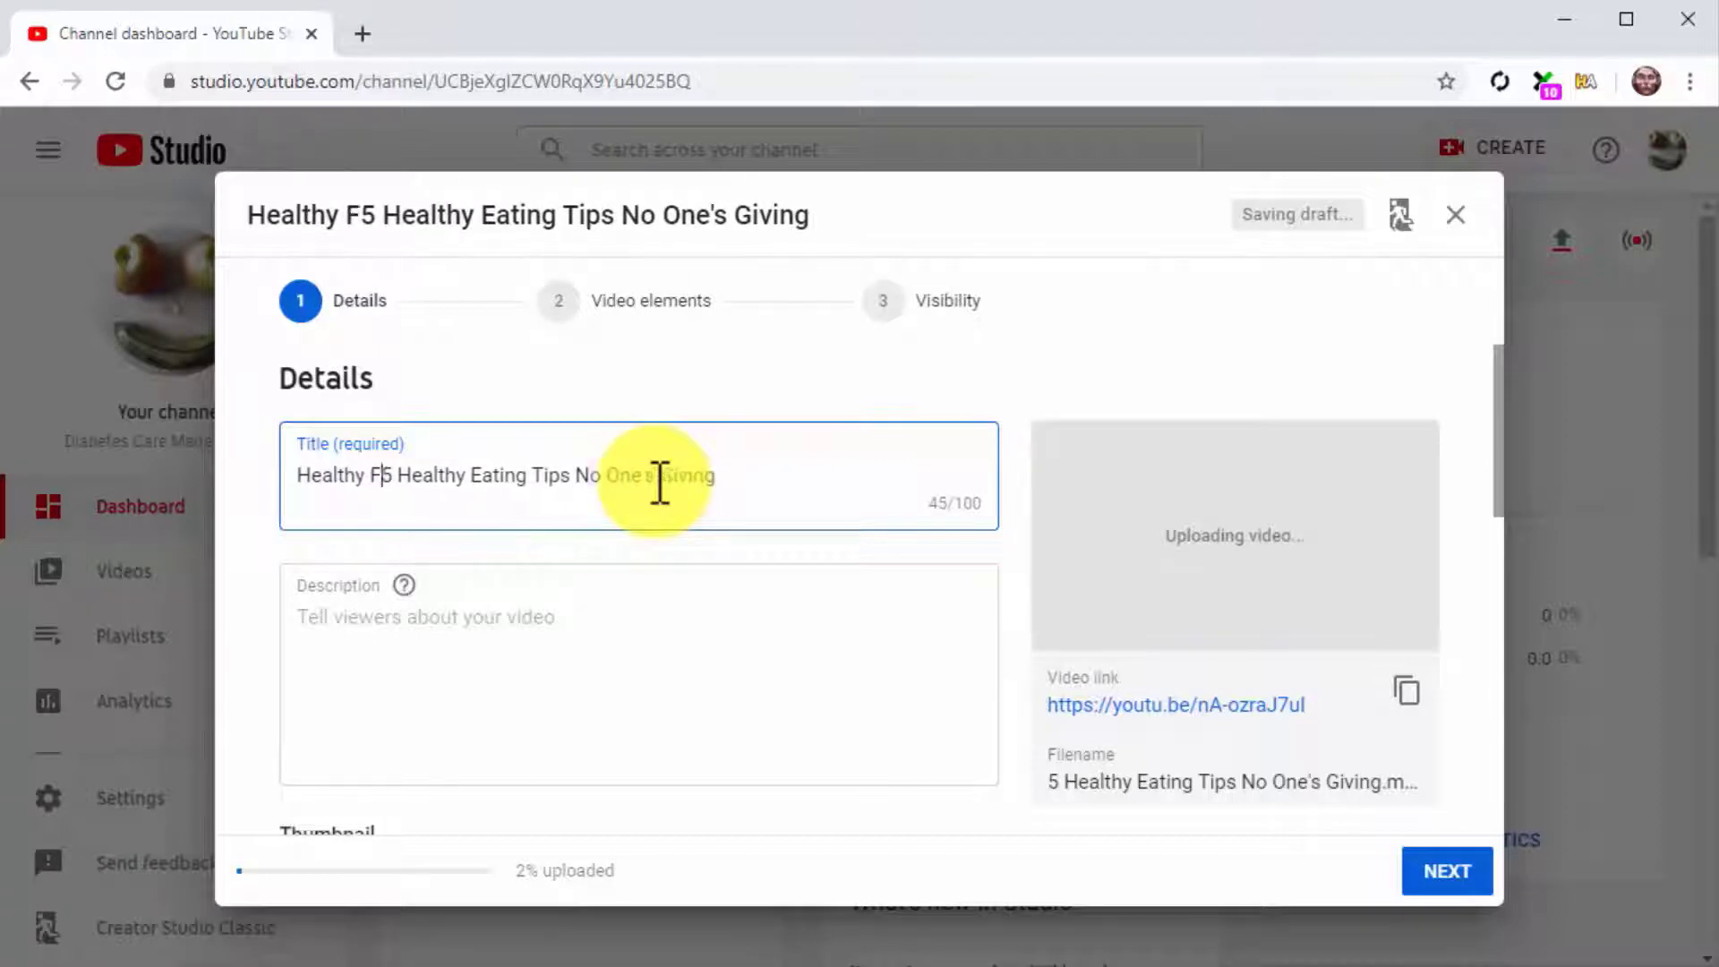
pyautogui.write('-')
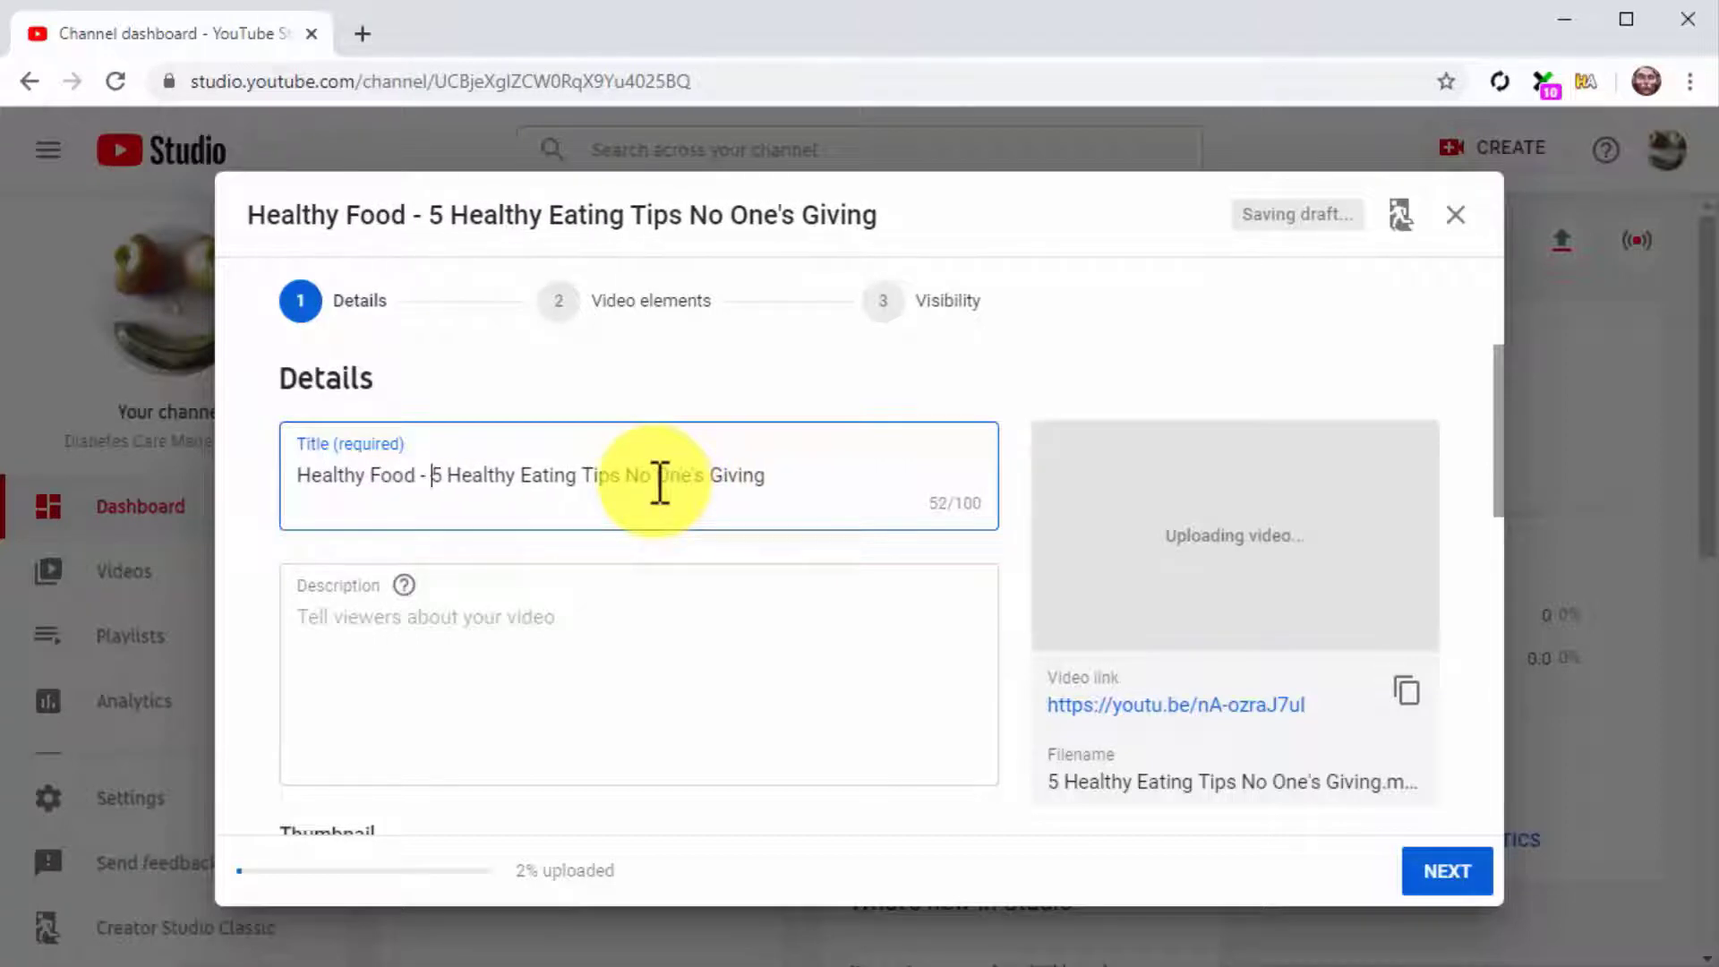
# Append " - Diabetes Care Made Easy" to the end of the video title
pyautogui.press('Right')
pyautogui.press('Right')
pyautogui.press('Right')
pyautogui.press('Right')
pyautogui.press('Right')
pyautogui.press('Right')
pyautogui.press('Right')
pyautogui.press('Right')
pyautogui.press('Right')
pyautogui.press('Right')
pyautogui.press('Right')
pyautogui.press('Right')
pyautogui.press('Right')
pyautogui.press('Right')
pyautogui.press('Right')
pyautogui.press('Right')
pyautogui.press('Right')
pyautogui.press('Right')
pyautogui.press('Right')
pyautogui.press('Right')
pyautogui.press('Right')
pyautogui.press('Right')
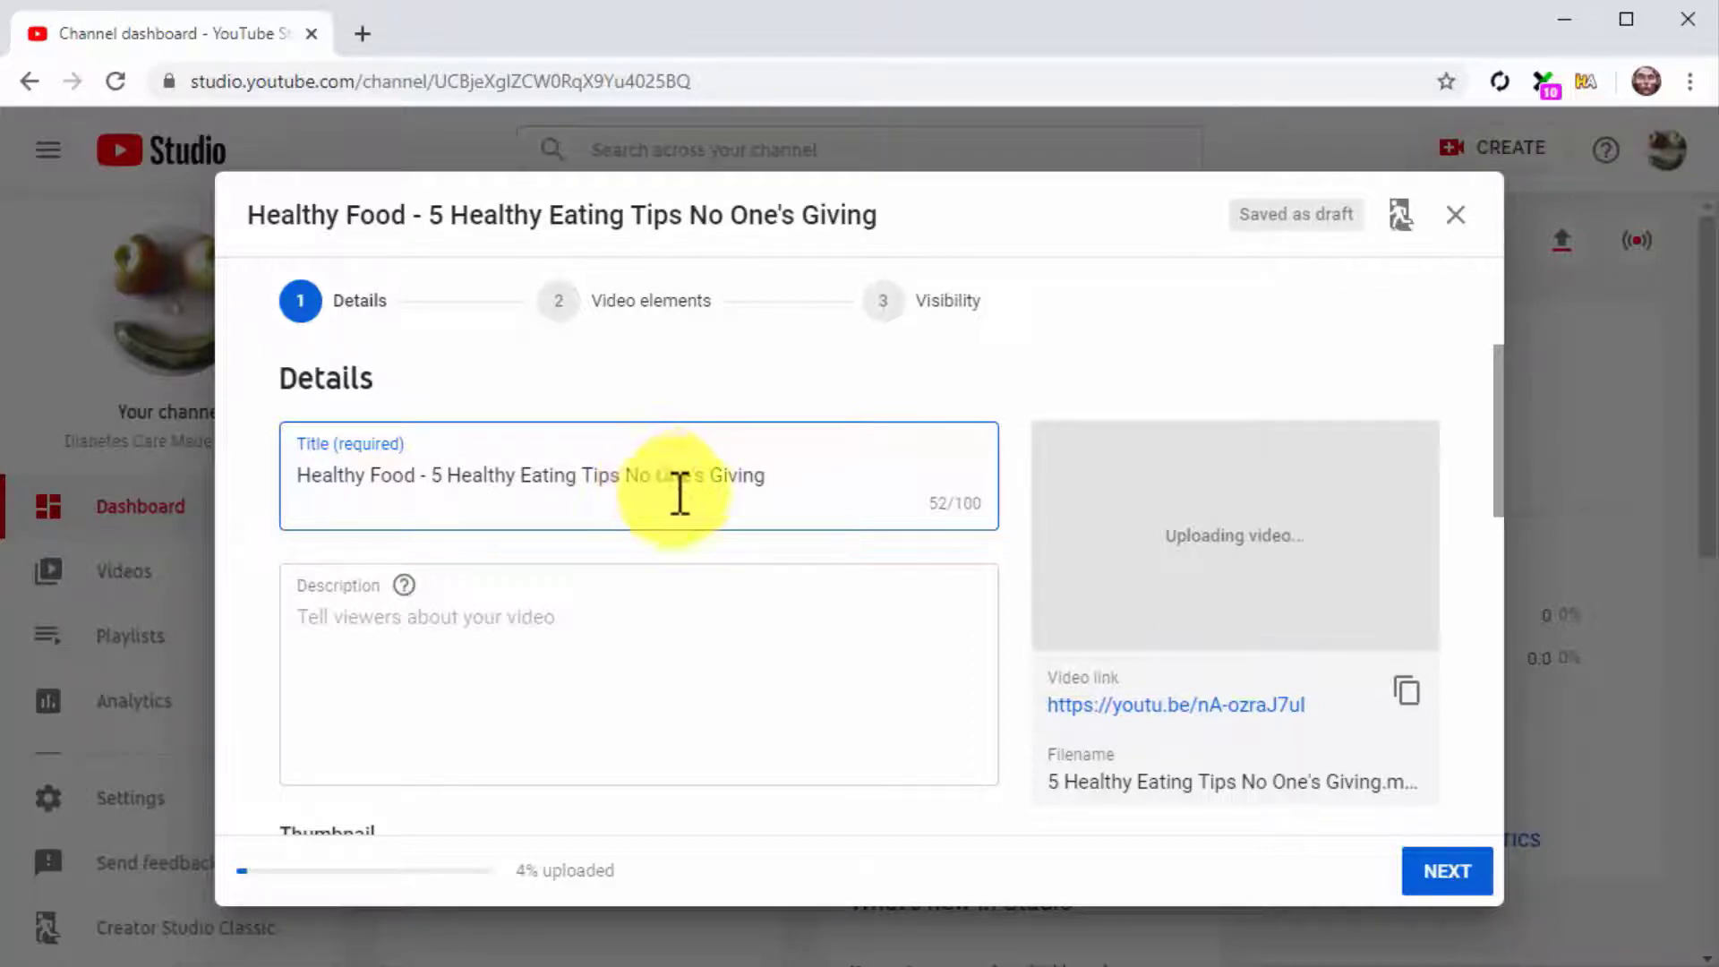
pyautogui.write('-')
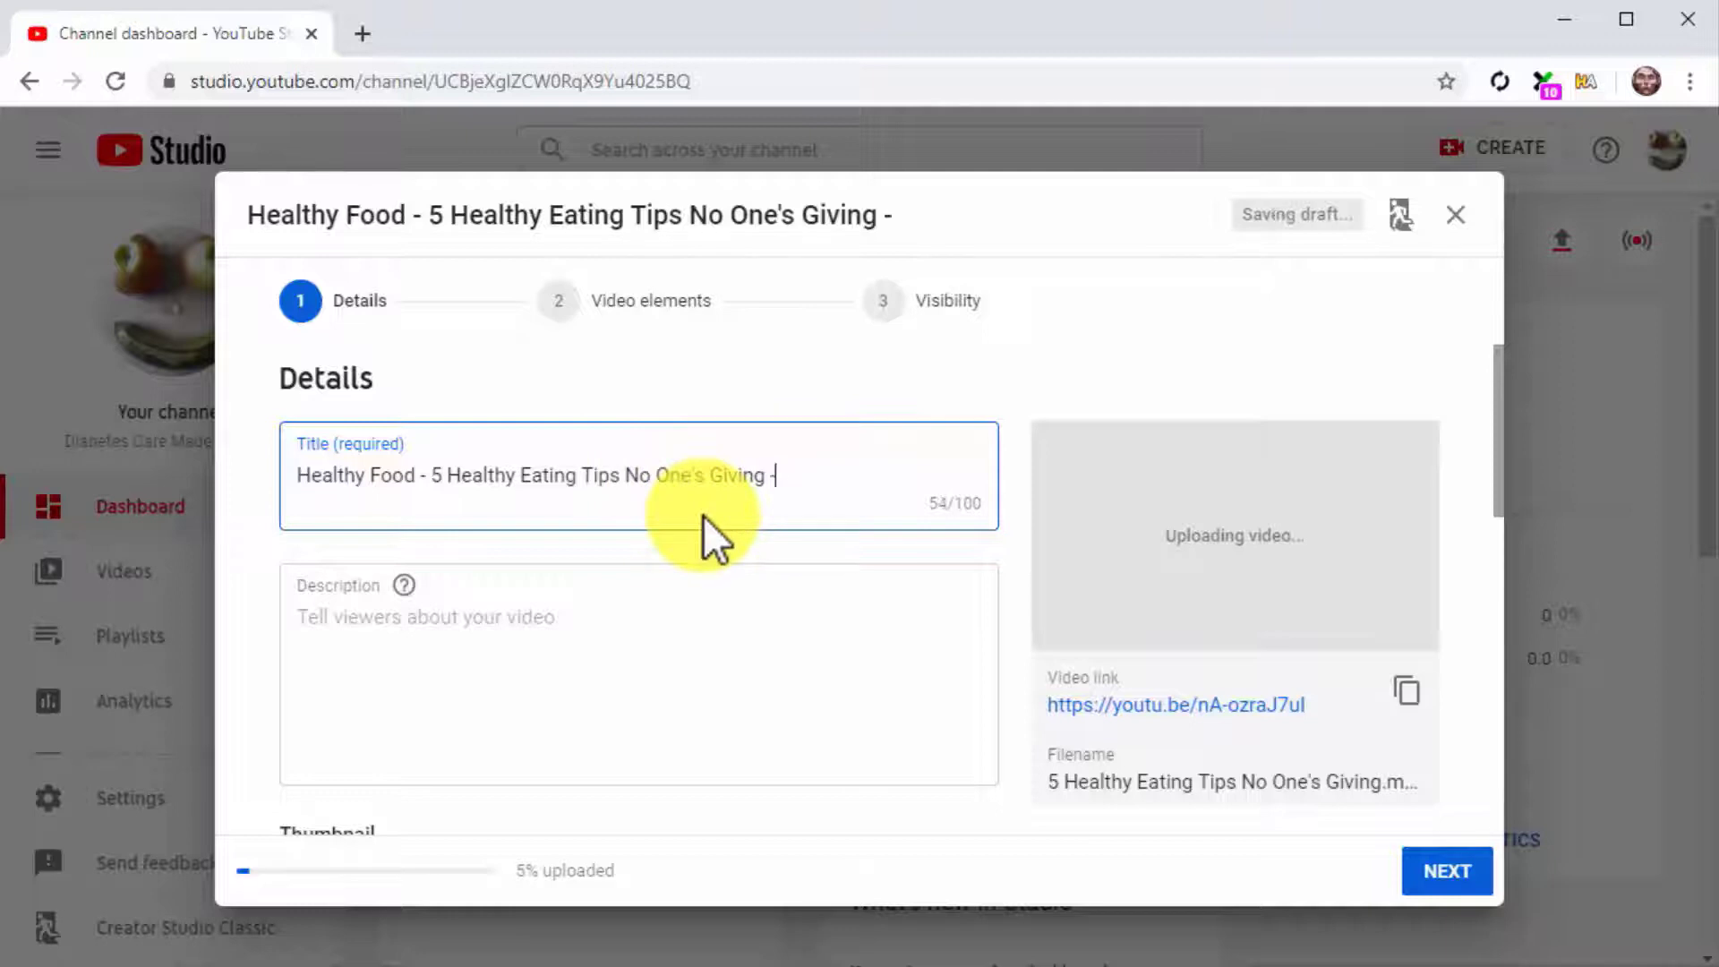
pyautogui.write(' Diabetes')
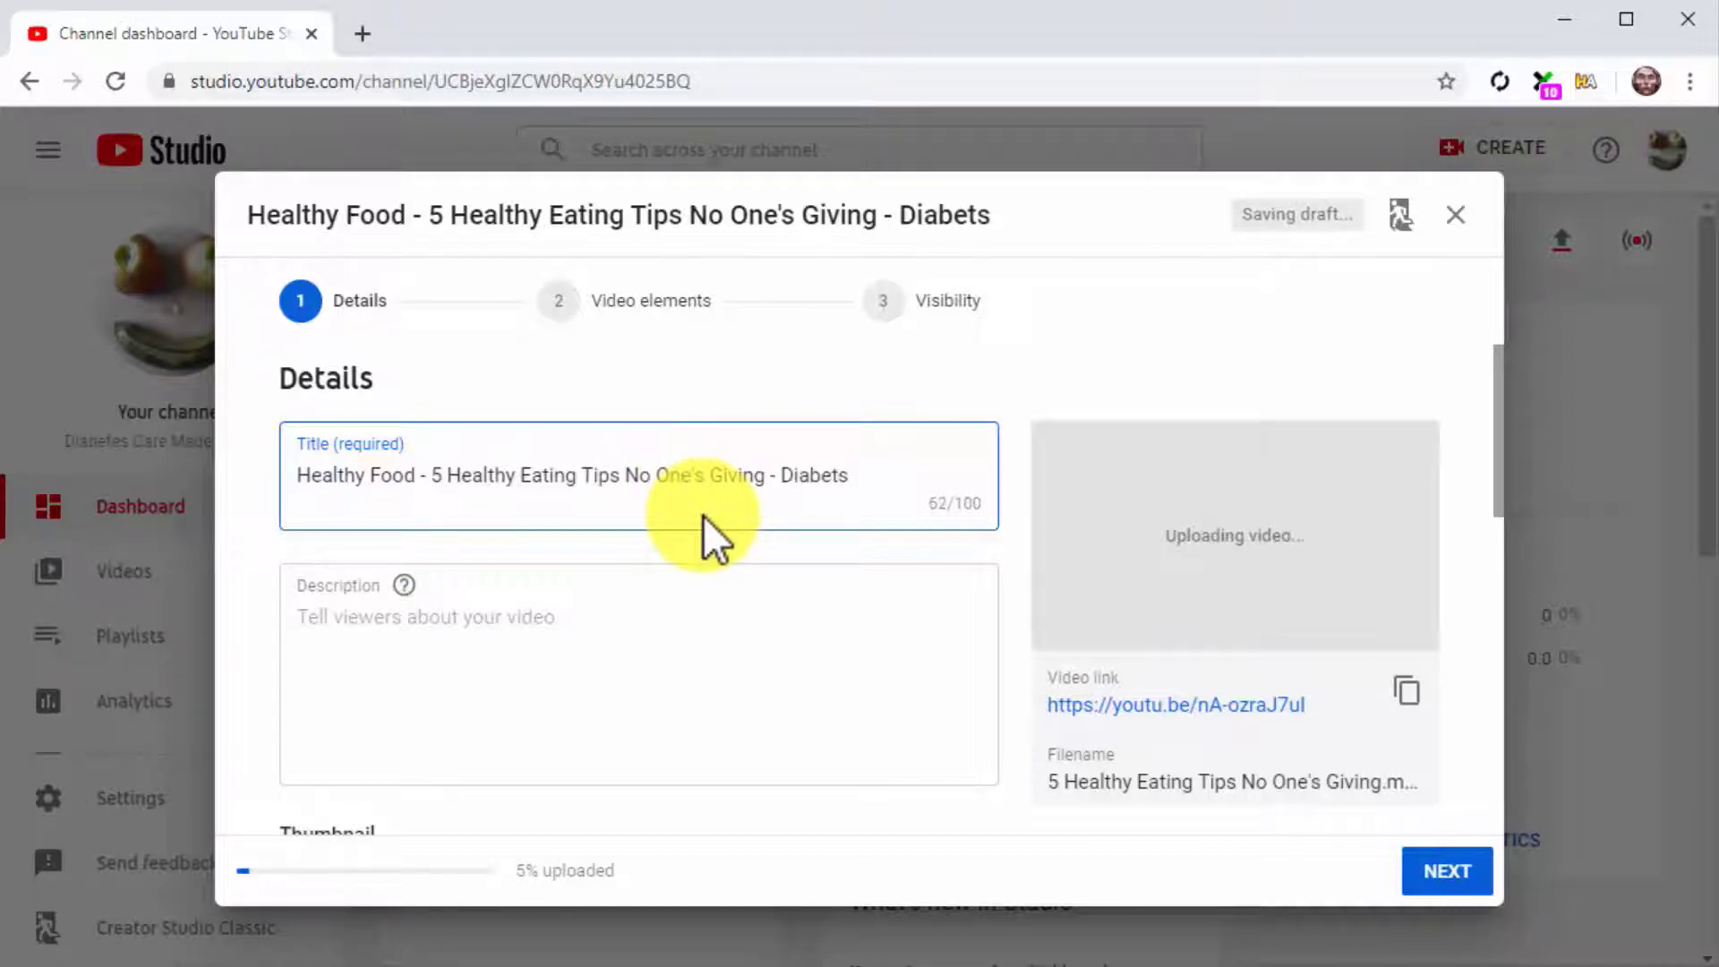
pyautogui.press('BackSpace')
pyautogui.write('es Care Made Easy')
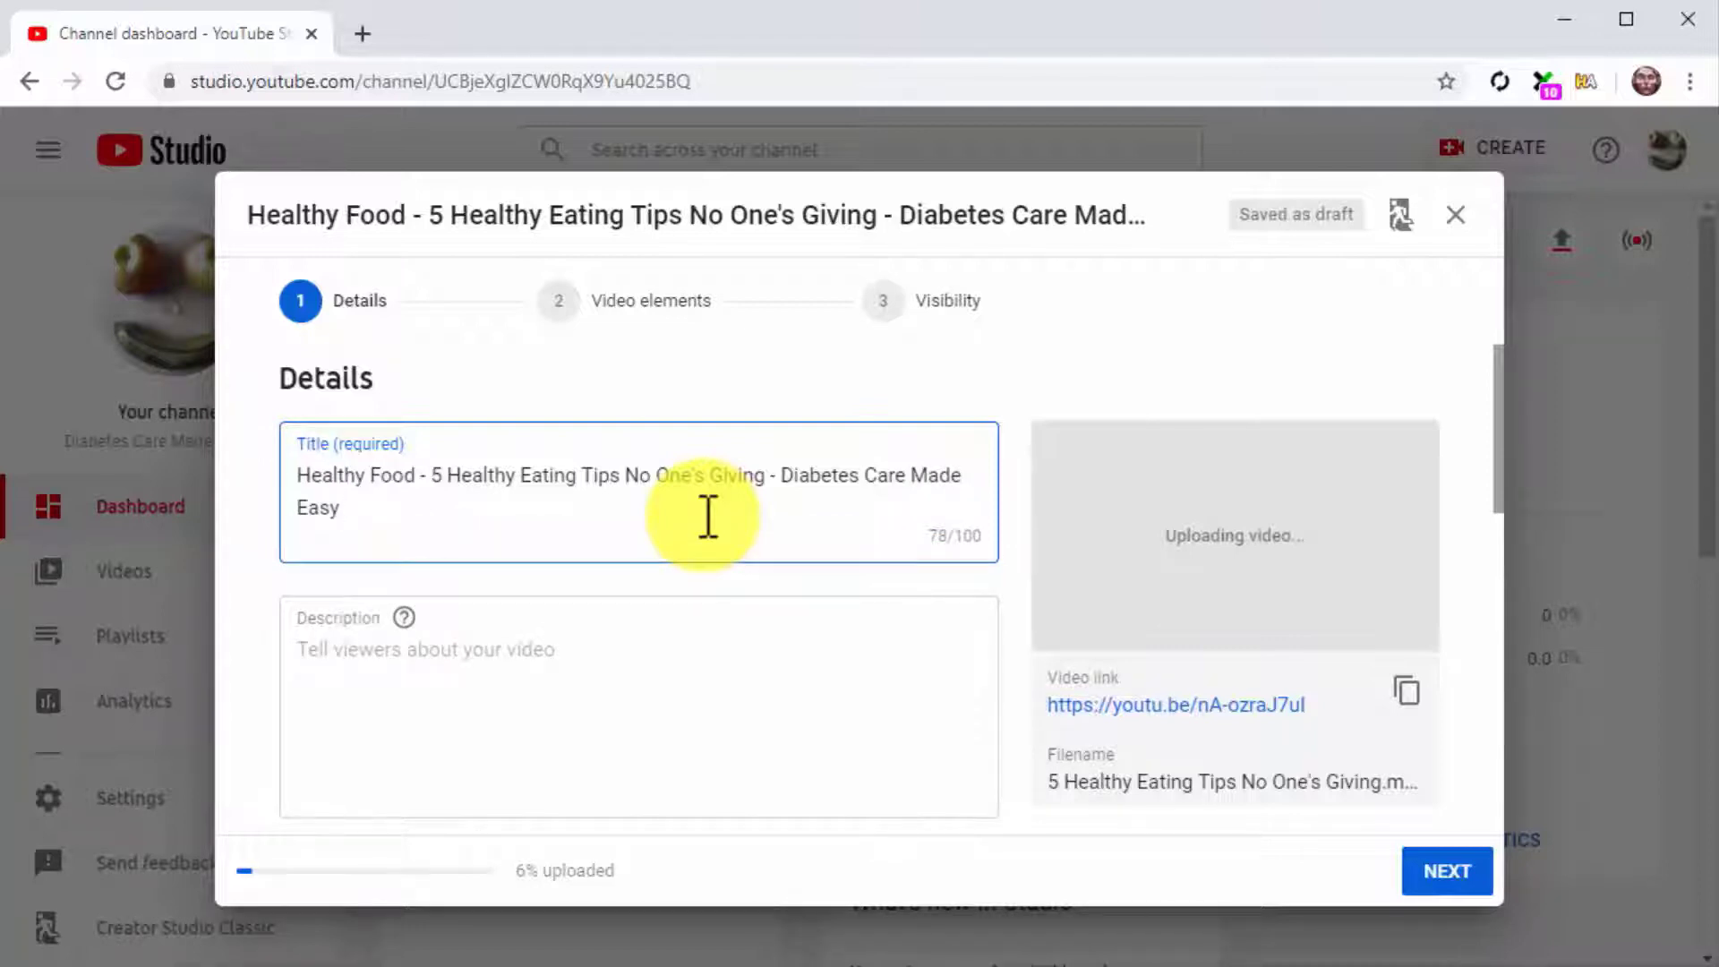
# Start the description with "Healthy eating tips and healthy meal recipes from healthy food company insiders that are going to shock you!"
pyautogui.click(740, 673)
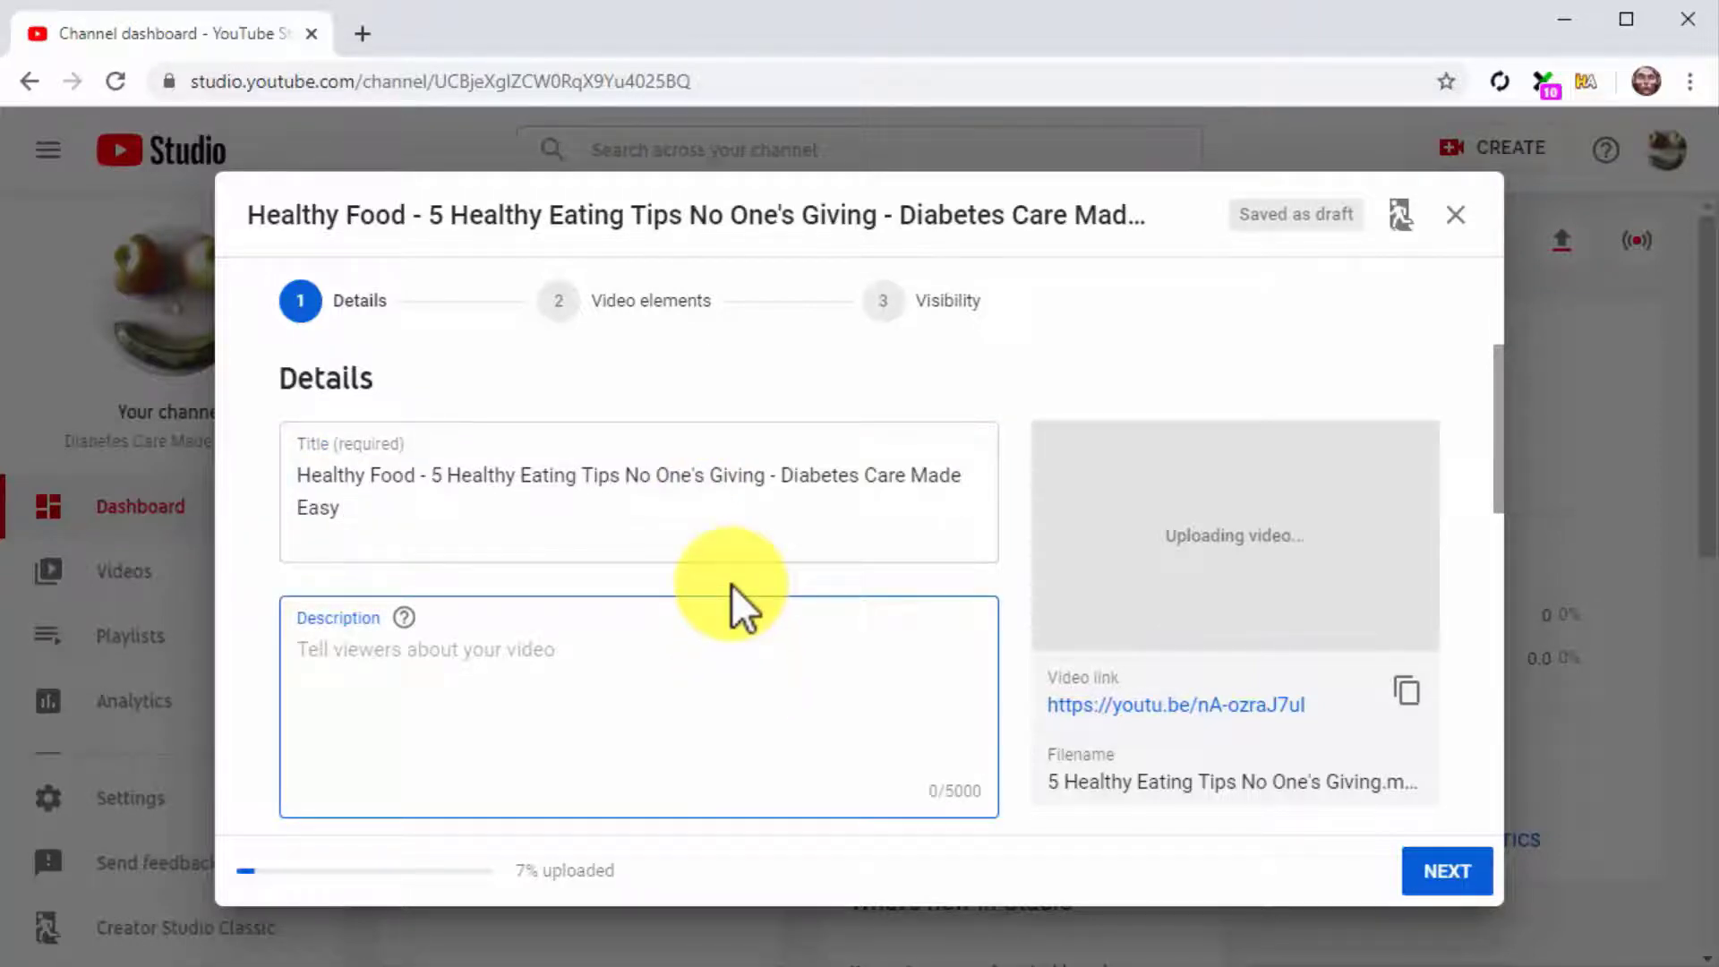
pyautogui.write('Healthy')
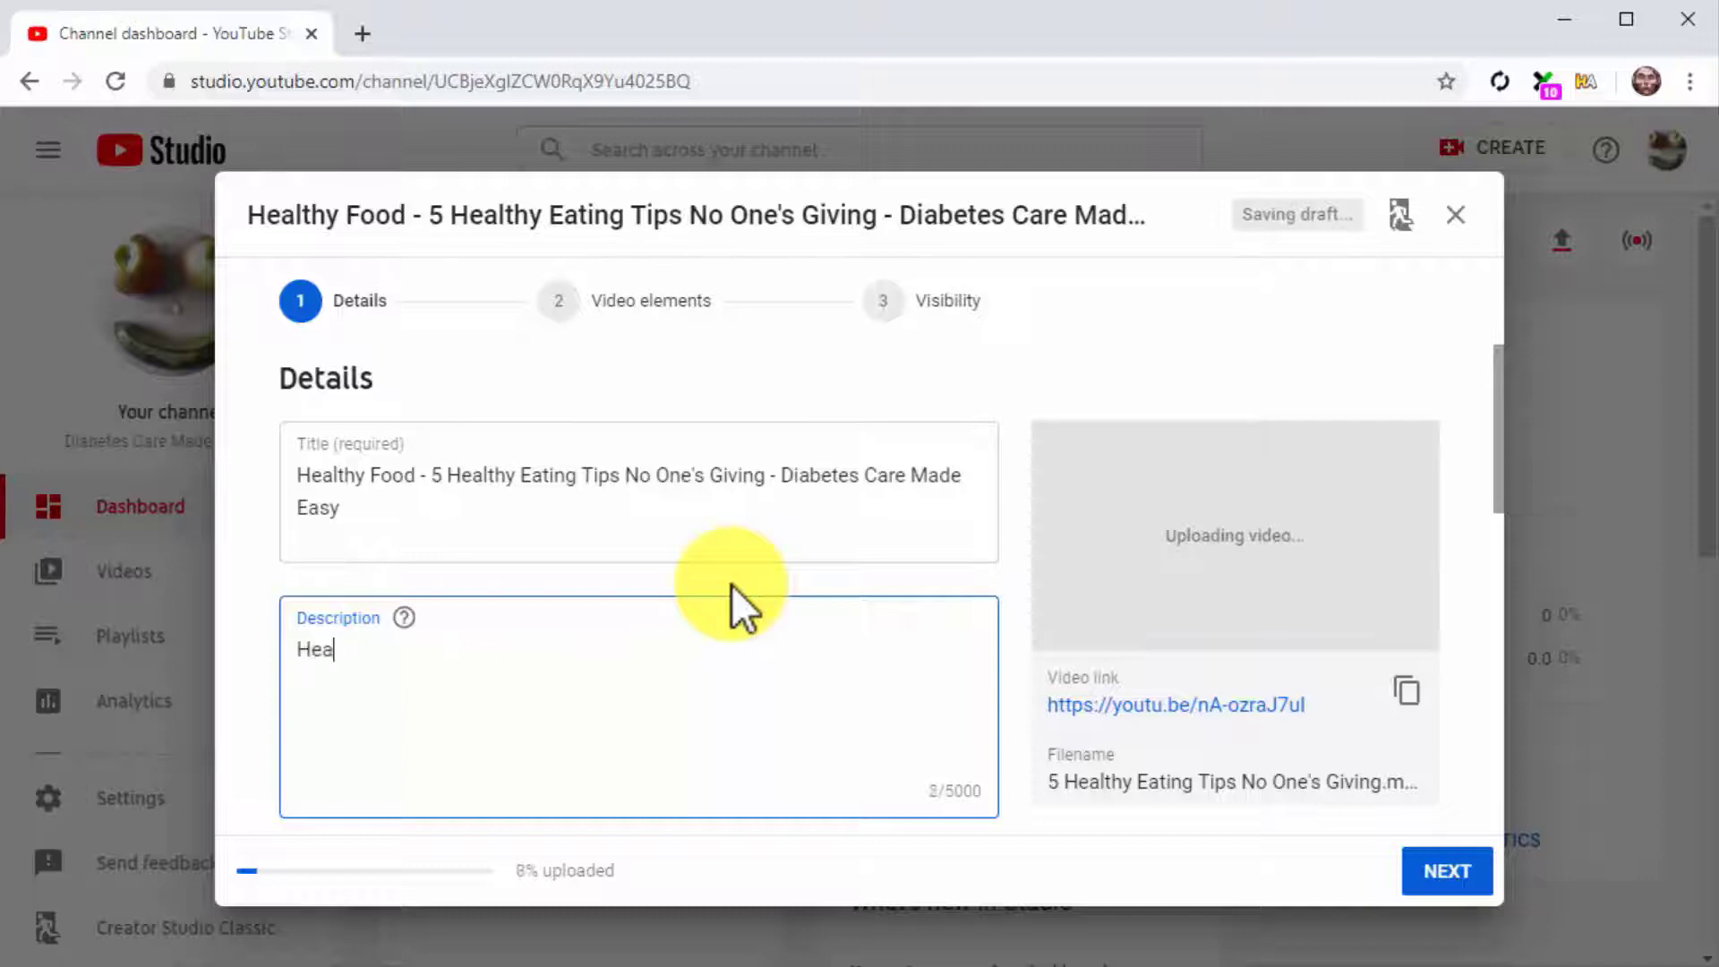
pyautogui.write(' eati')
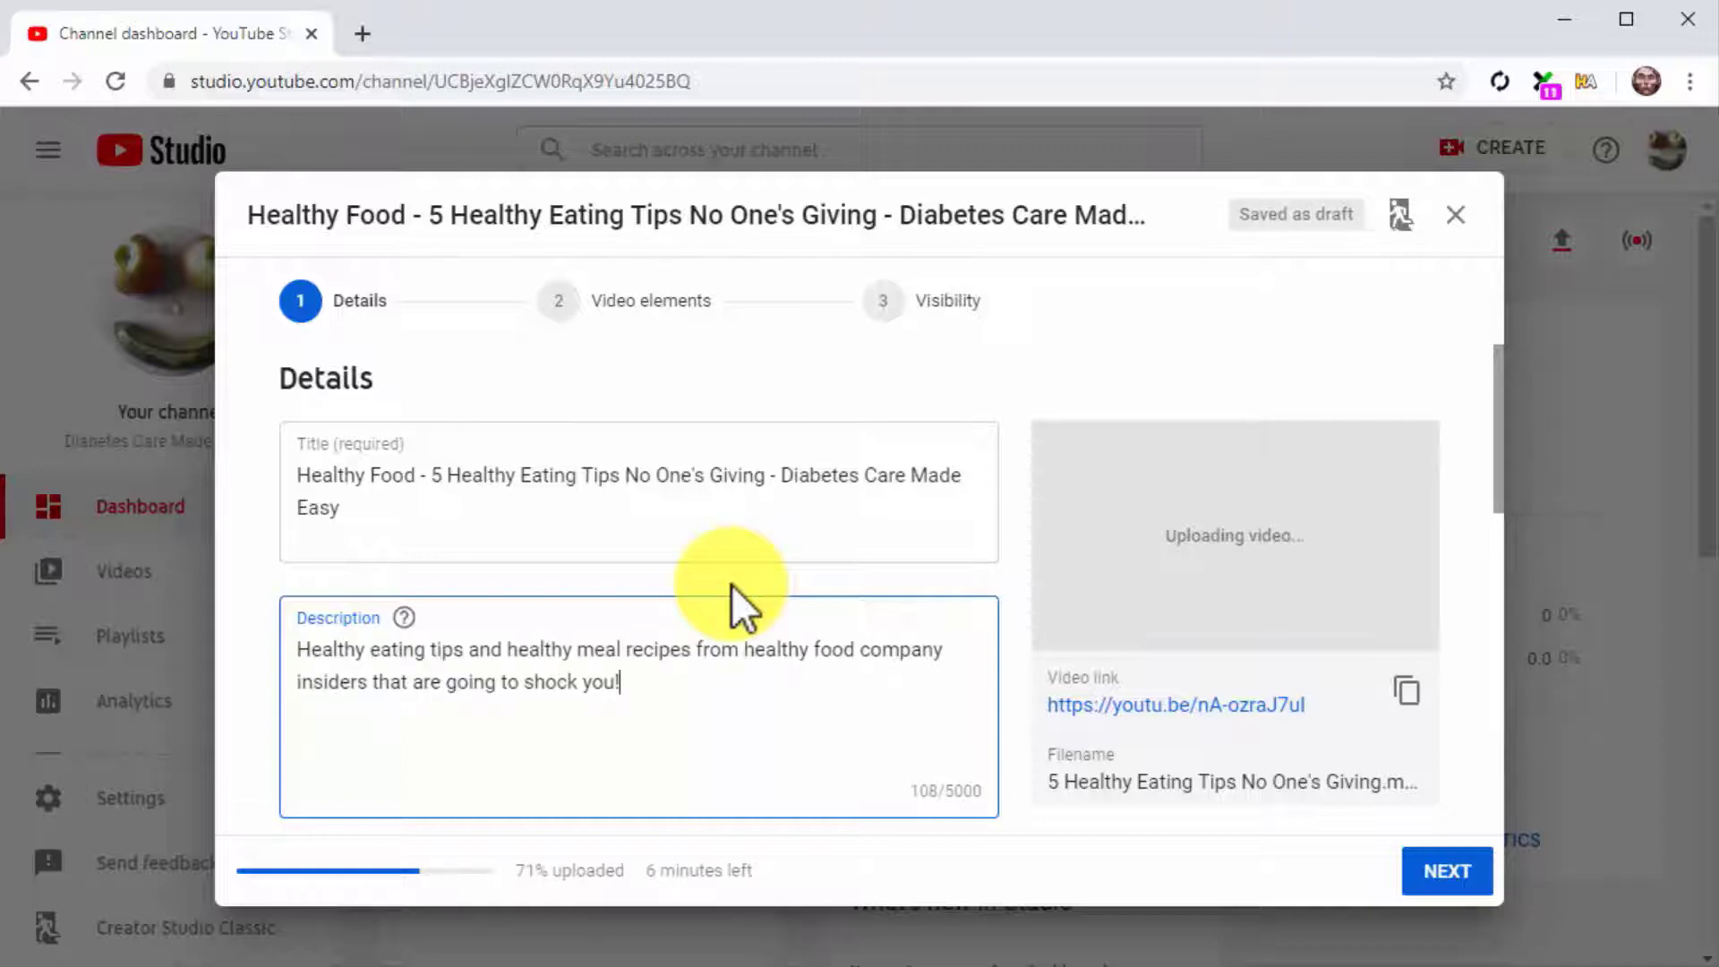
# Add the paragraph "Want to get a lot more tips like these? Then check the Crazy Healthy Foods You Don't Know eBook in the link down below!"
pyautogui.press('Return')
pyautogui.press('Return')
pyautogui.write('Wanr')
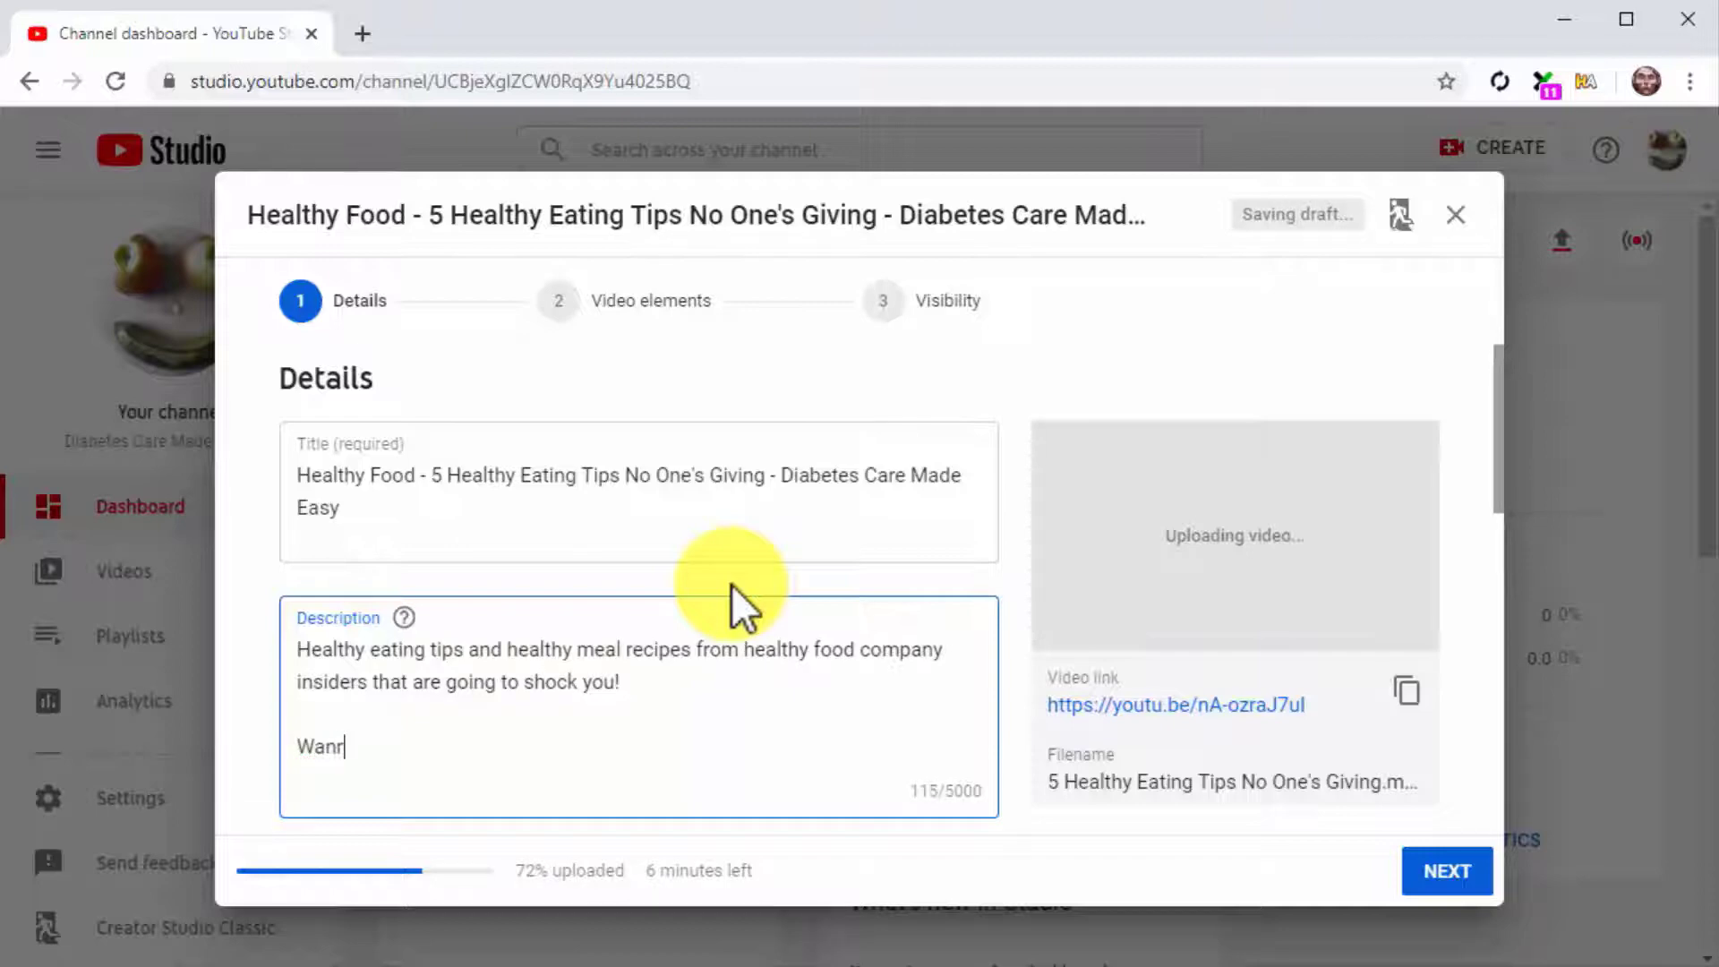
pyautogui.press('BackSpace')
pyautogui.write('to')
pyautogui.press('BackSpace')
pyautogui.write('to get a')
pyautogui.write("lot more tips like these? Then check the Crazy Healthy Foods You Don't Know eBook in the link down below!")
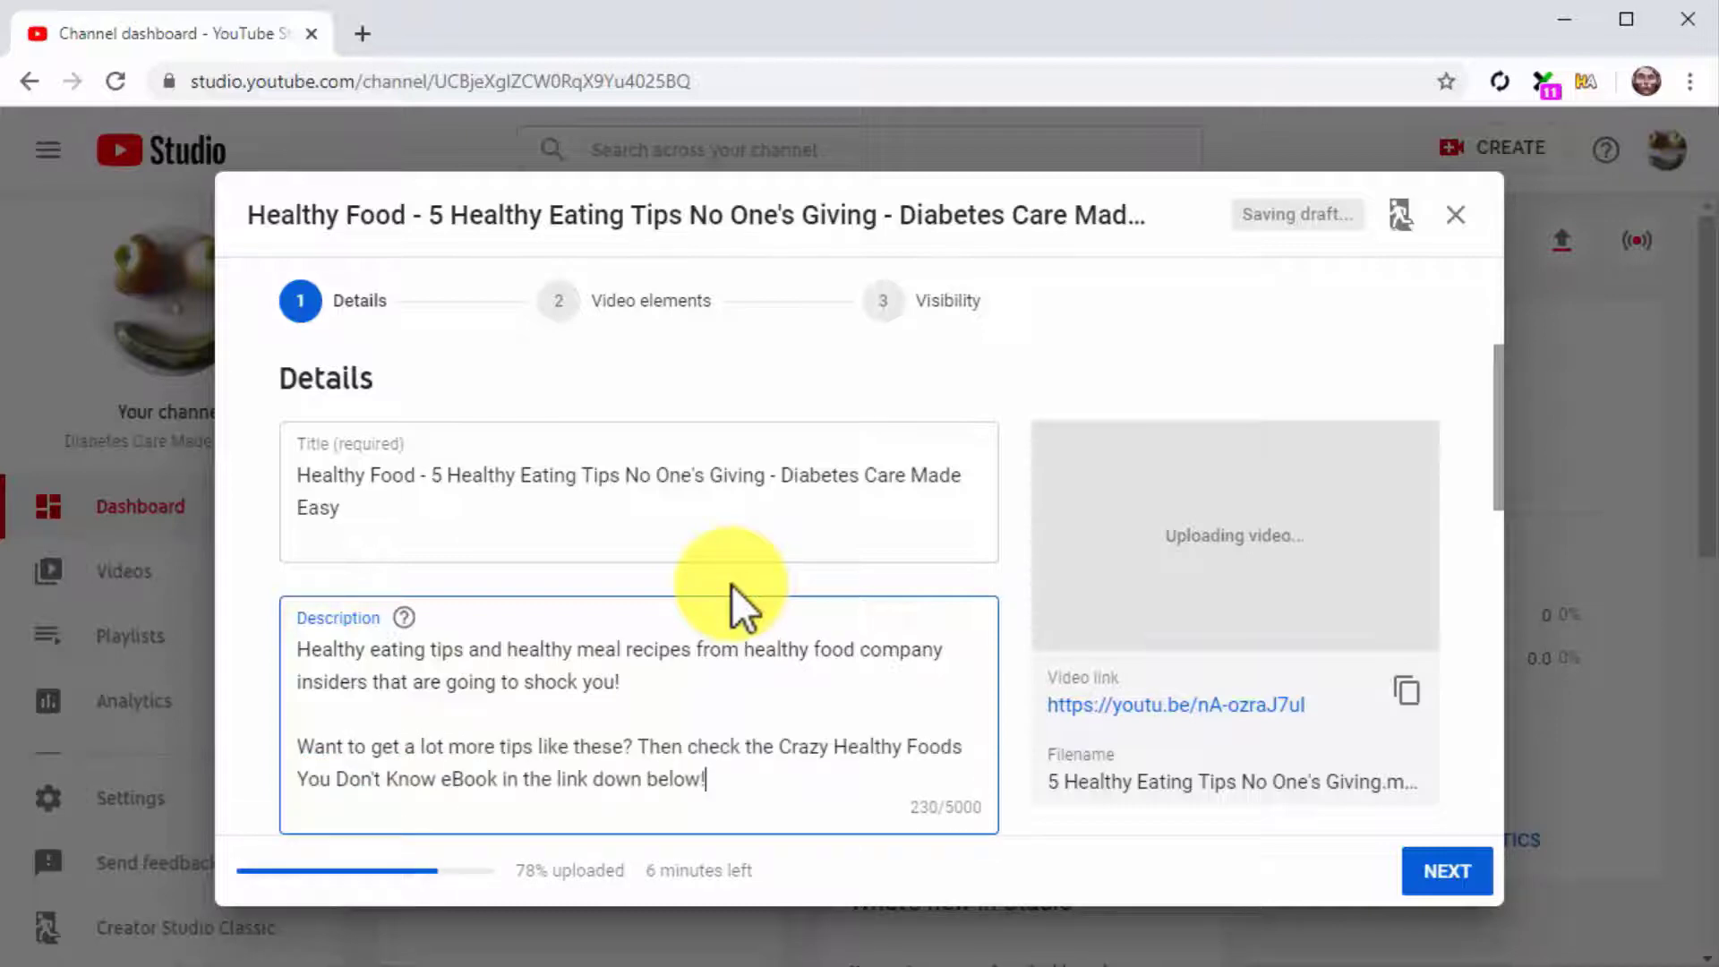
# Add the link diabetescaremadeeasy.com/shop/crazy-healthy-foods on a new line at the end of the description
pyautogui.press('Return')
pyautogui.write('diabetescaremadeeasy.com/shop/crazy-healthy-foods')
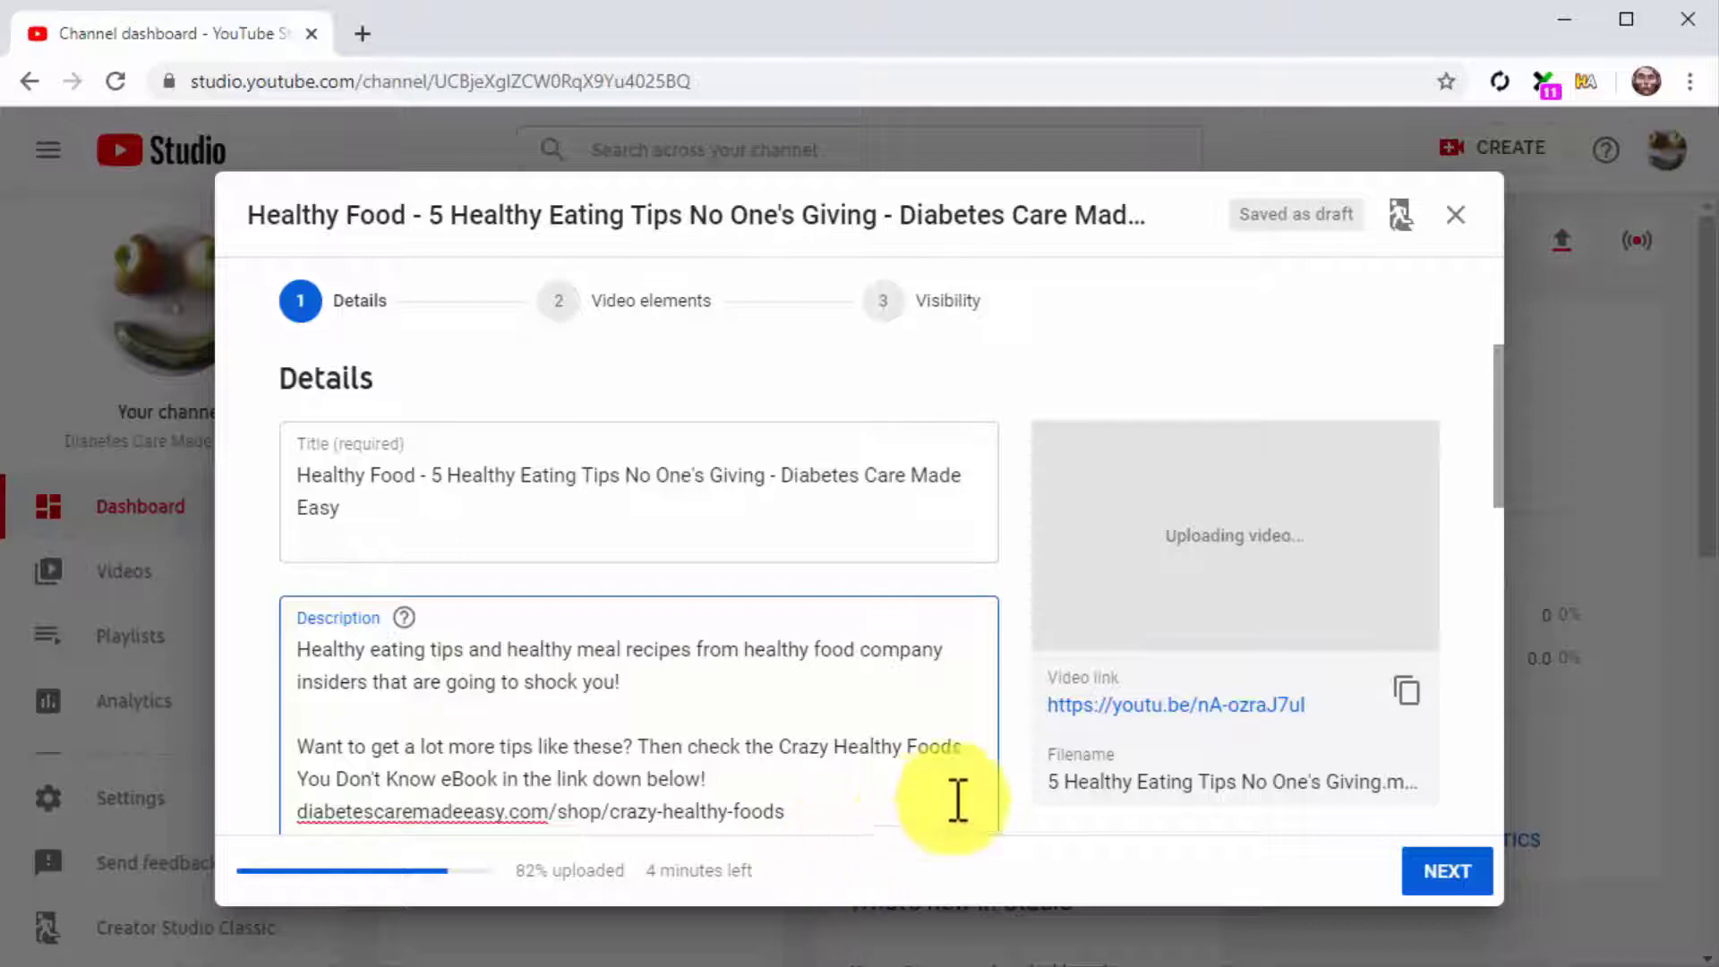
# Upload the "Healthy Eating Tips" fruit and vegetable image from the My Business folder as the video's custom thumbnail
pyautogui.scroll(-3, 1020, 777)
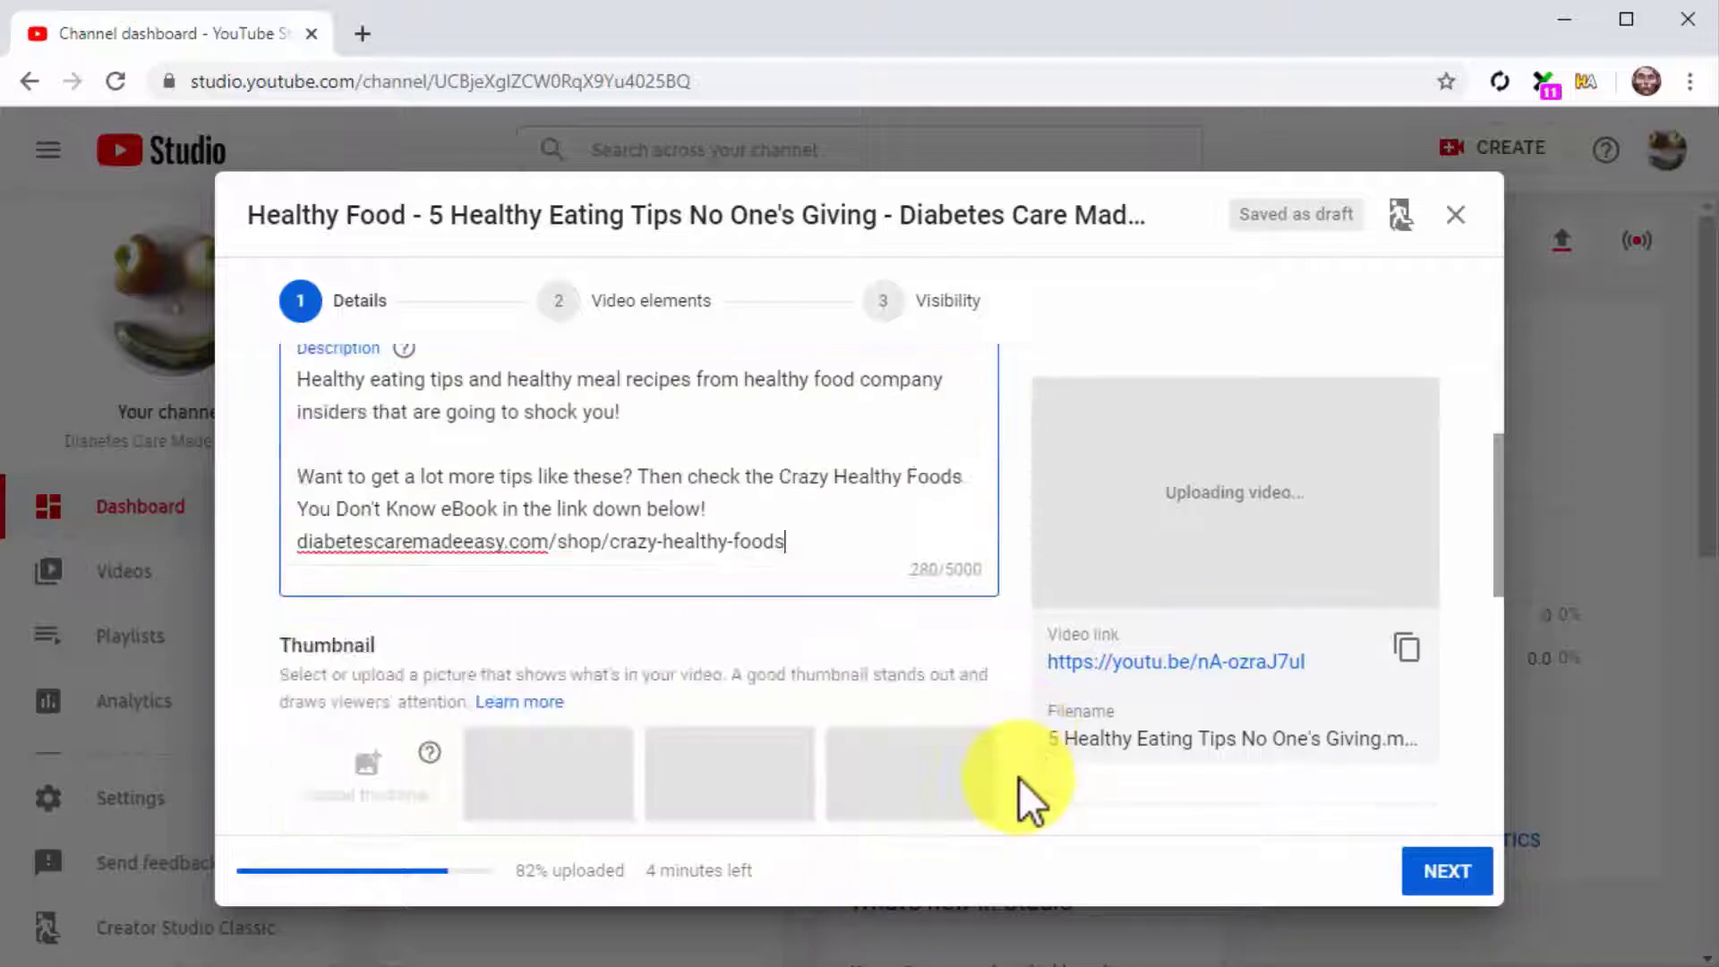
pyautogui.scroll(-1, 1019, 777)
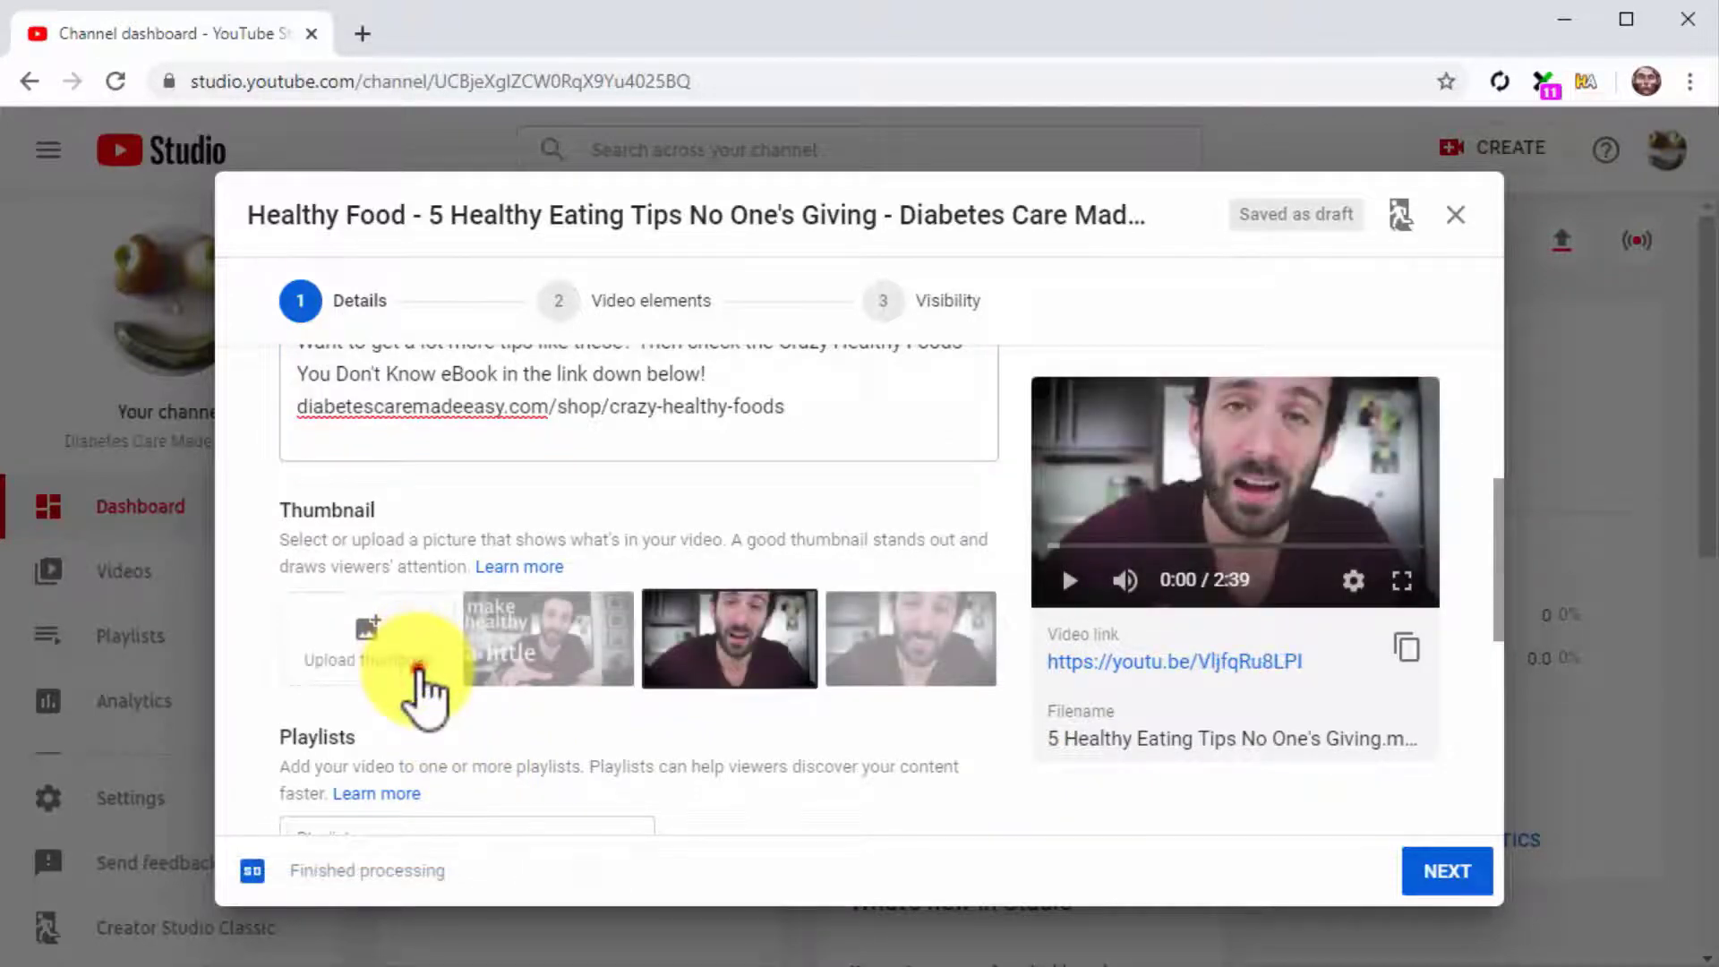
pyautogui.click(417, 673)
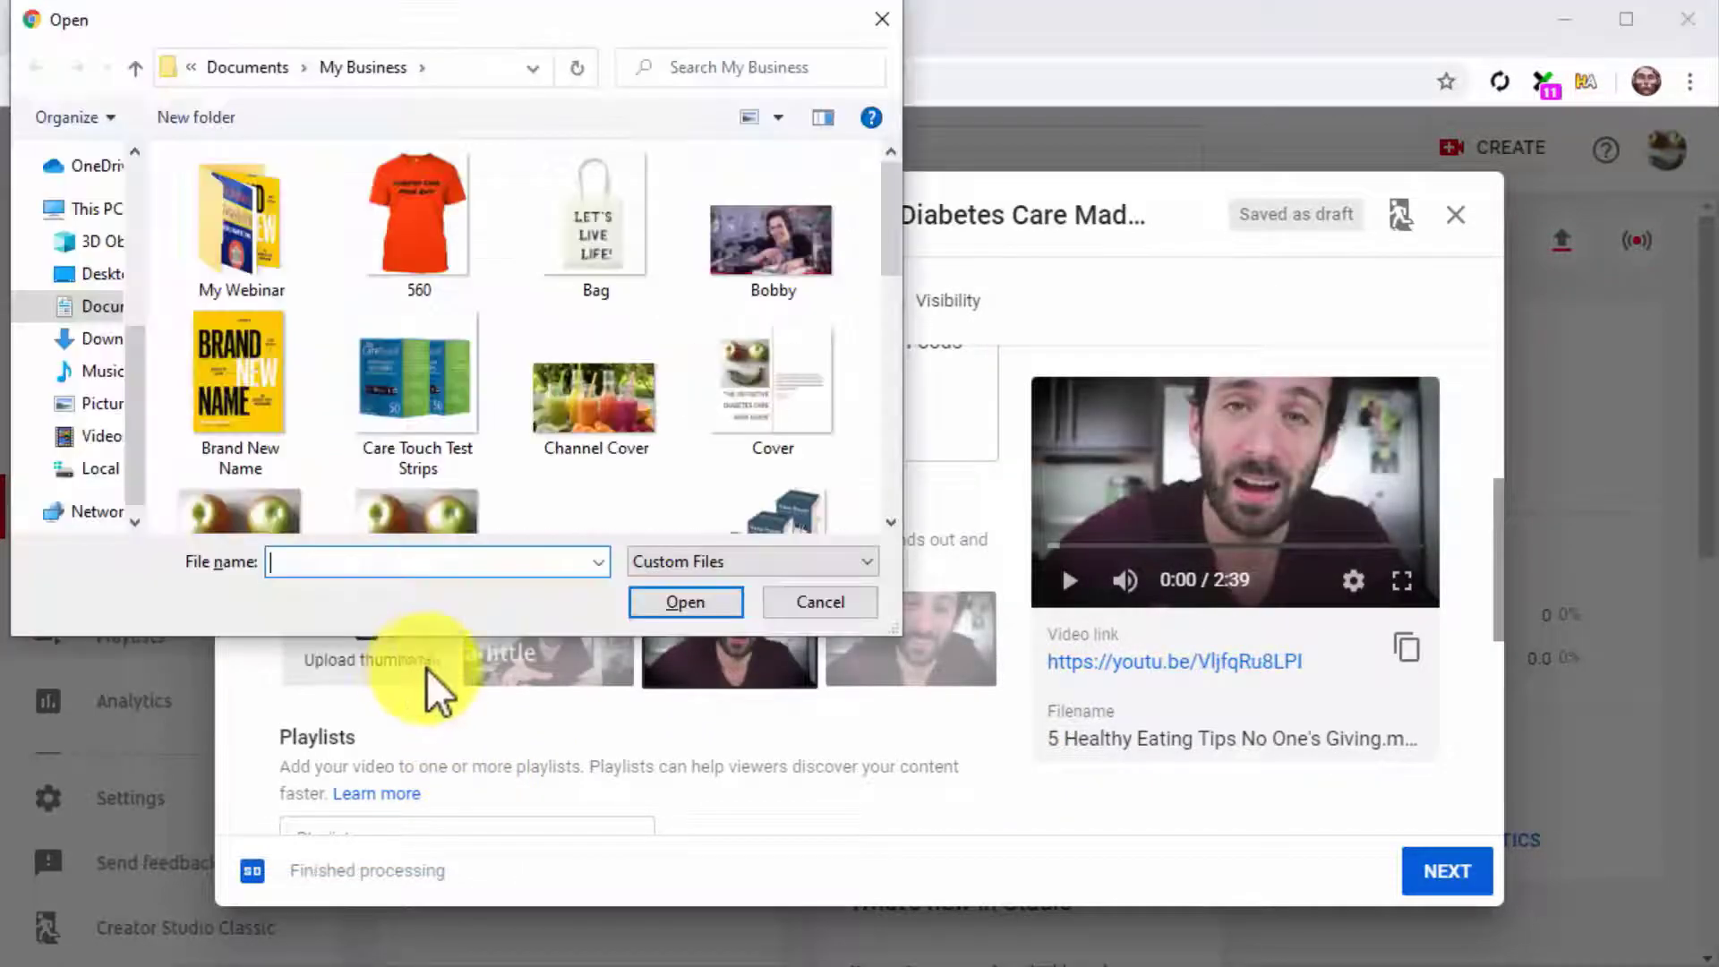
pyautogui.moveTo(891, 265); pyautogui.dragTo(891, 492)
pyautogui.doubleClick(654, 338)
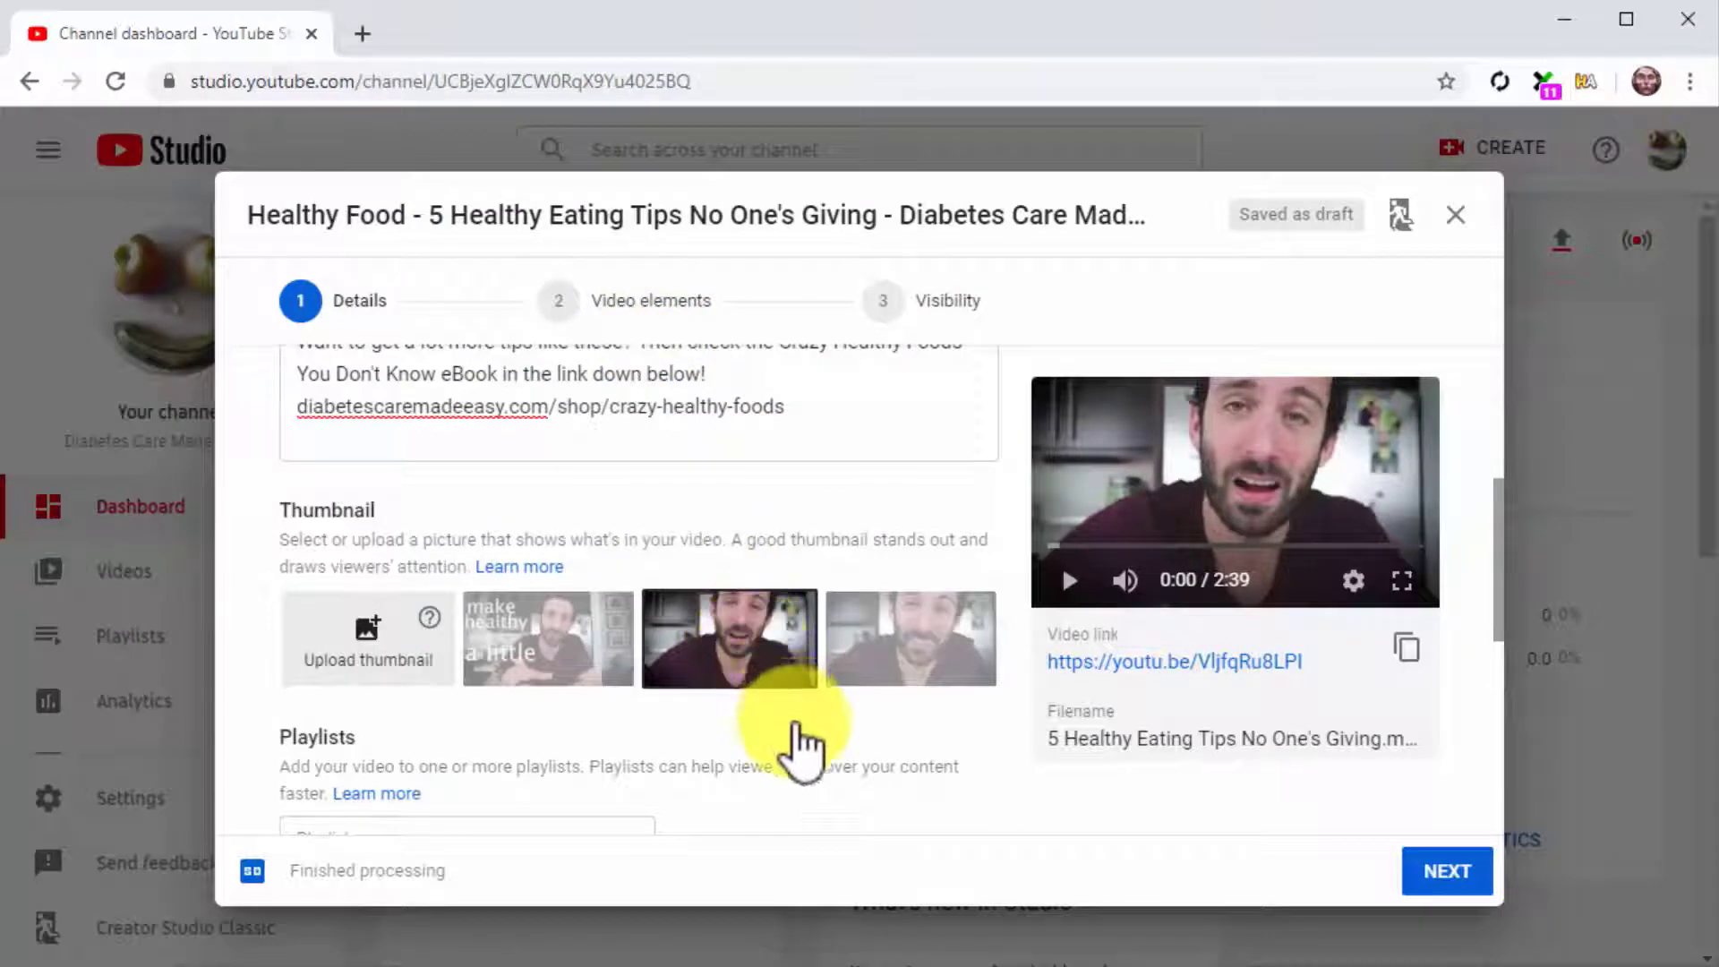
# Set the video's audience to "No, it's not made for kids"
pyautogui.scroll(-1, 806, 749)
pyautogui.scroll(-5, 806, 748)
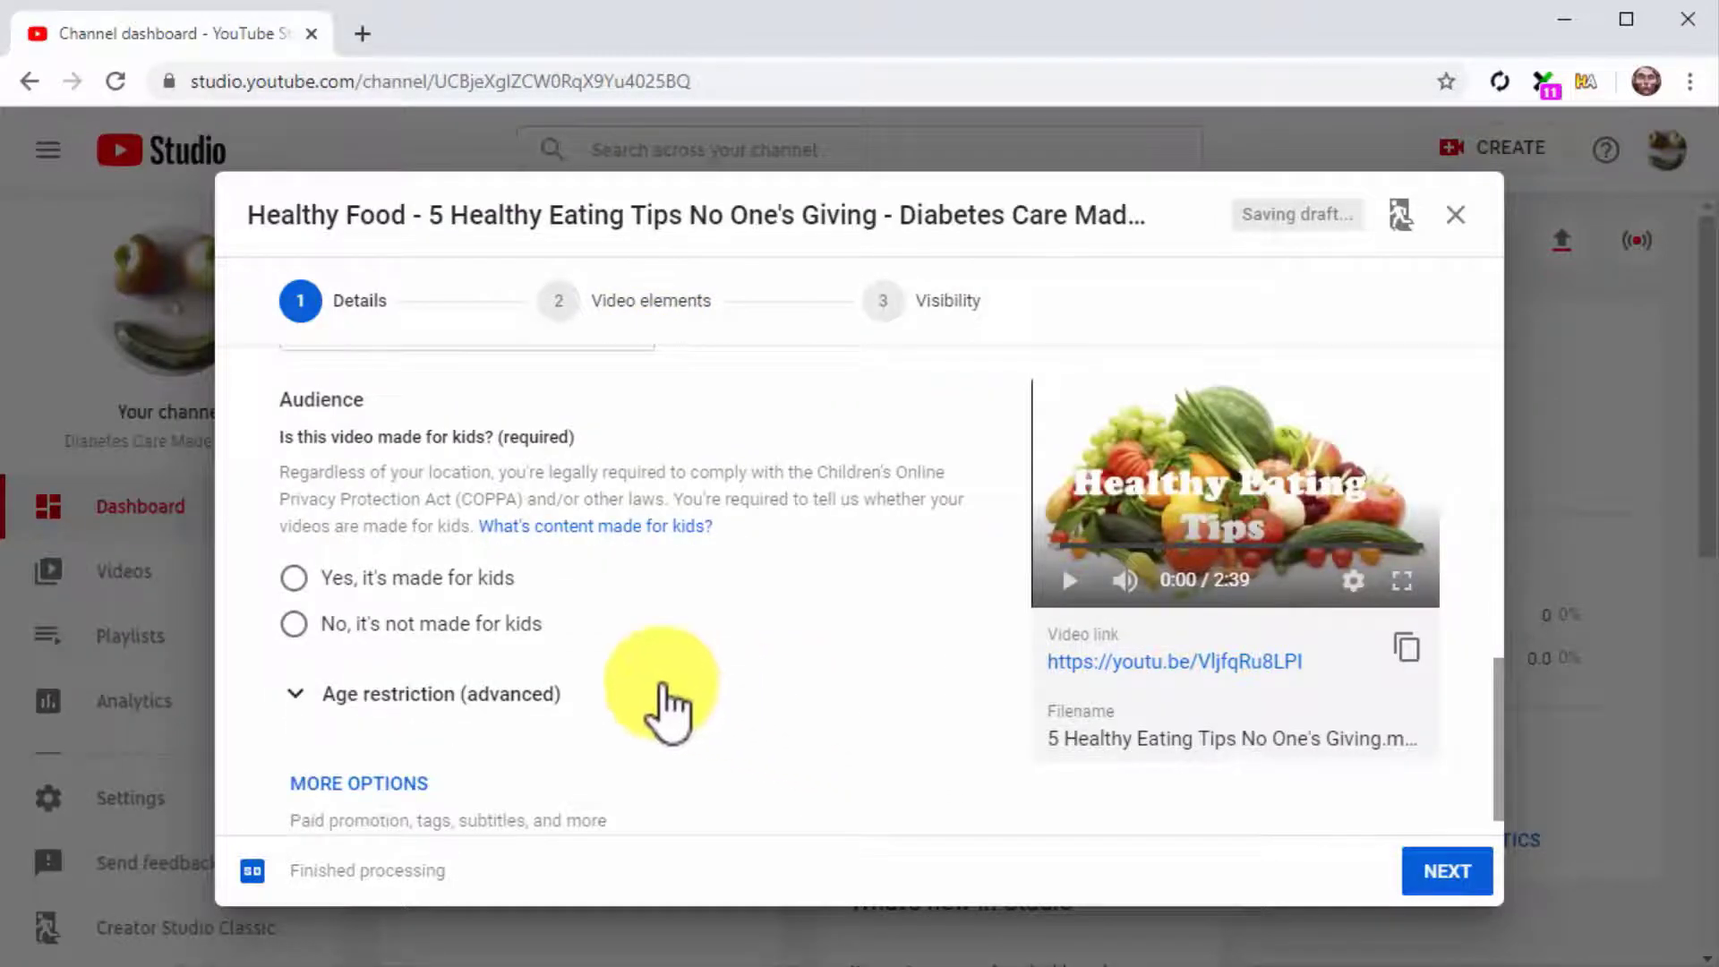
pyautogui.click(297, 623)
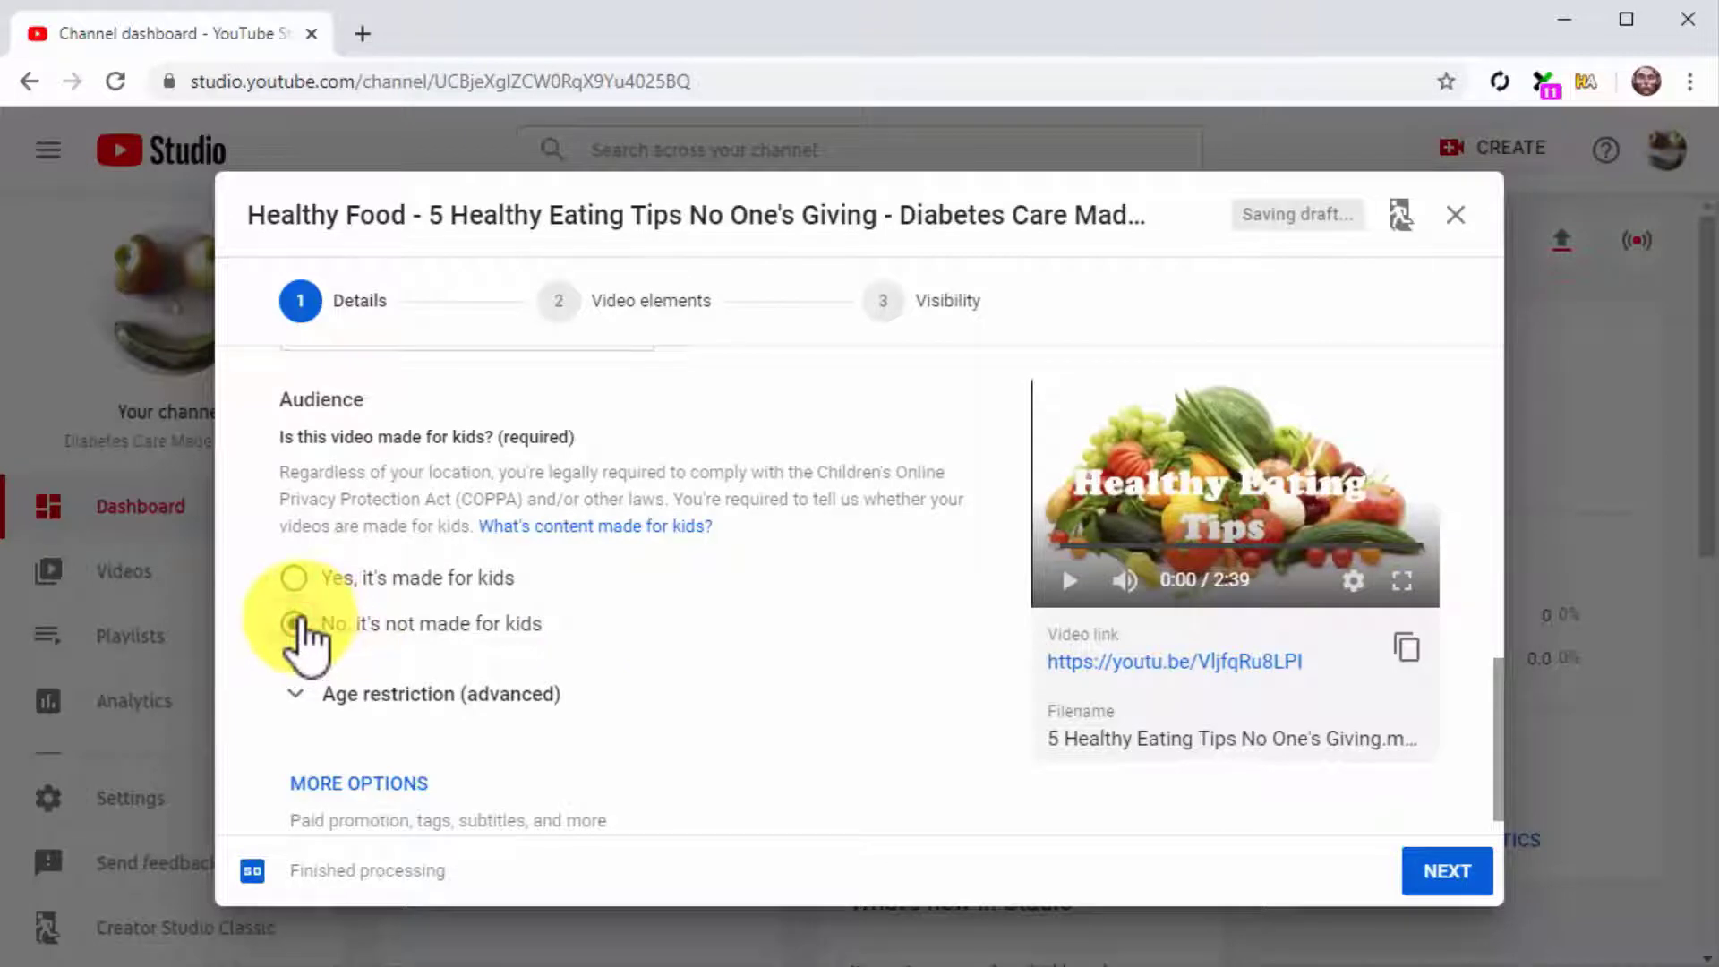
# Reveal the additional video options, add health-related tags starting with "Health", and set the video language to English
pyautogui.scroll(-1, 727, 685)
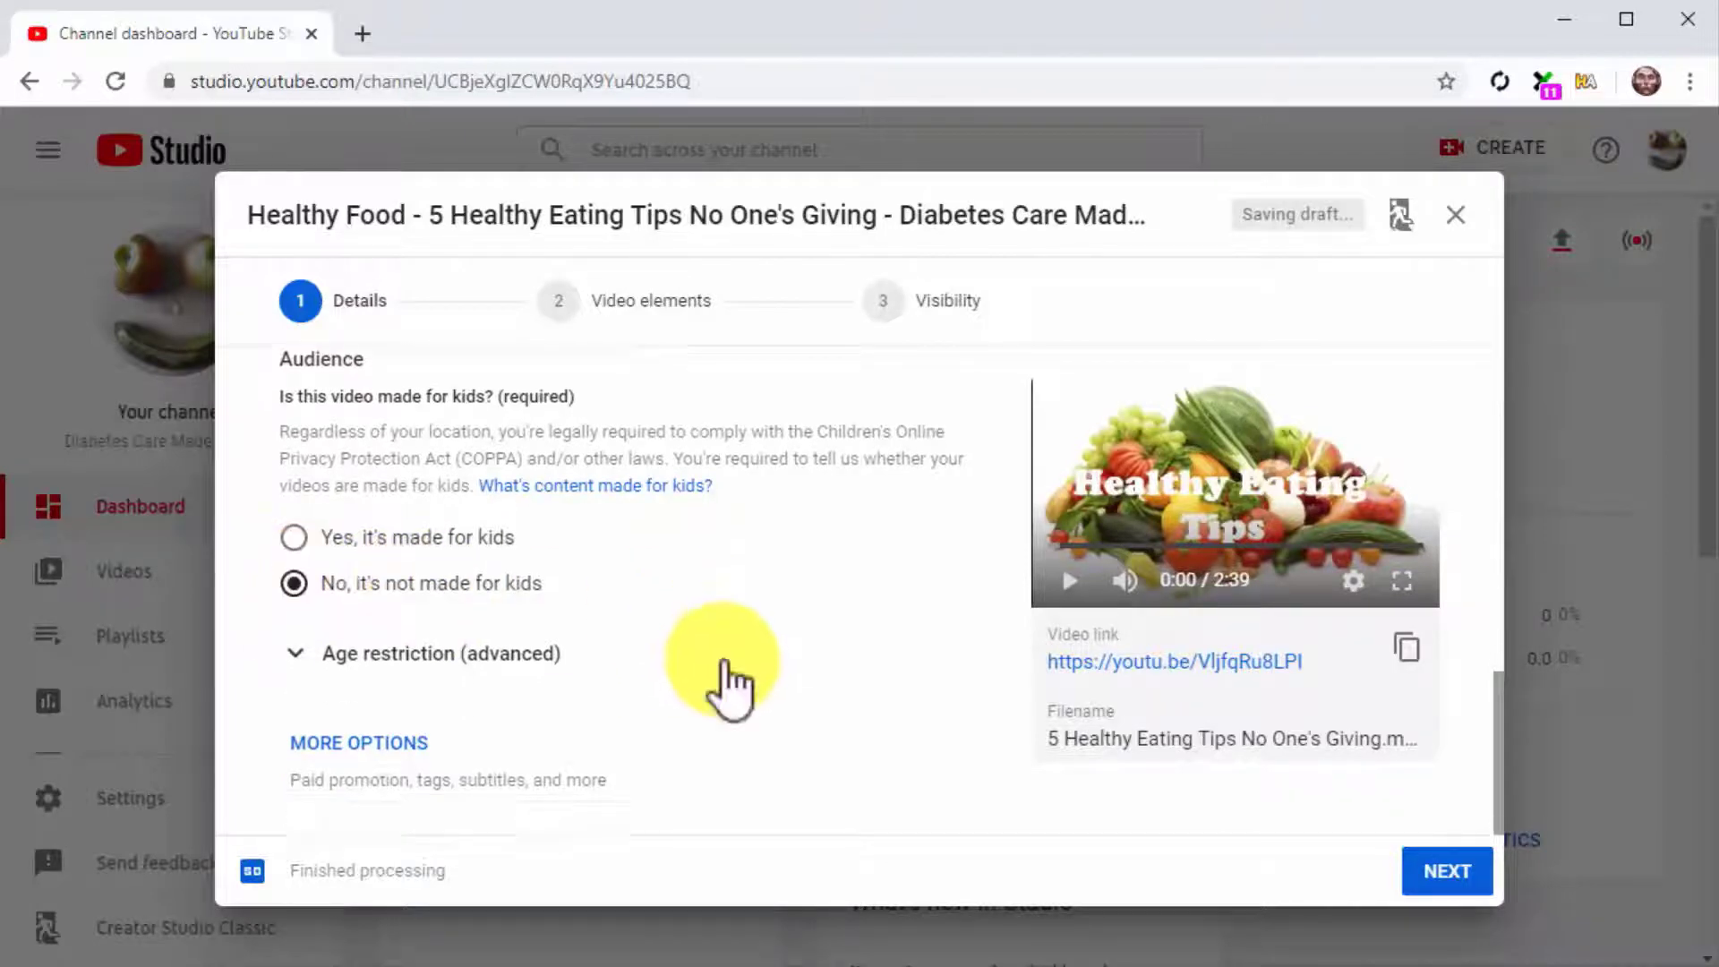
pyautogui.click(402, 745)
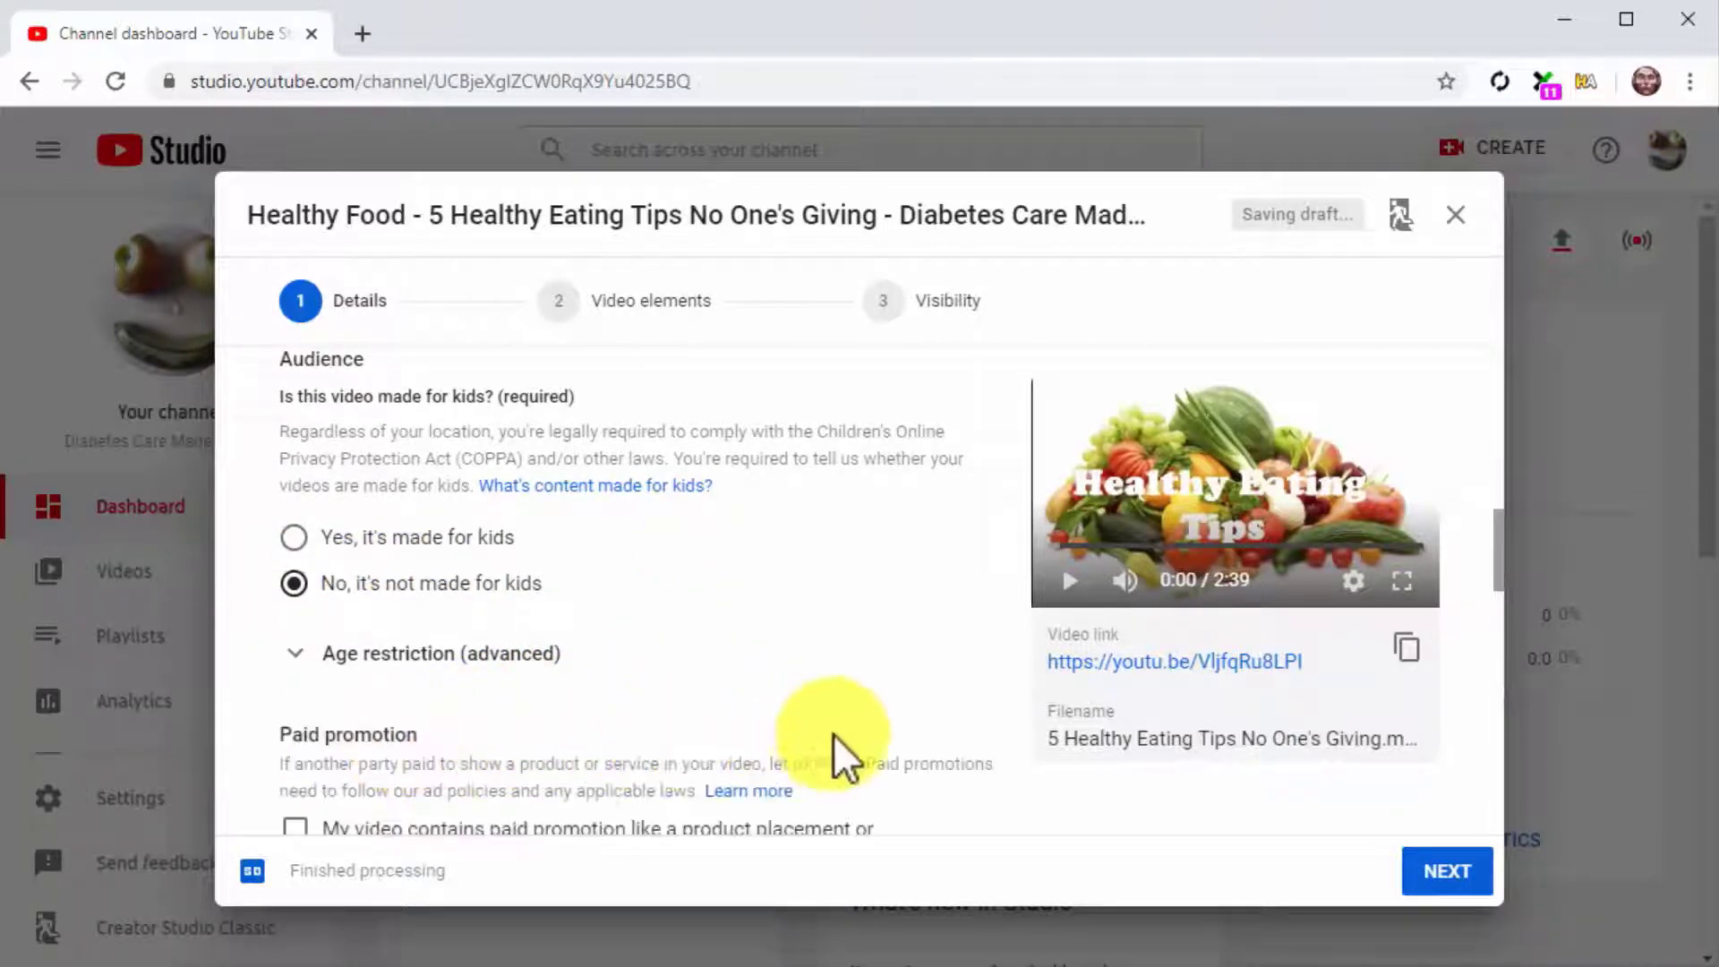
pyautogui.scroll(-3, 832, 749)
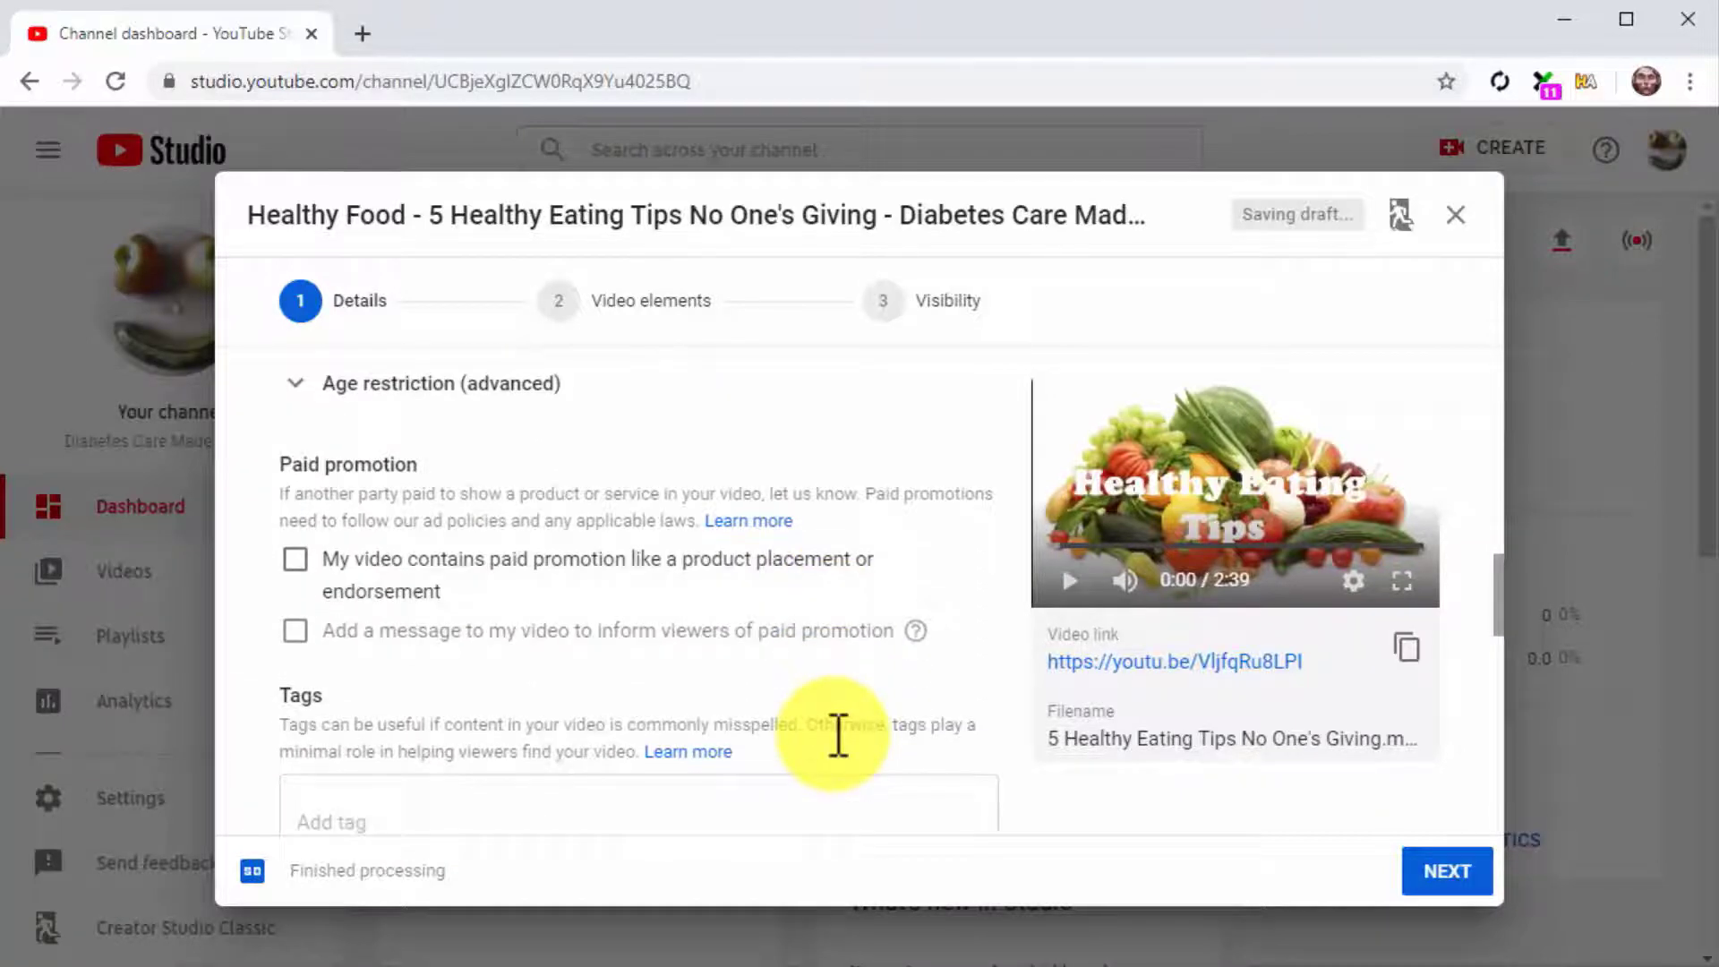
pyautogui.scroll(-2, 838, 736)
pyautogui.click(795, 685)
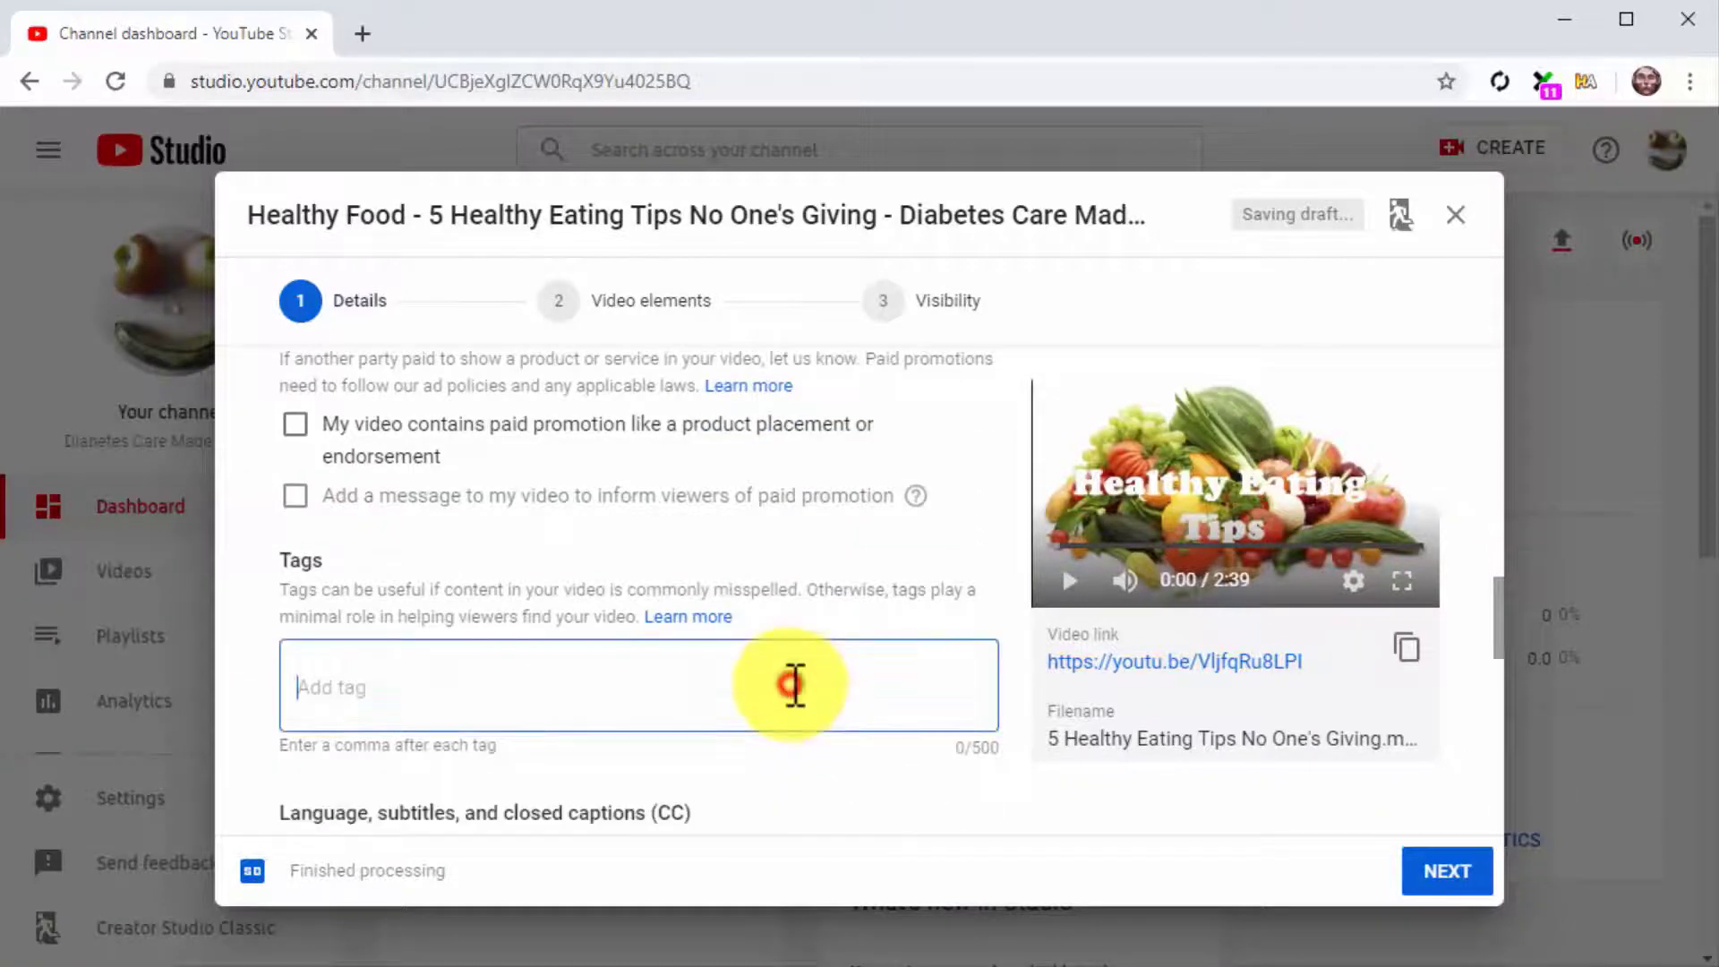
pyautogui.write('Health,')
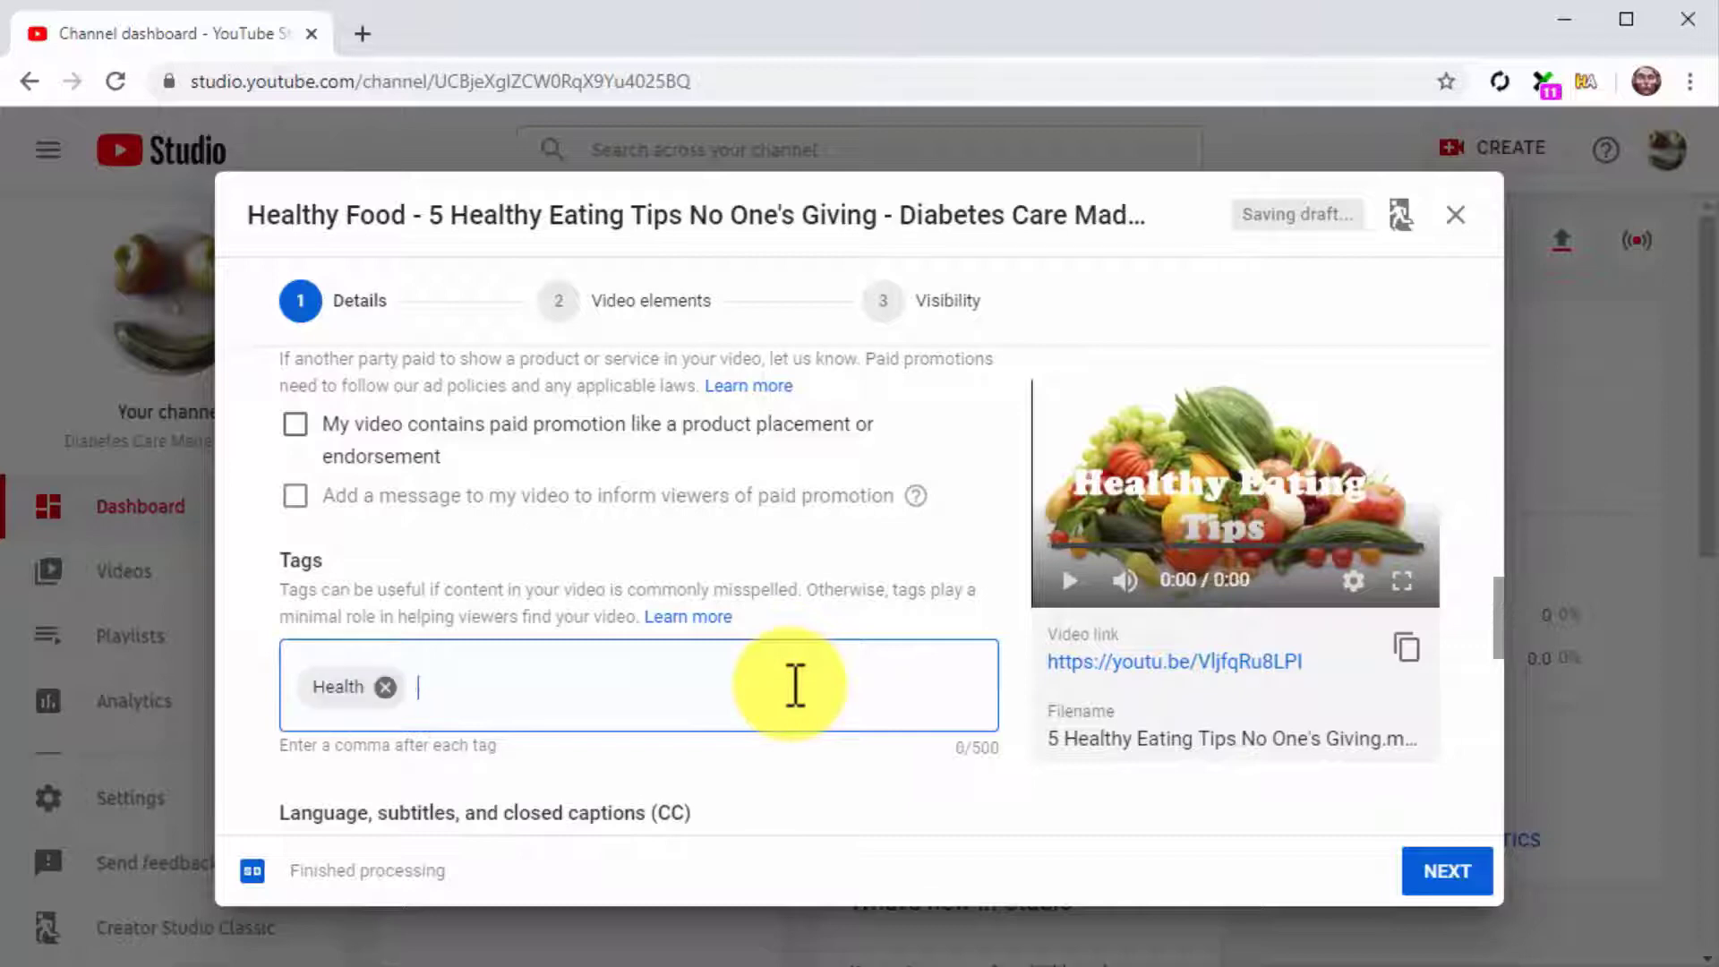
pyautogui.write('Heal')
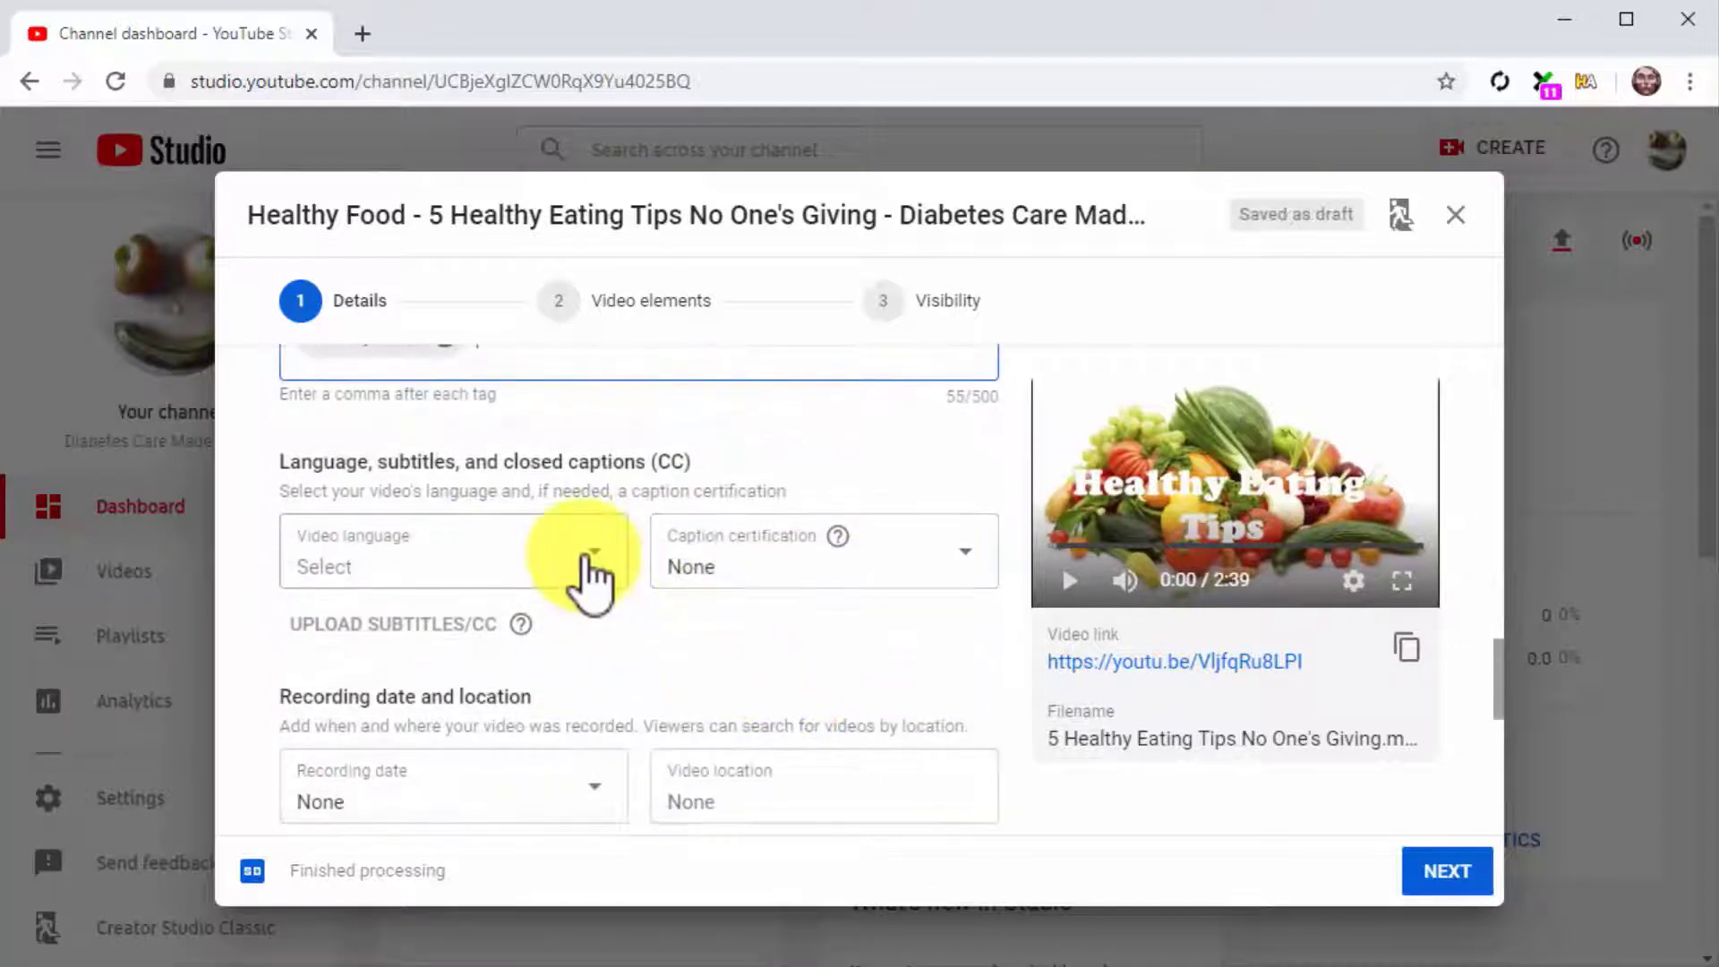
pyautogui.click(591, 564)
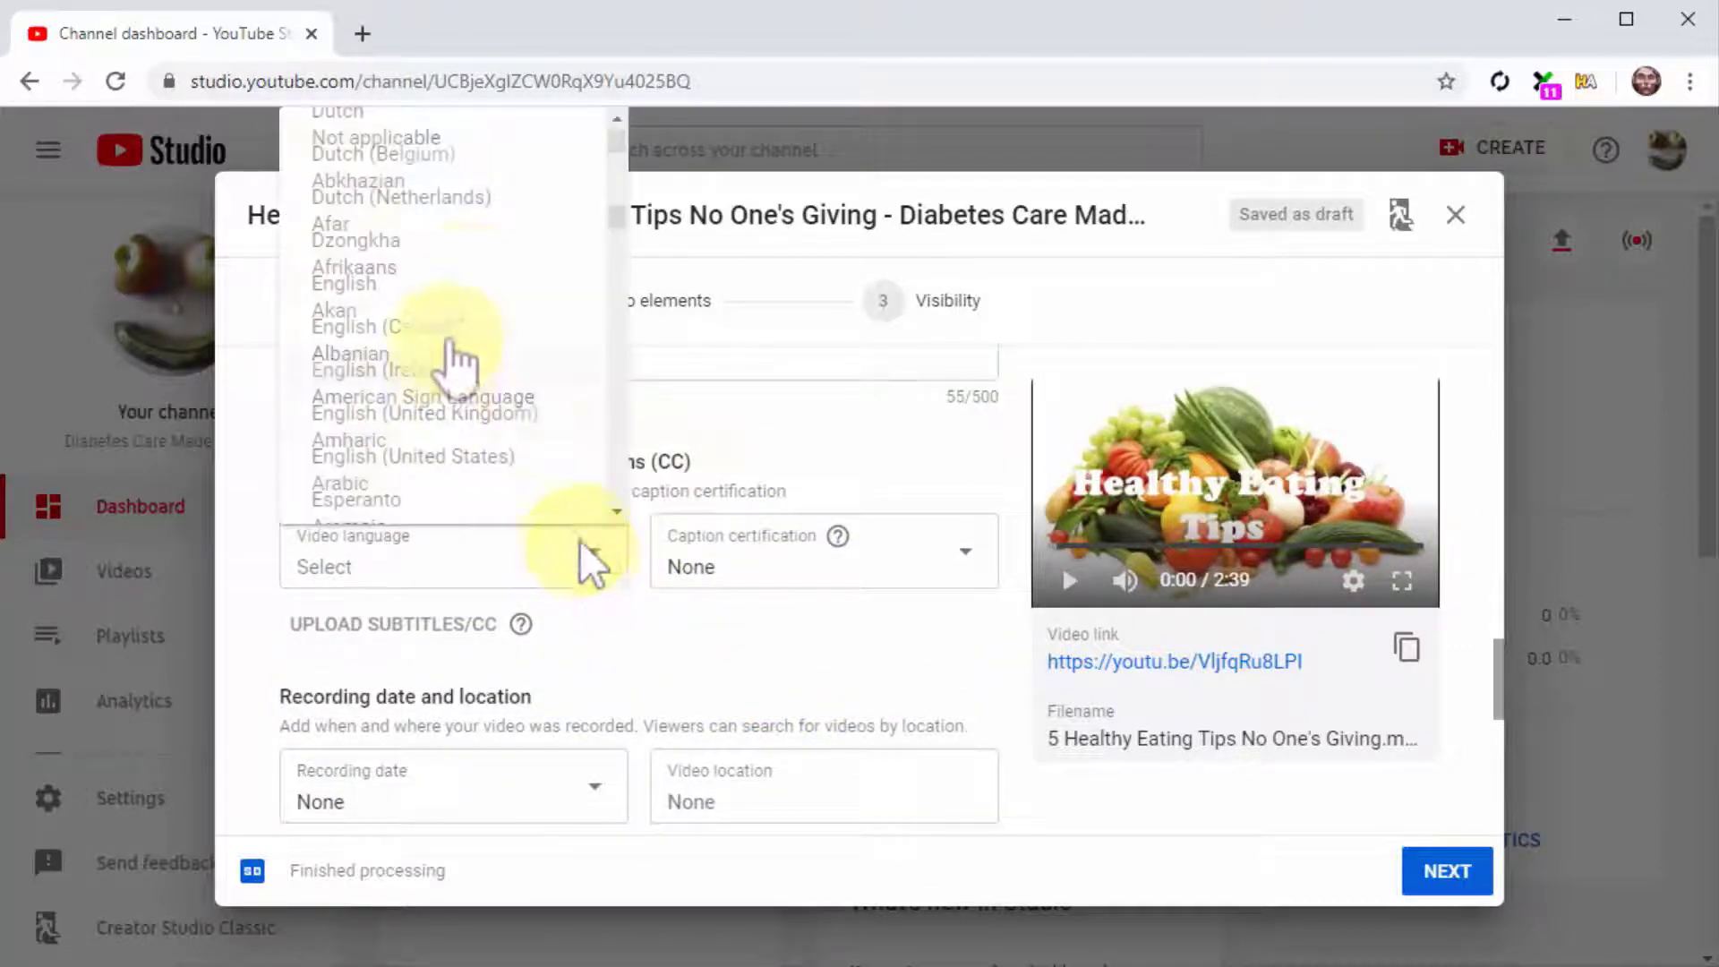
pyautogui.click(462, 282)
# Set the video's category to People & Blogs and continue to the video elements stage
pyautogui.scroll(-1, 734, 698)
pyautogui.scroll(-5, 734, 699)
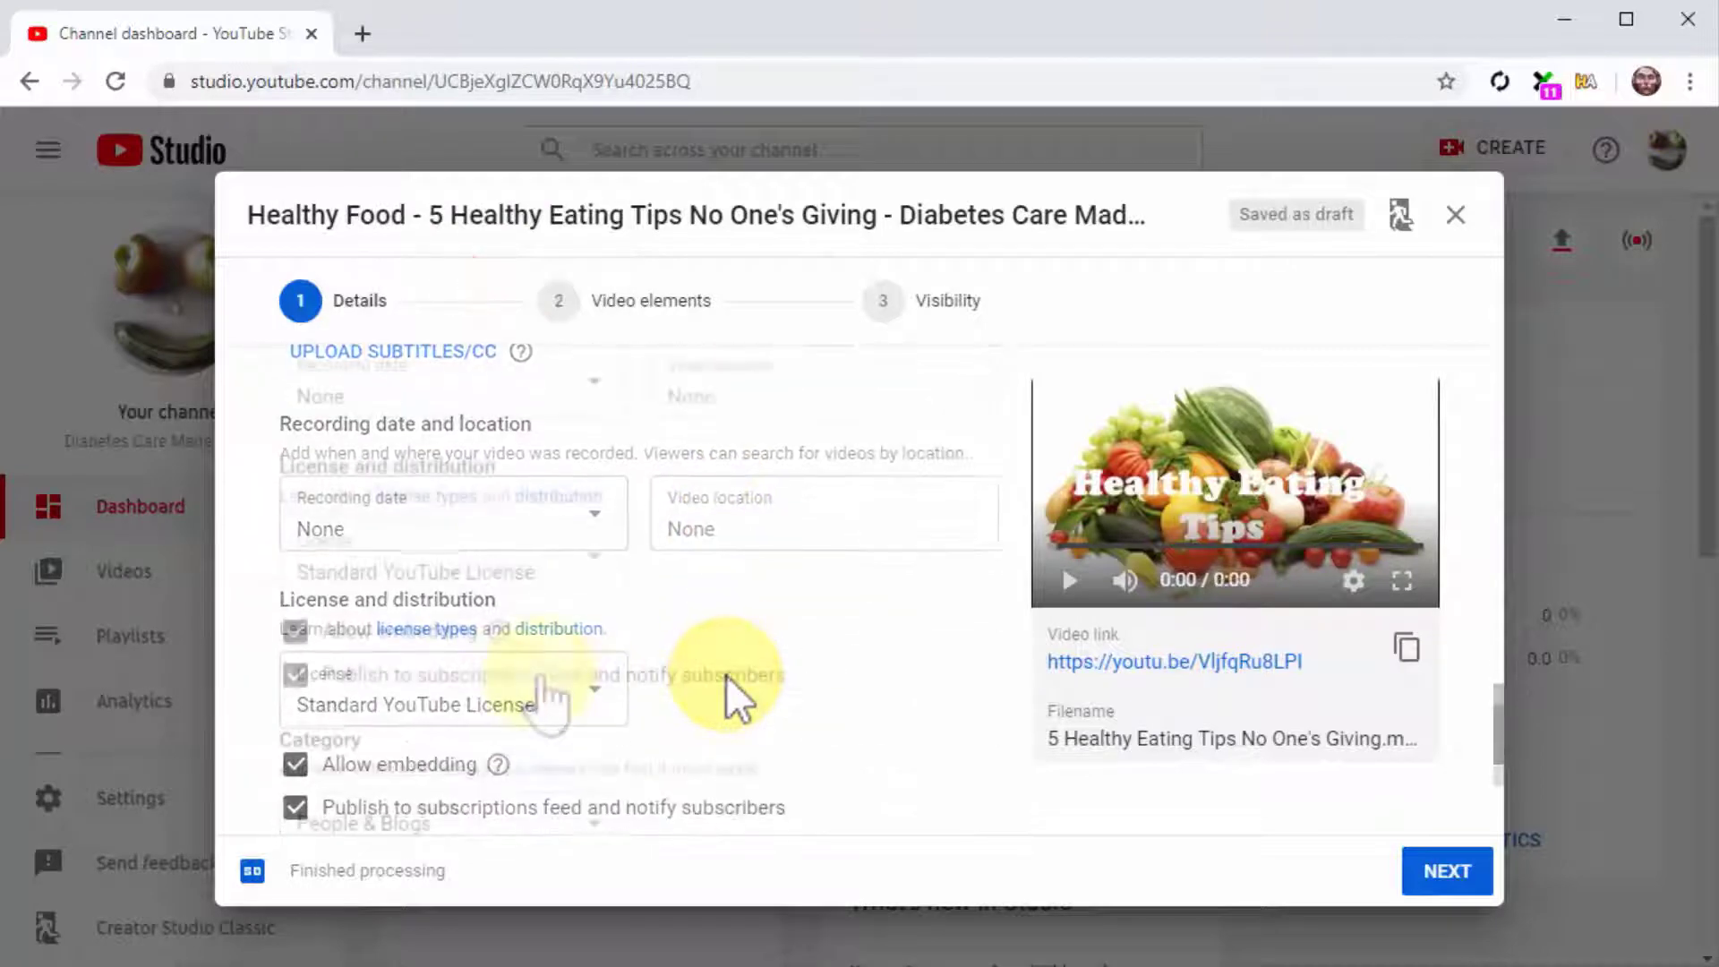
pyautogui.click(541, 689)
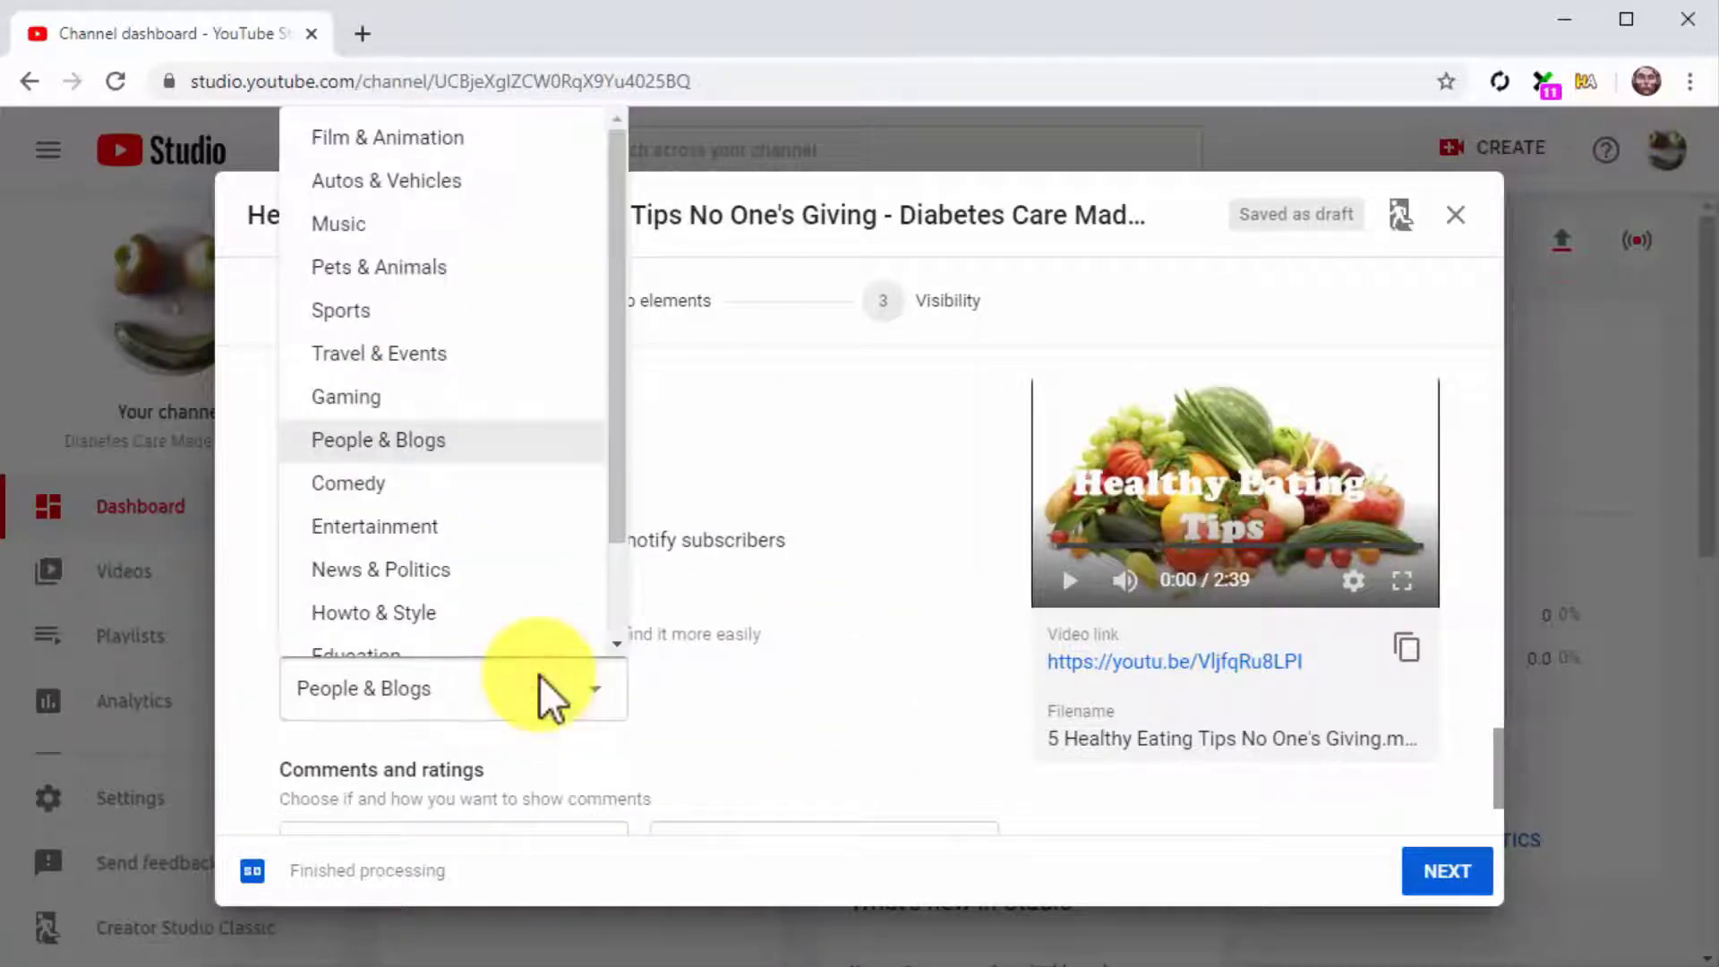
pyautogui.click(553, 440)
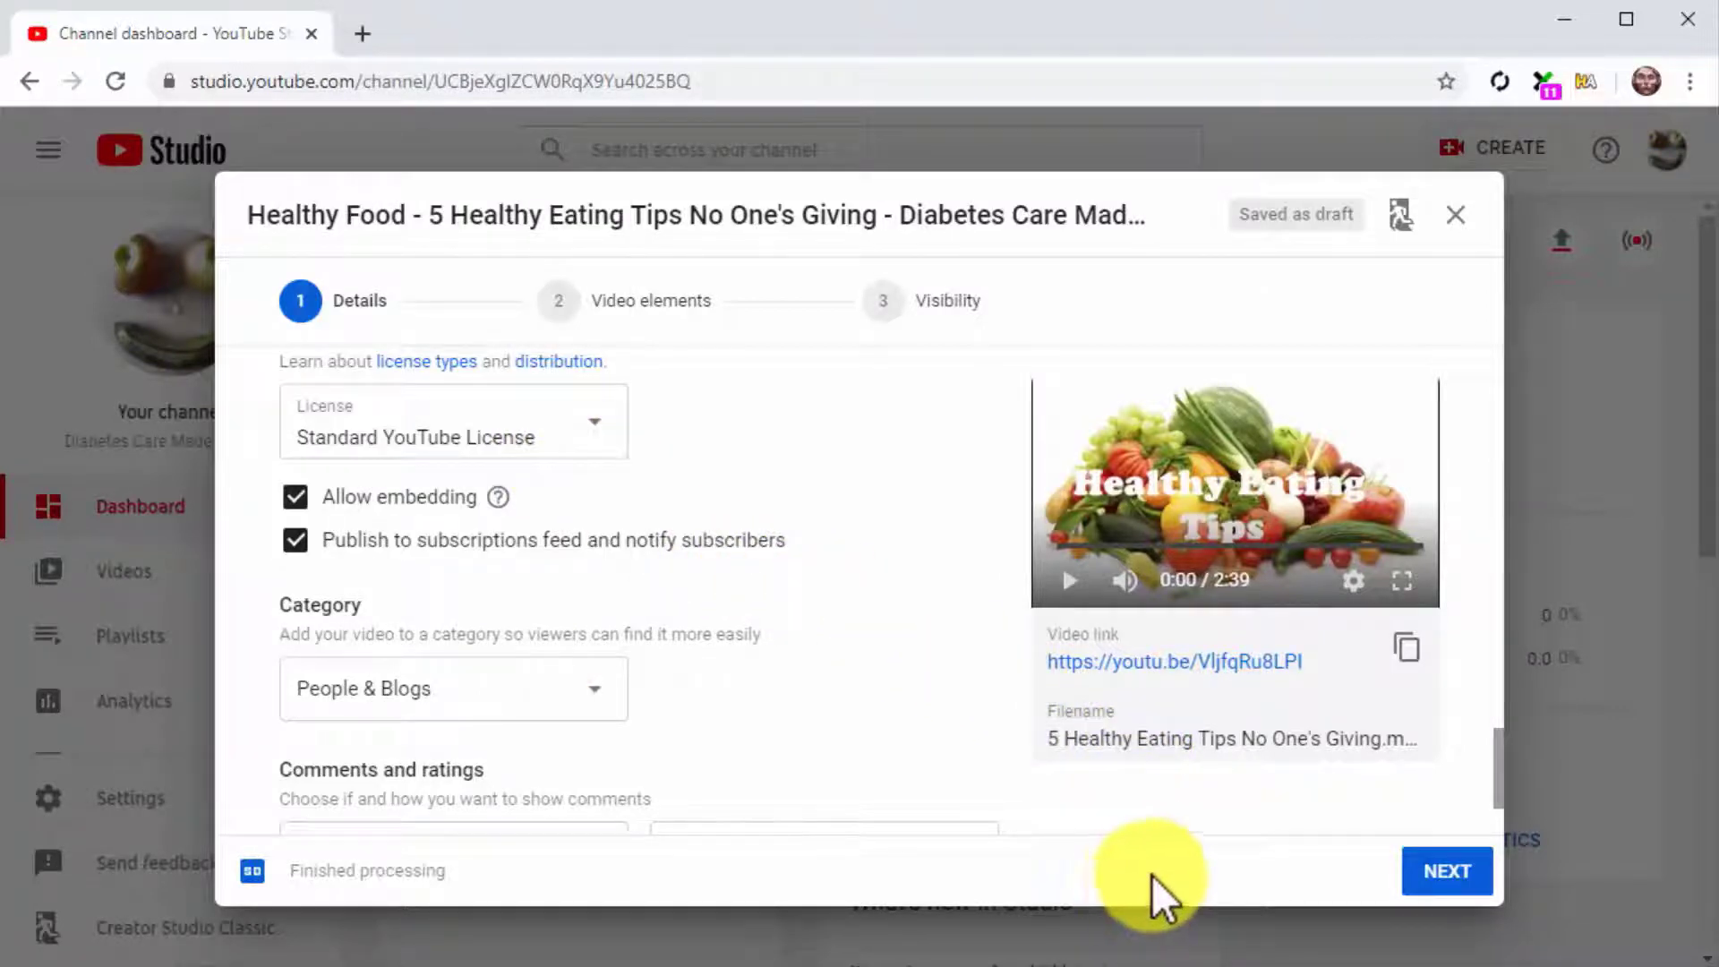
pyautogui.click(1444, 891)
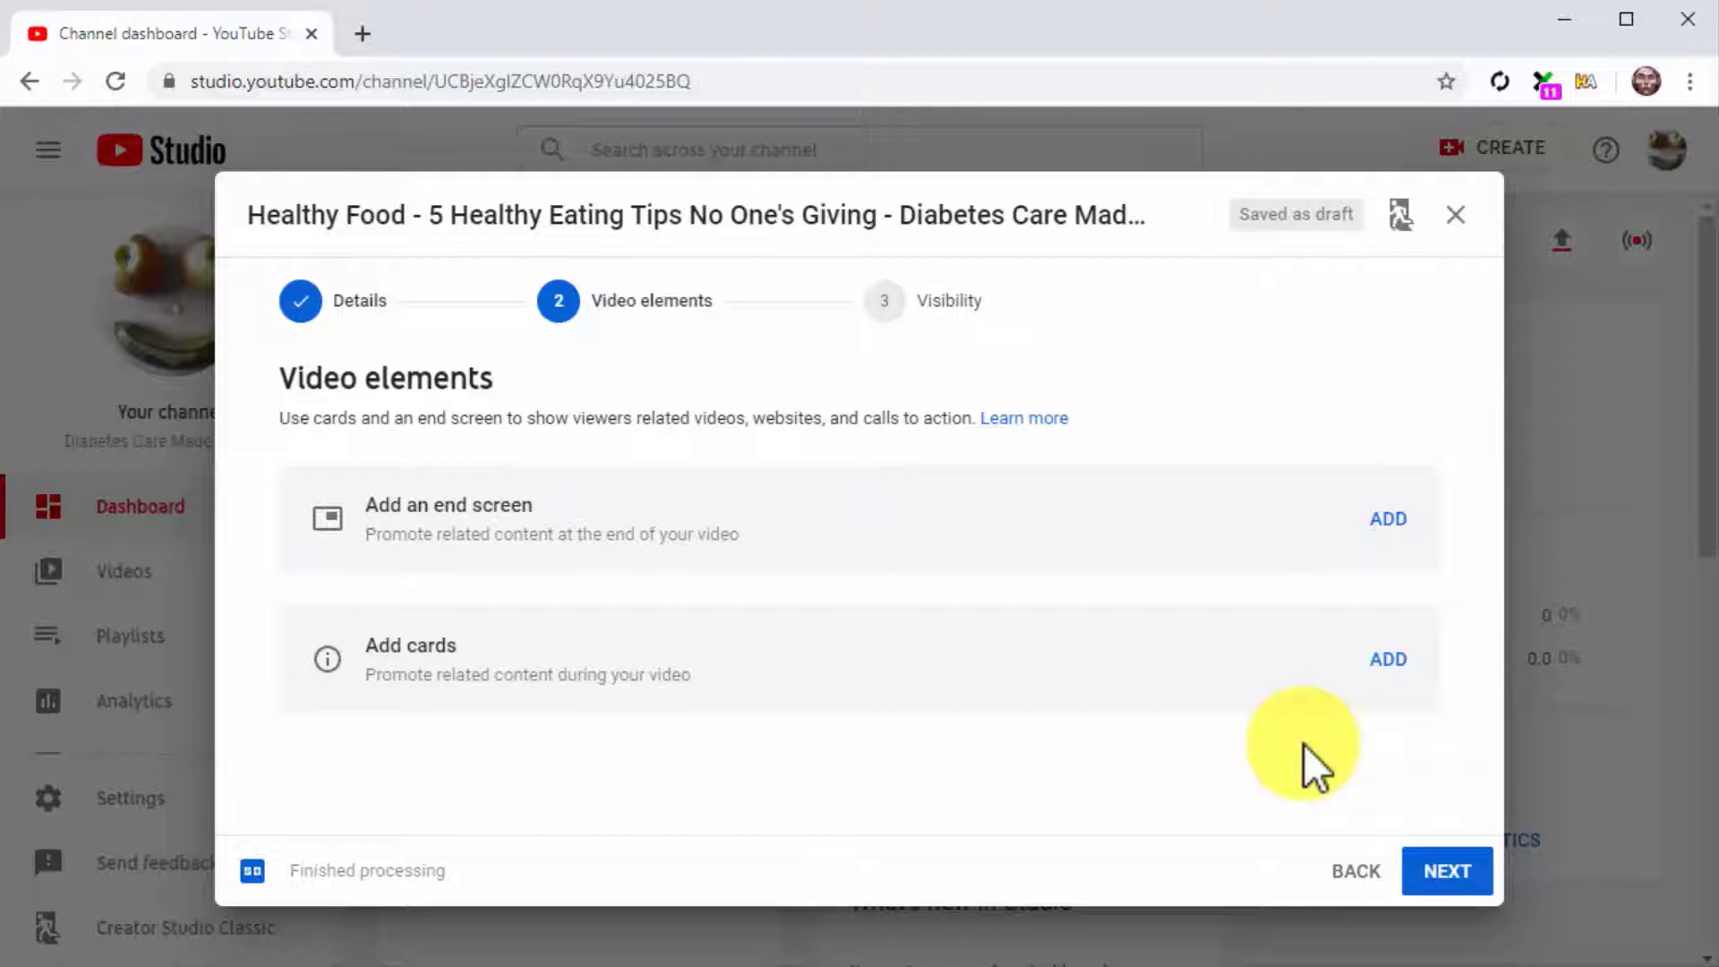
# Start an end screen with a Subscribe element for the channel and move the preview position to 2:00:00
pyautogui.click(1389, 528)
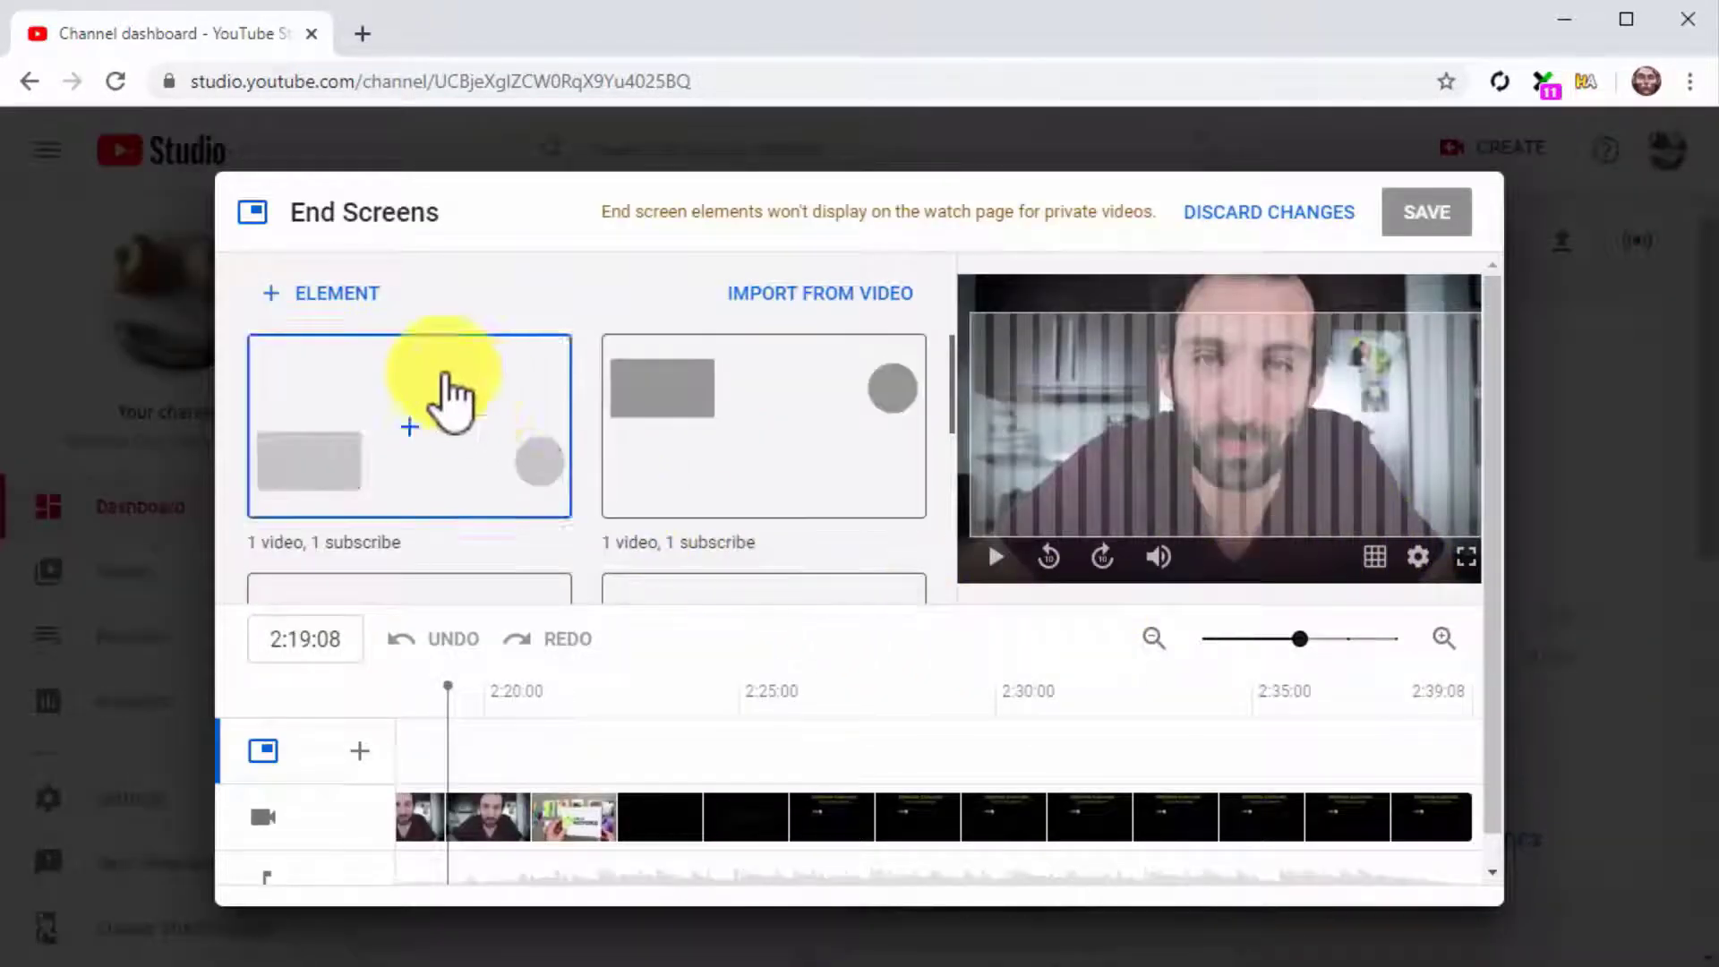
pyautogui.click(329, 291)
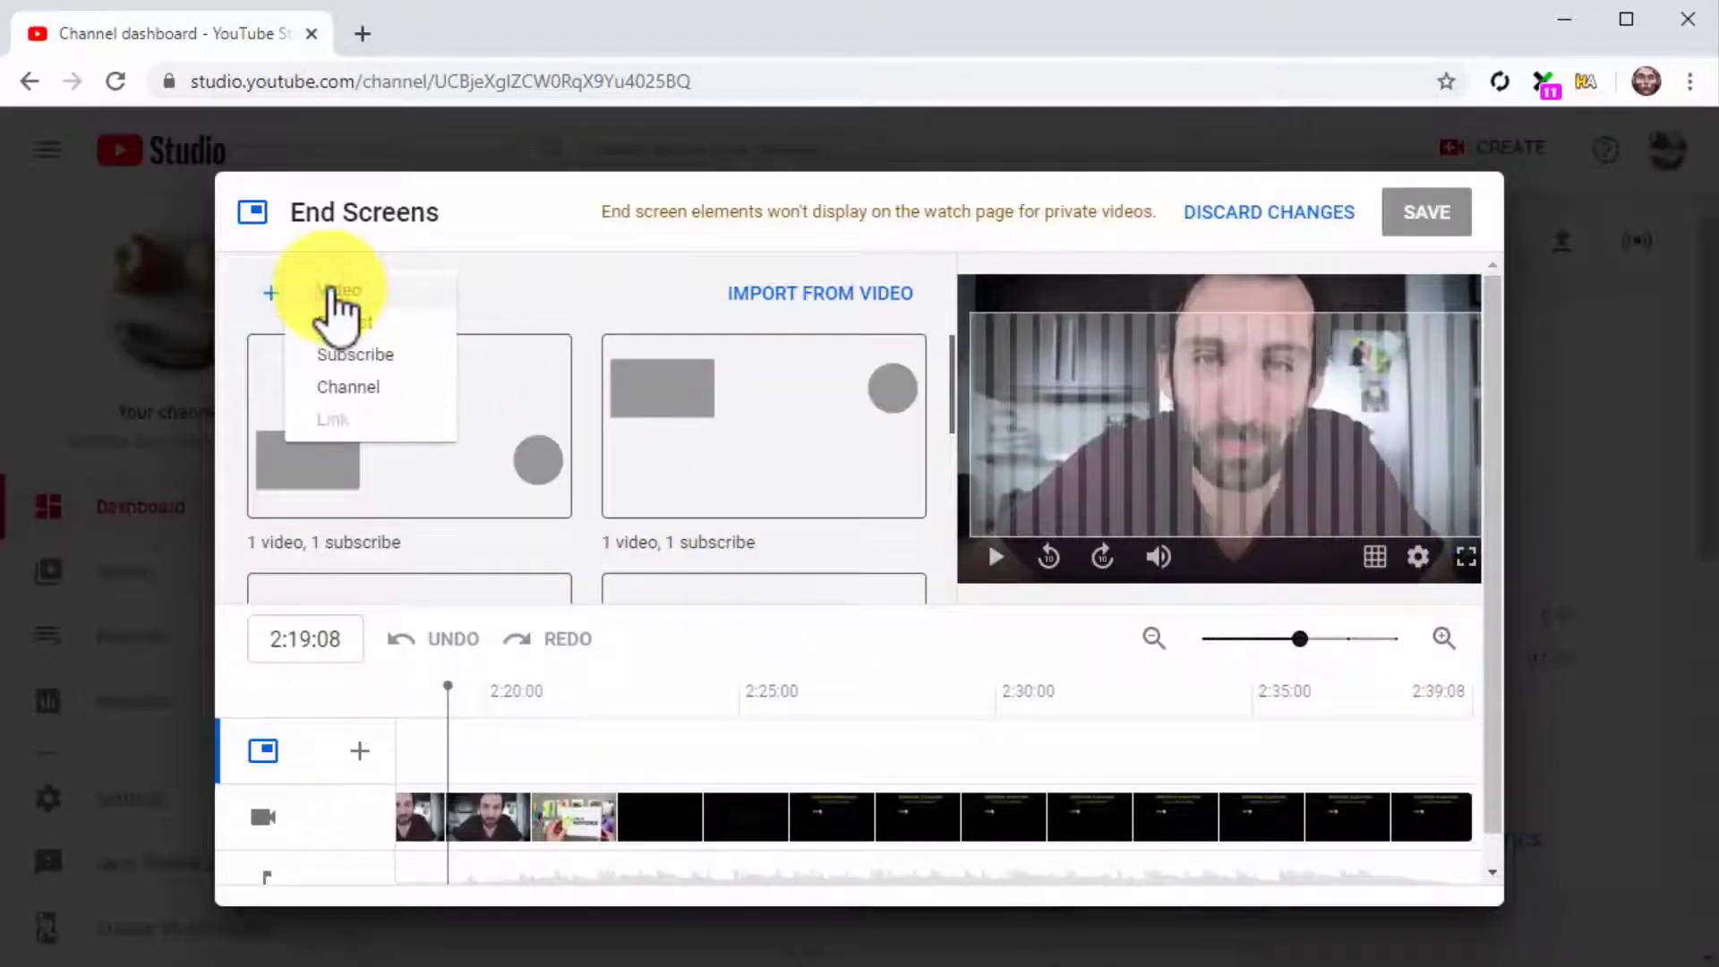
pyautogui.click(367, 355)
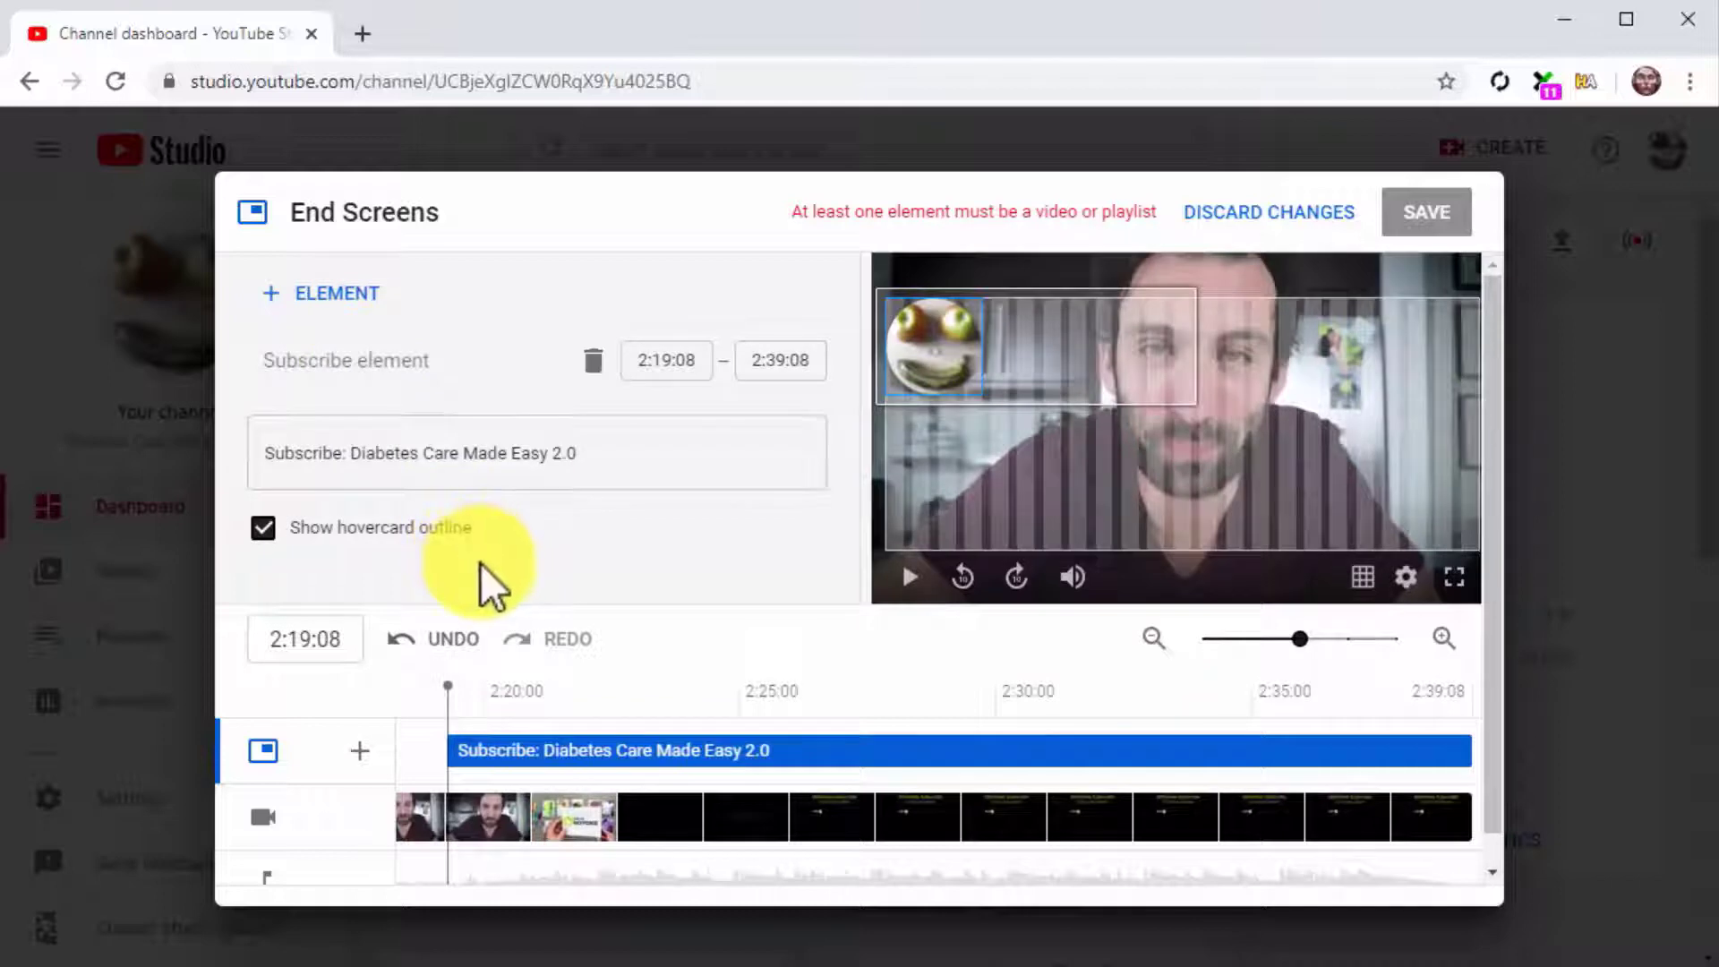
pyautogui.click(322, 639)
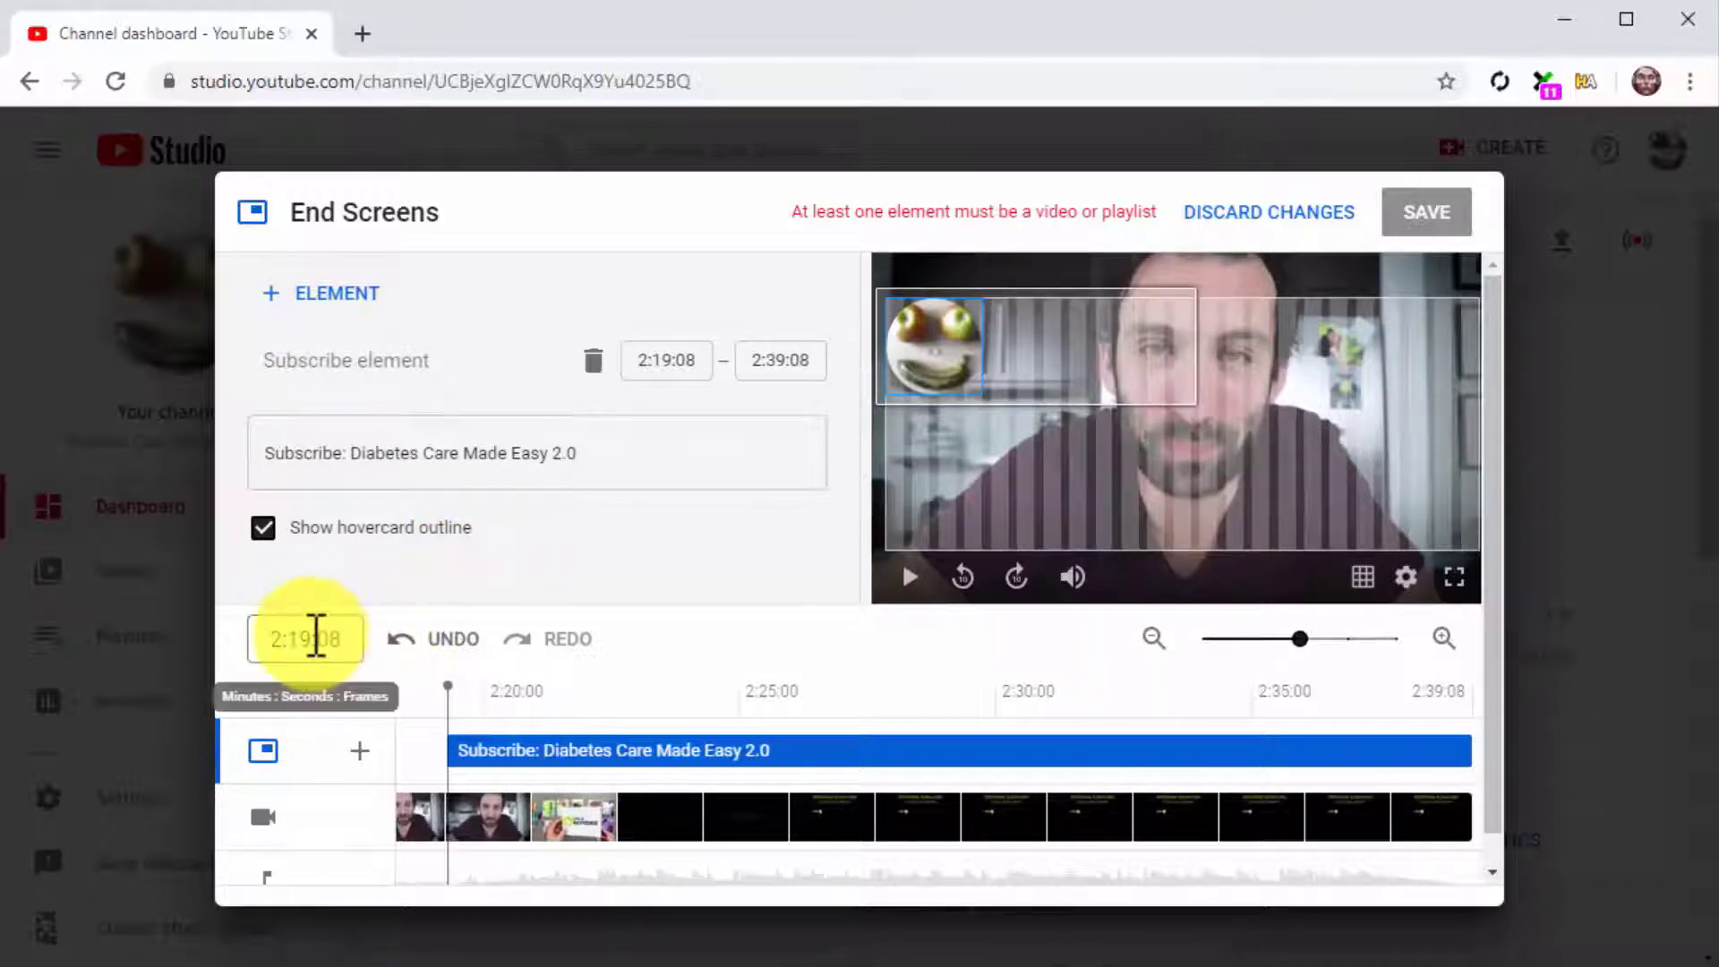
pyautogui.write('2:09:00')
pyautogui.press('Return')
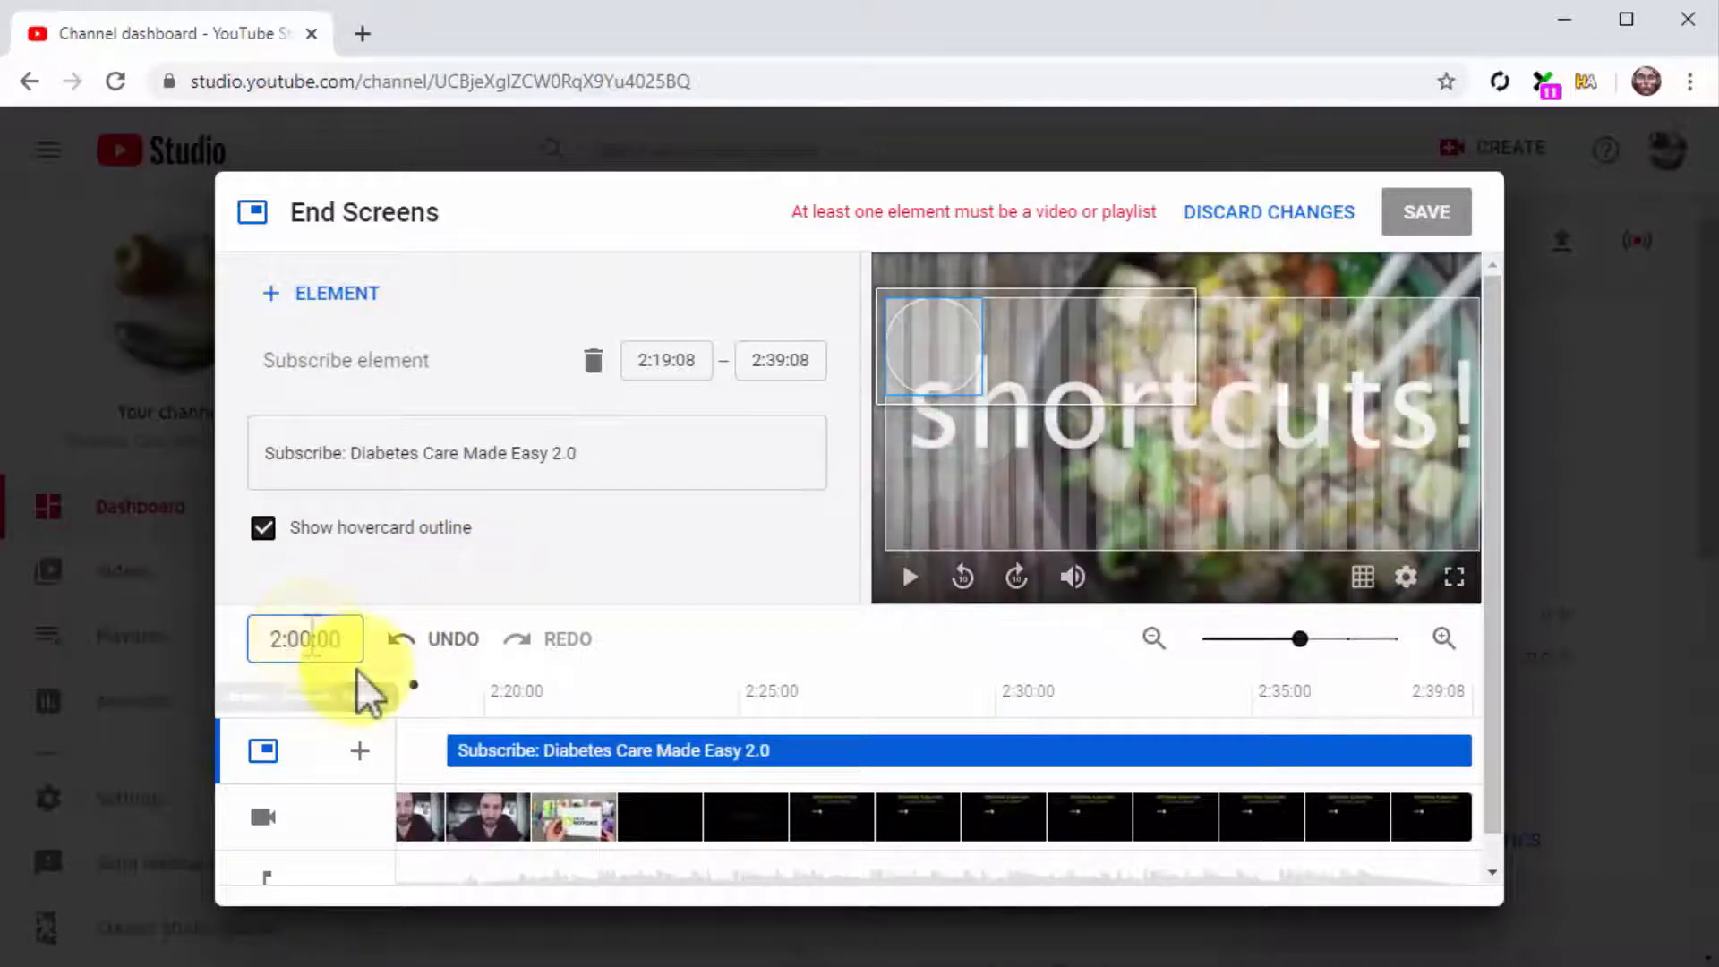
# Add a video element set to "Best for viewer" to the end screen and save the end screen
pyautogui.click(341, 309)
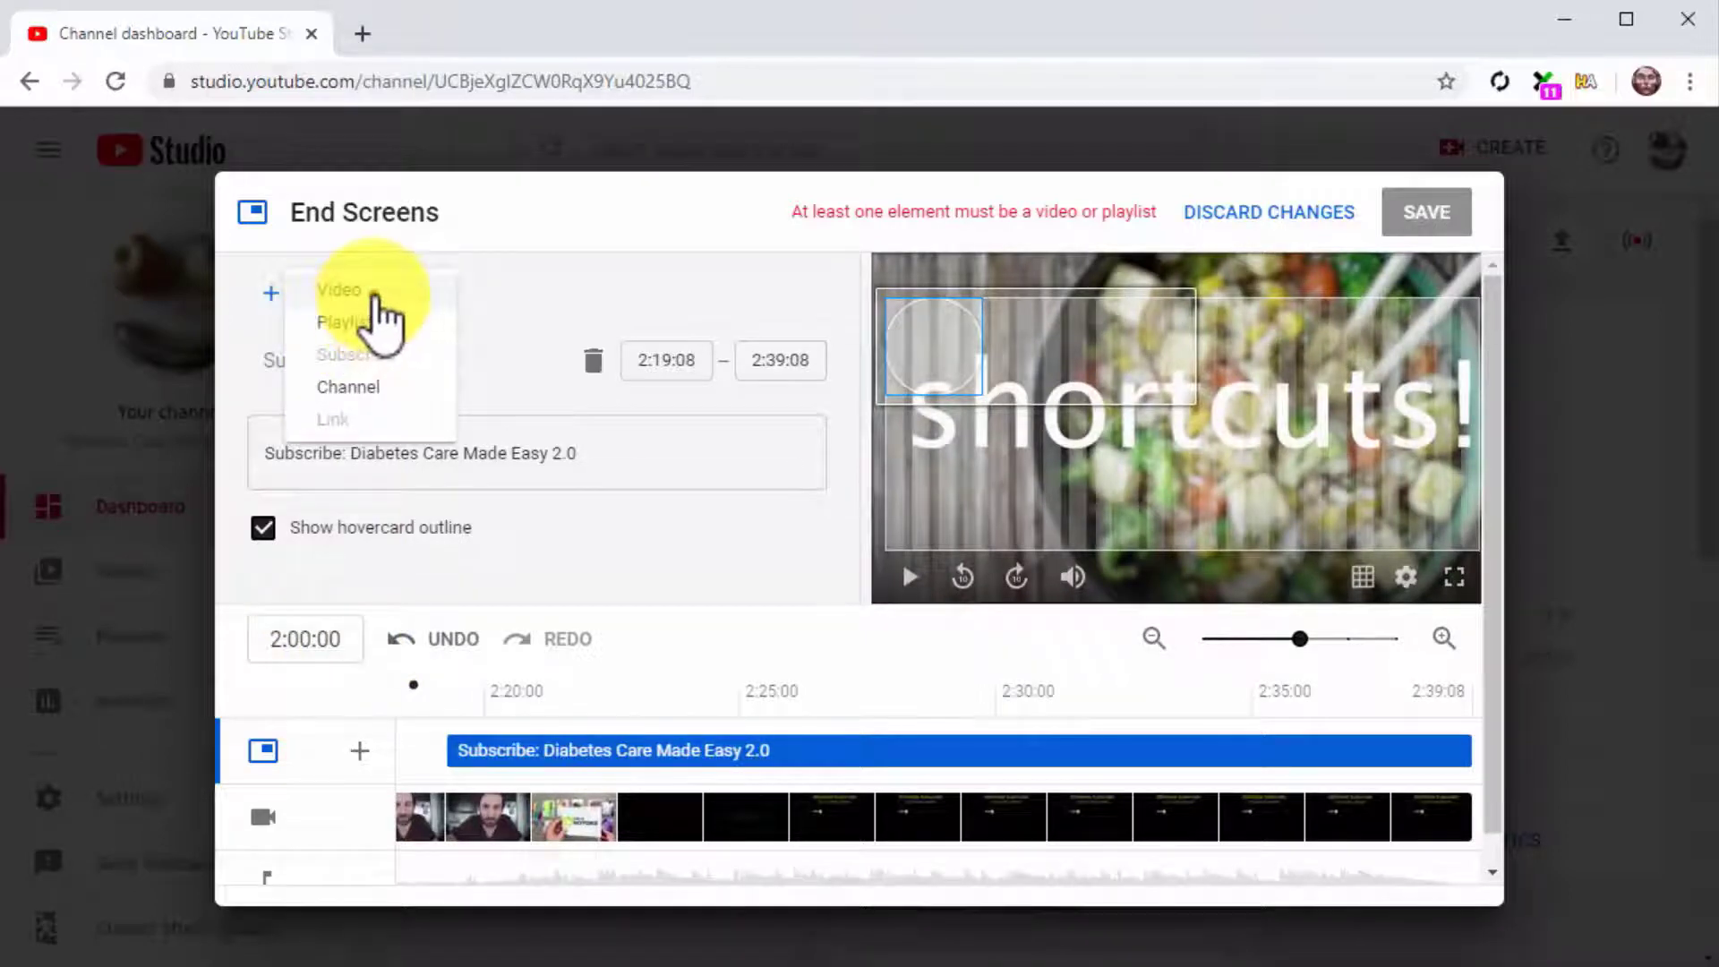
pyautogui.click(362, 291)
pyautogui.scroll(-2, 412, 484)
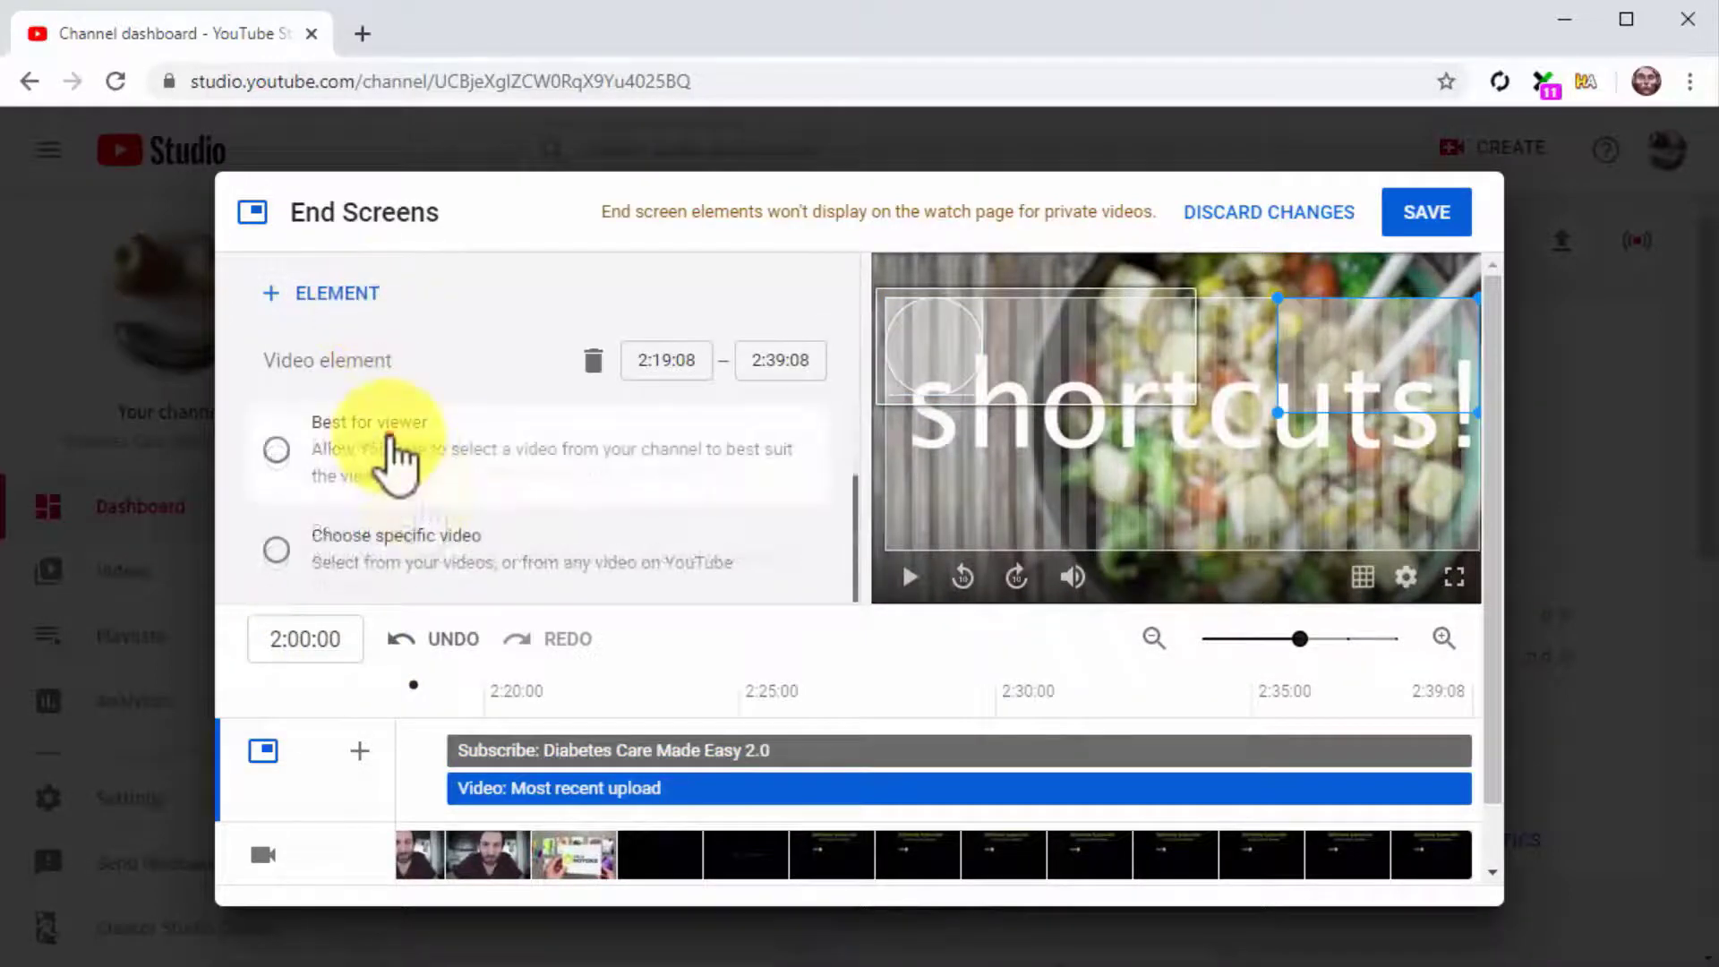
pyautogui.click(402, 448)
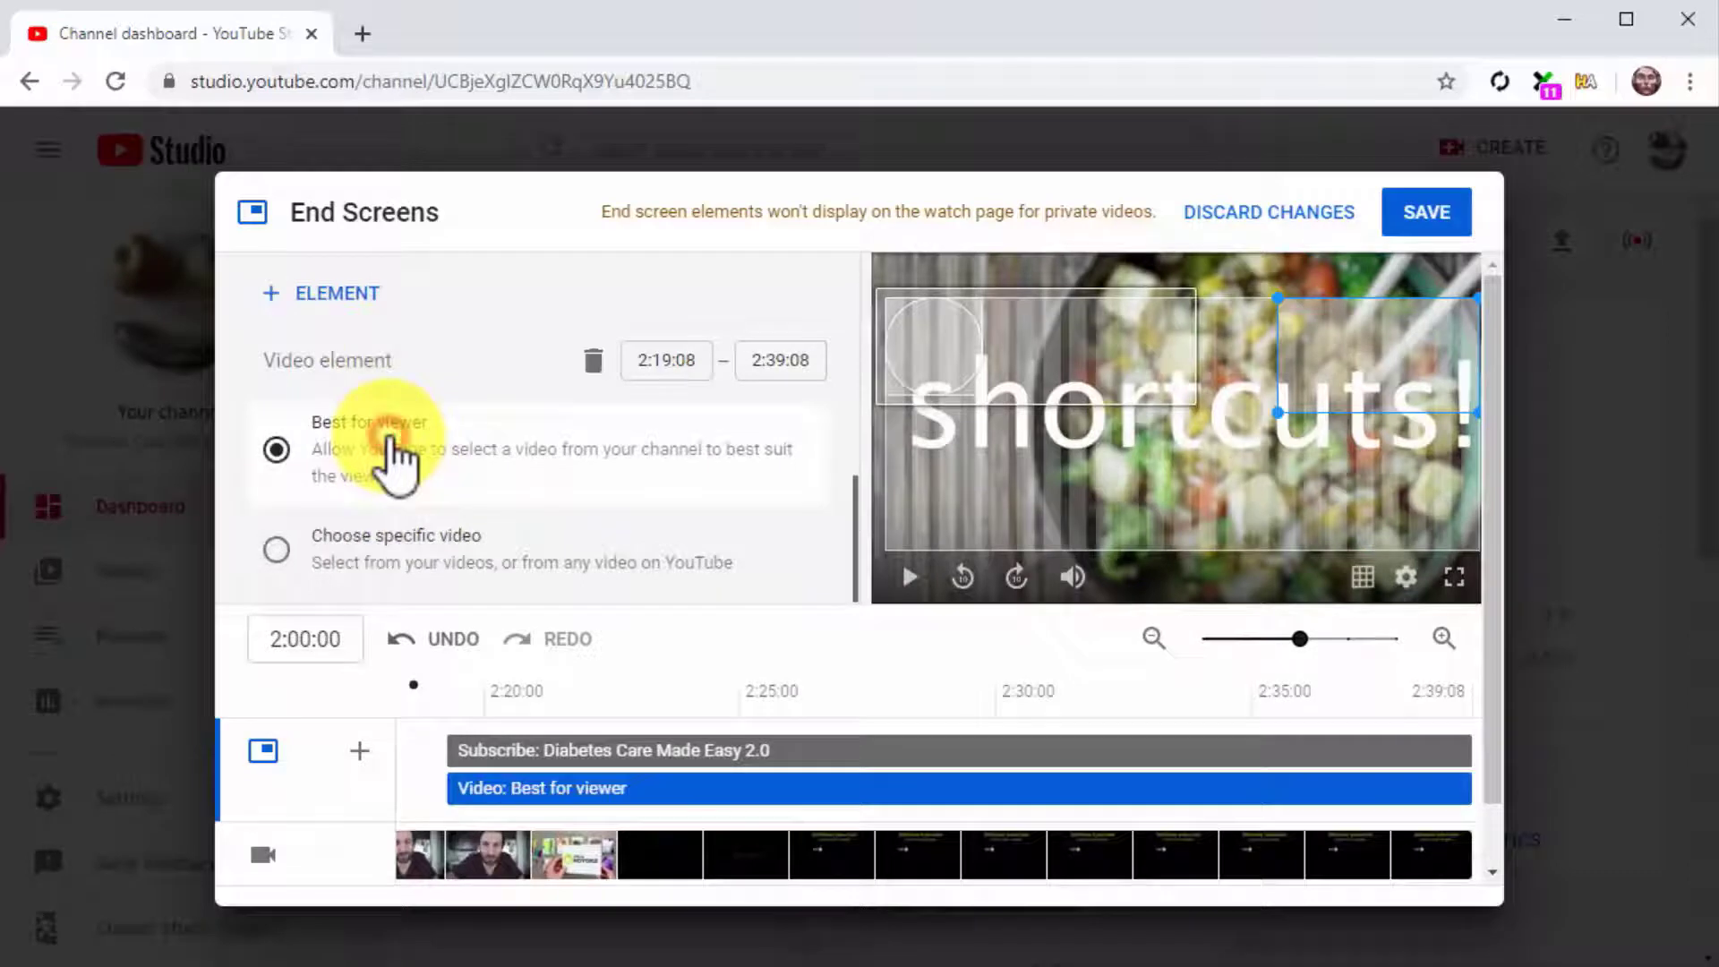
pyautogui.click(1423, 217)
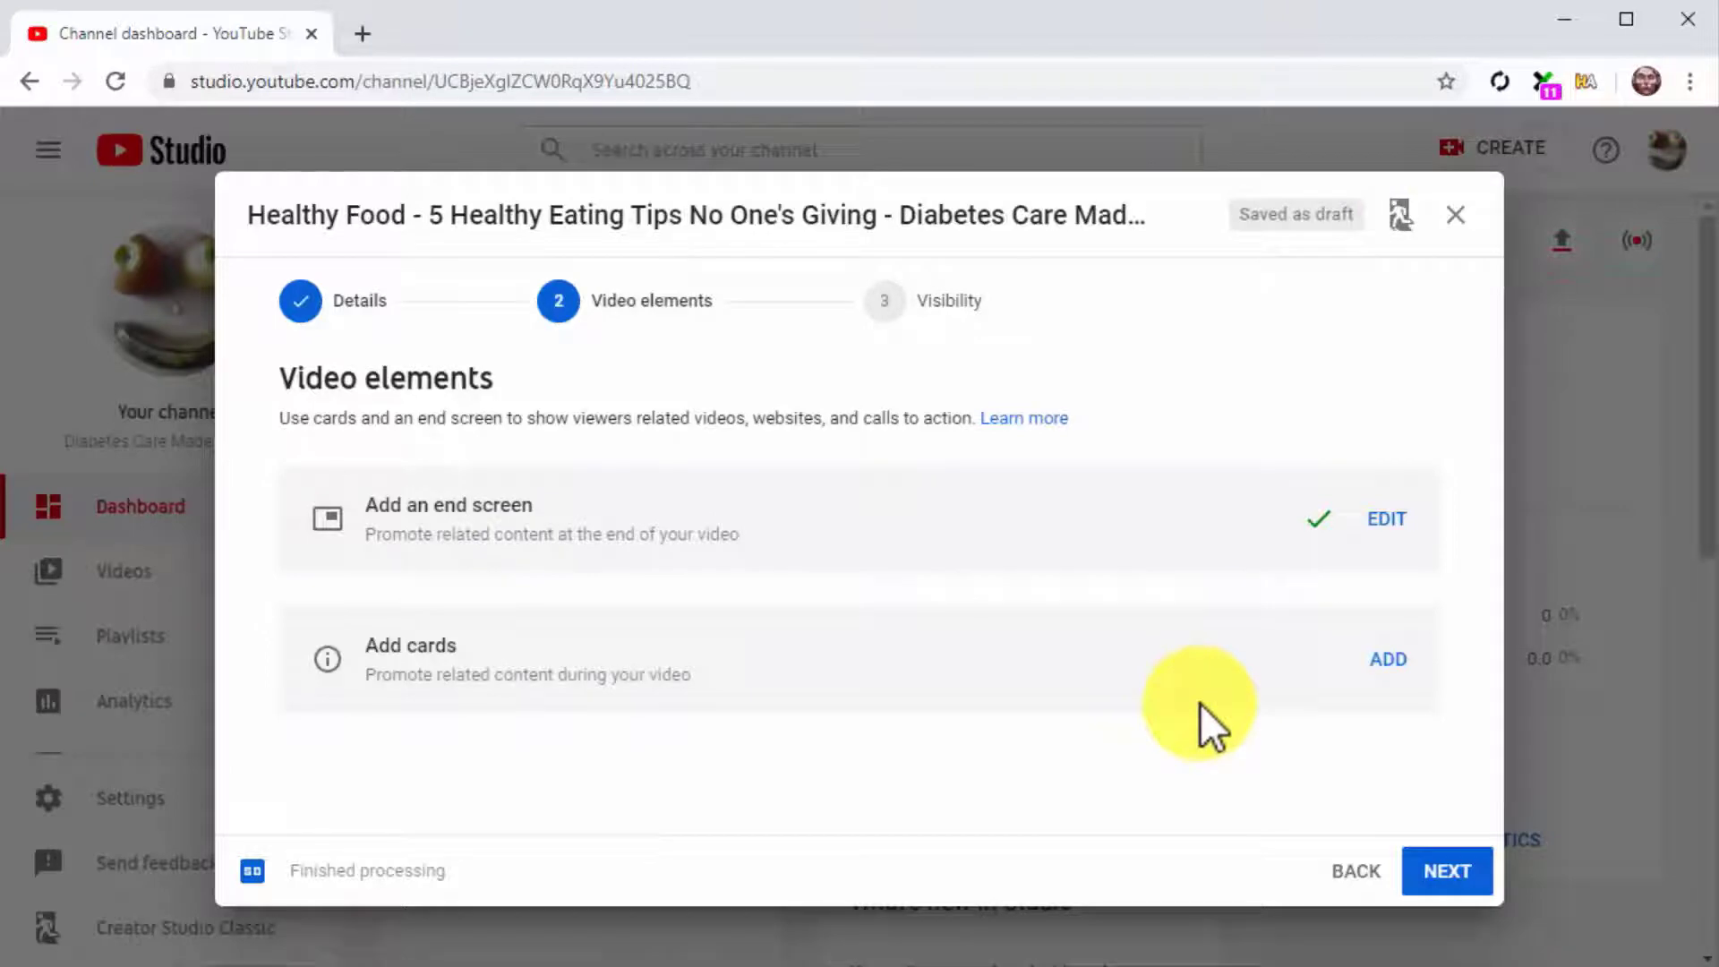
# Publish the video with Public visibility, without adding cards, and copy its video link
pyautogui.click(1444, 867)
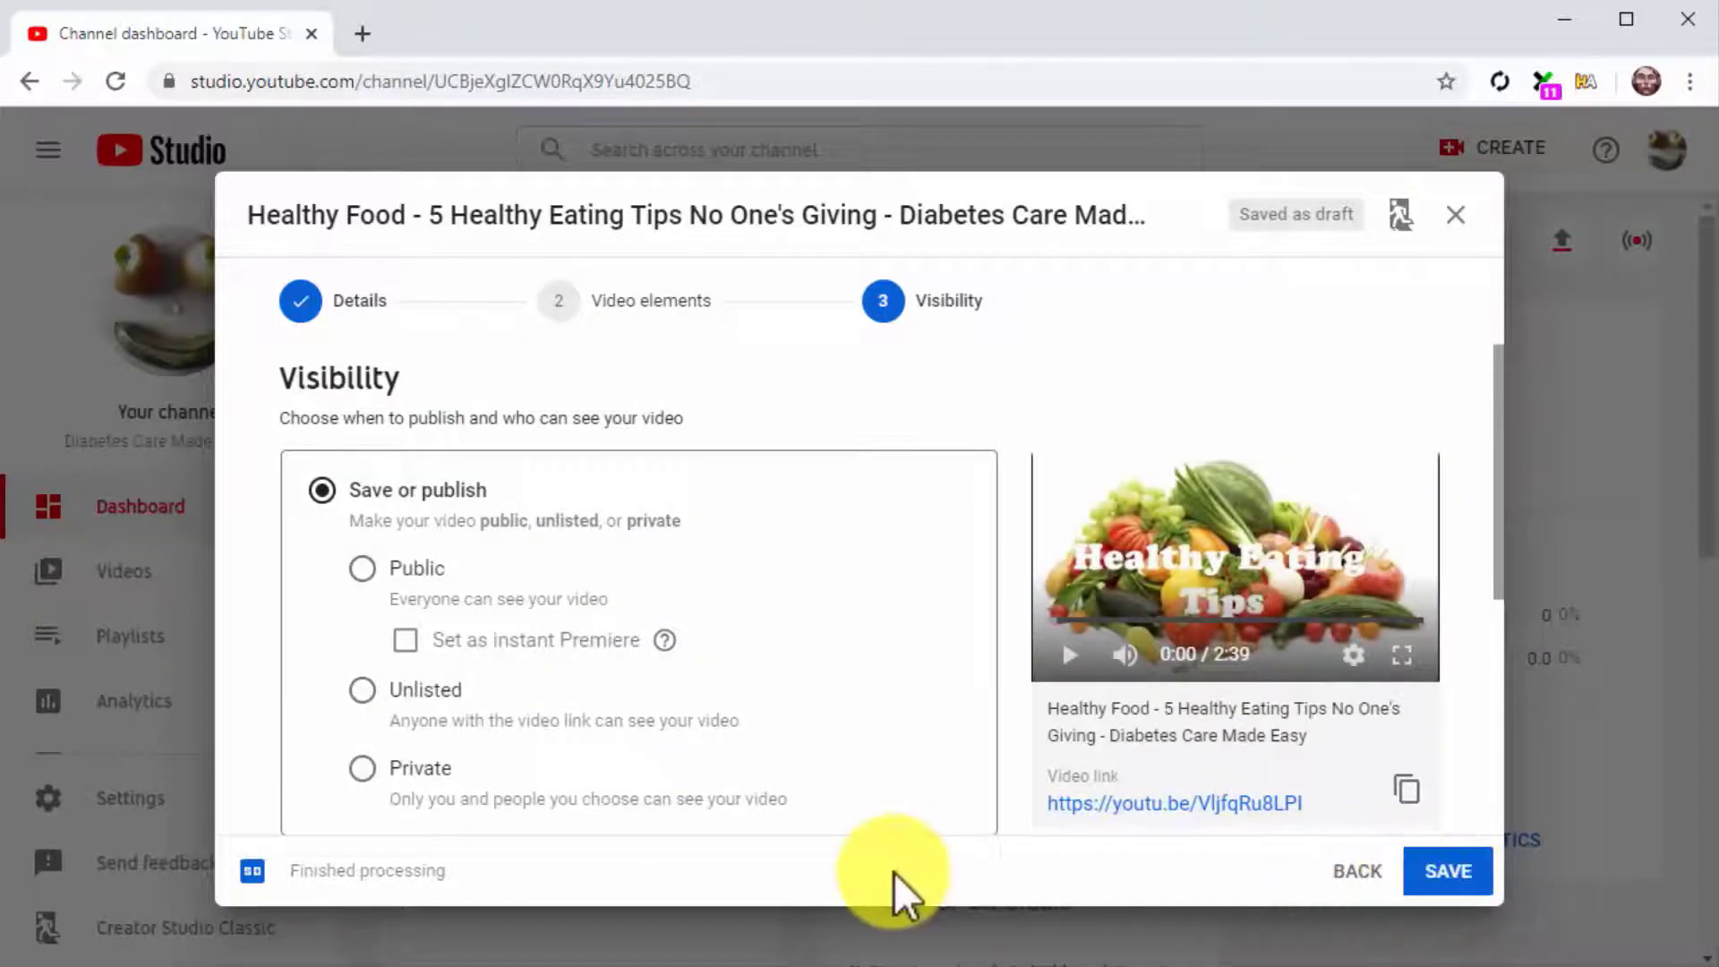
pyautogui.click(358, 570)
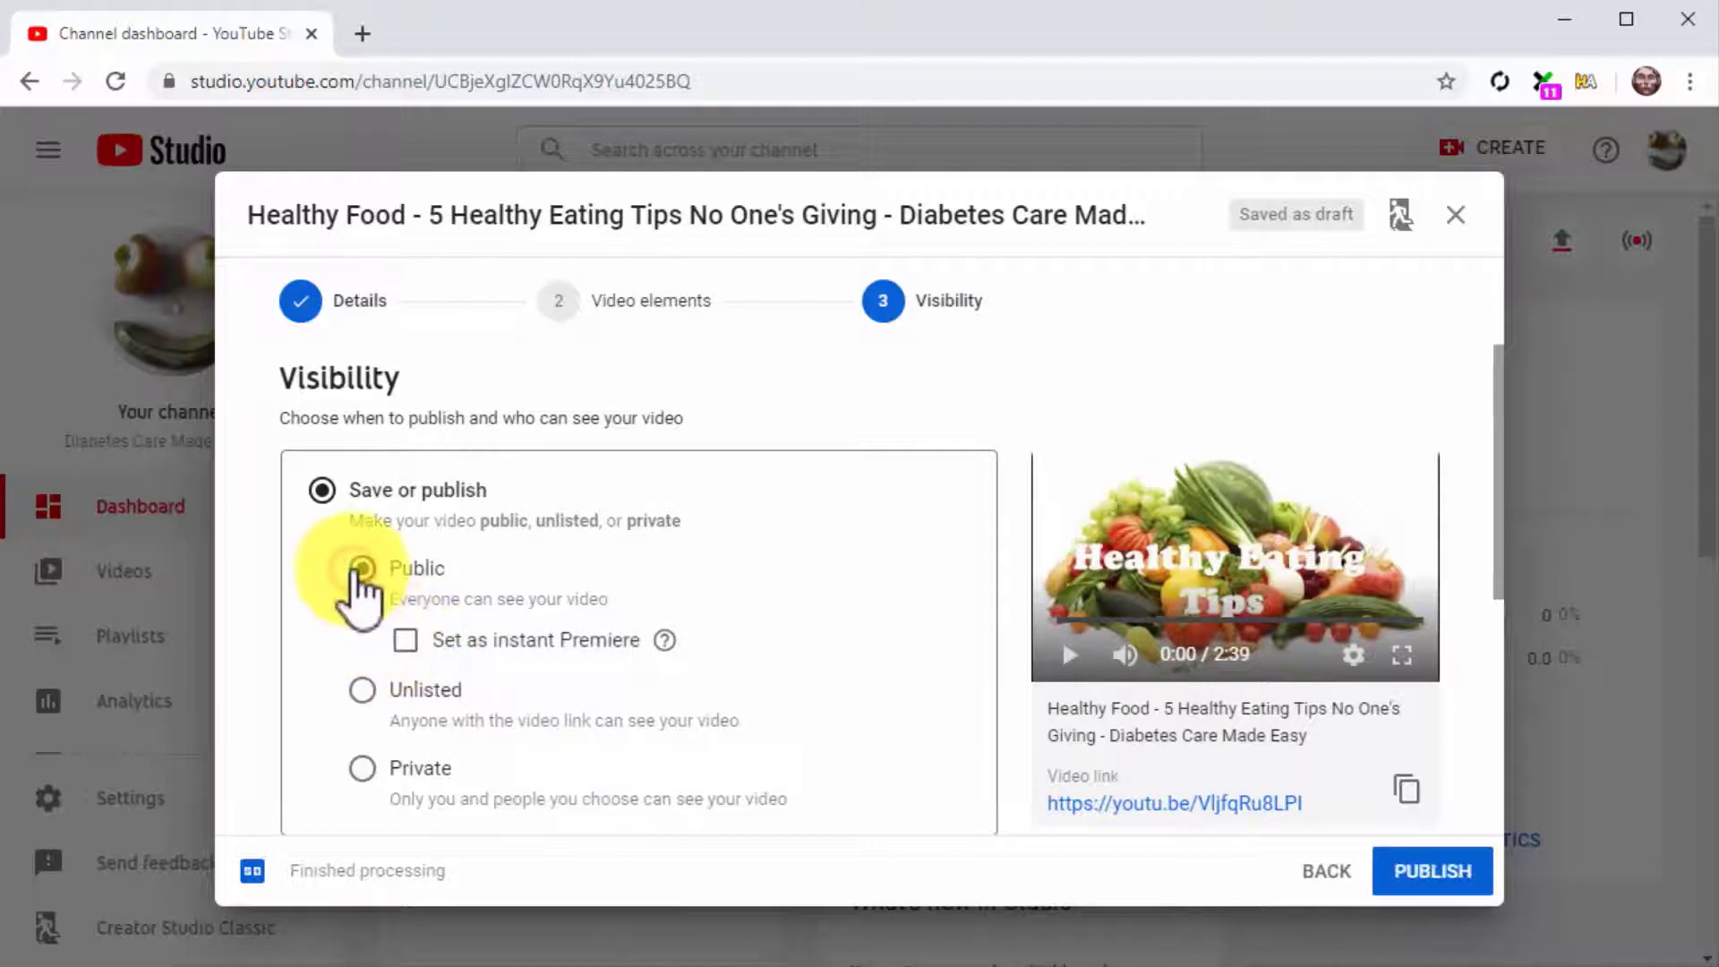
pyautogui.click(1414, 884)
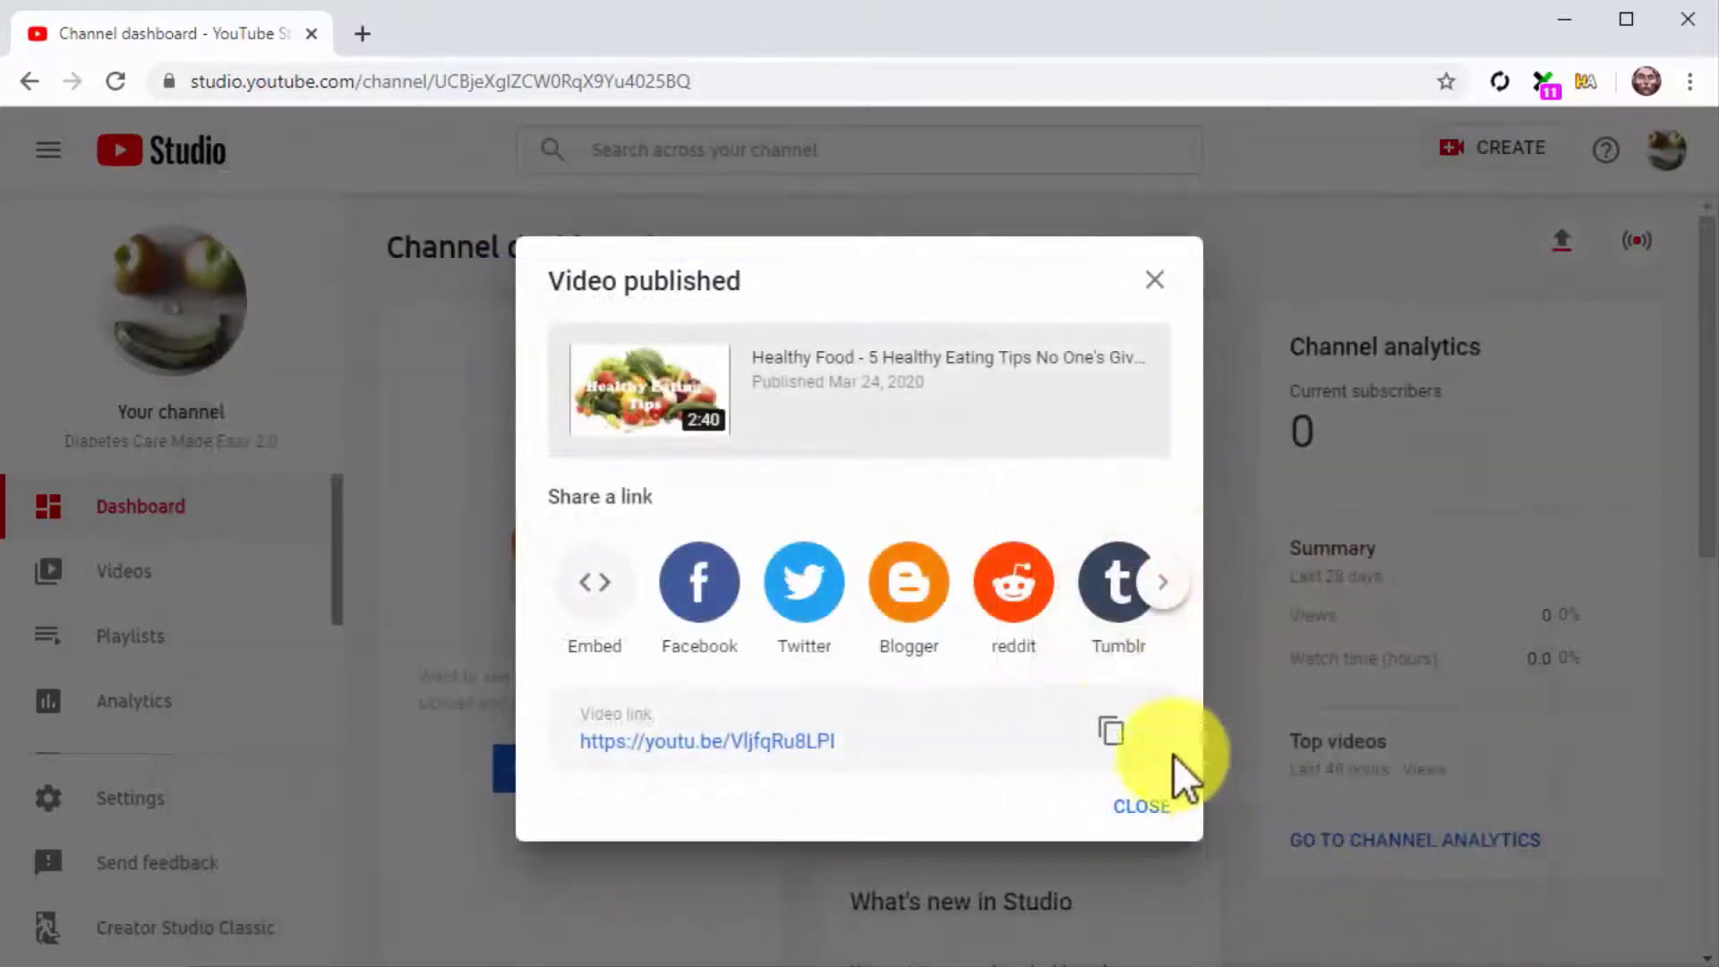
pyautogui.click(1111, 734)
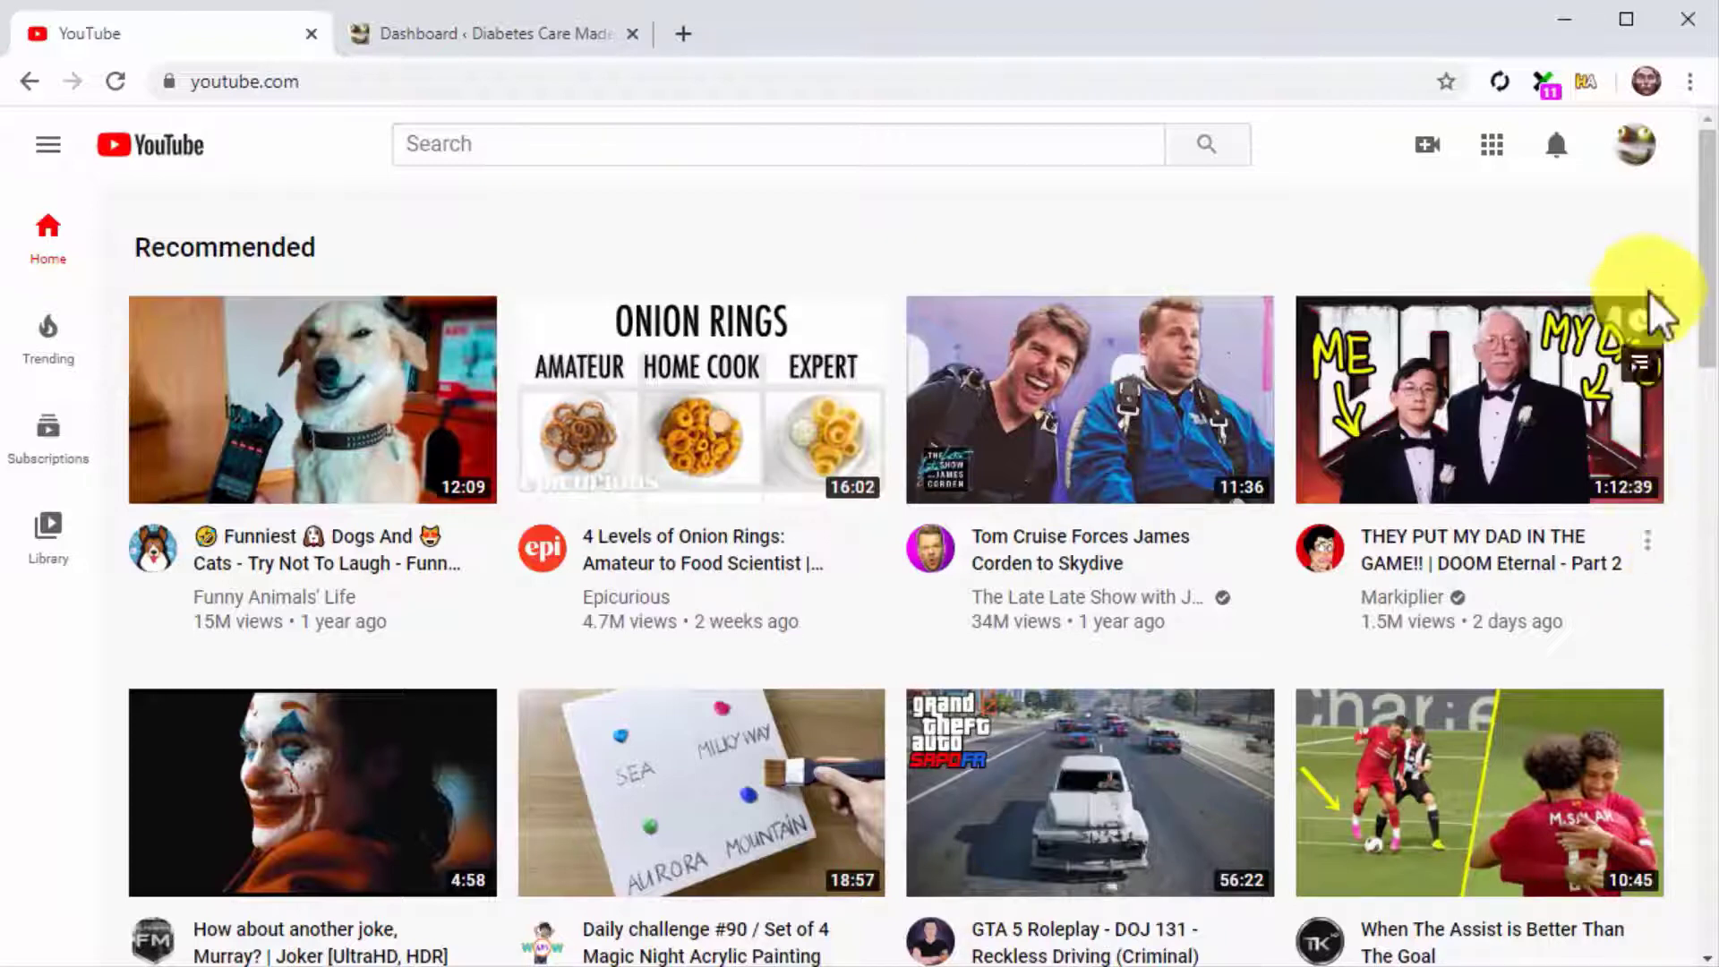
# Go from the YouTube home page to the channel's videos in YouTube Studio and get the shareable link of the Healthy Food video
pyautogui.click(1634, 146)
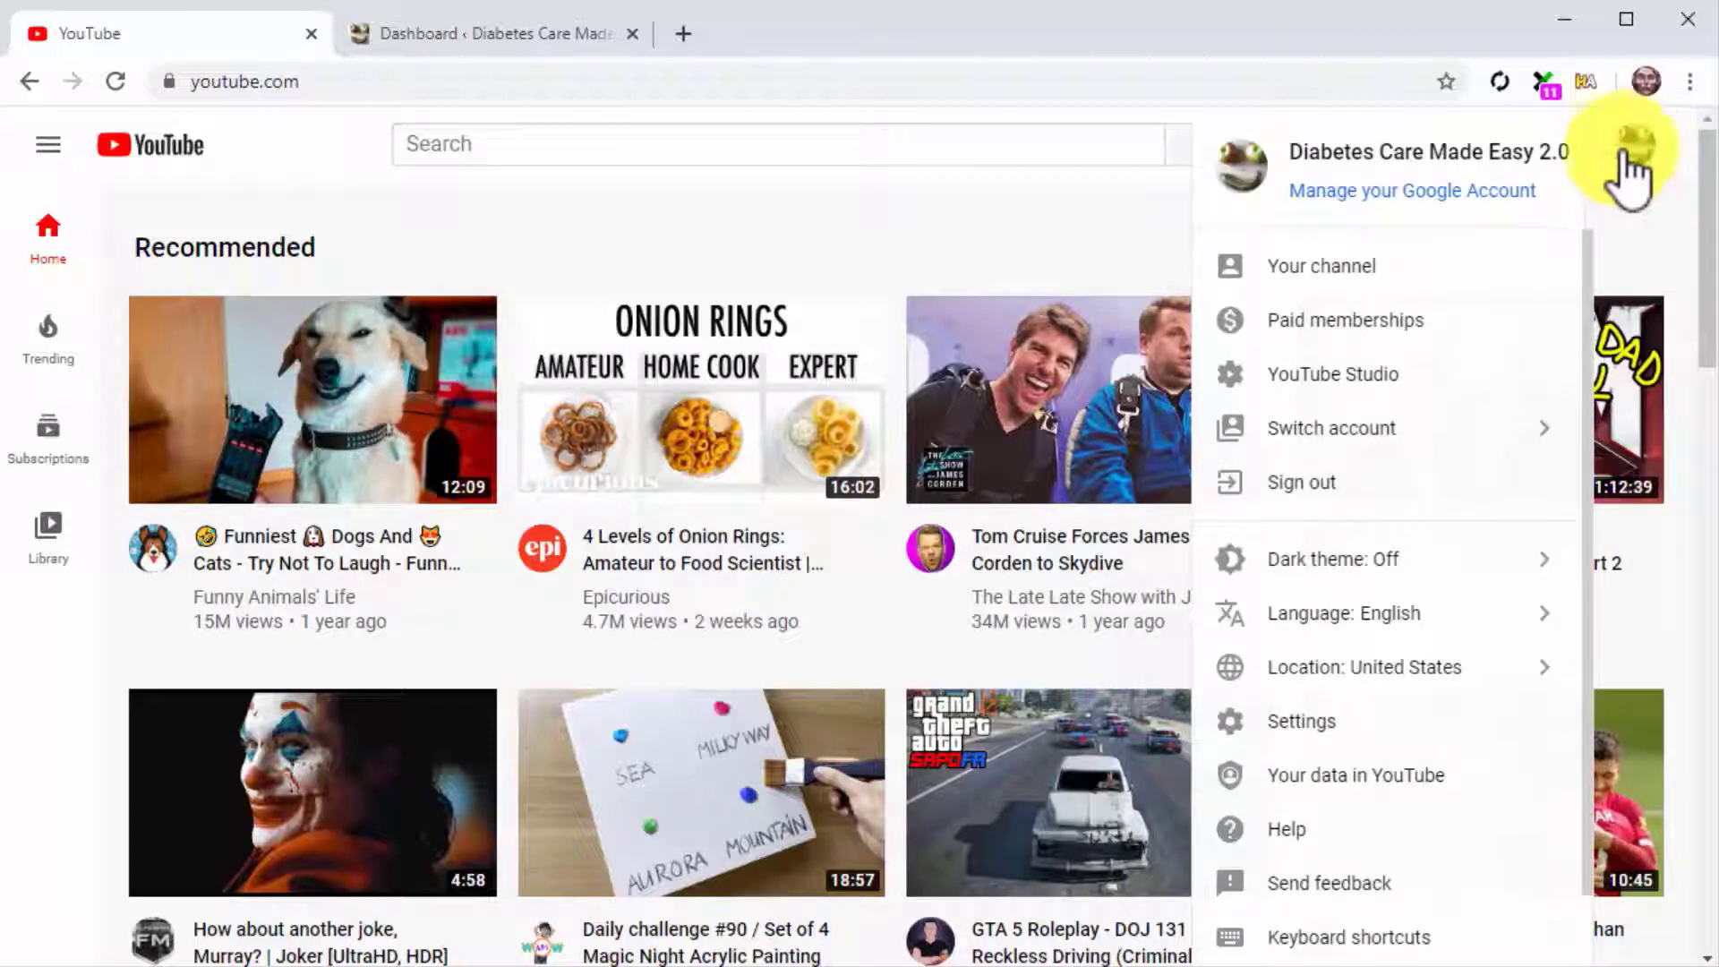
pyautogui.click(1374, 376)
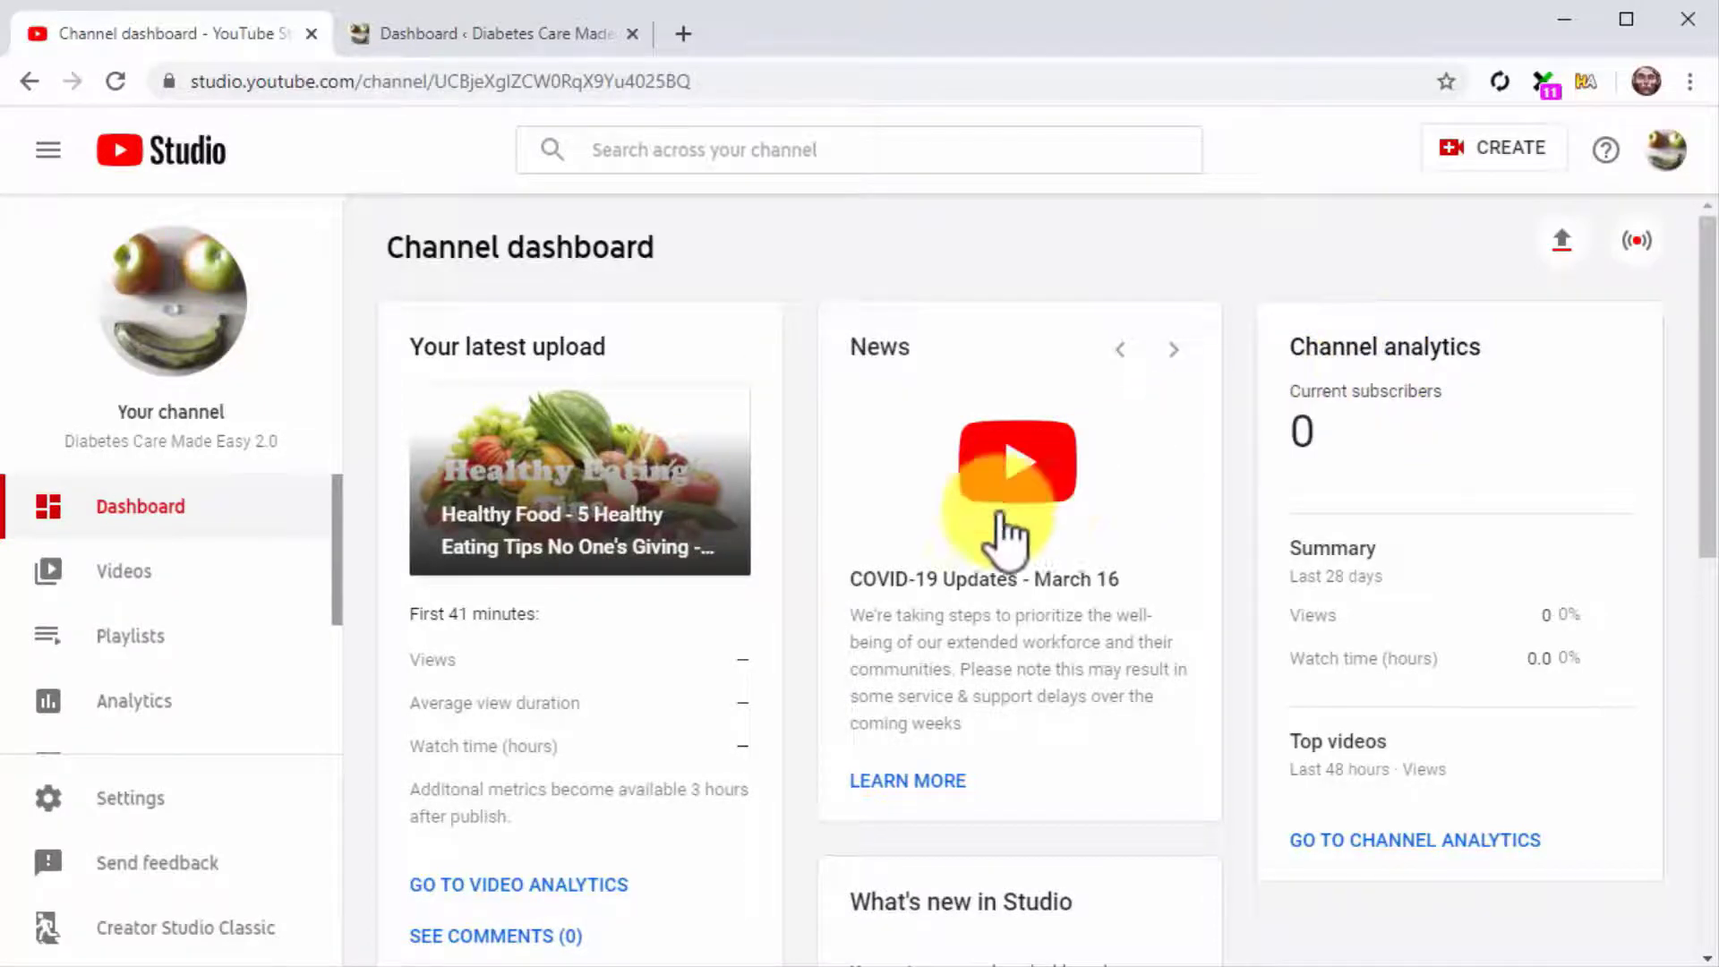
pyautogui.click(287, 570)
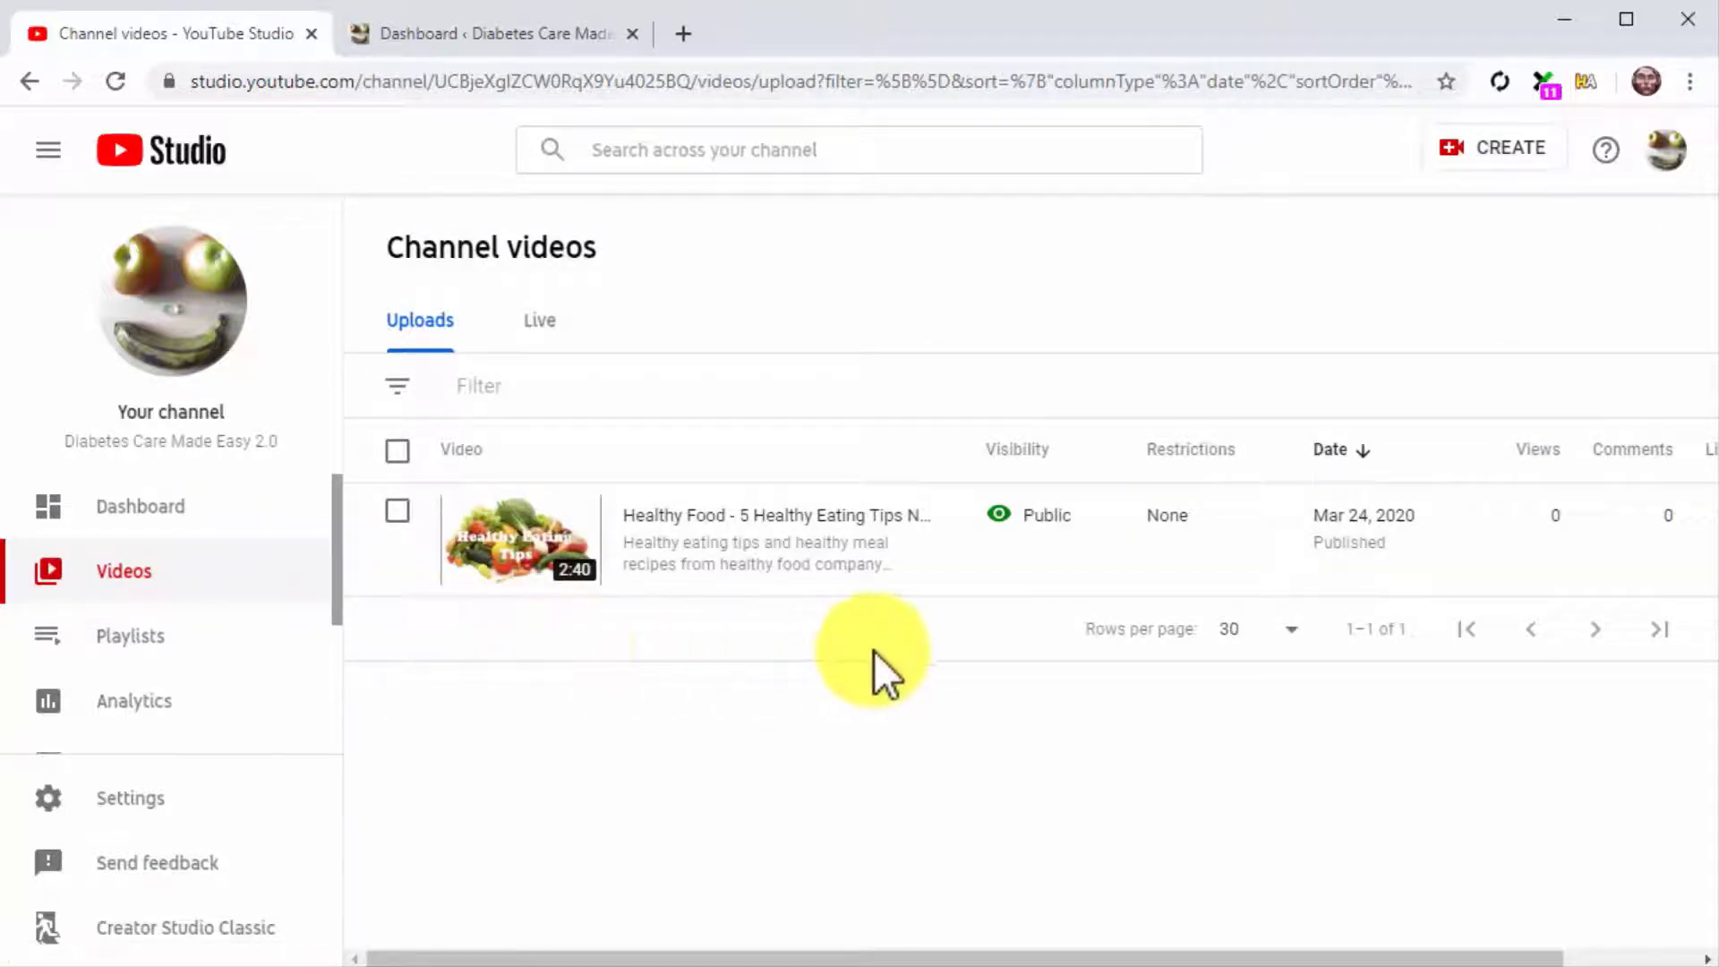
pyautogui.moveTo(932, 576)
pyautogui.click(908, 540)
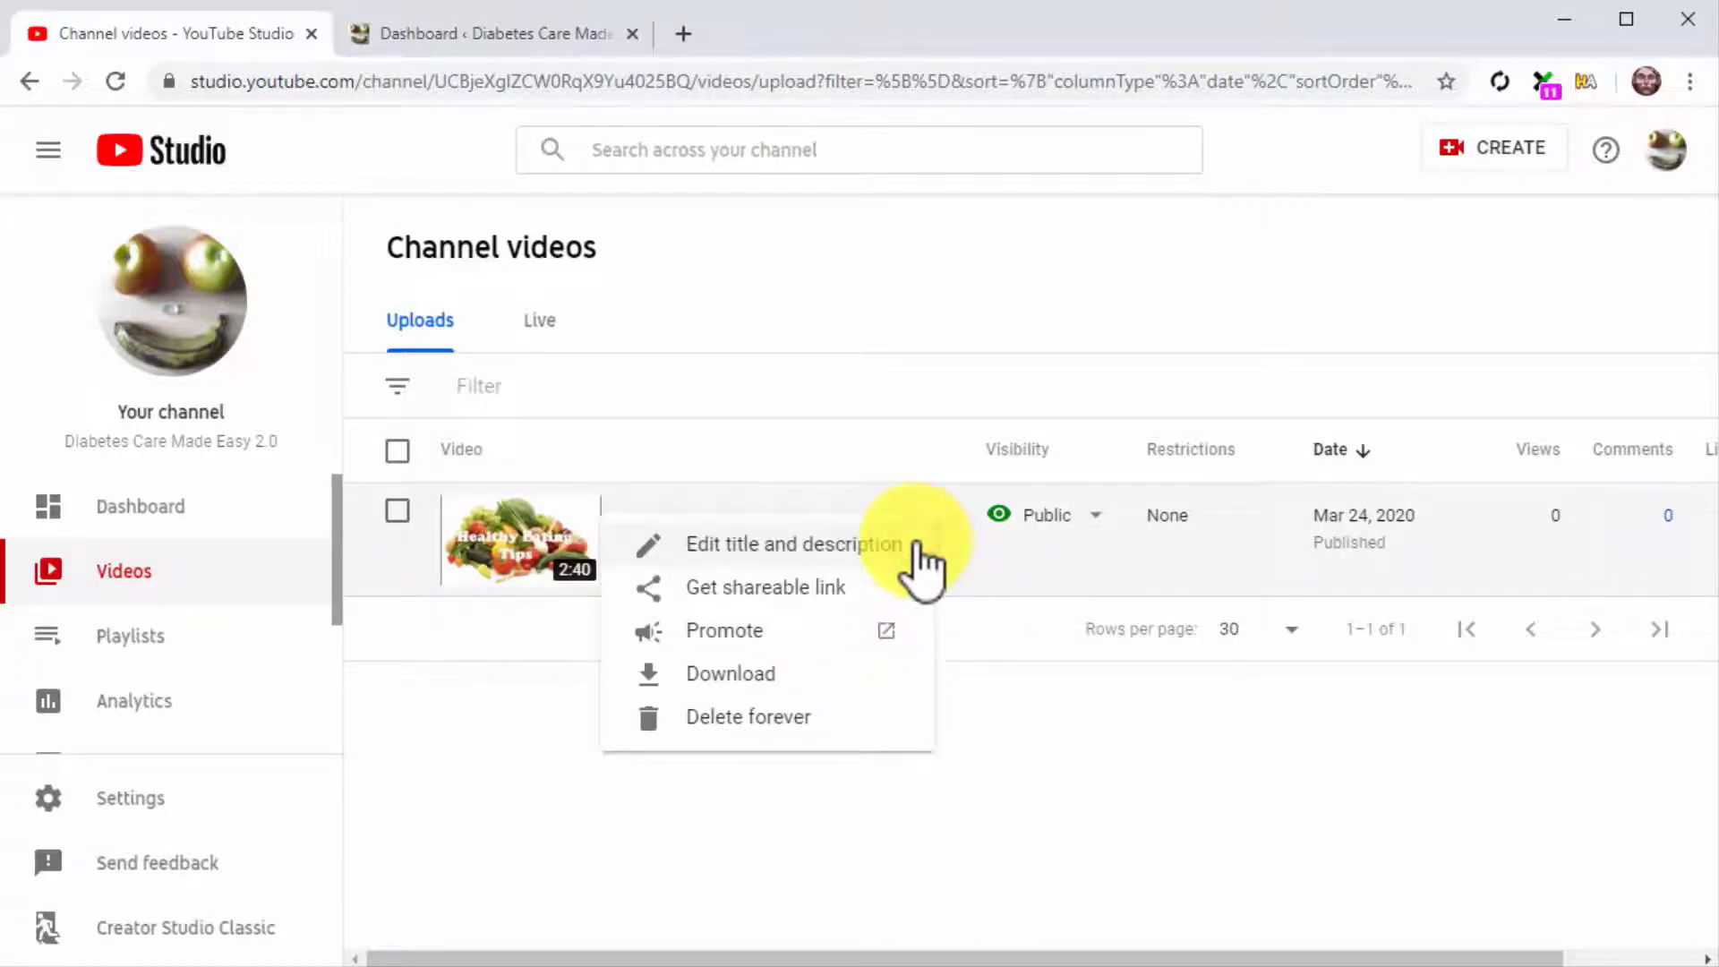
pyautogui.click(831, 587)
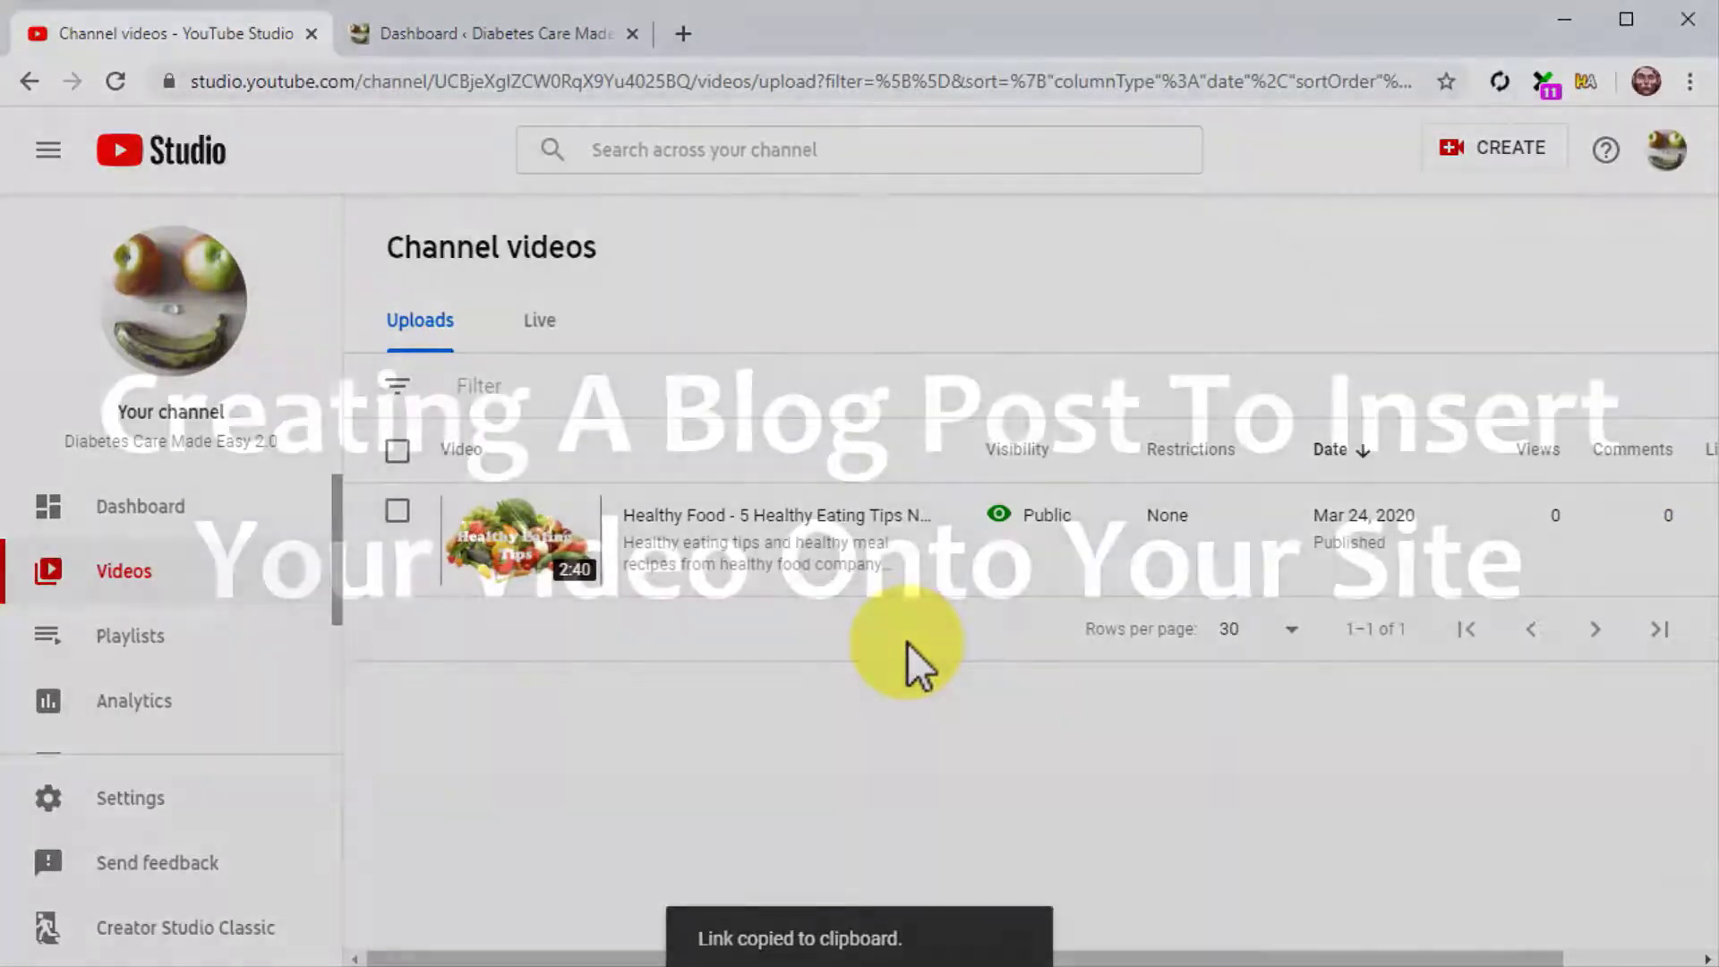
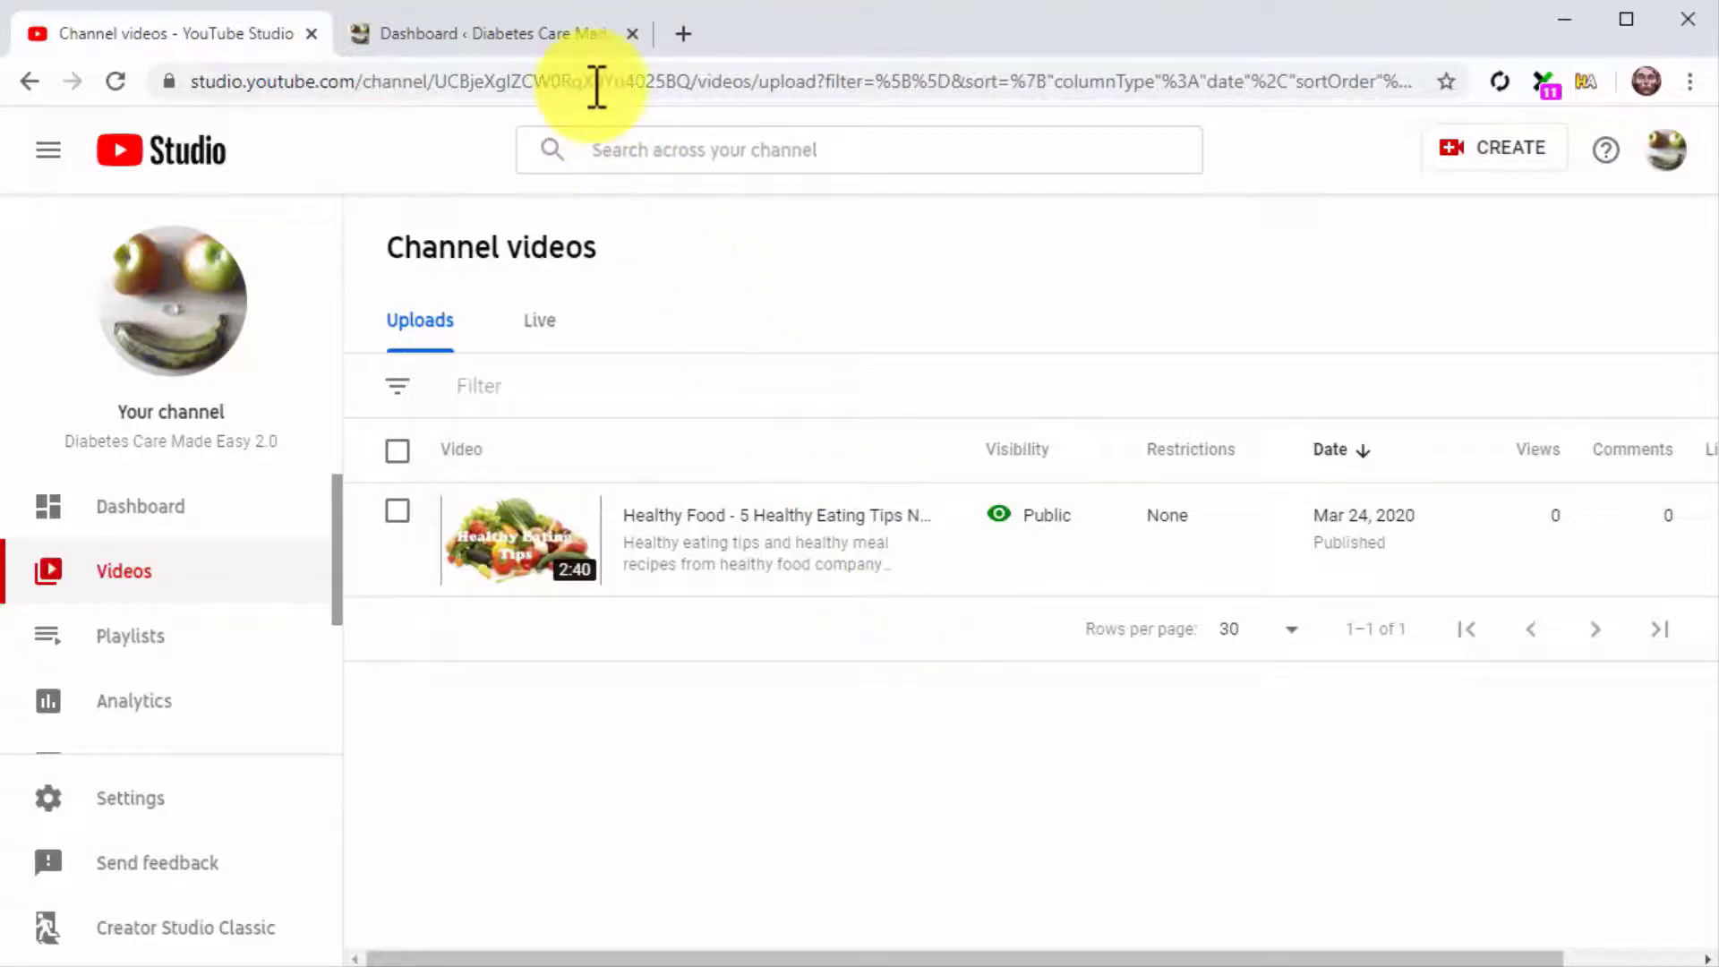
# Switch to the Diabetes Care Made Easy WordPress dashboard and create a new blog post
pyautogui.click(573, 45)
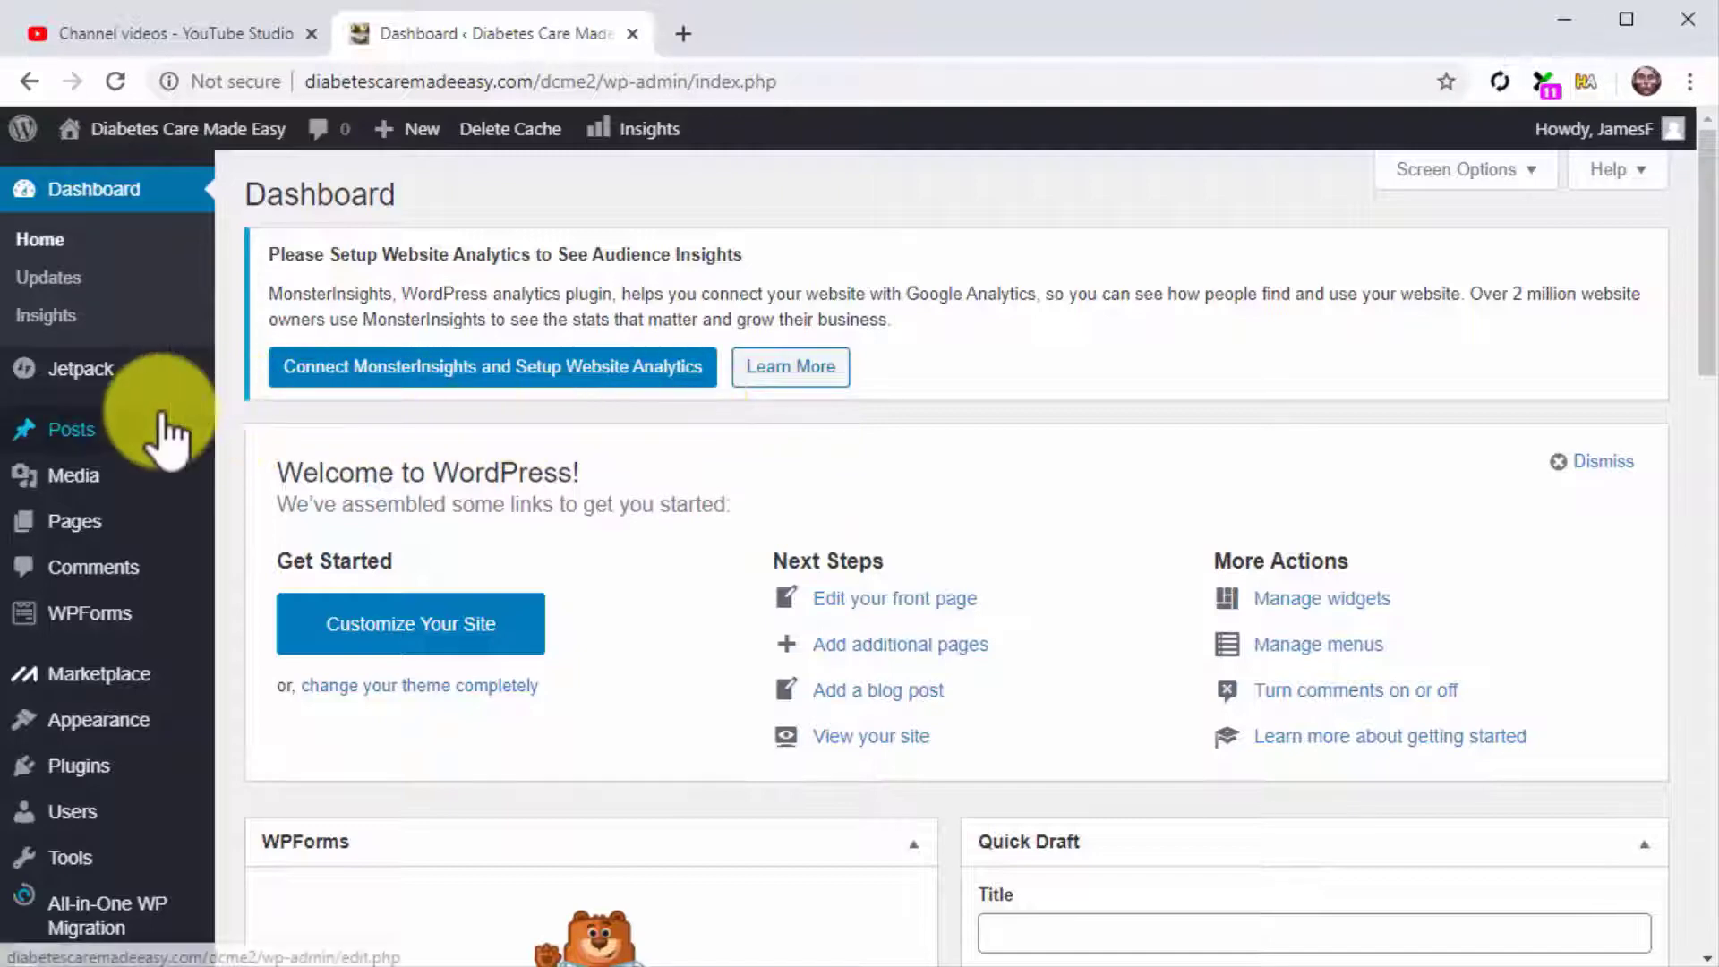
pyautogui.moveTo(159, 417)
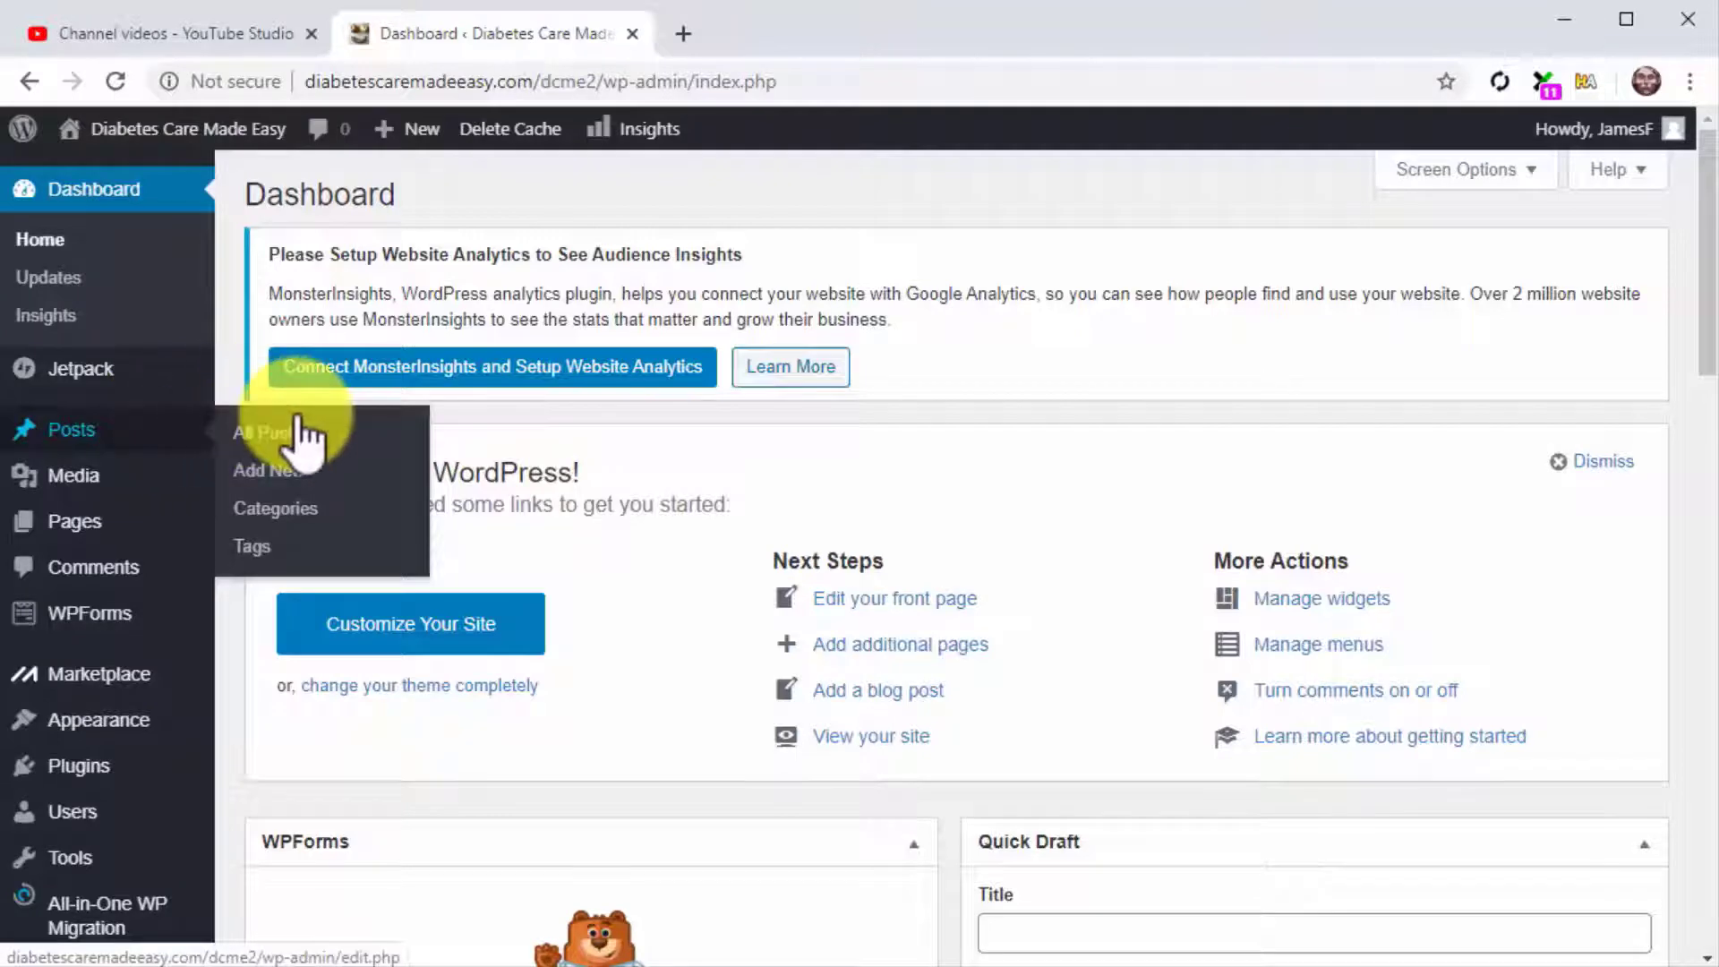
pyautogui.click(340, 461)
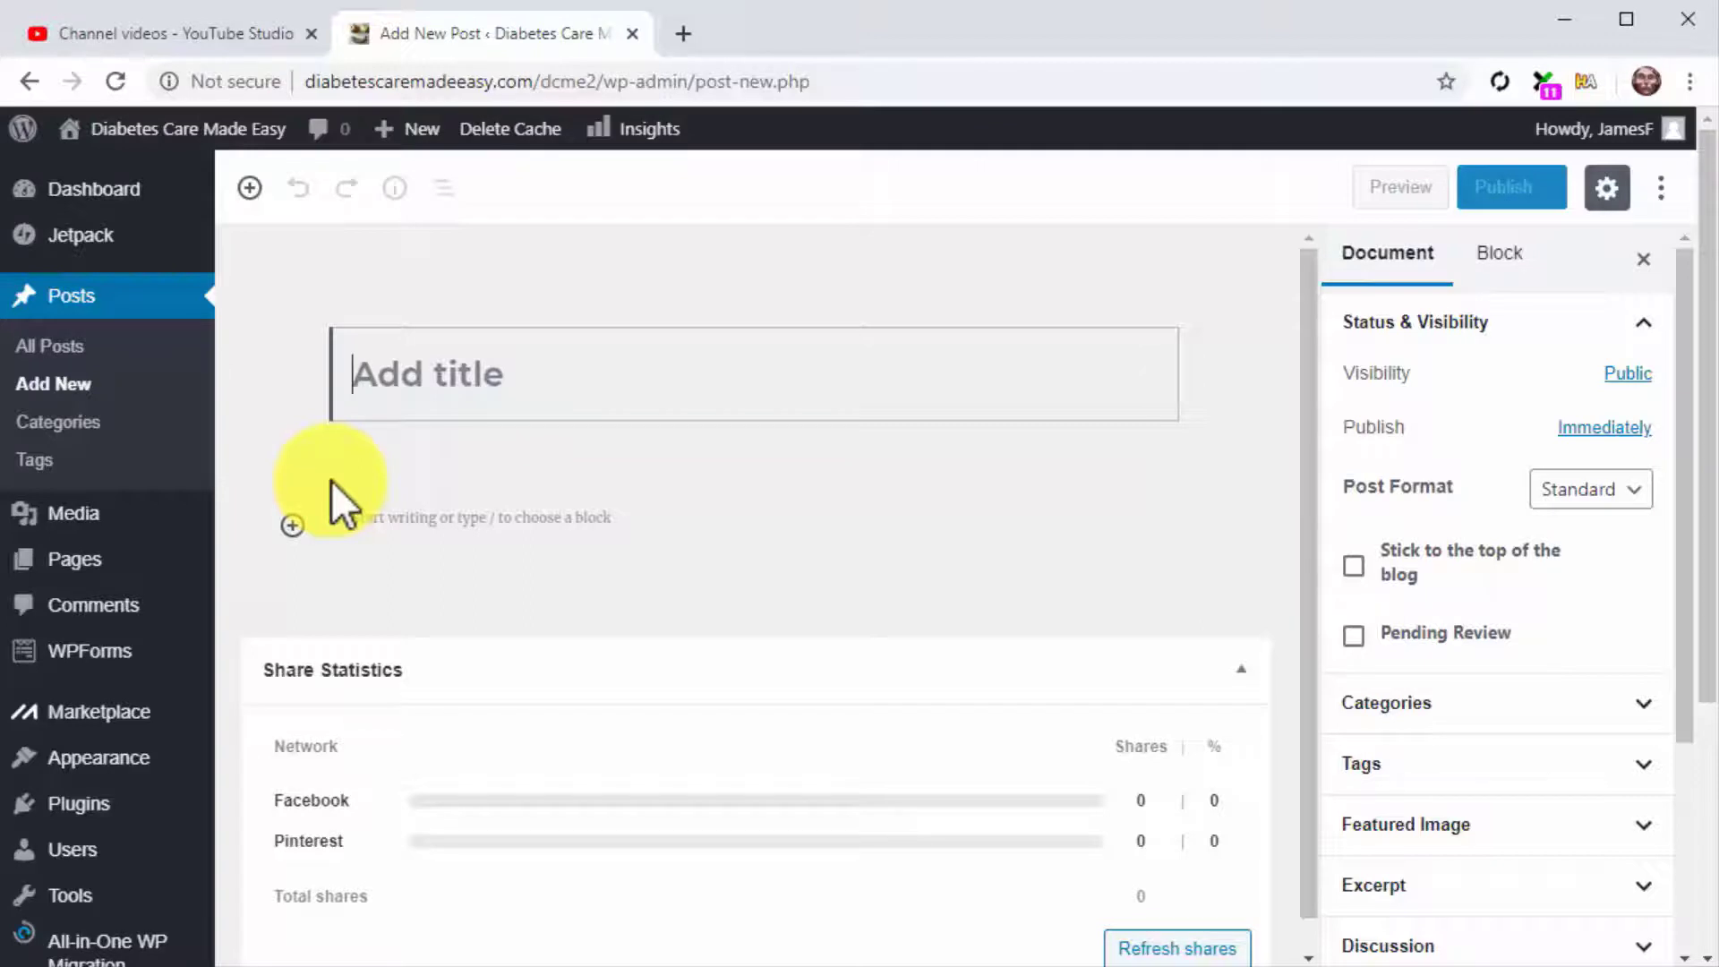
# Title the post "Healthy Food - 5 Healthy Eating Tips No One's Giving" and start an empty paragraph in its body
pyautogui.write('Healthy Food')
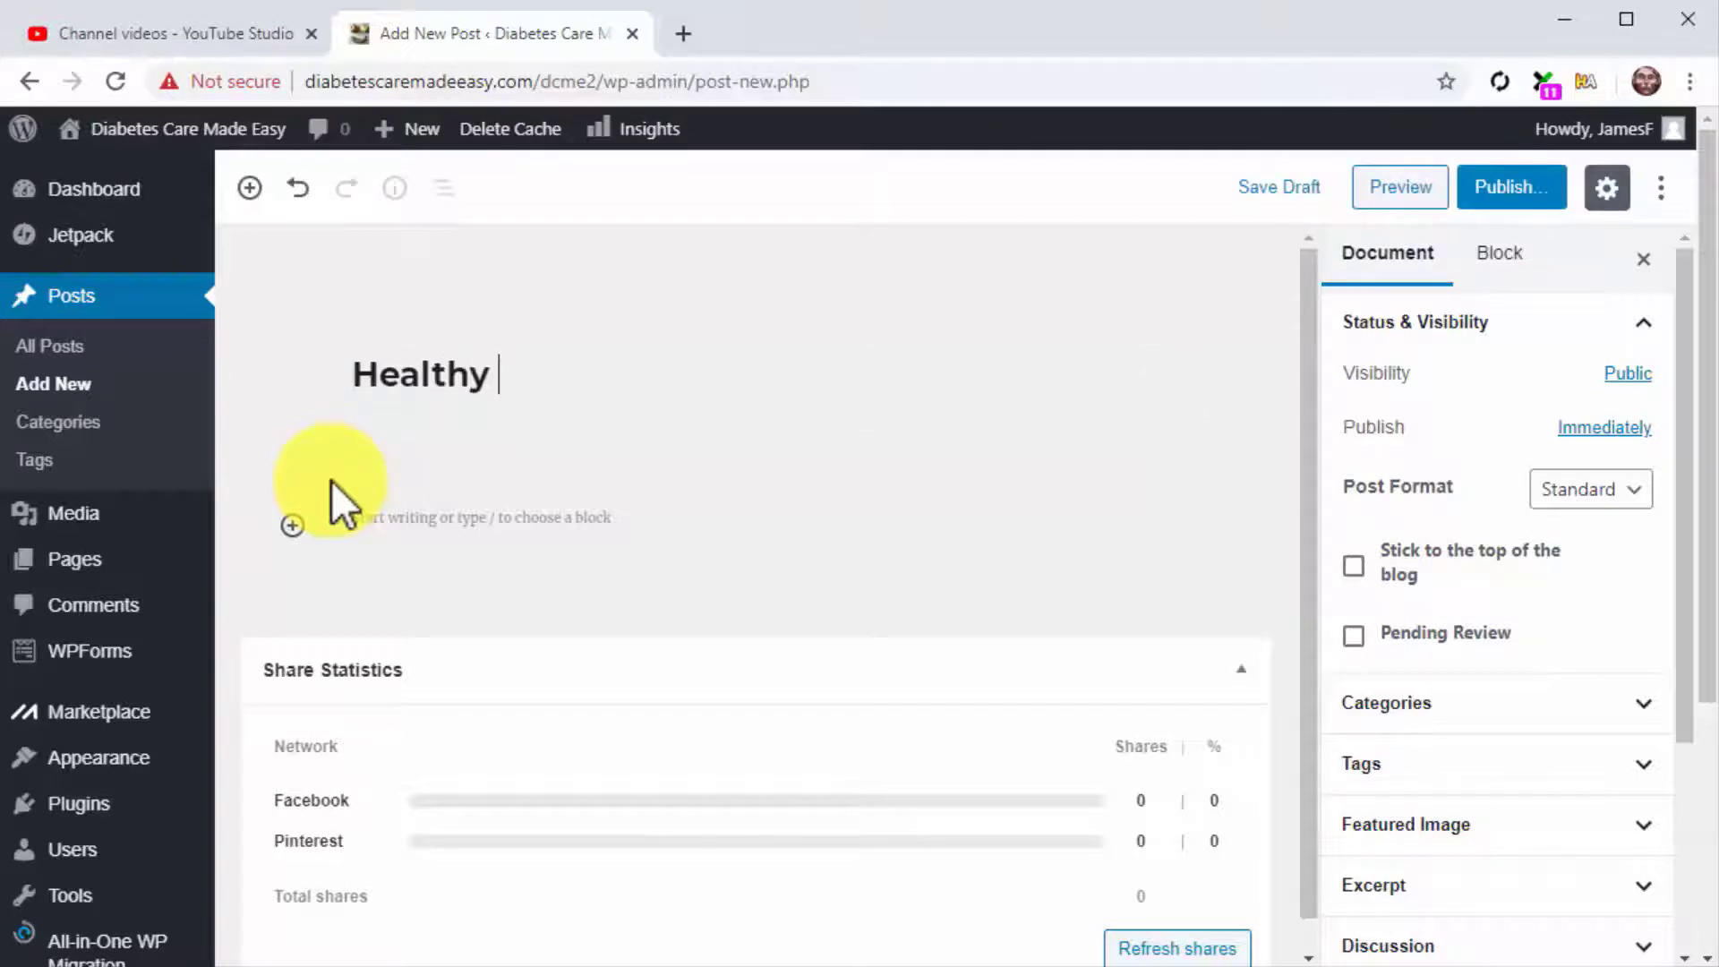
pyautogui.write(' - ')
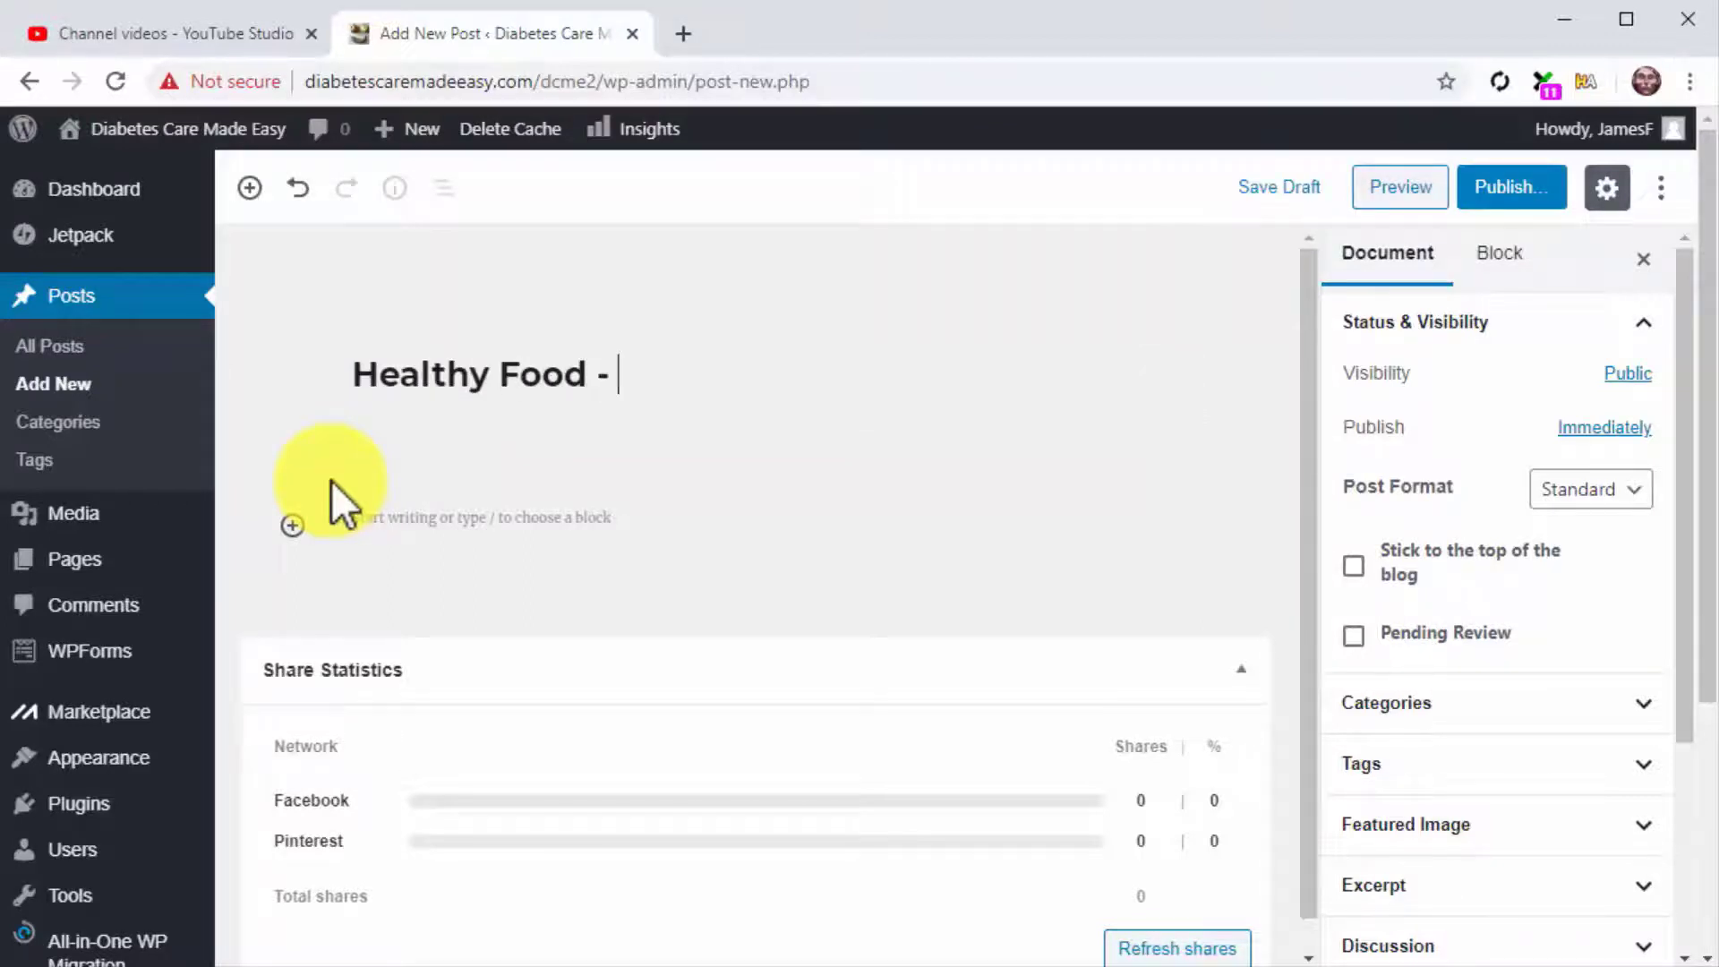
pyautogui.write('5 Heal')
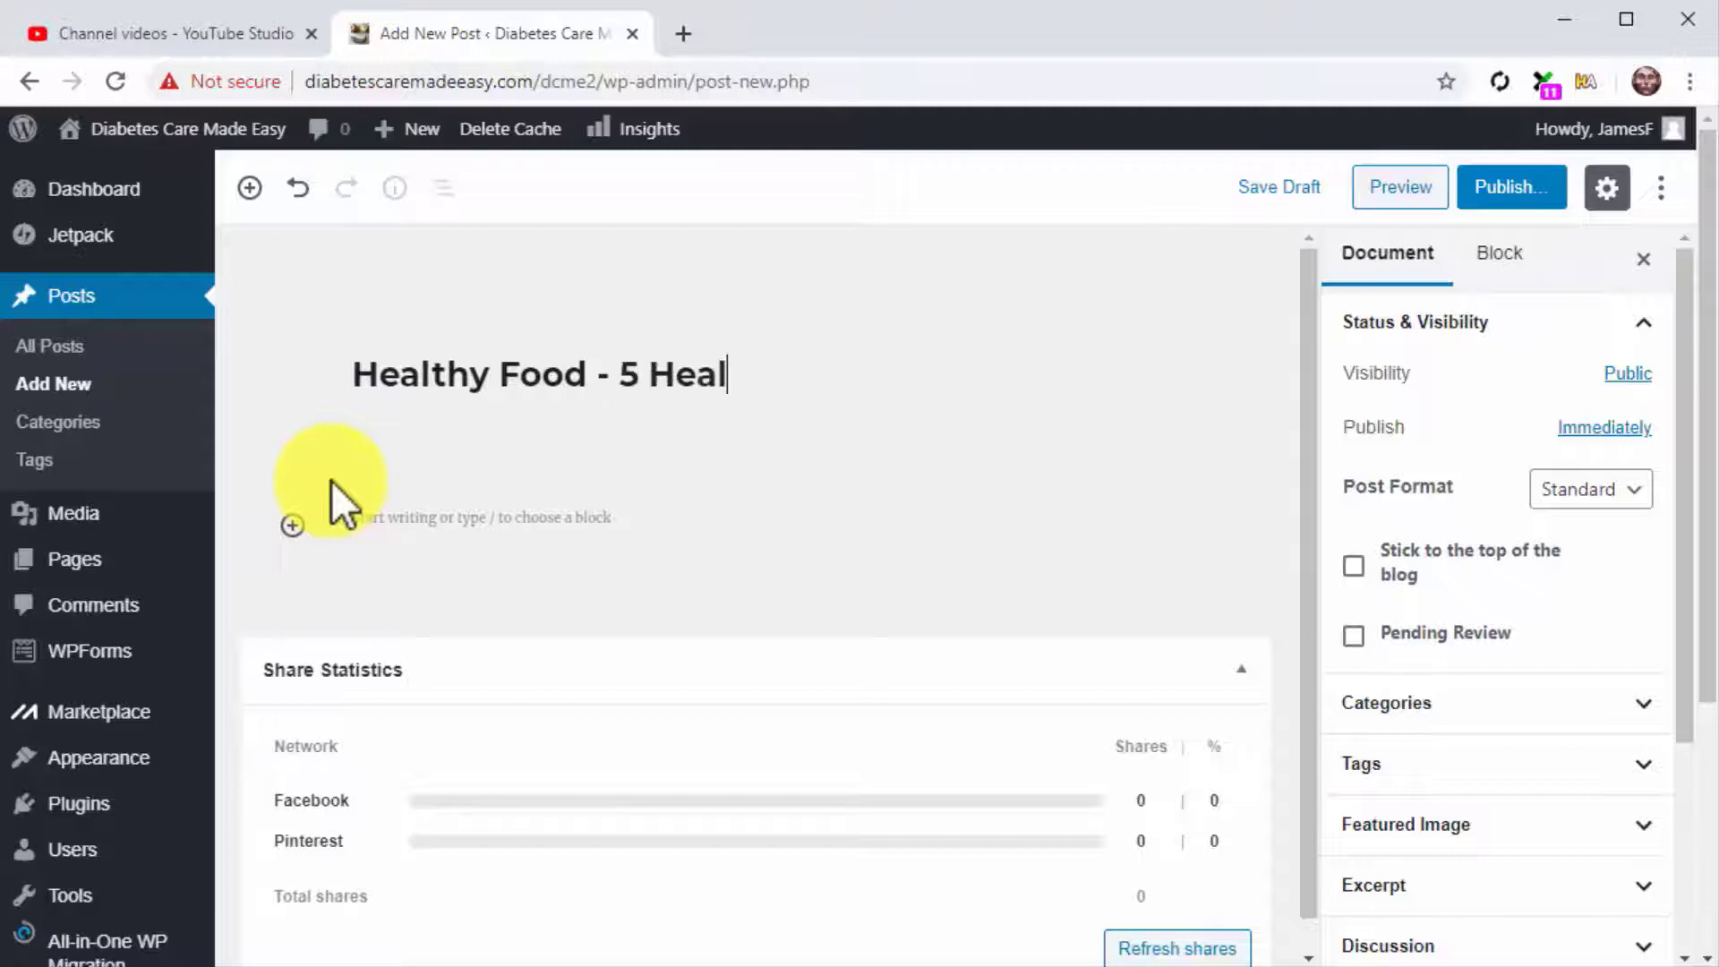
pyautogui.write('thy Eat')
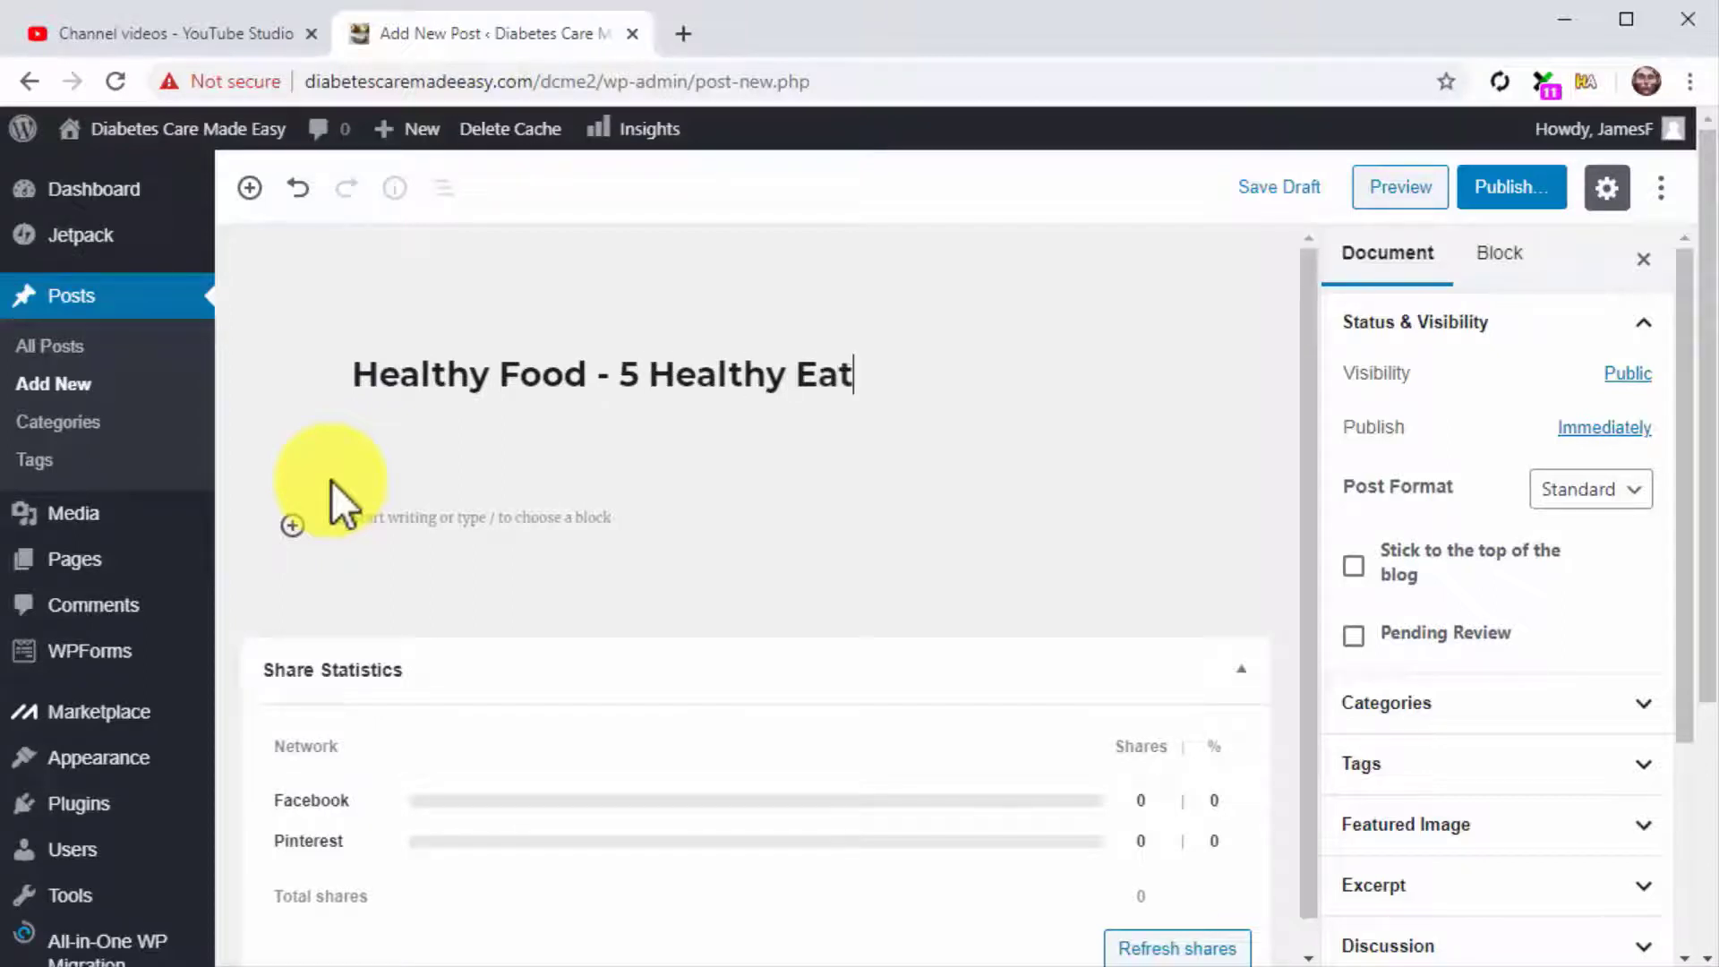
pyautogui.write('ing Tip')
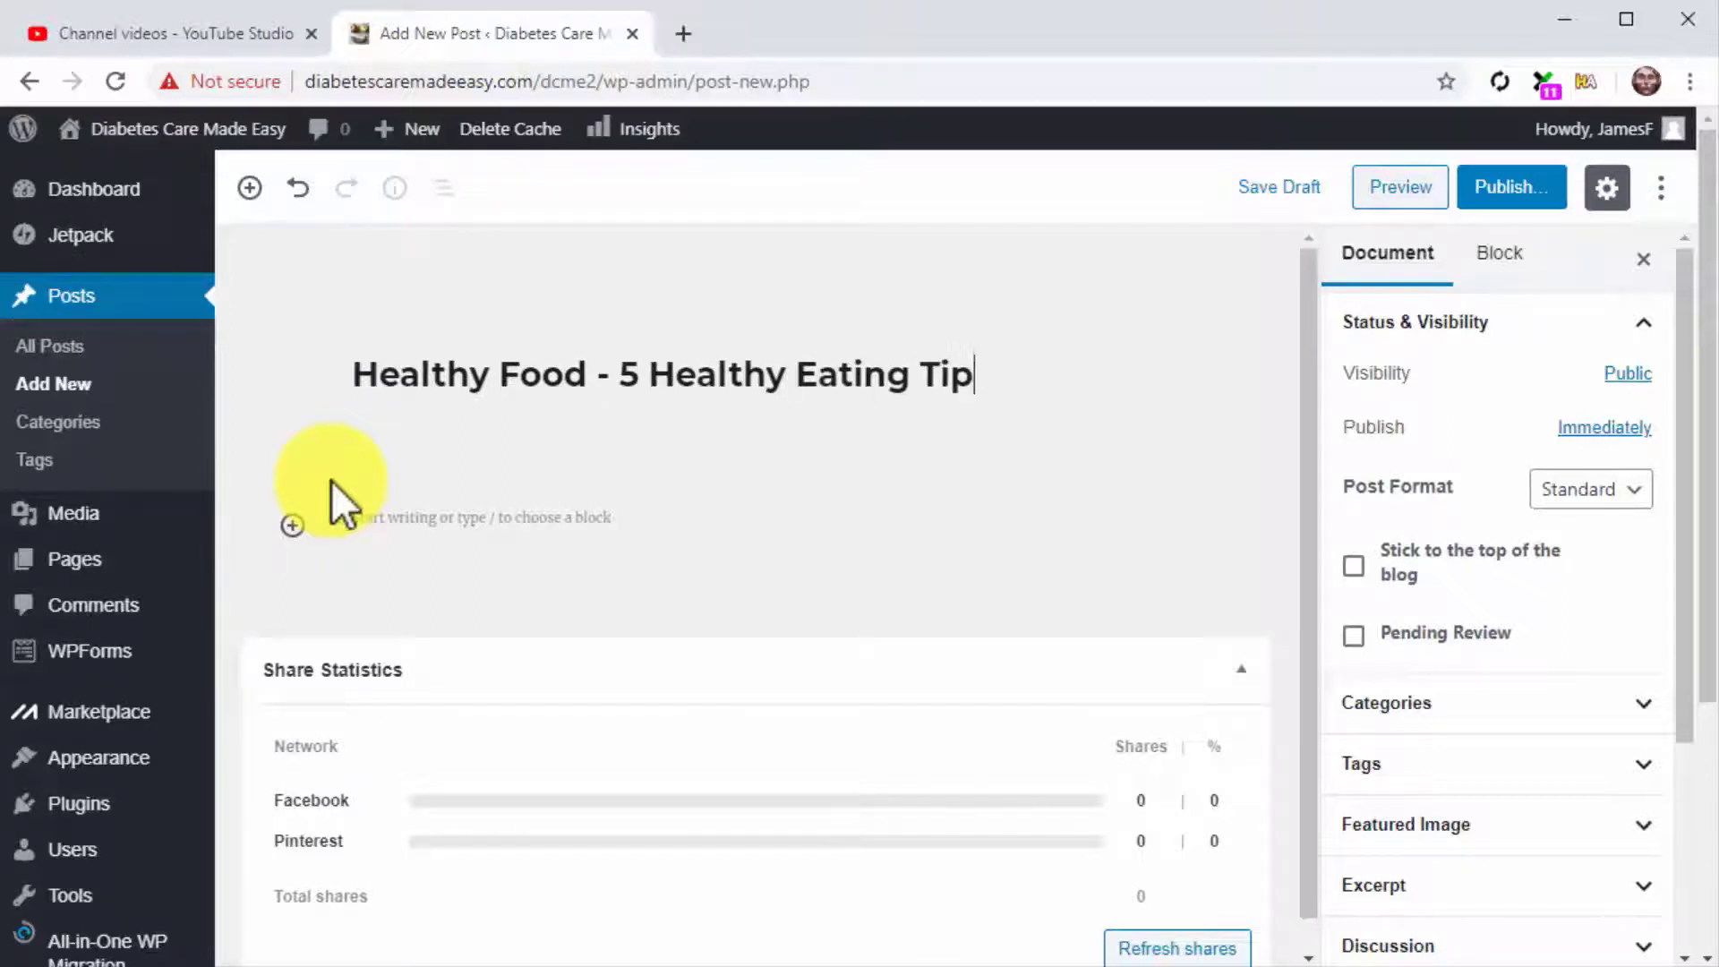
pyautogui.write('s No ')
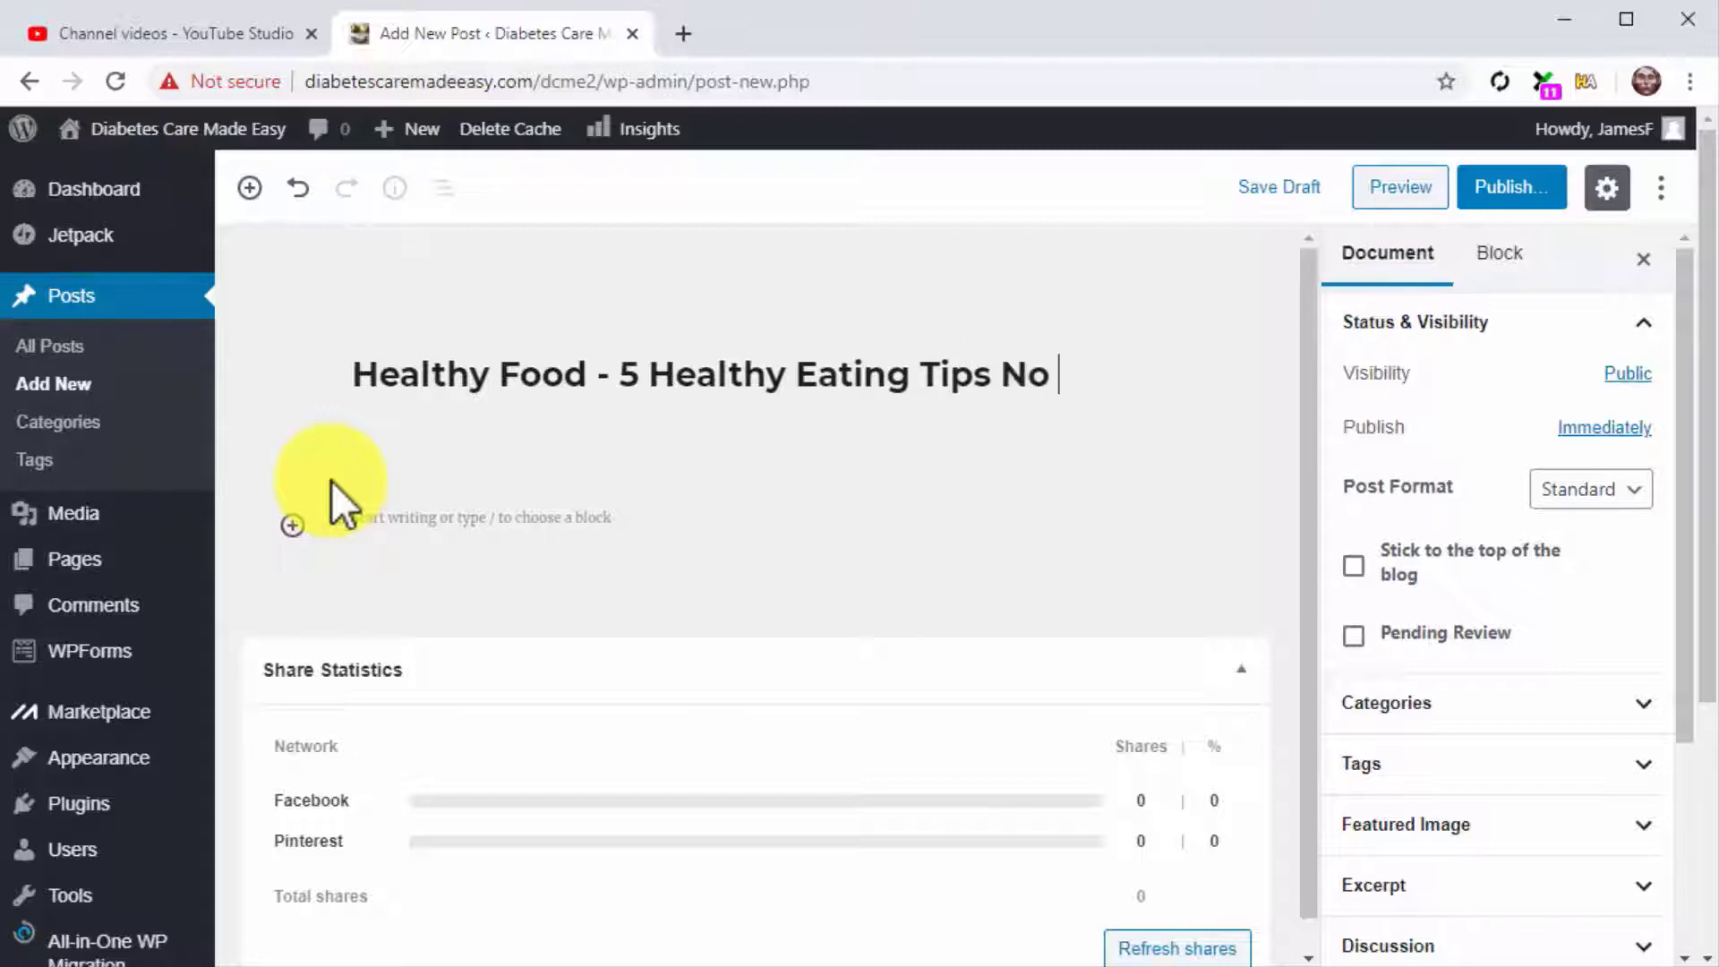
pyautogui.write("One's")
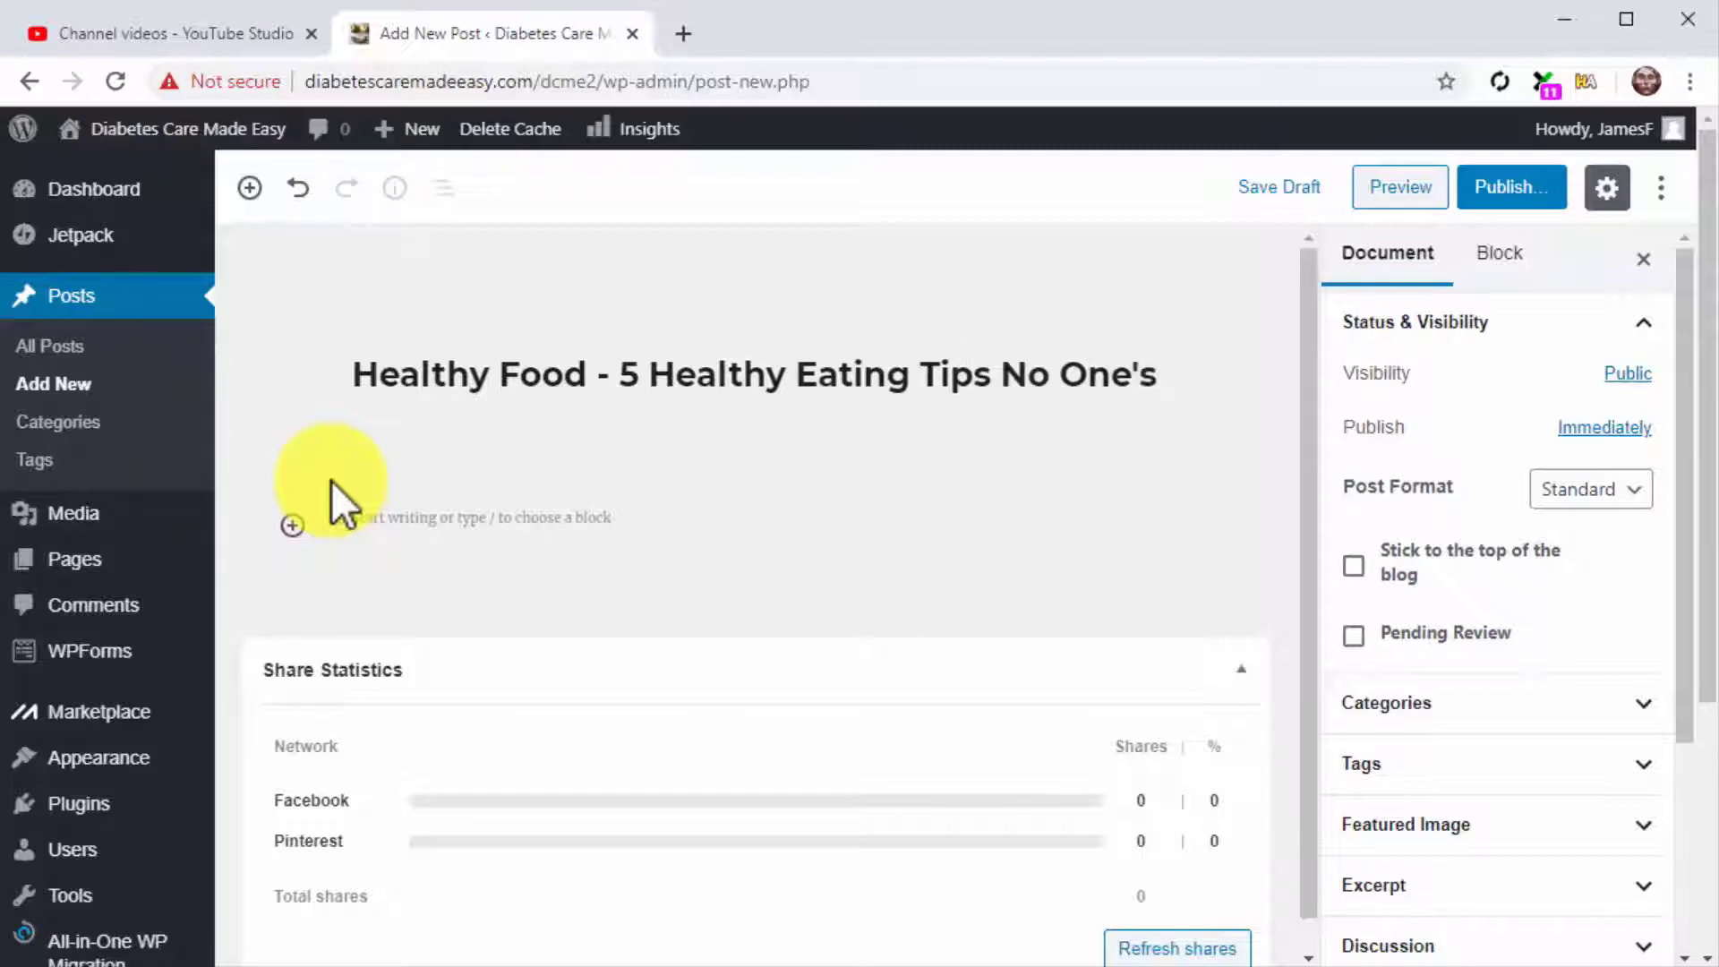
pyautogui.write(' Giving')
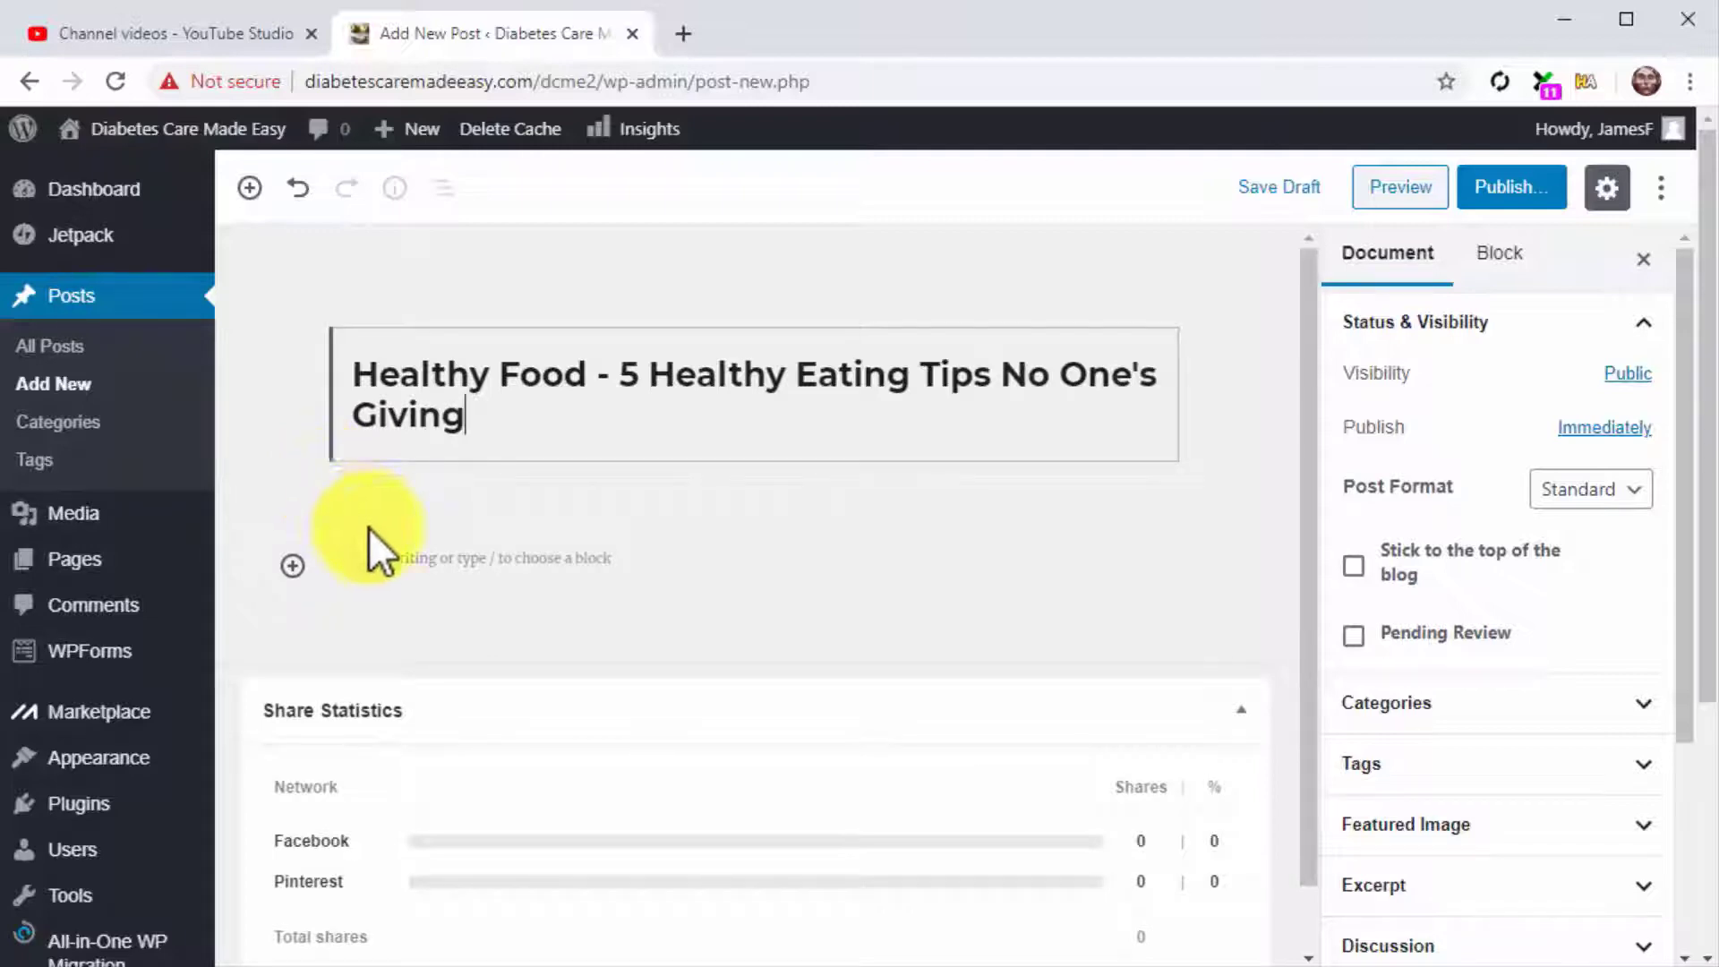
pyautogui.click(403, 564)
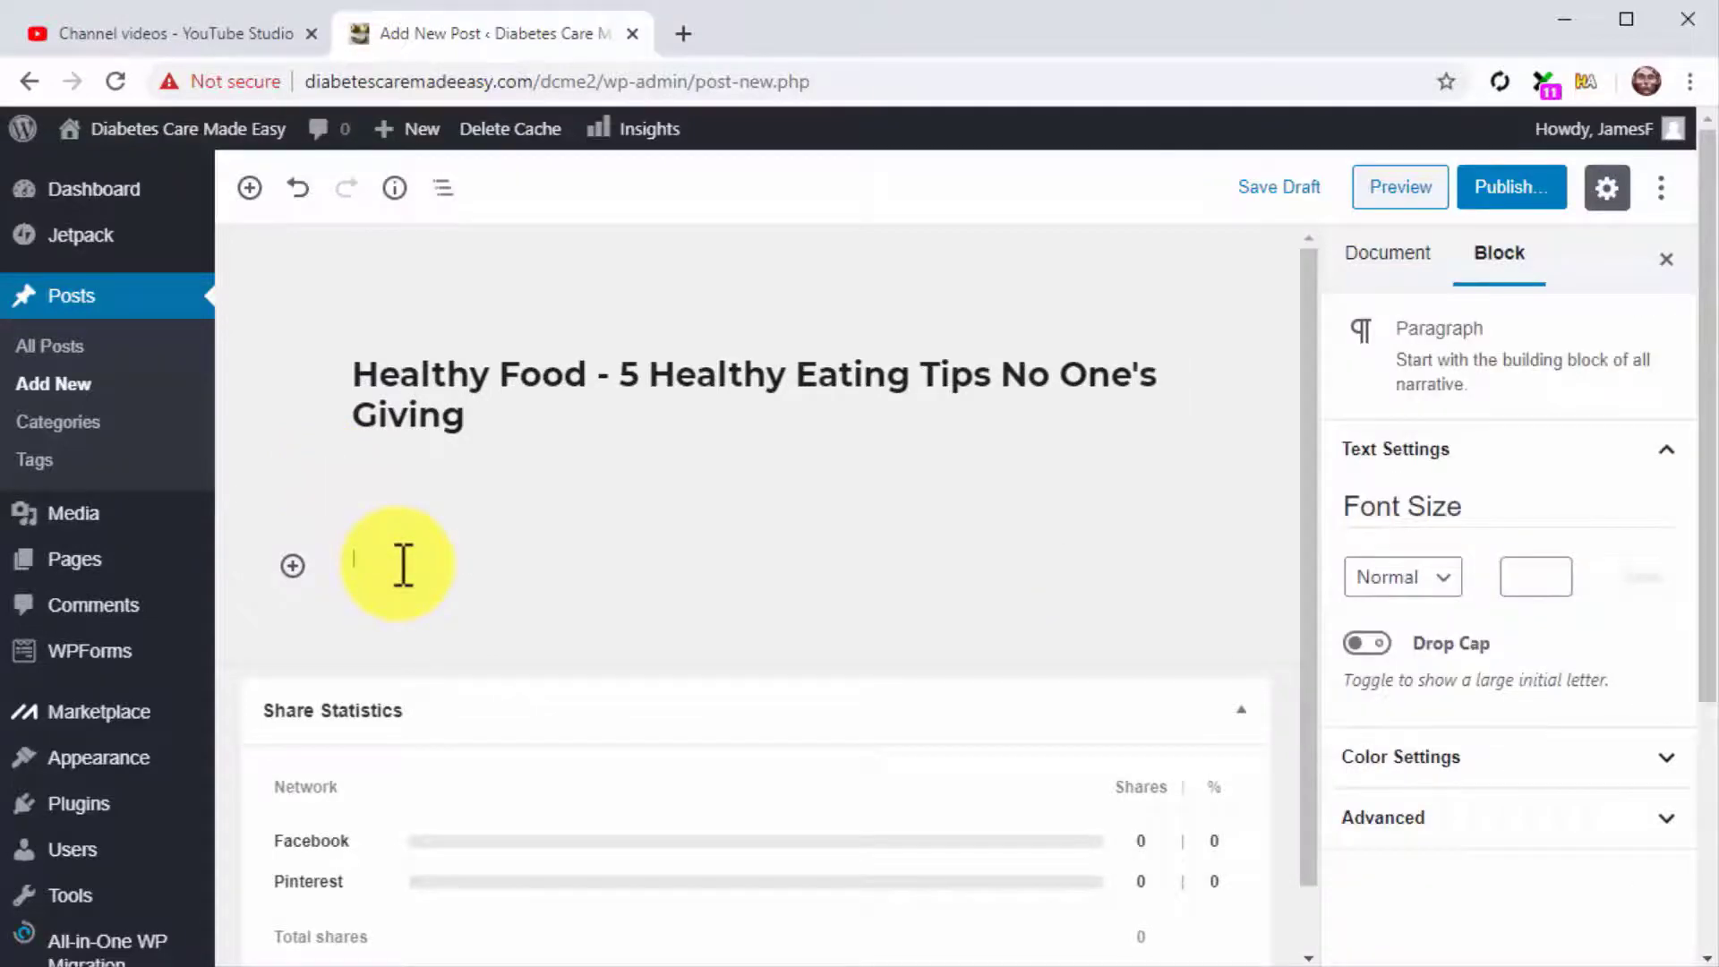
# Paste the copied article text about a healthy diabetes diet into the post body and set its font size to 14
pyautogui.hotkey('ctrl', 'v')
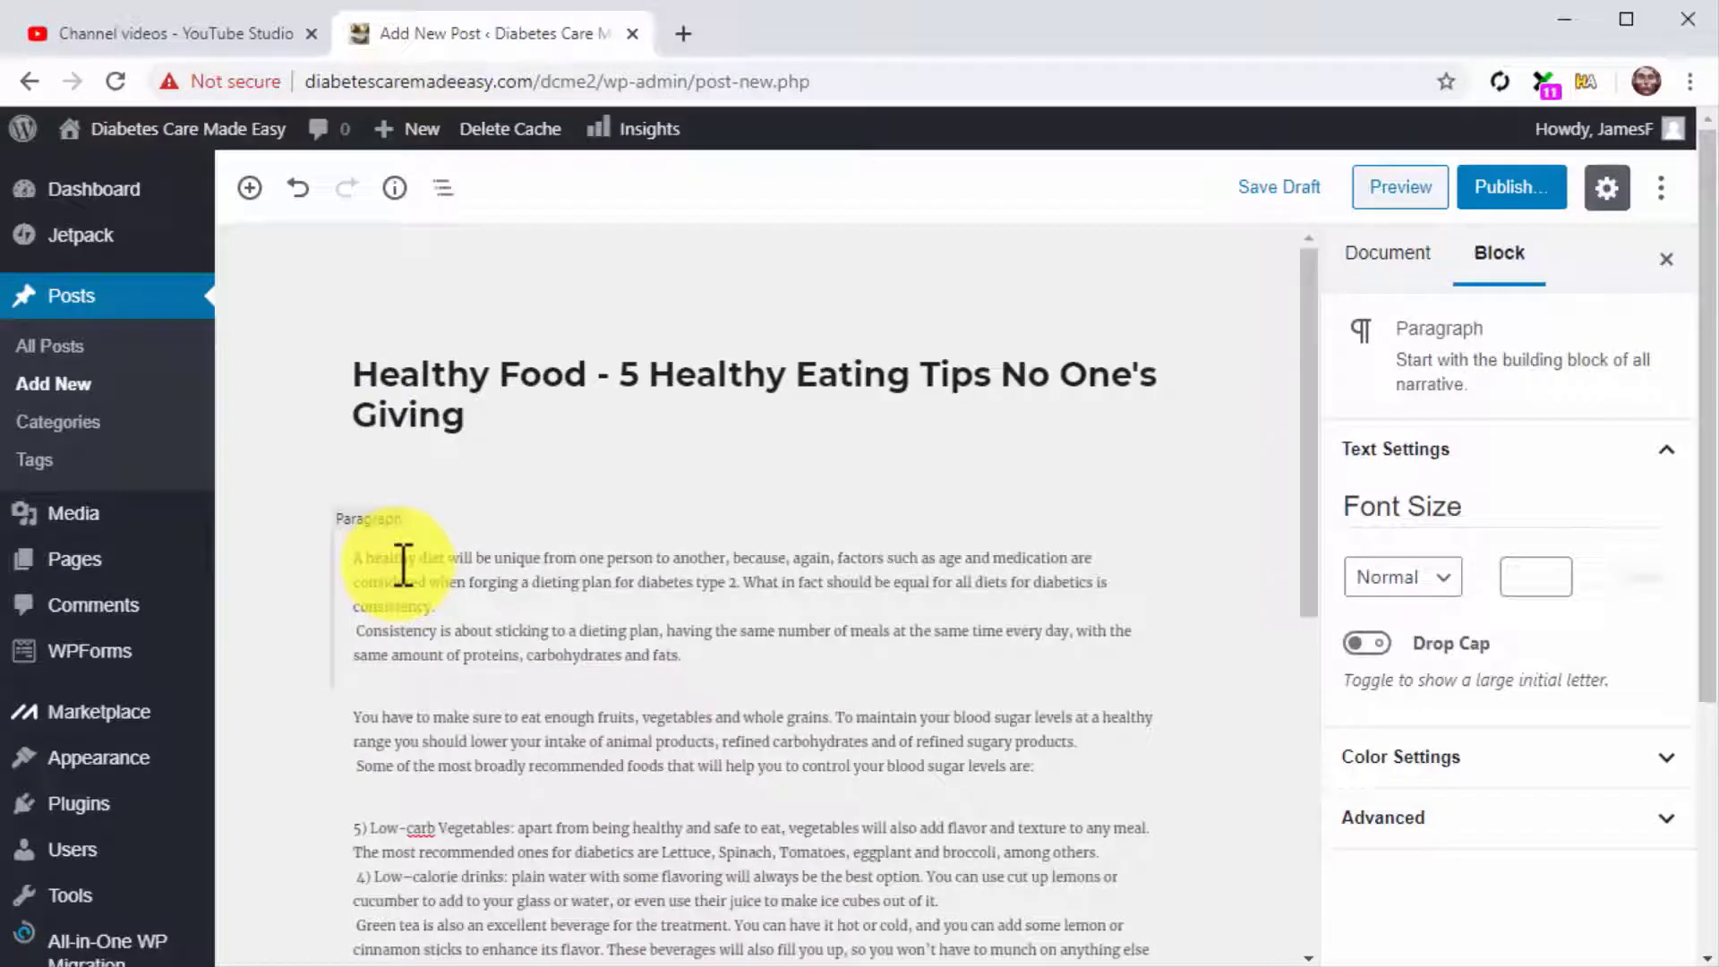
pyautogui.click(710, 659)
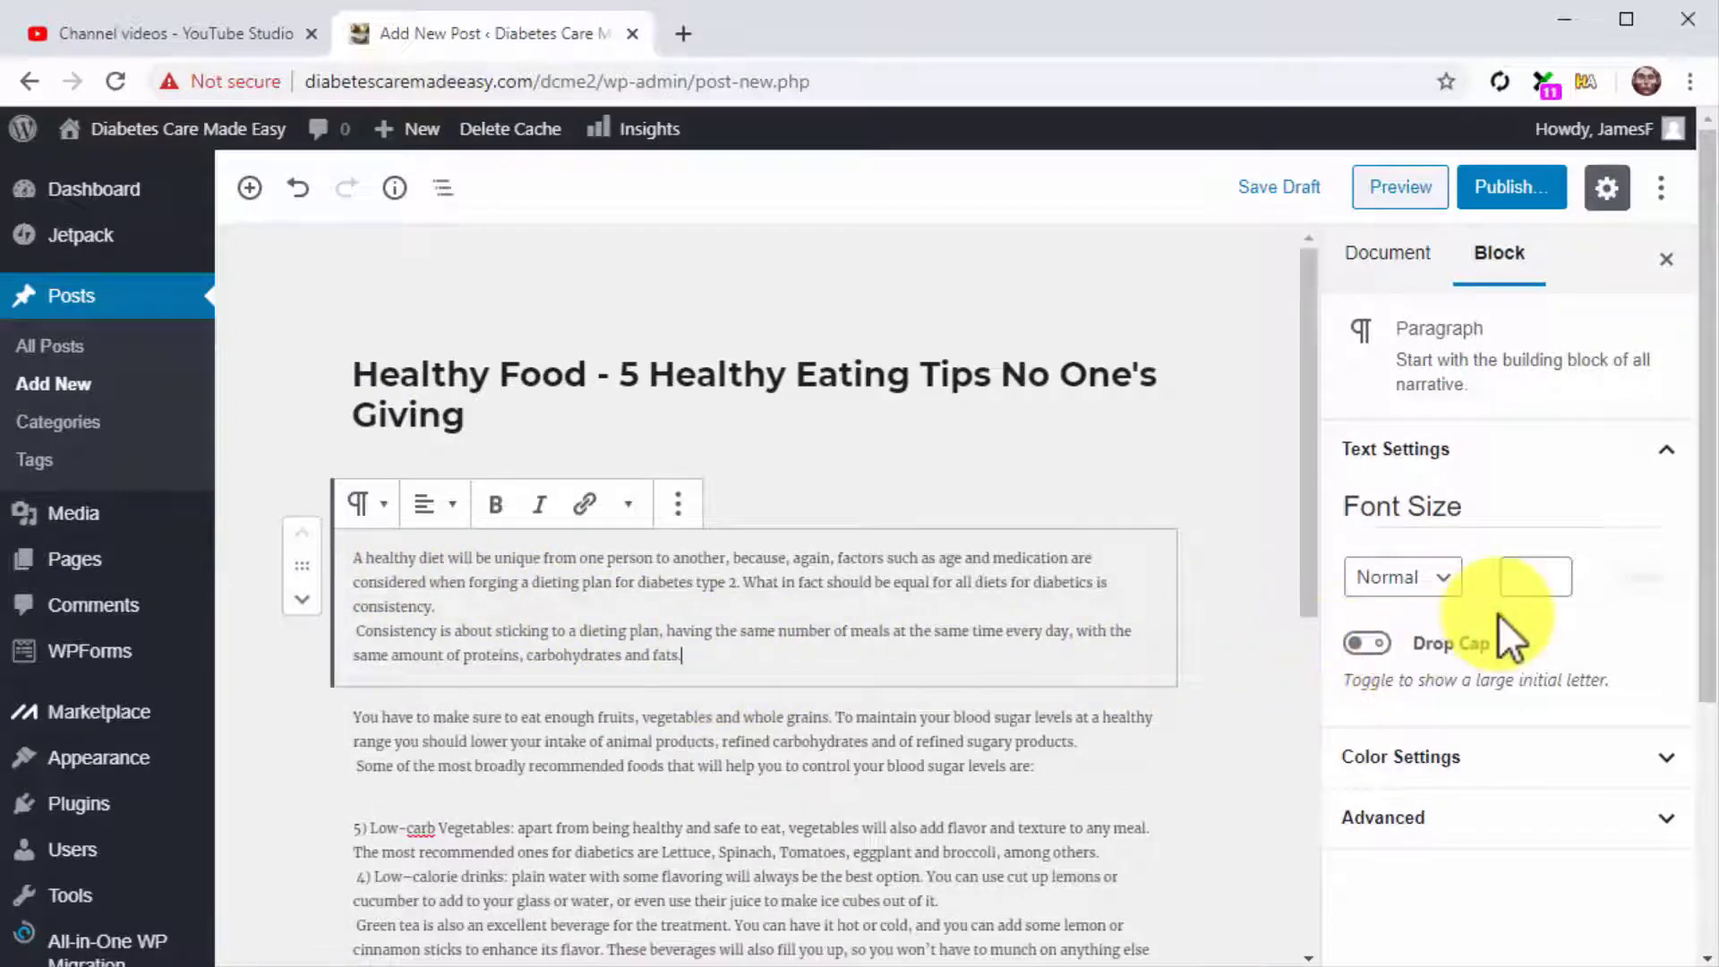
pyautogui.click(1542, 584)
pyautogui.write('14')
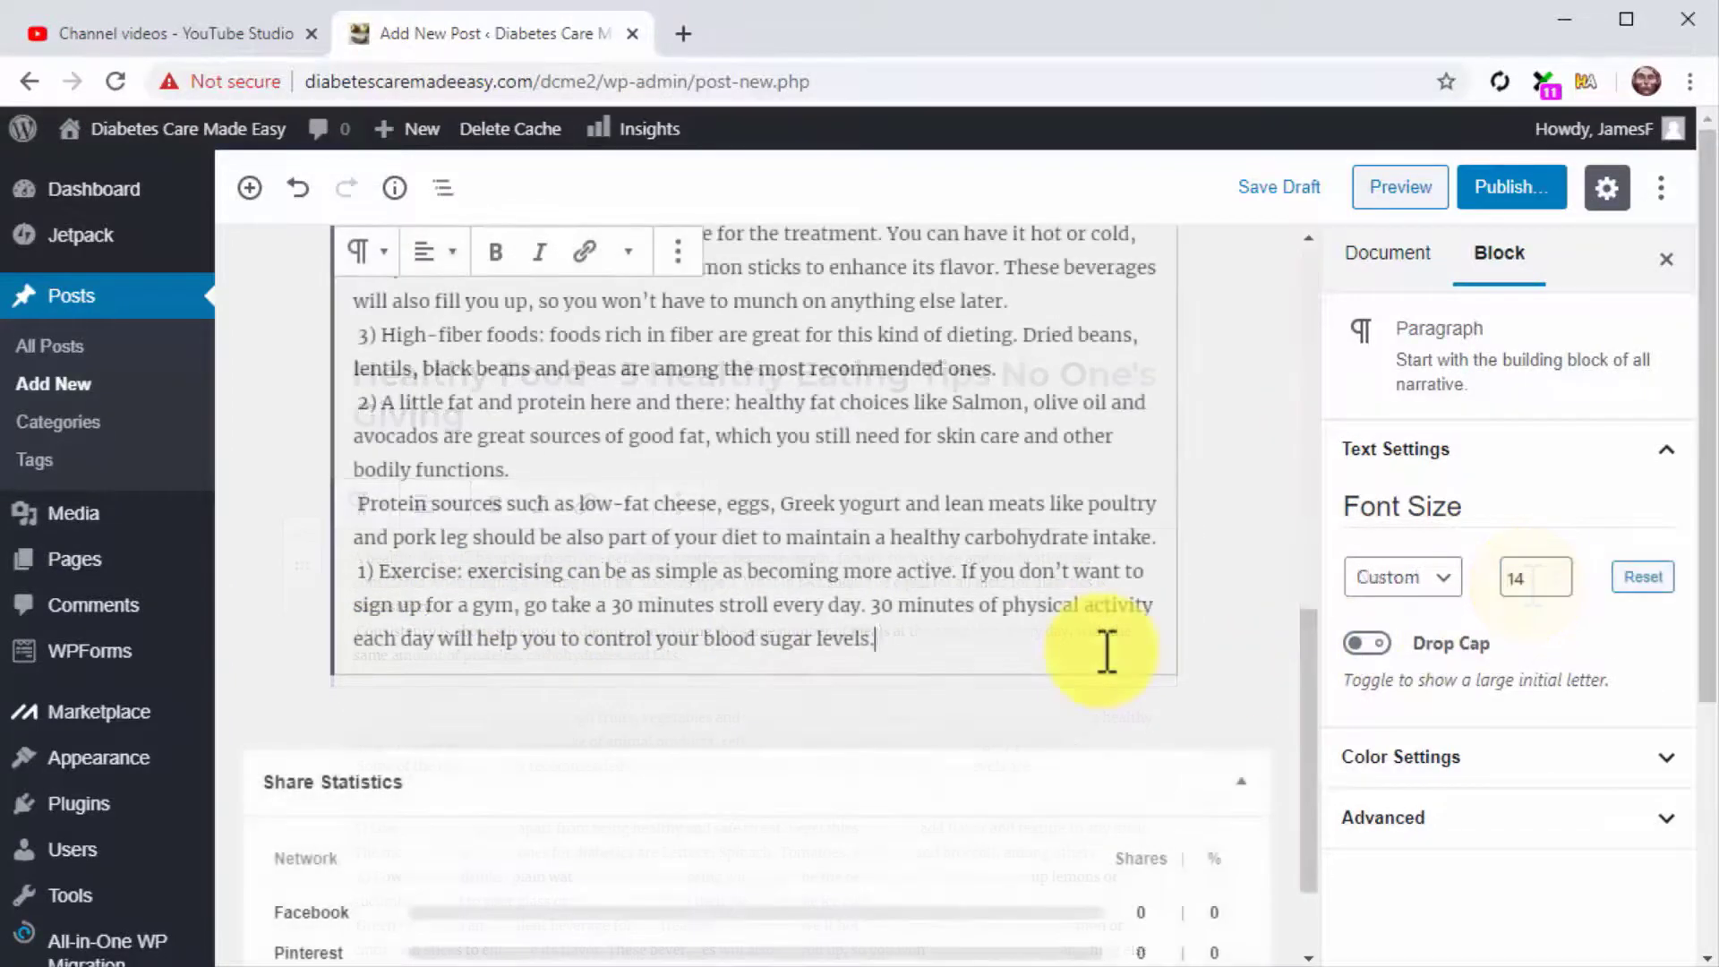
# Add a closing paragraph "We go into a more in-depth explanation in the video down below, so you should definitely check it out!" sized like the body text
pyautogui.press('Return')
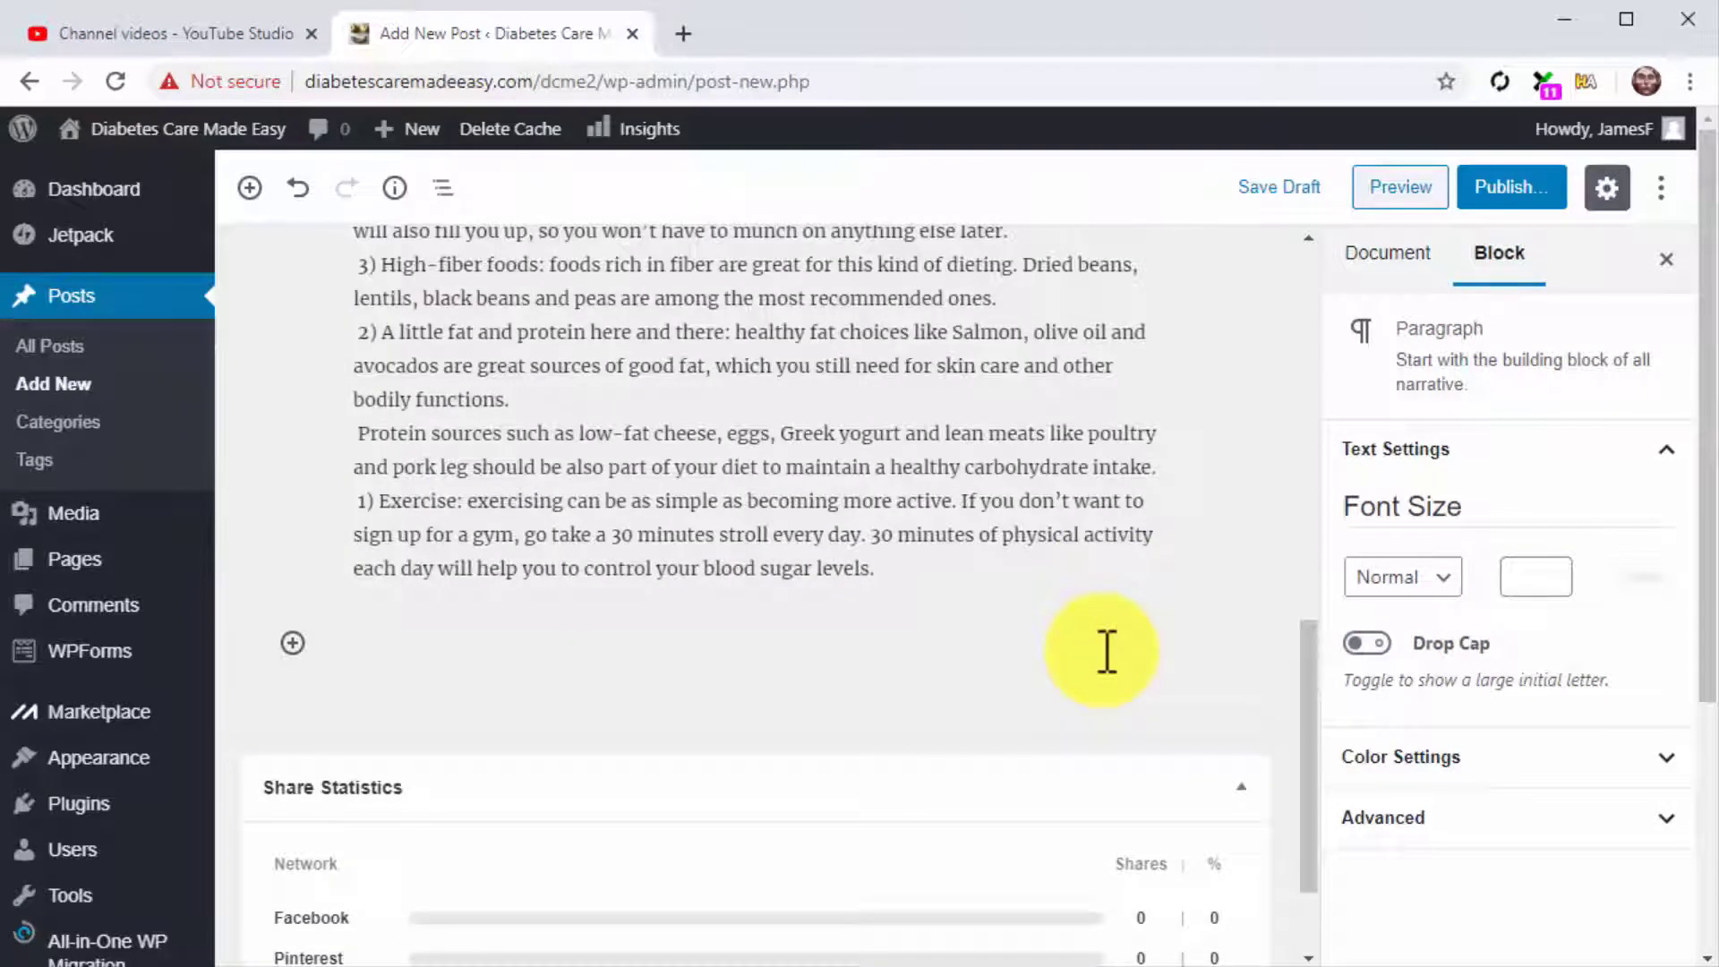
pyautogui.write('We go  i')
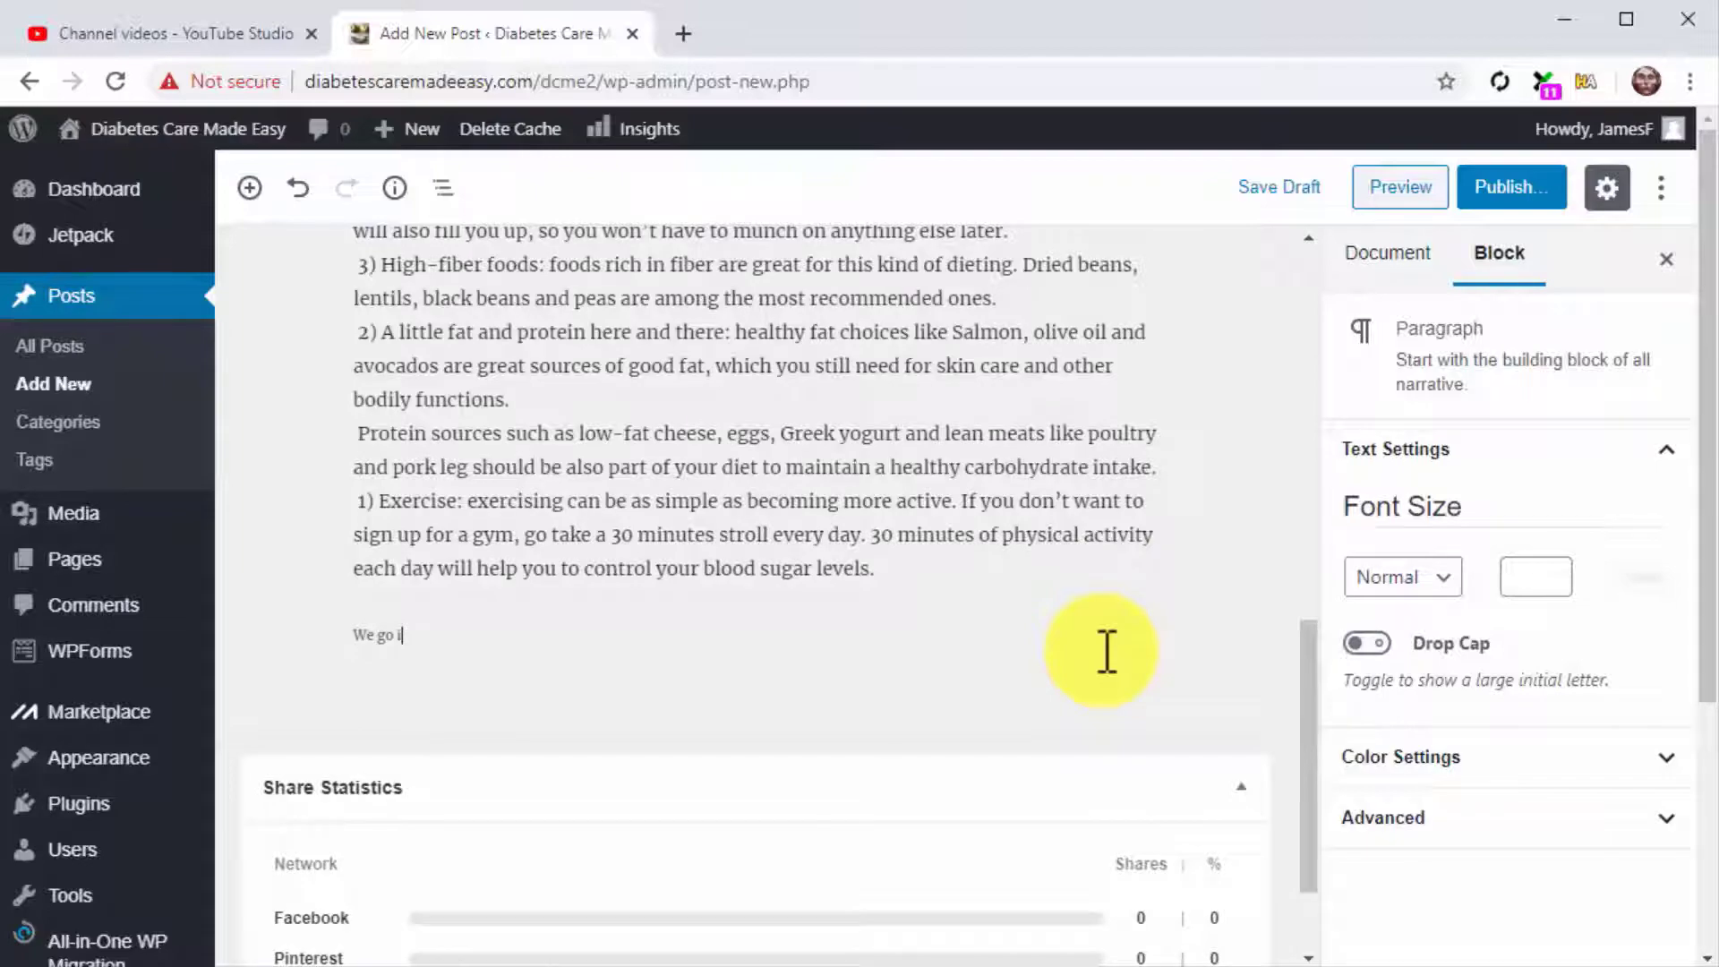
pyautogui.write('nto a more in-depth explanation in the video down below, so you should definitely check it out!')
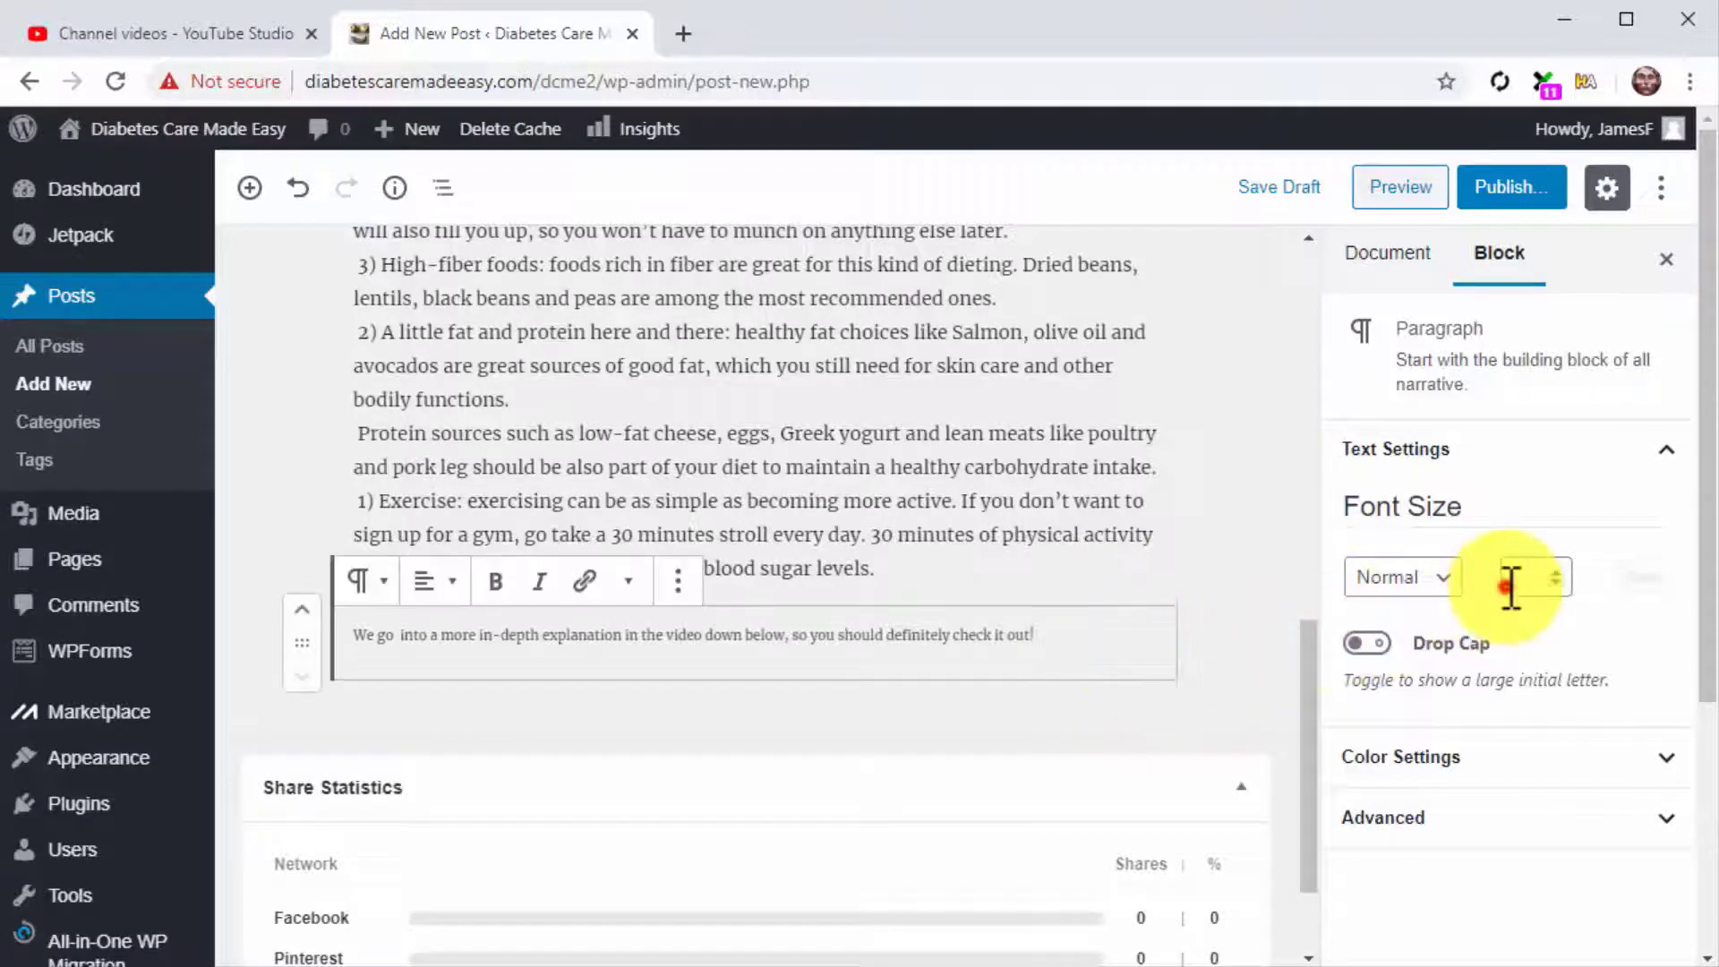
pyautogui.click(1512, 586)
pyautogui.write('24')
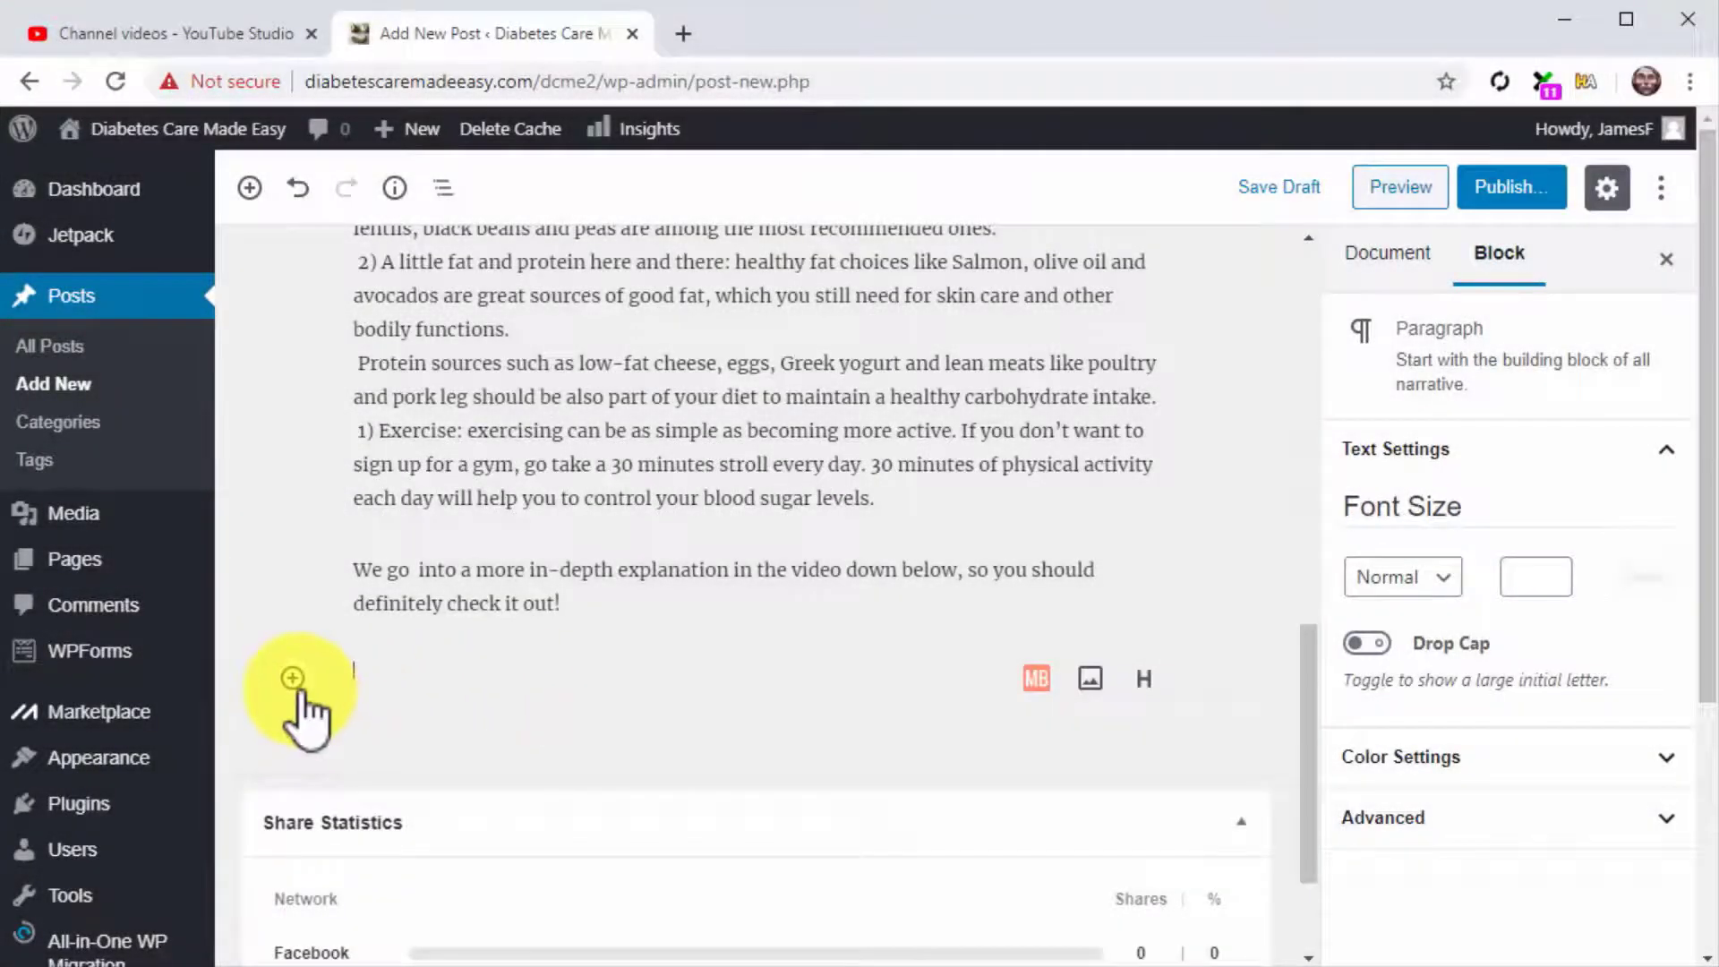
pyautogui.click(301, 695)
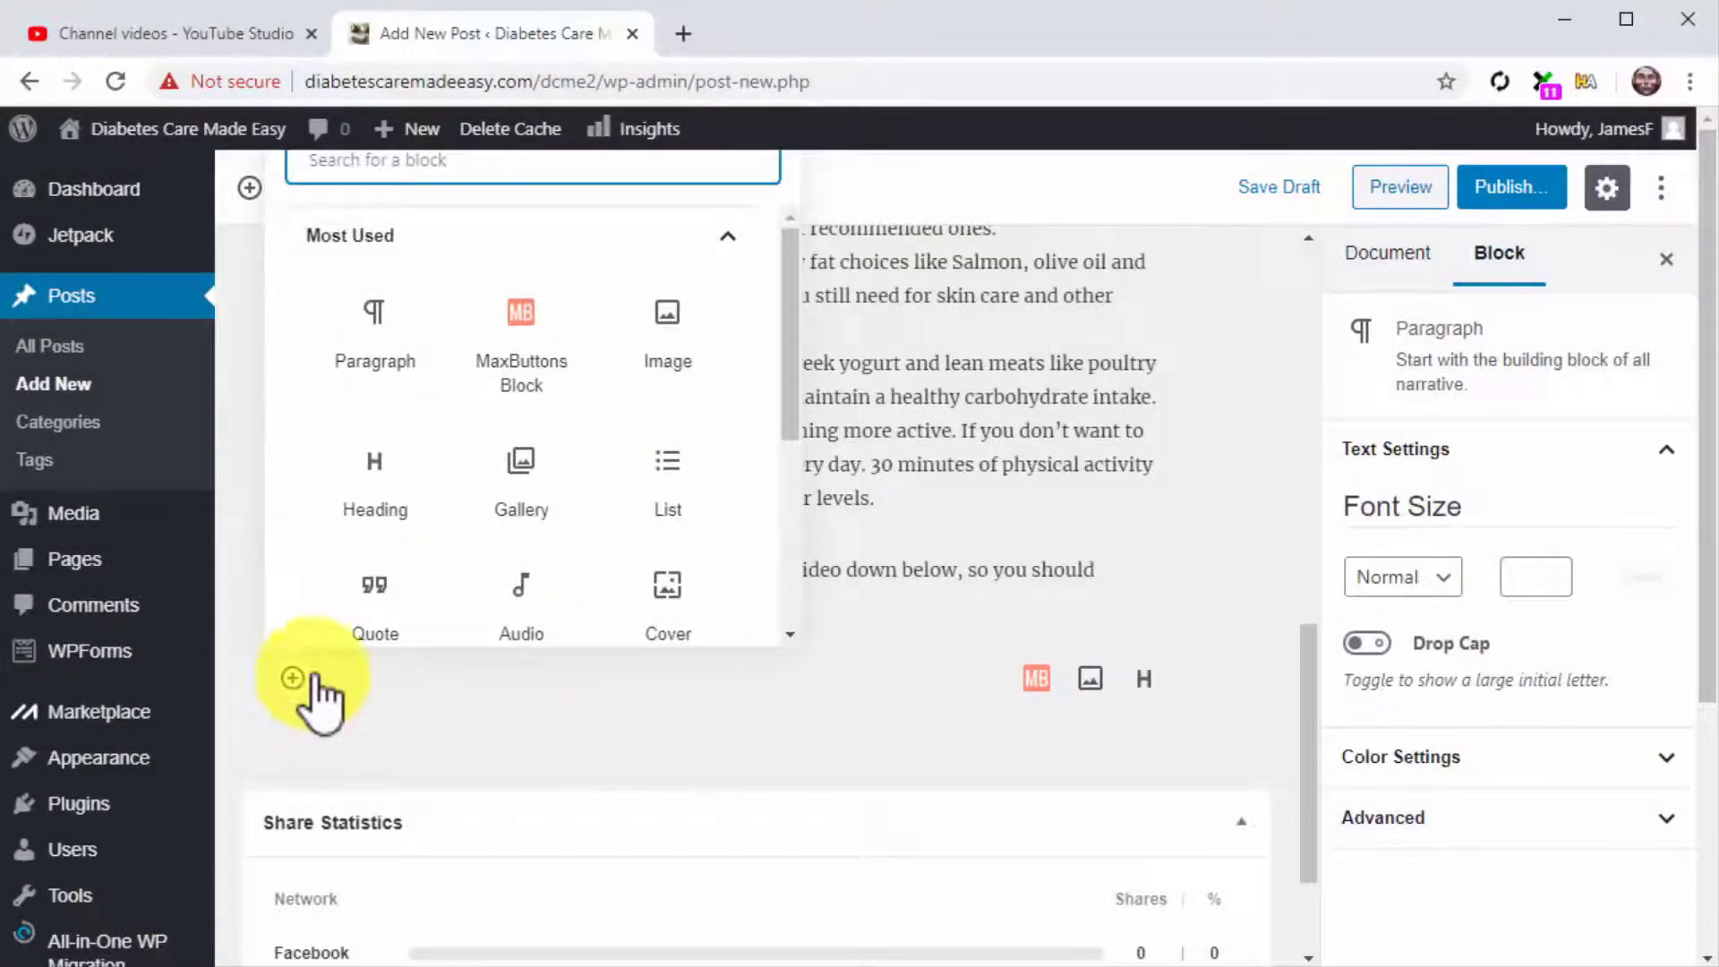
pyautogui.scroll(-5, 729, 538)
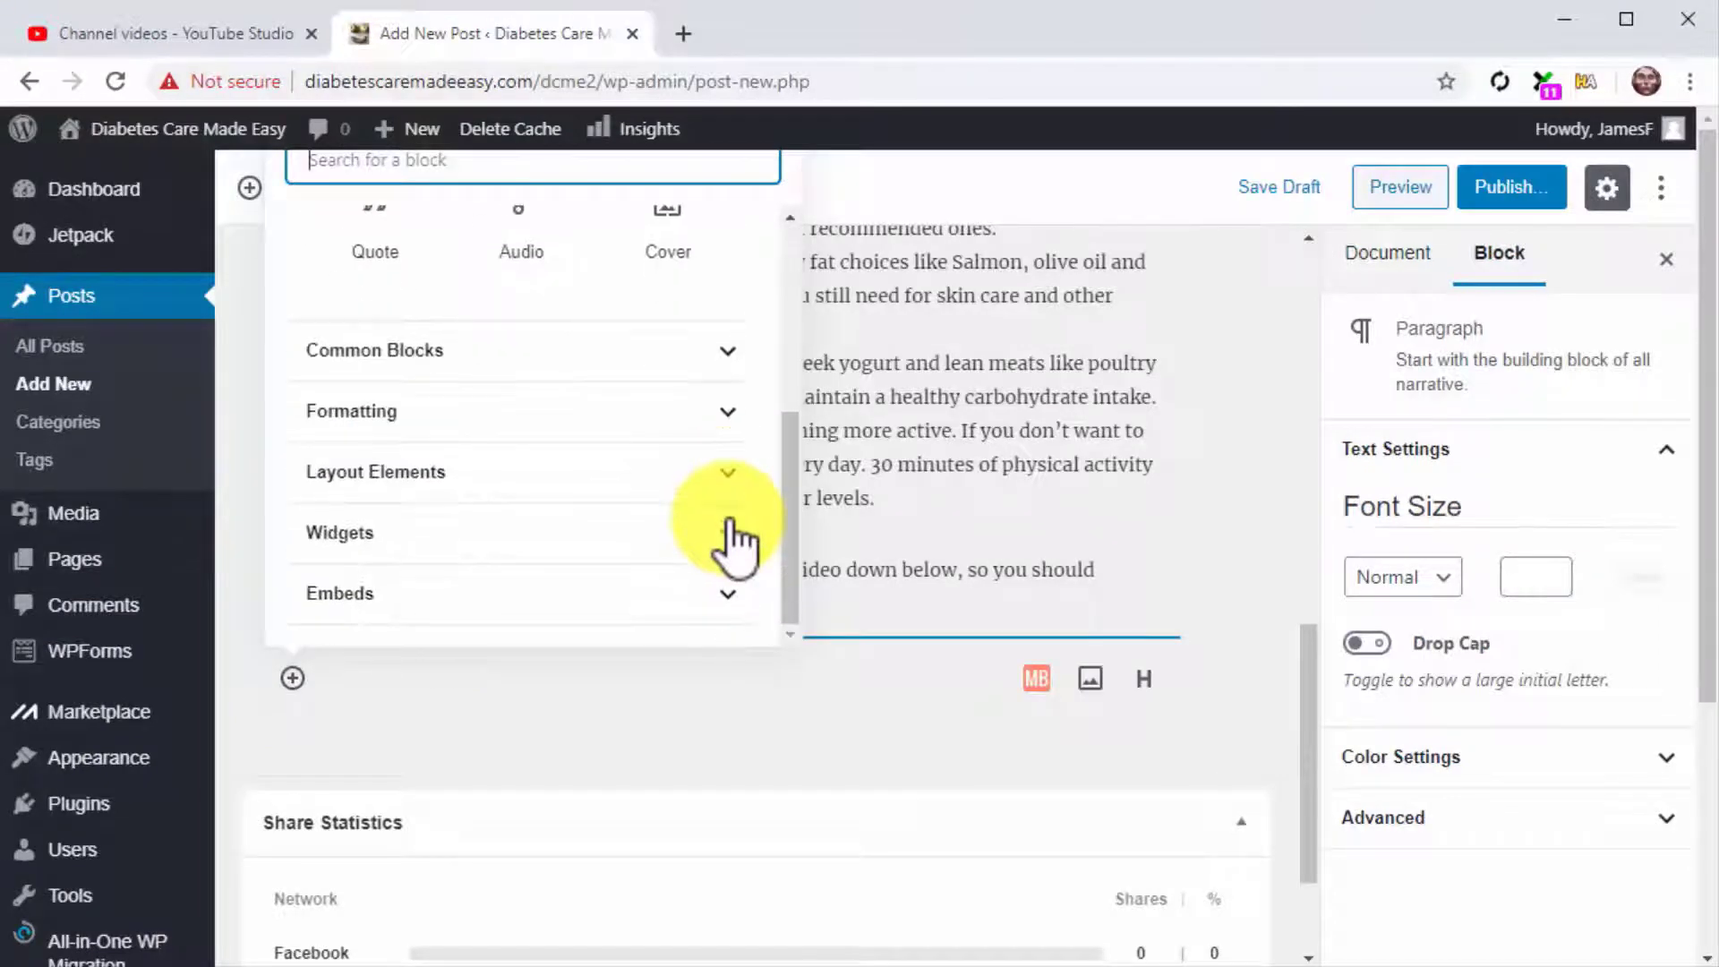
pyautogui.click(689, 613)
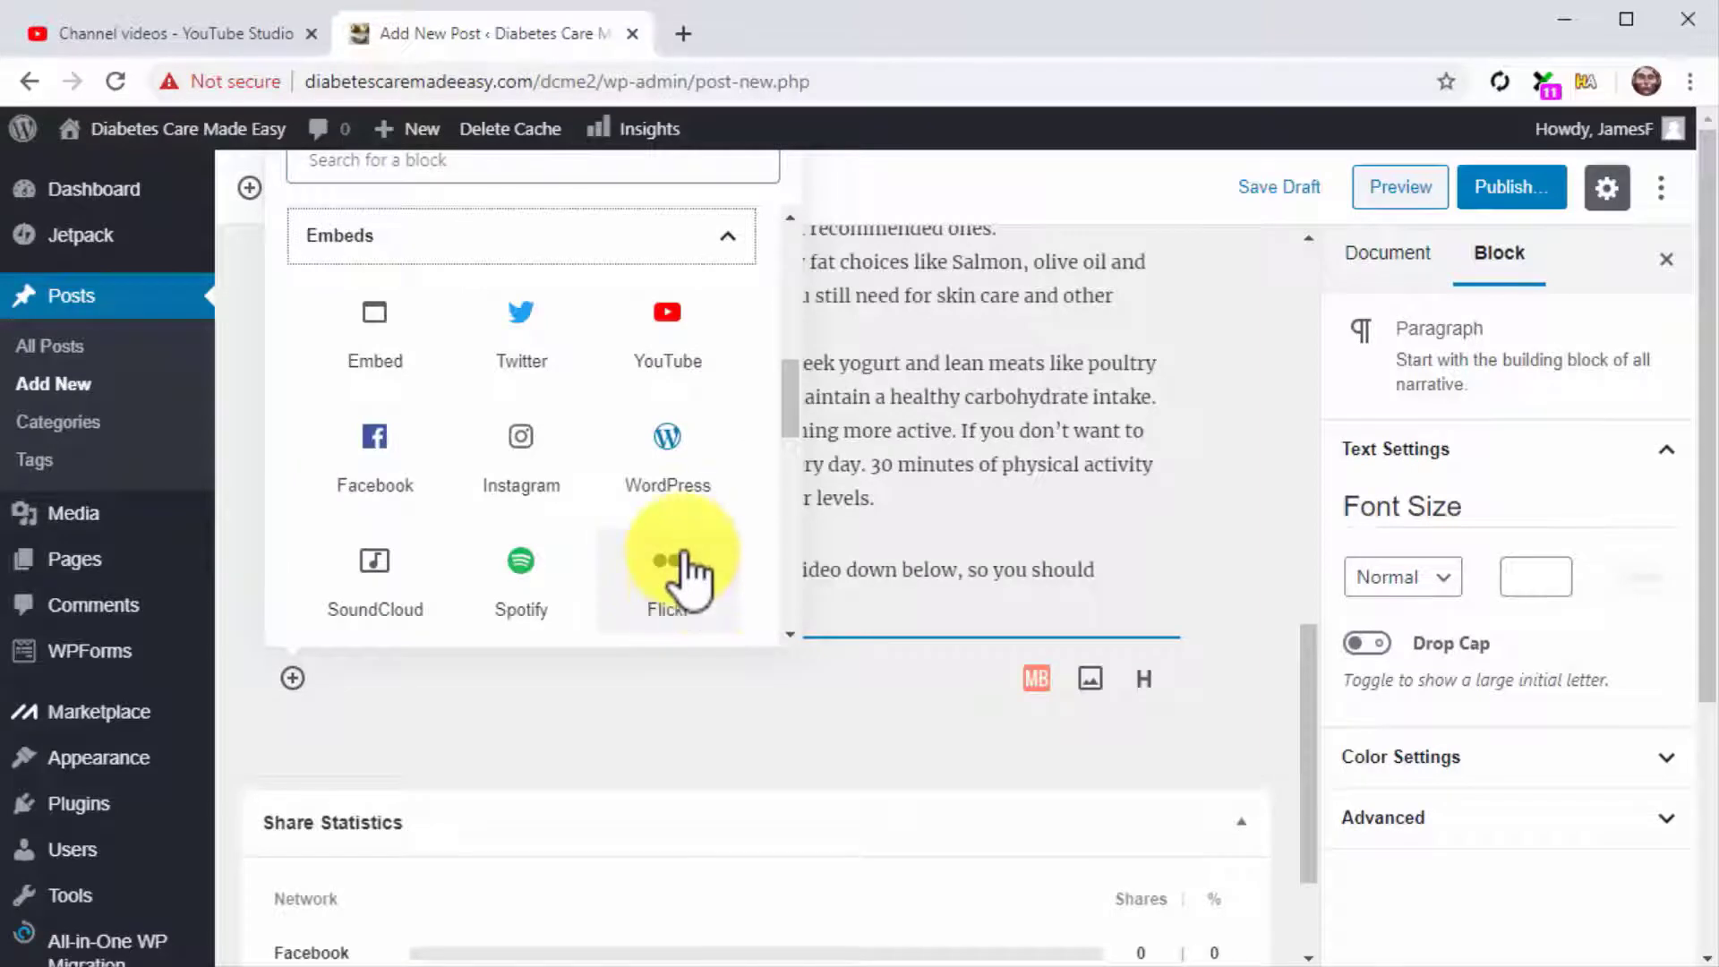
pyautogui.click(678, 369)
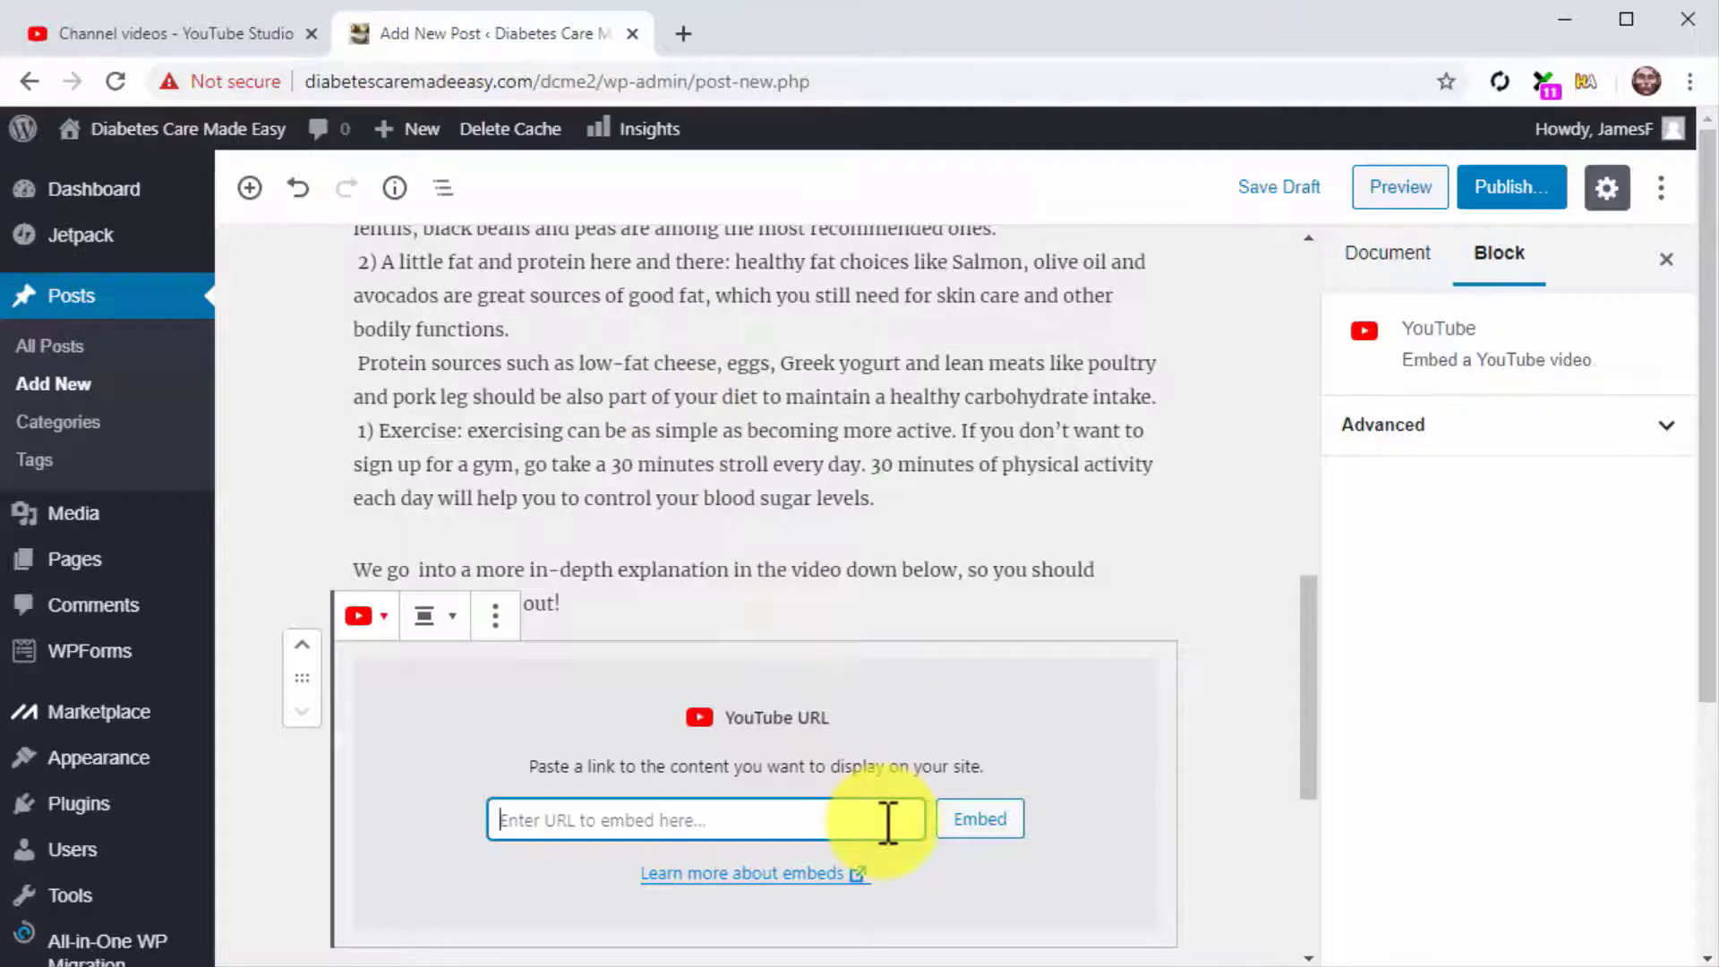
pyautogui.write('https://youtu.be/VlifqRu8LPI')
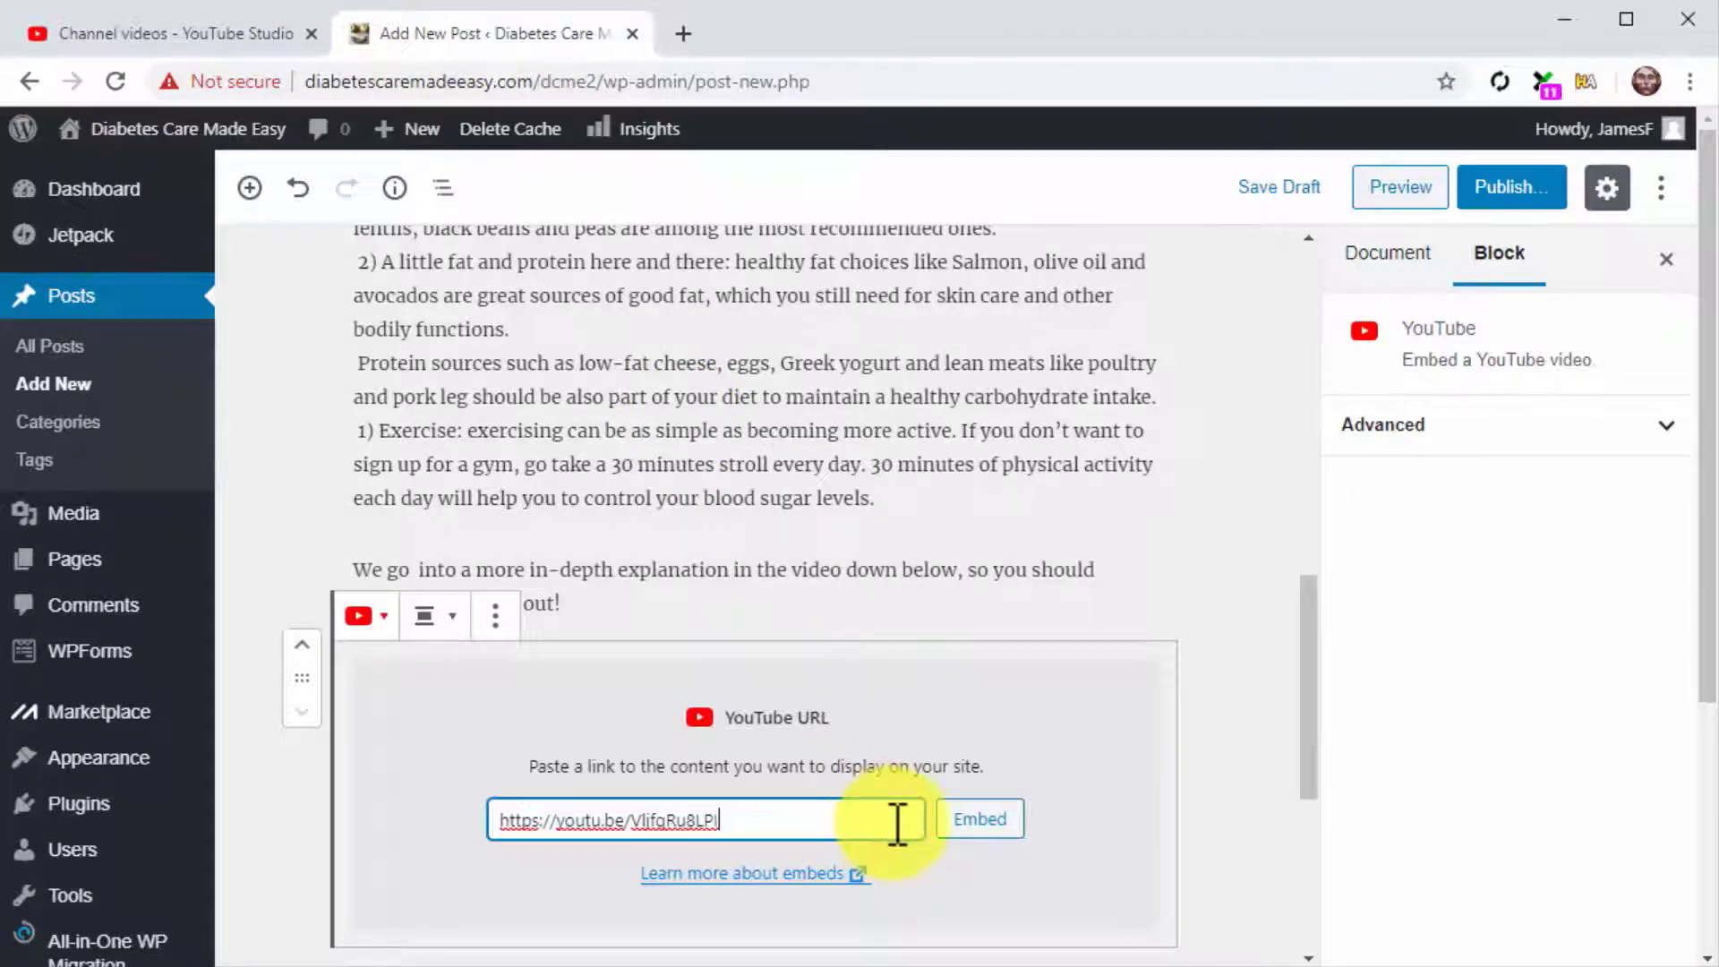
pyautogui.click(961, 819)
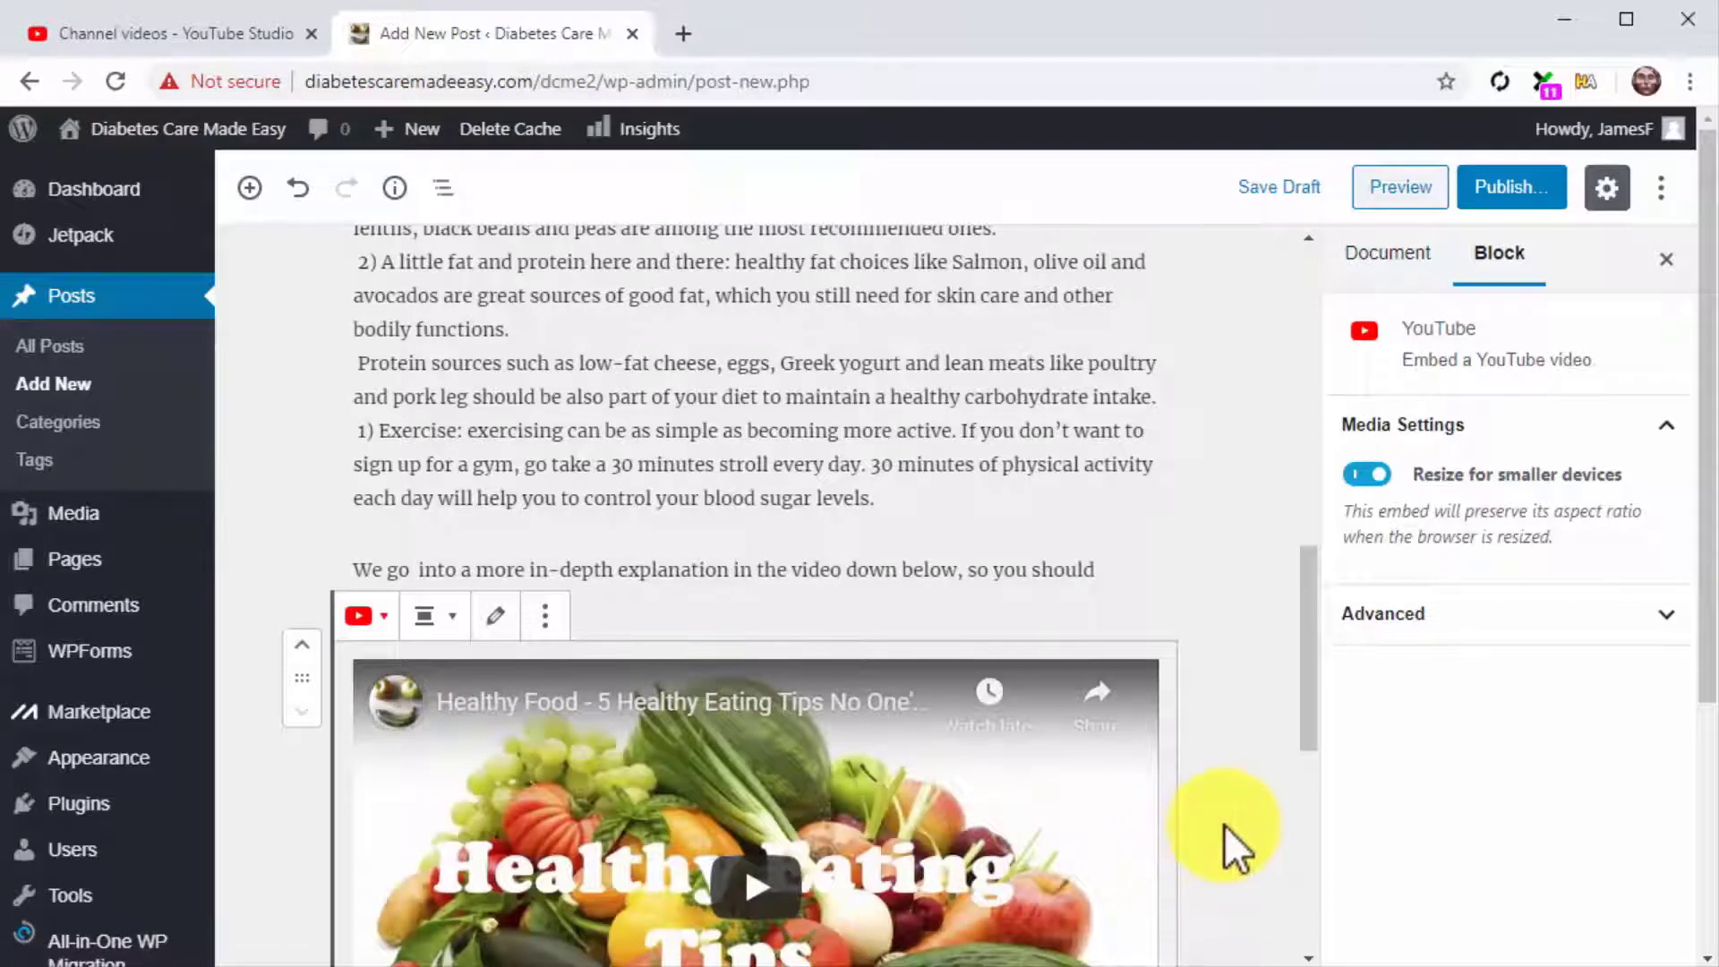
pyautogui.scroll(-3, 1223, 825)
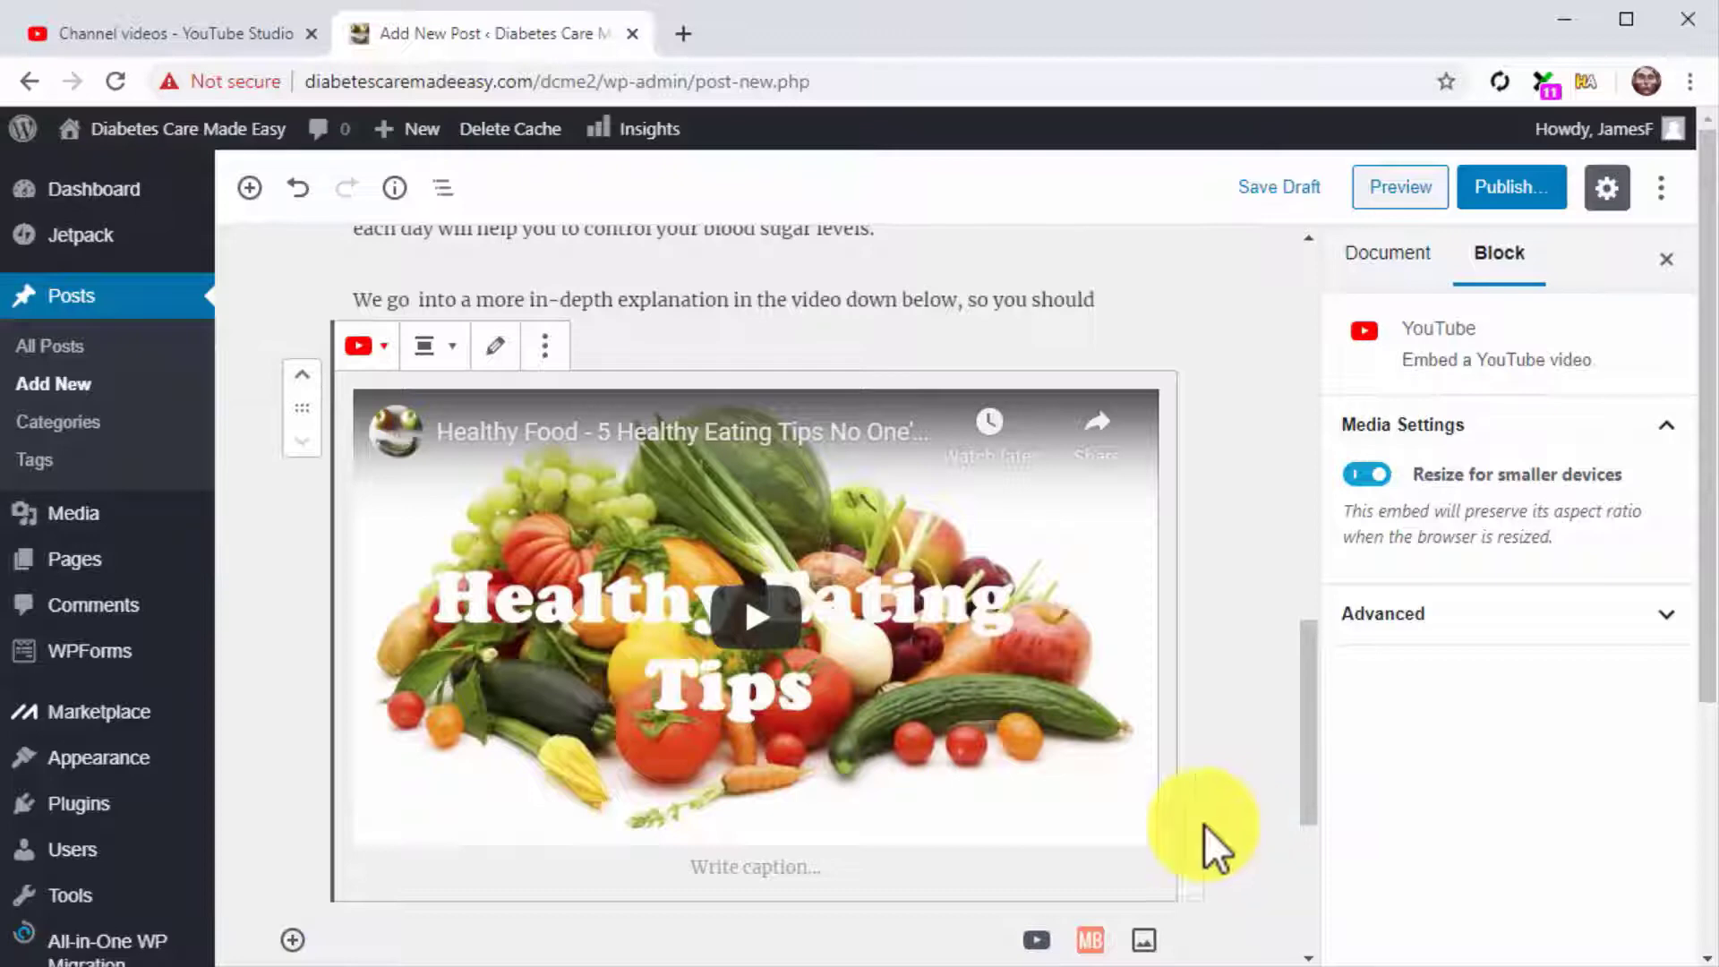
pyautogui.click(873, 867)
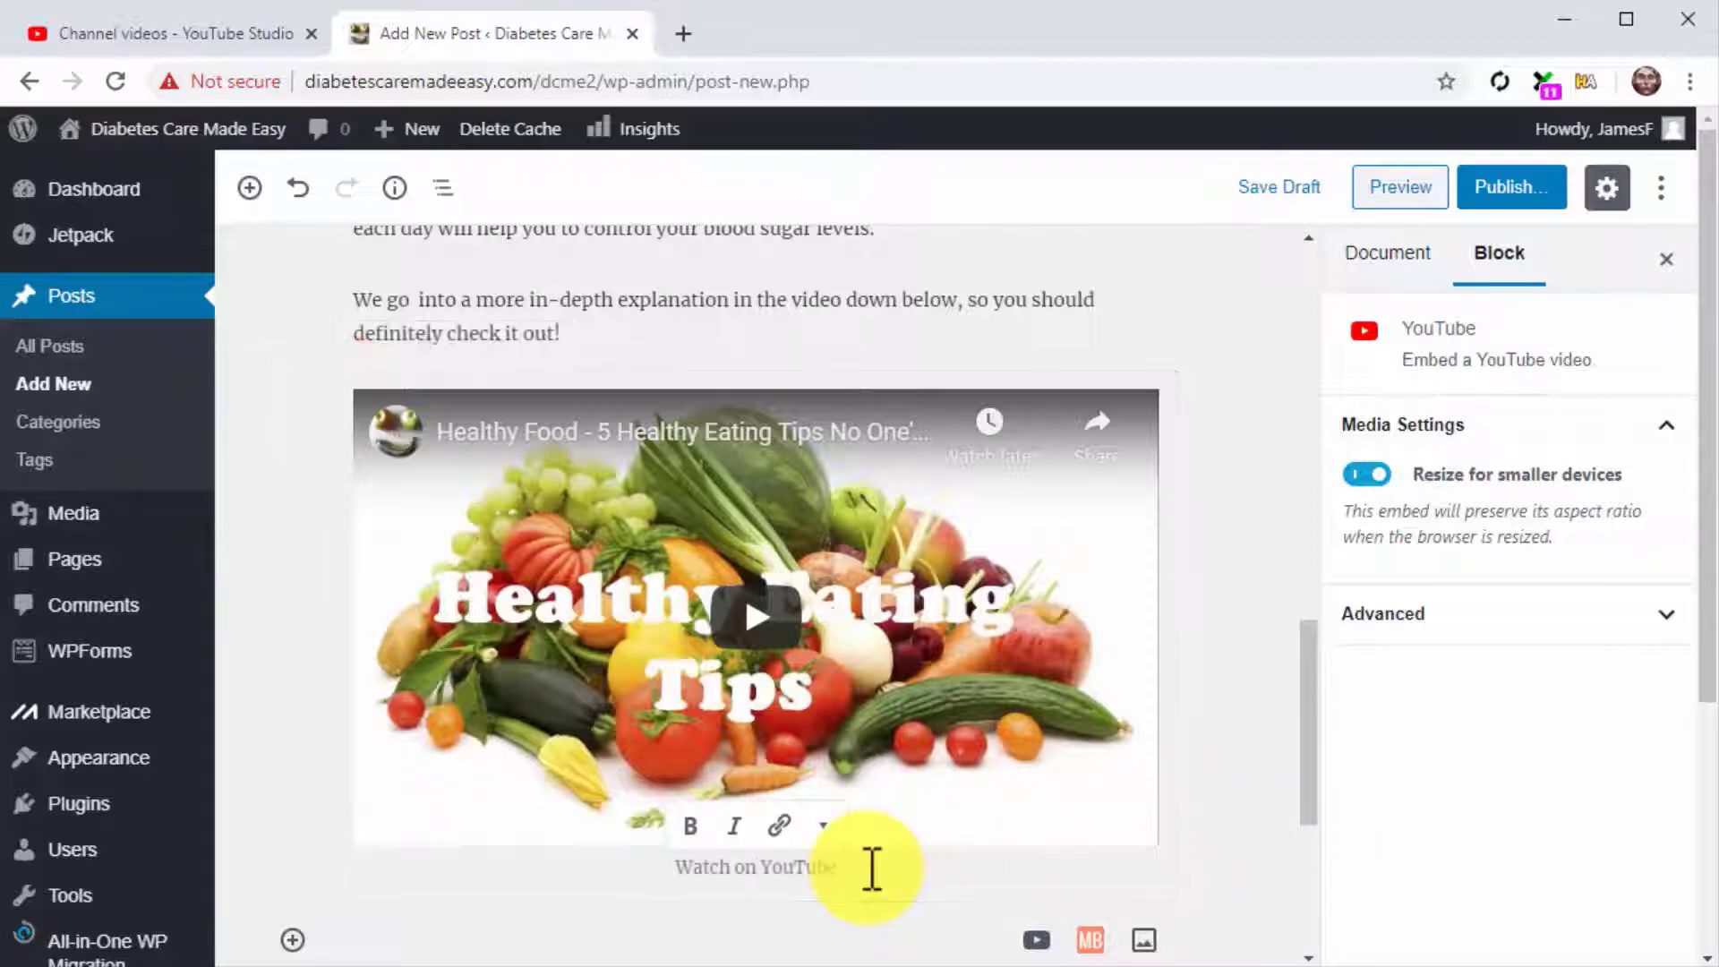
pyautogui.moveTo(867, 867); pyautogui.dragTo(698, 867)
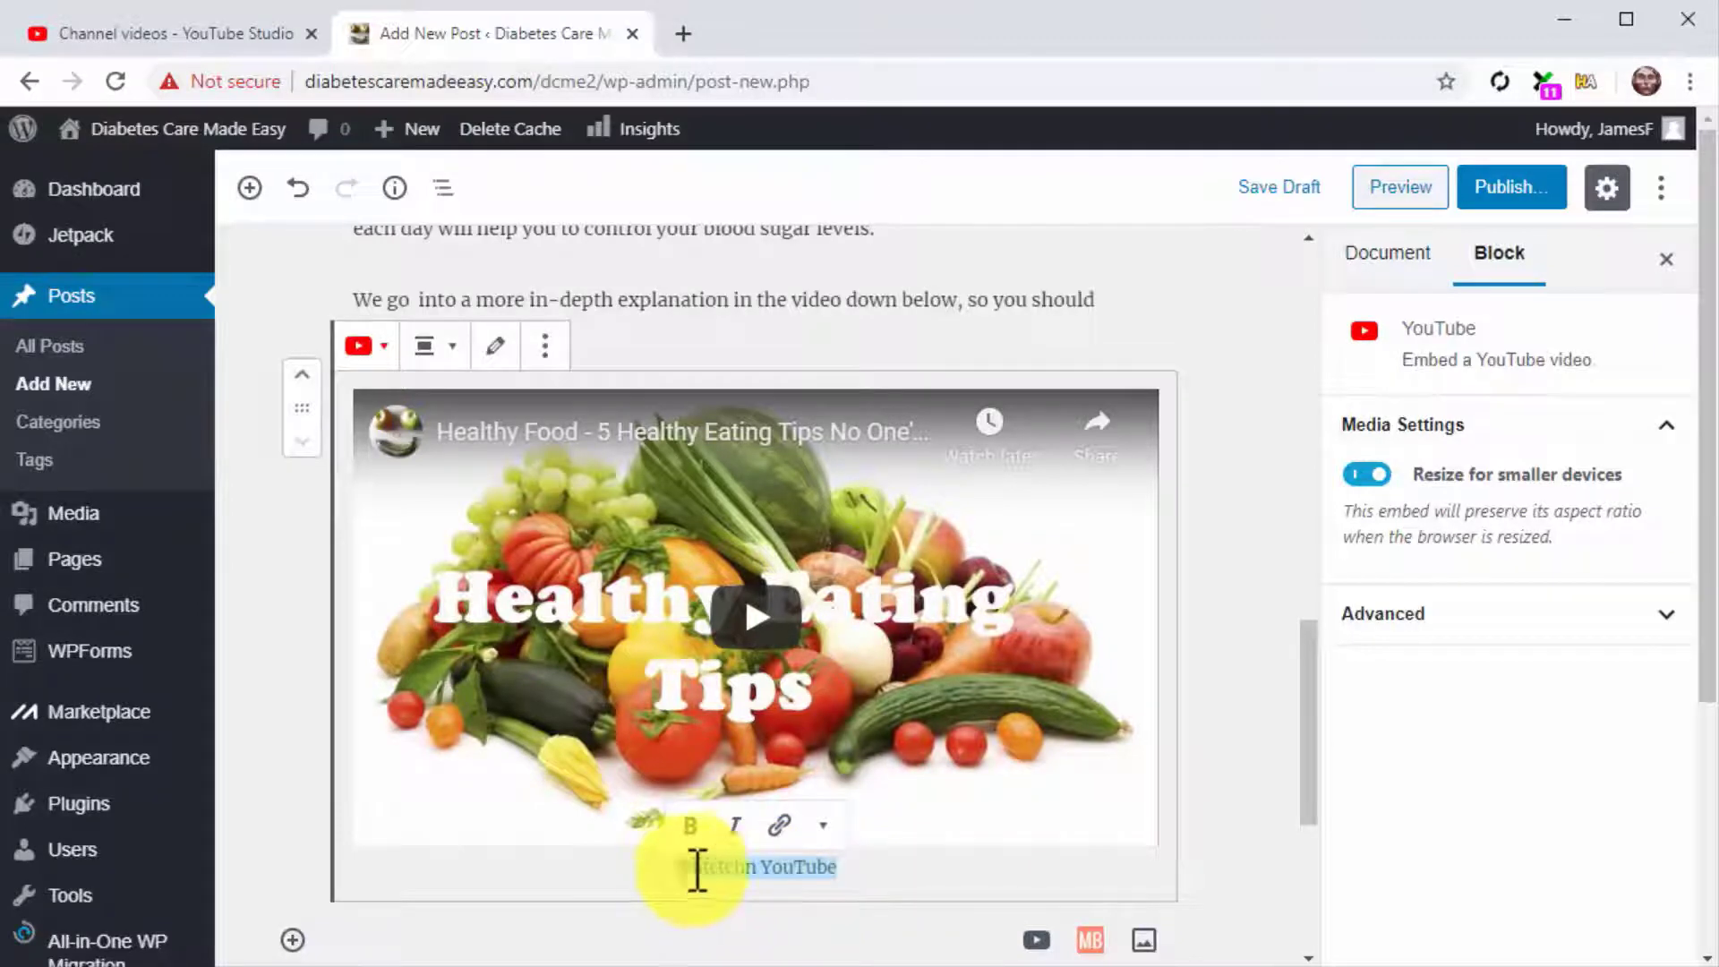
pyautogui.click(777, 828)
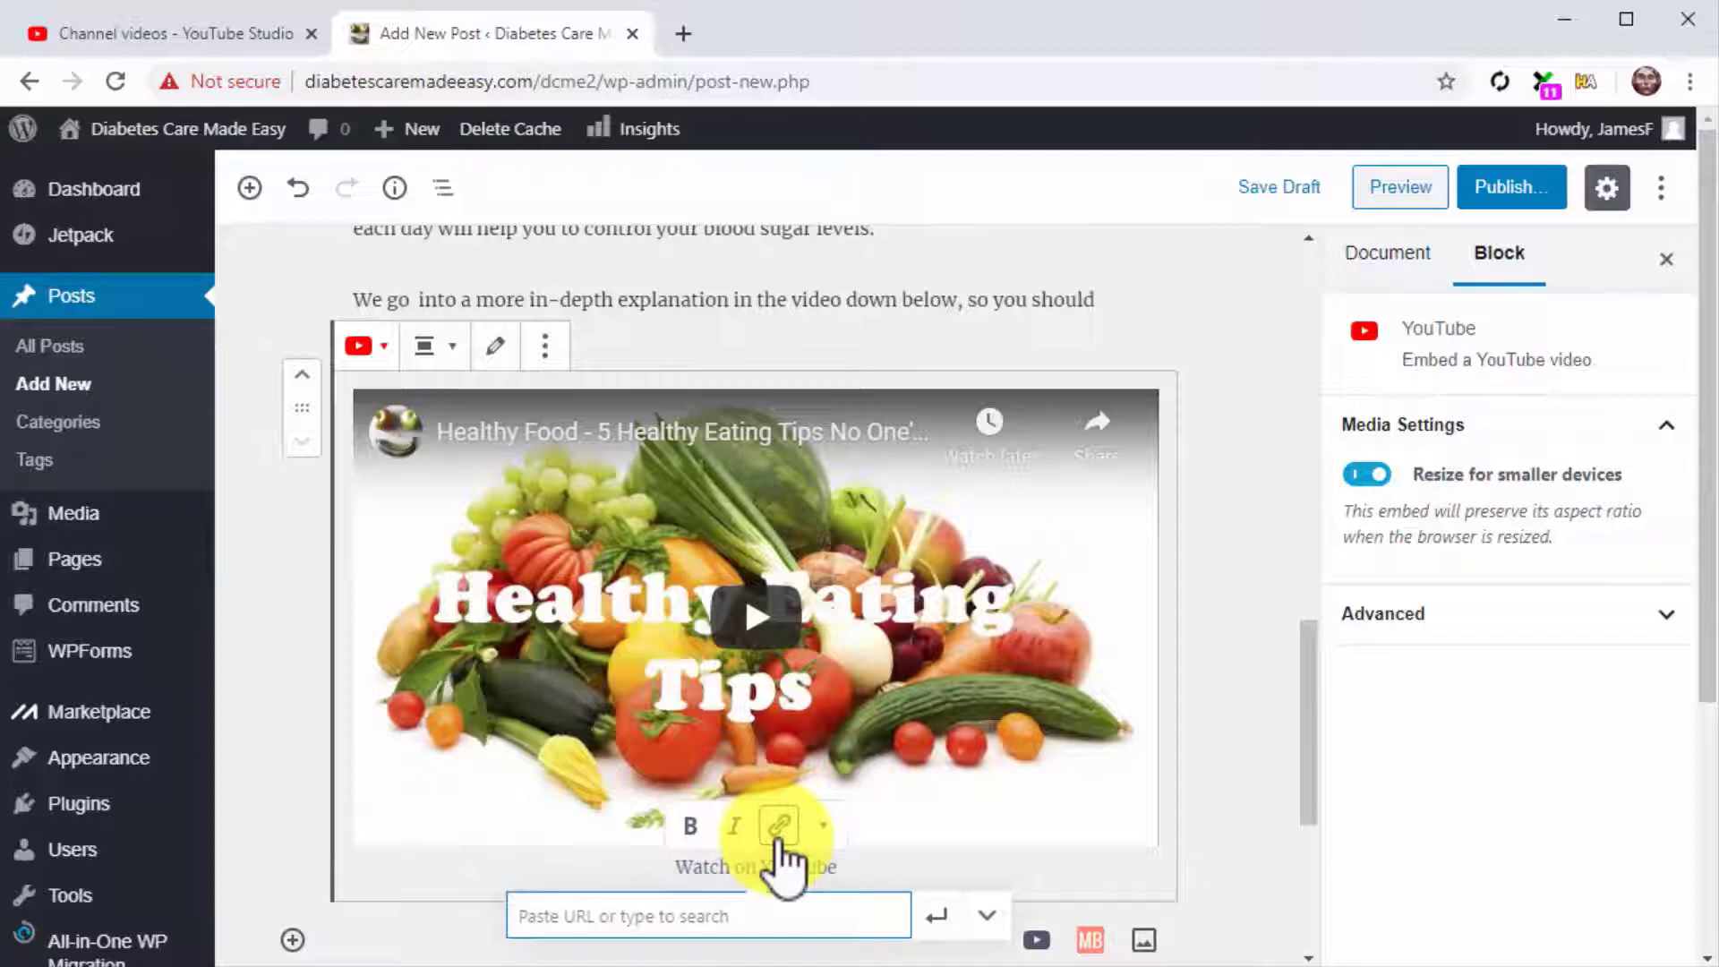
pyautogui.write('https://youtu.be/VlifqRu8LPI')
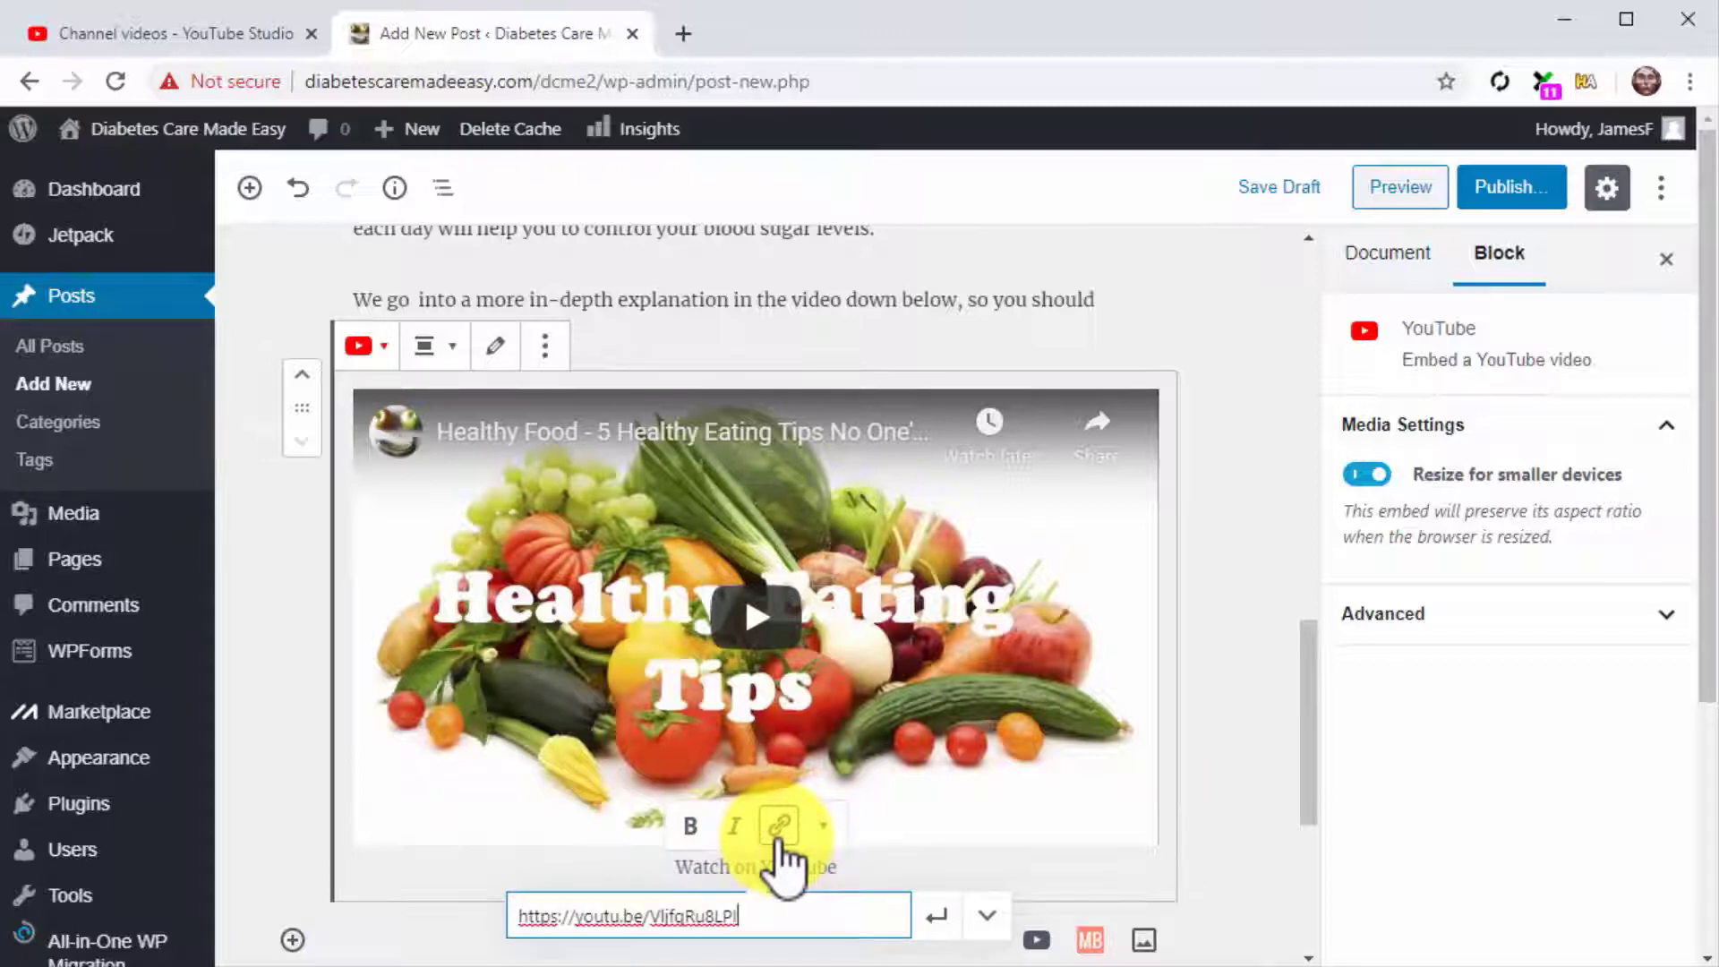
pyautogui.click(934, 917)
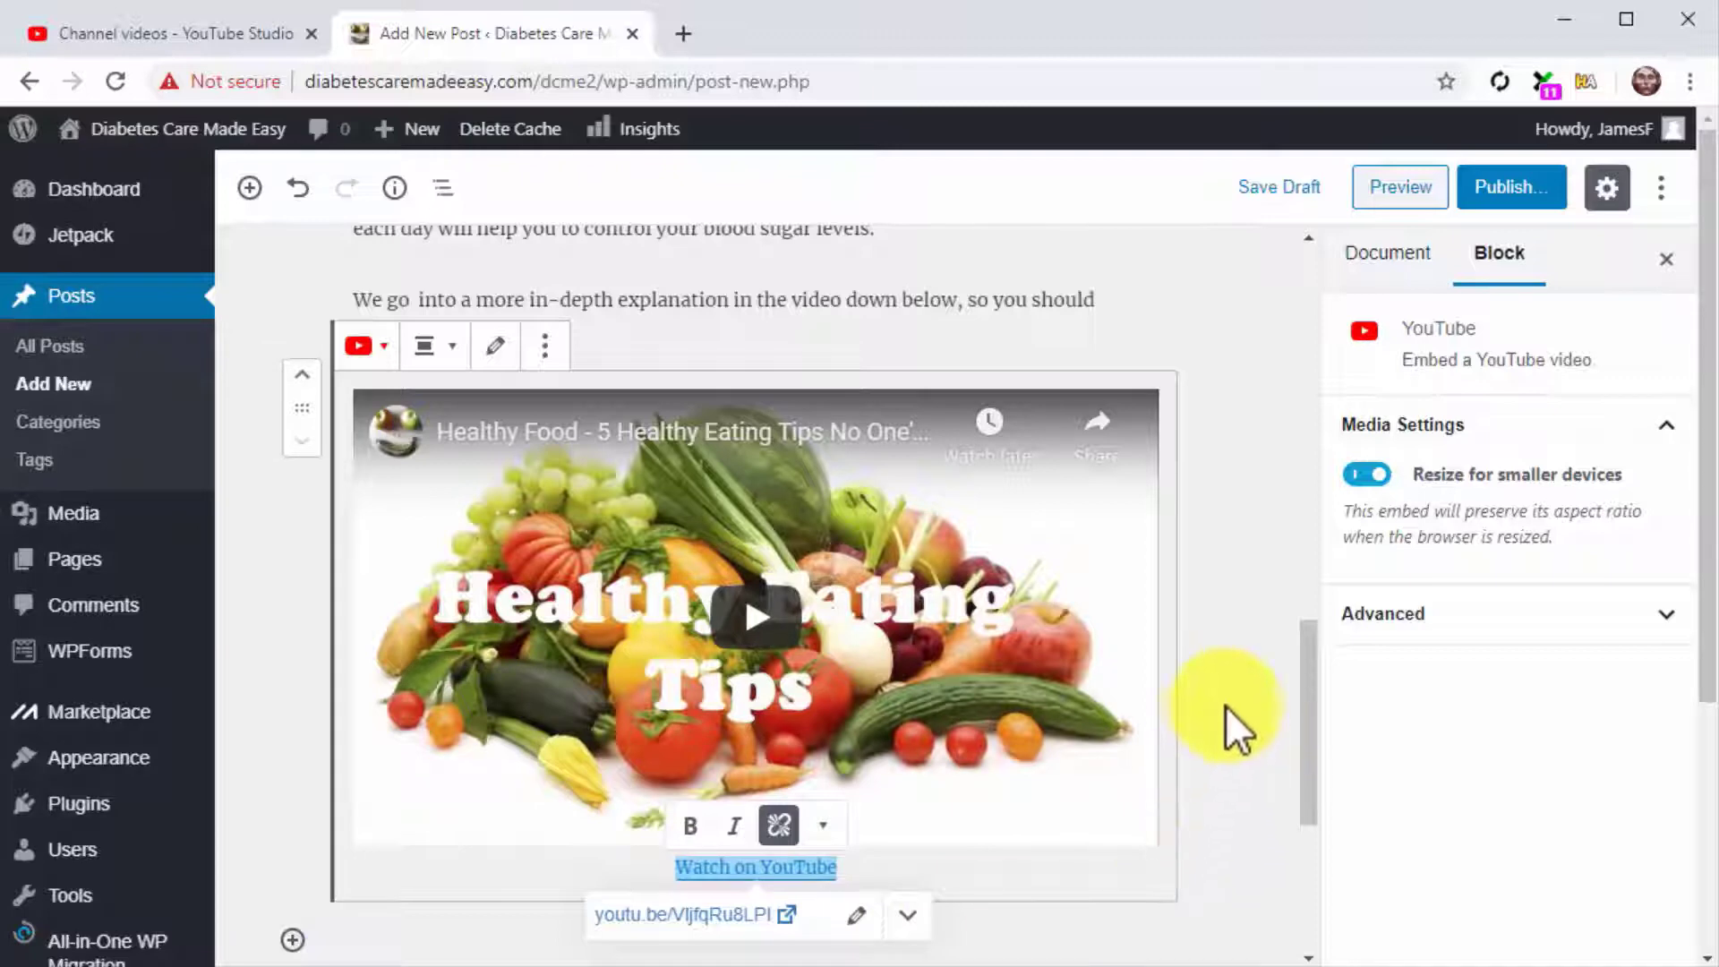
# Add the tags "Healthy Foods" and "Healthy Eating" to the post
pyautogui.click(1363, 265)
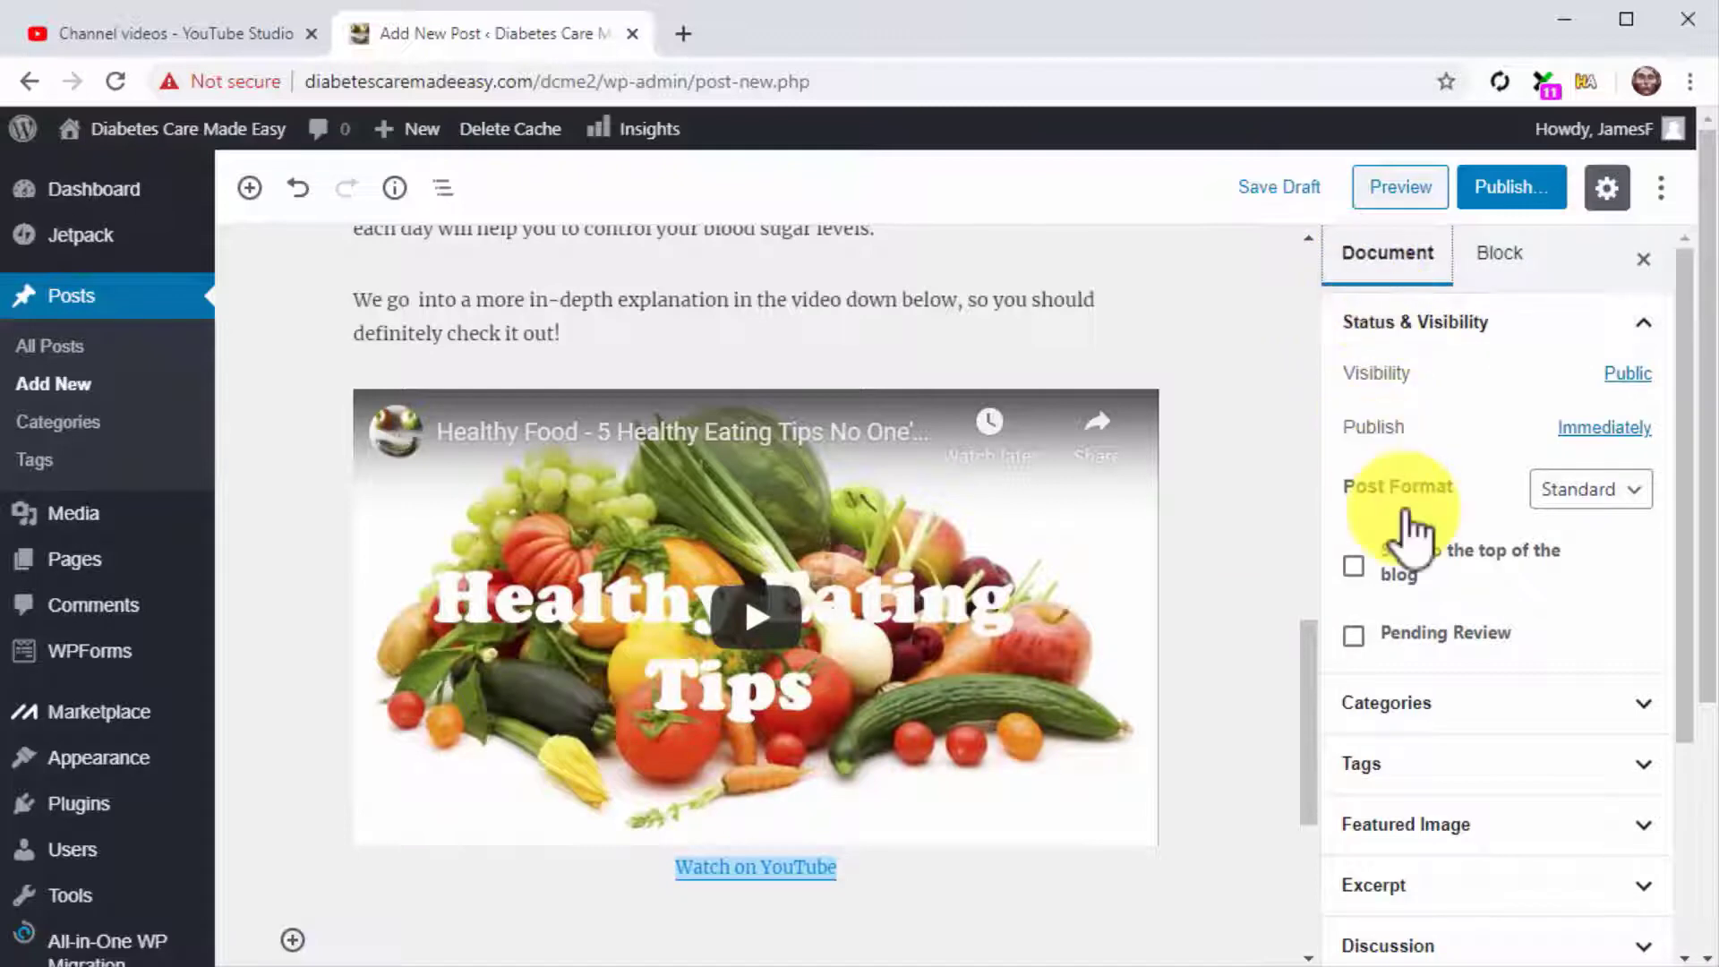
pyautogui.click(1476, 768)
pyautogui.scroll(-3, 1482, 793)
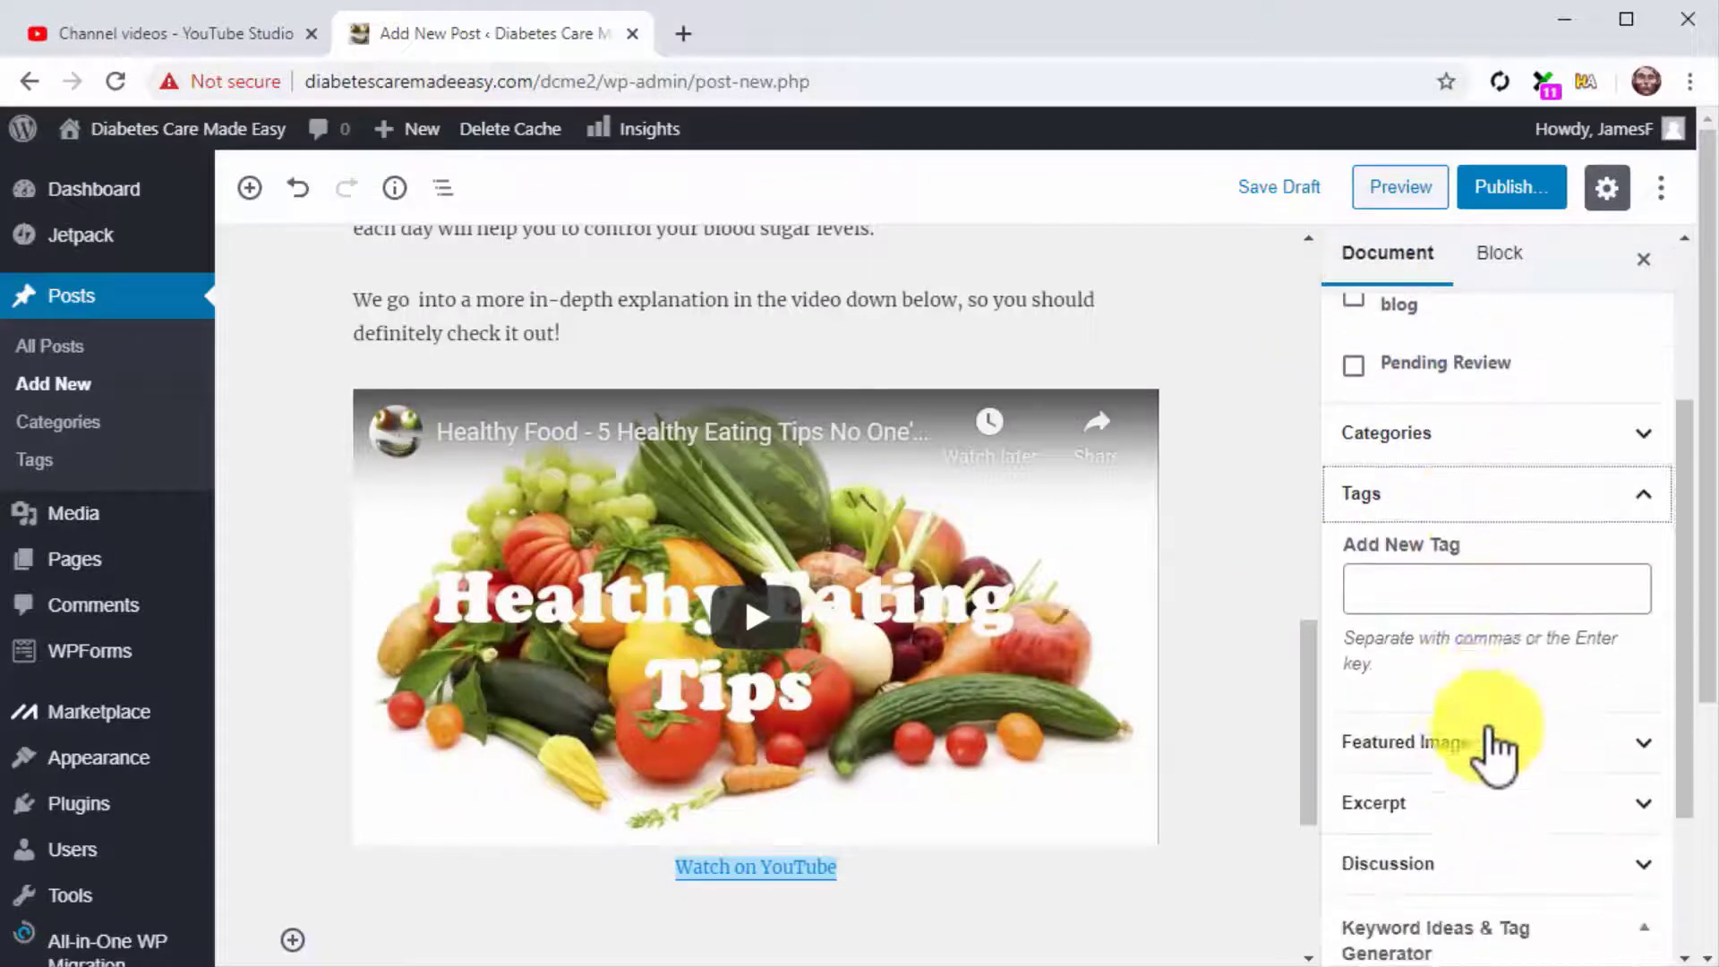
pyautogui.click(1542, 586)
pyautogui.write('Healthy Foods')
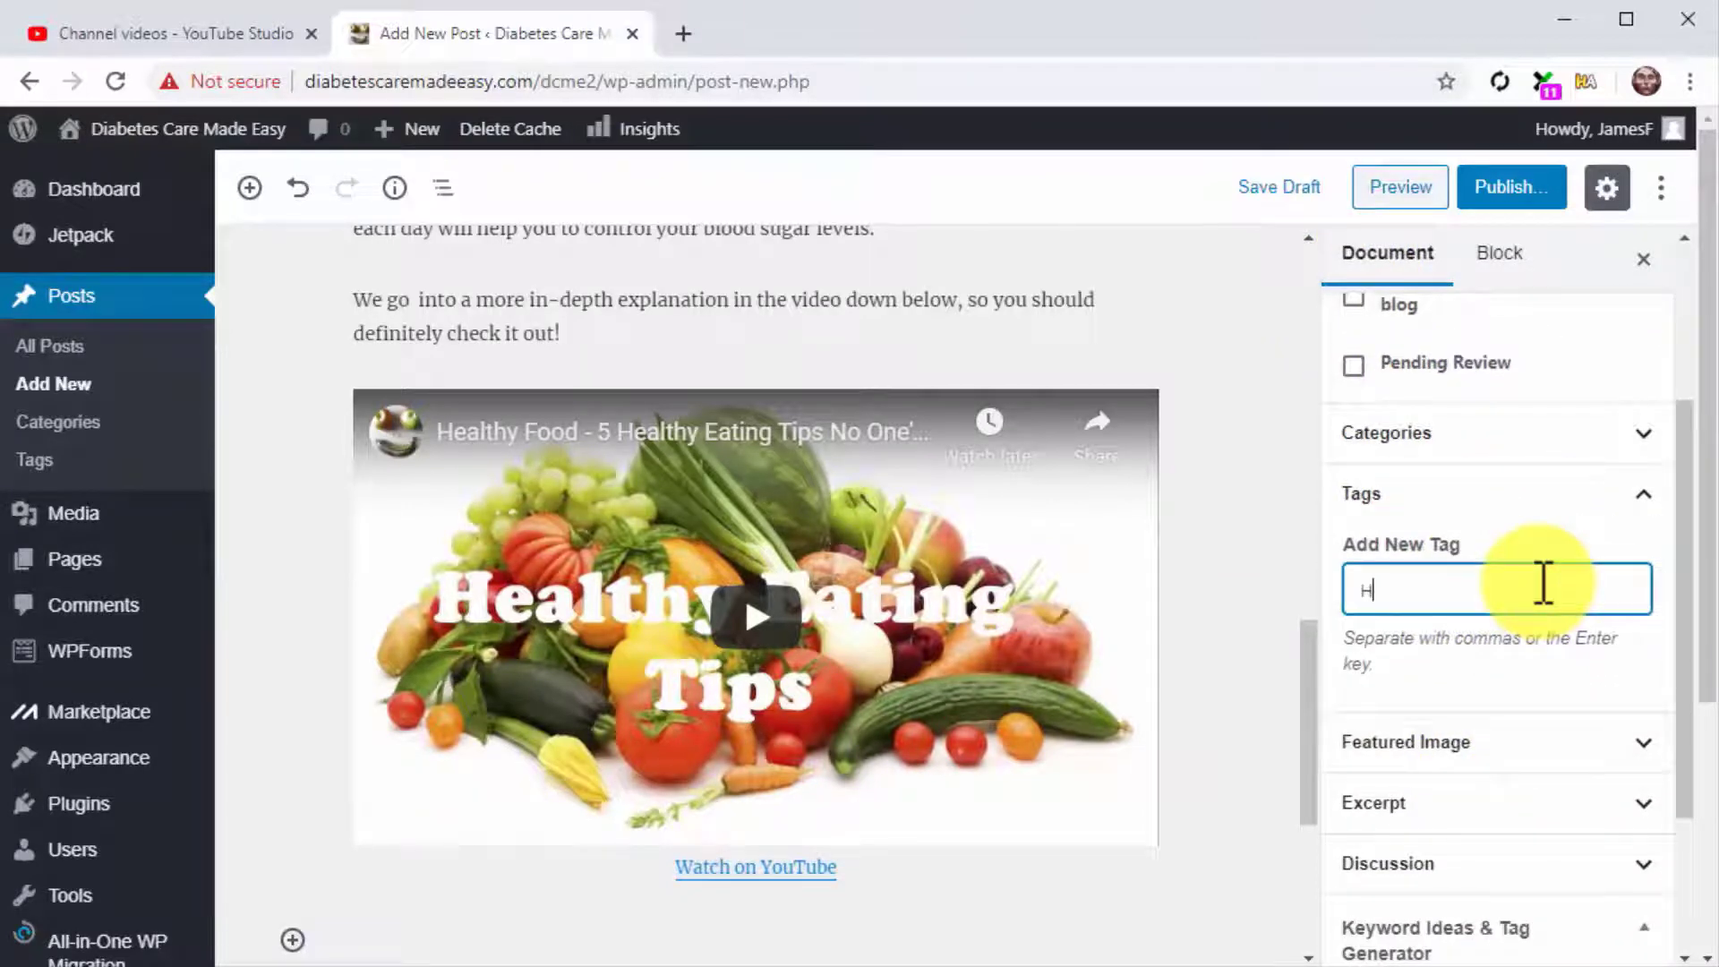
pyautogui.press('Return')
pyautogui.write('Healthy Eating')
pyautogui.press('Return')
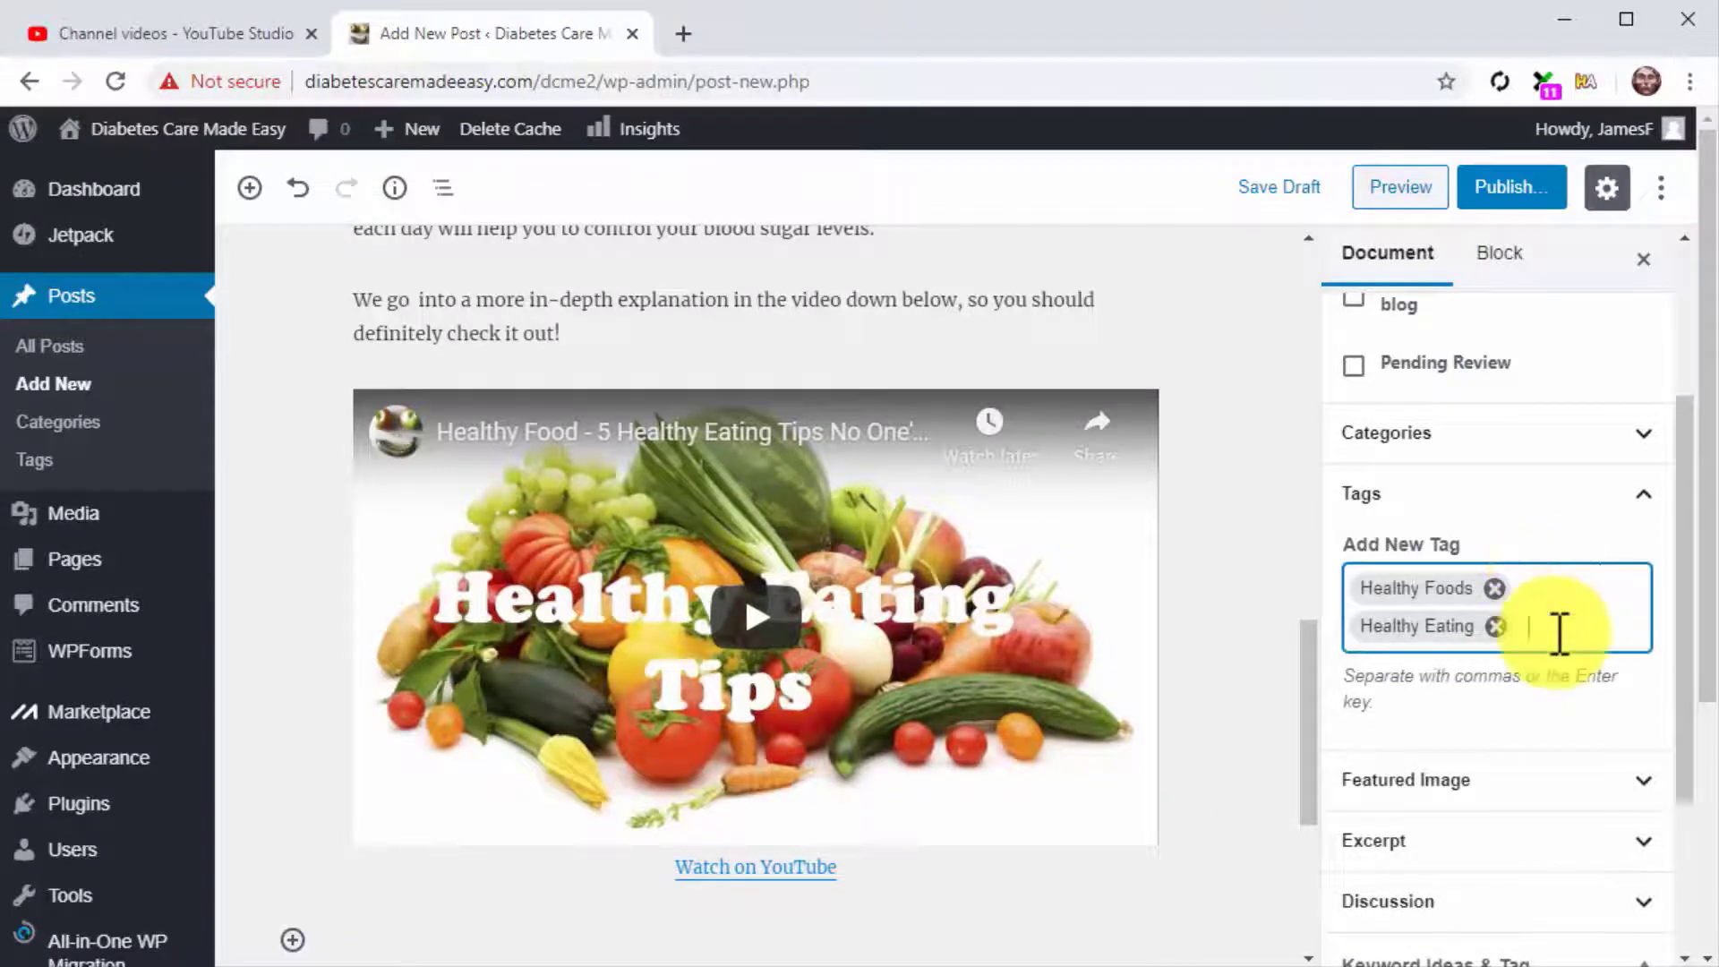
# Upload the df2 picture from the My Business folder and set it as the post's featured image
pyautogui.click(1597, 785)
pyautogui.scroll(-2, 1596, 779)
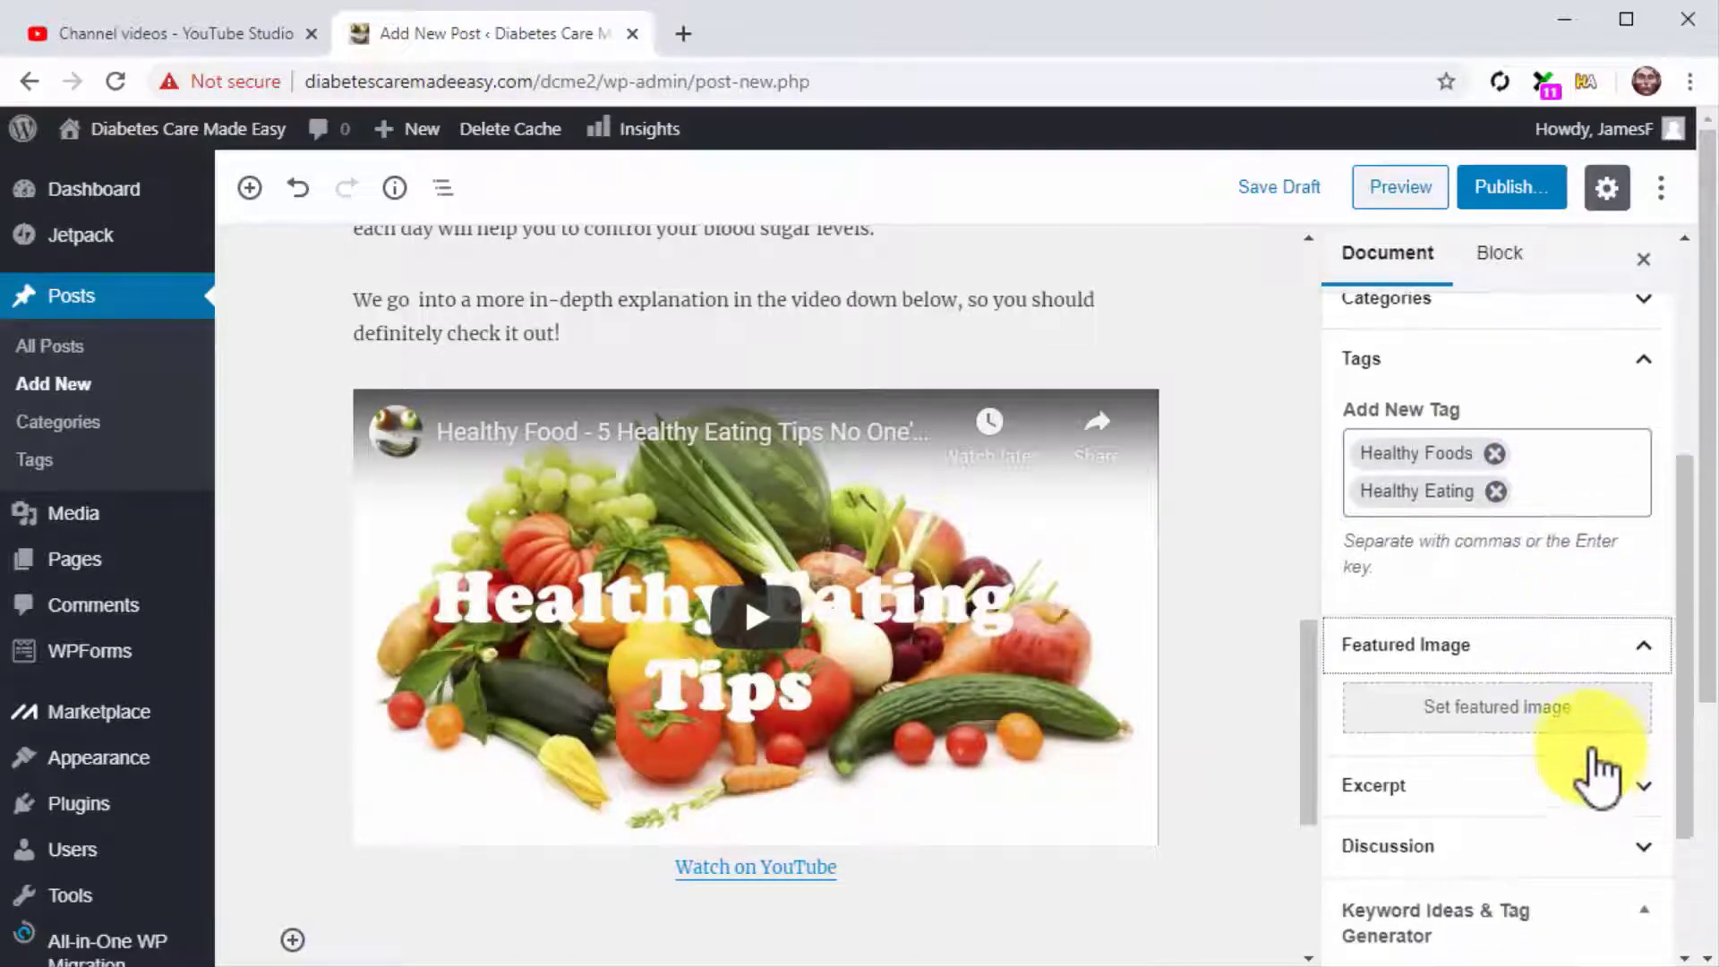
pyautogui.click(1589, 721)
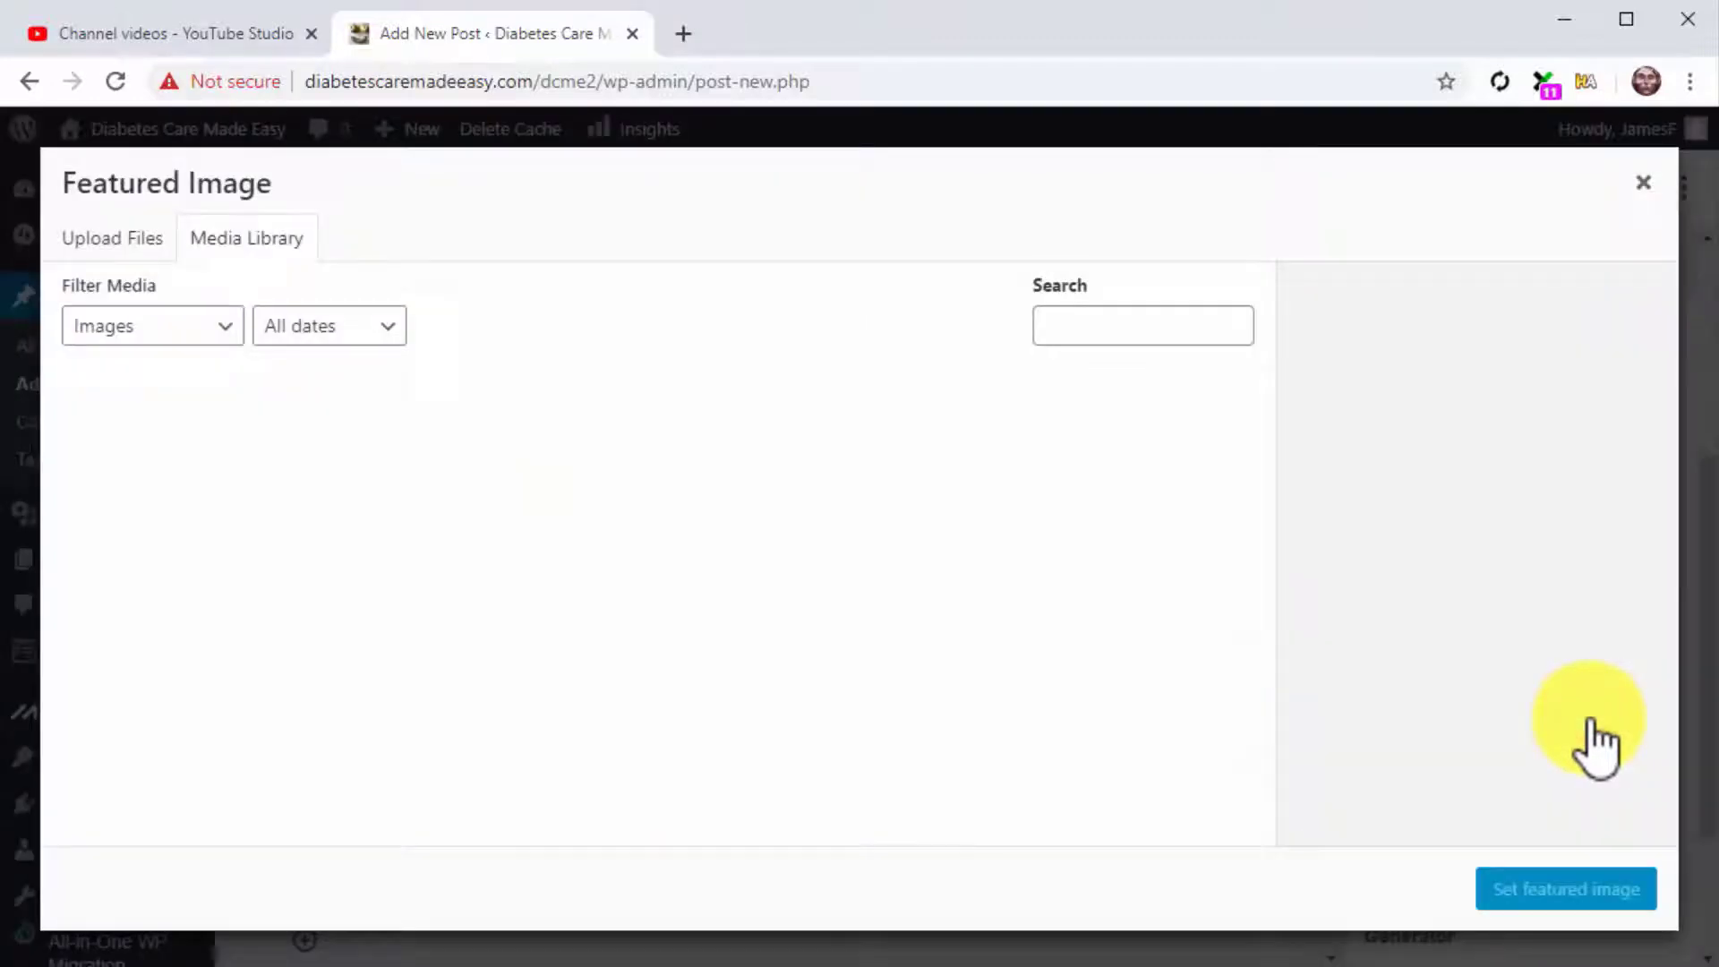
pyautogui.click(148, 240)
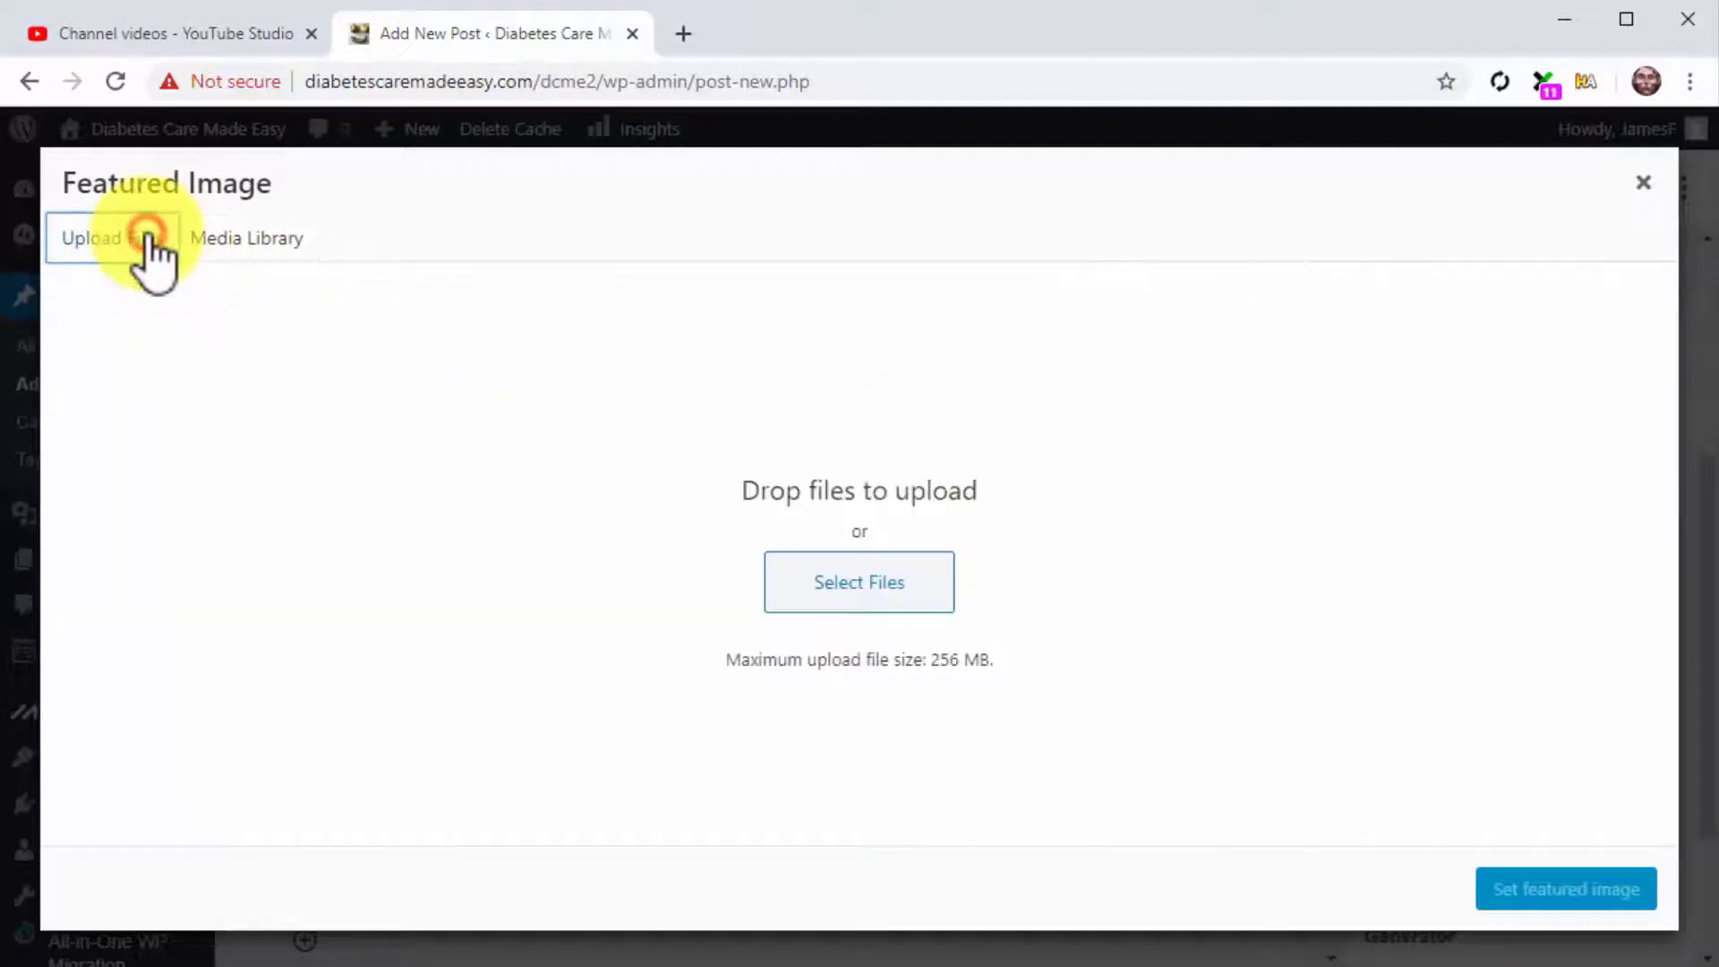
pyautogui.click(852, 583)
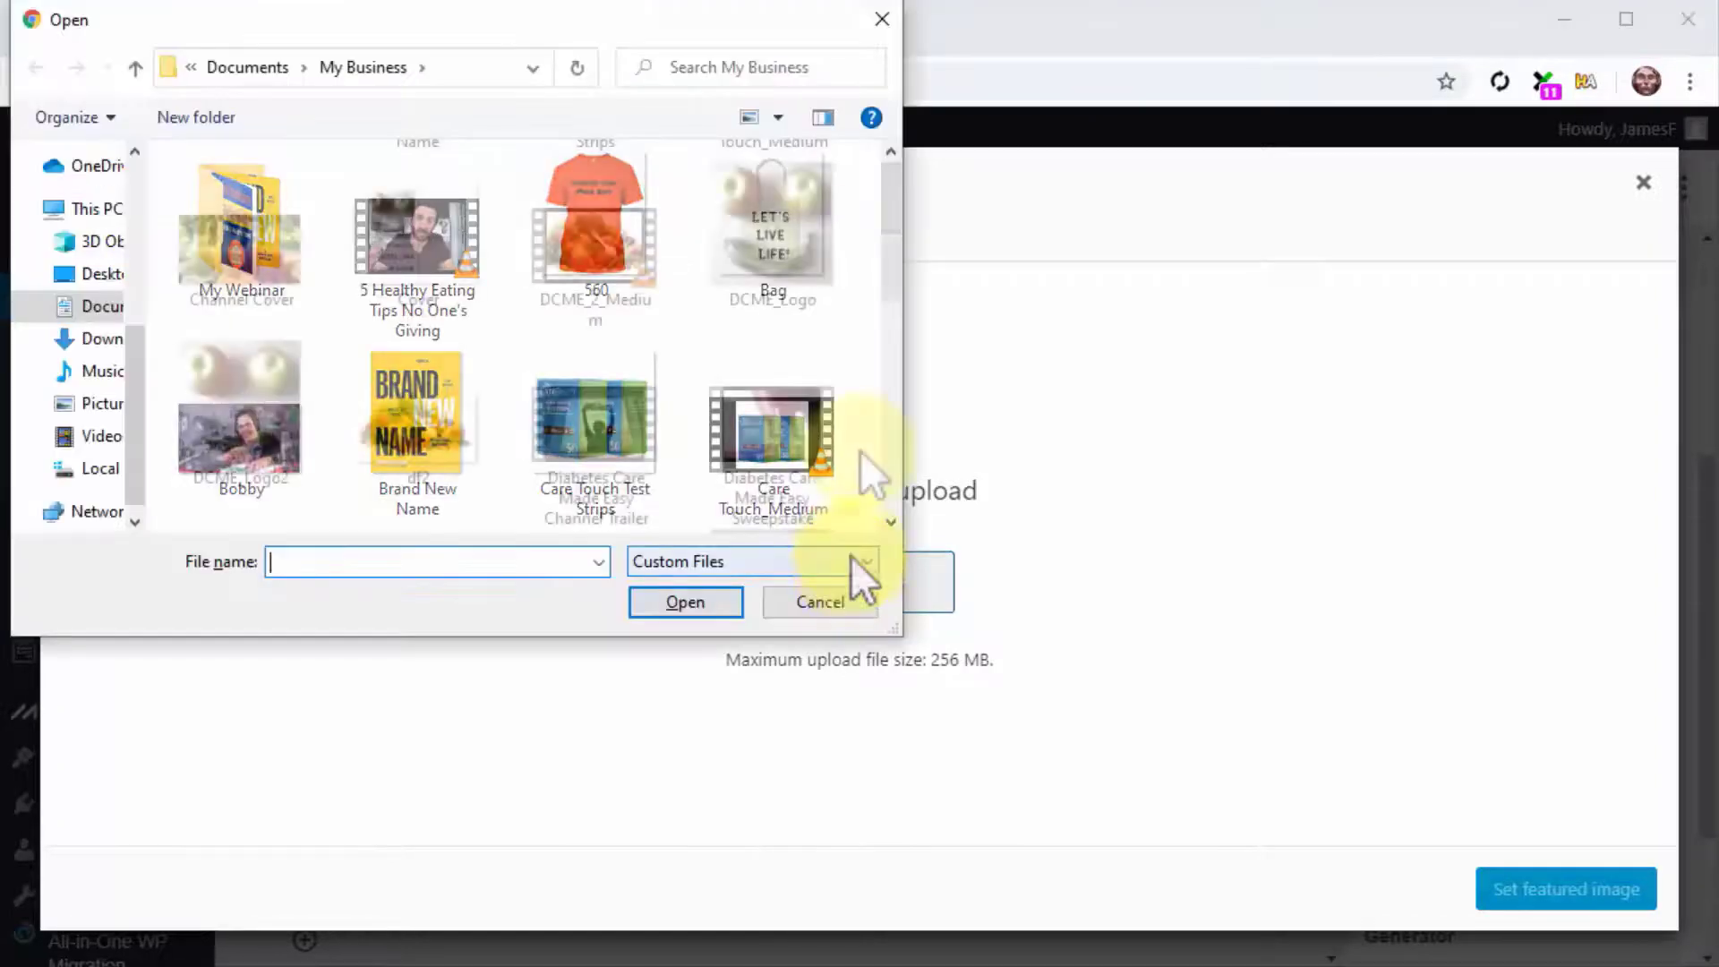
pyautogui.scroll(-5, 861, 449)
pyautogui.scroll(-2, 862, 449)
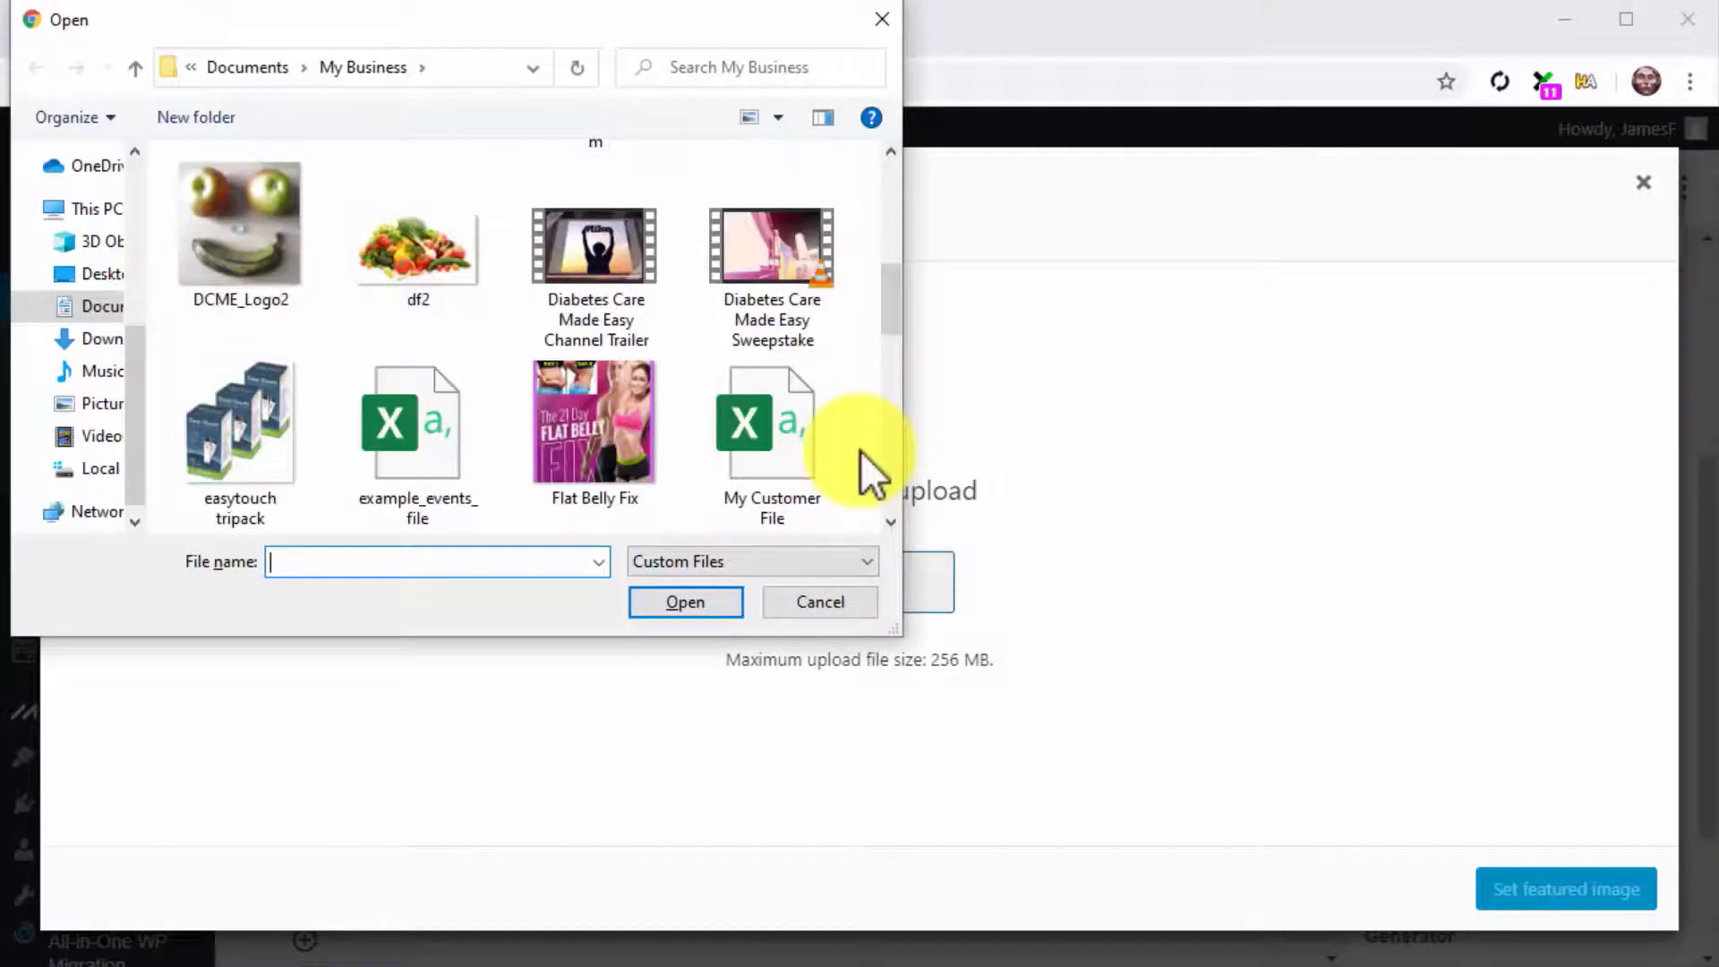
pyautogui.doubleClick(442, 265)
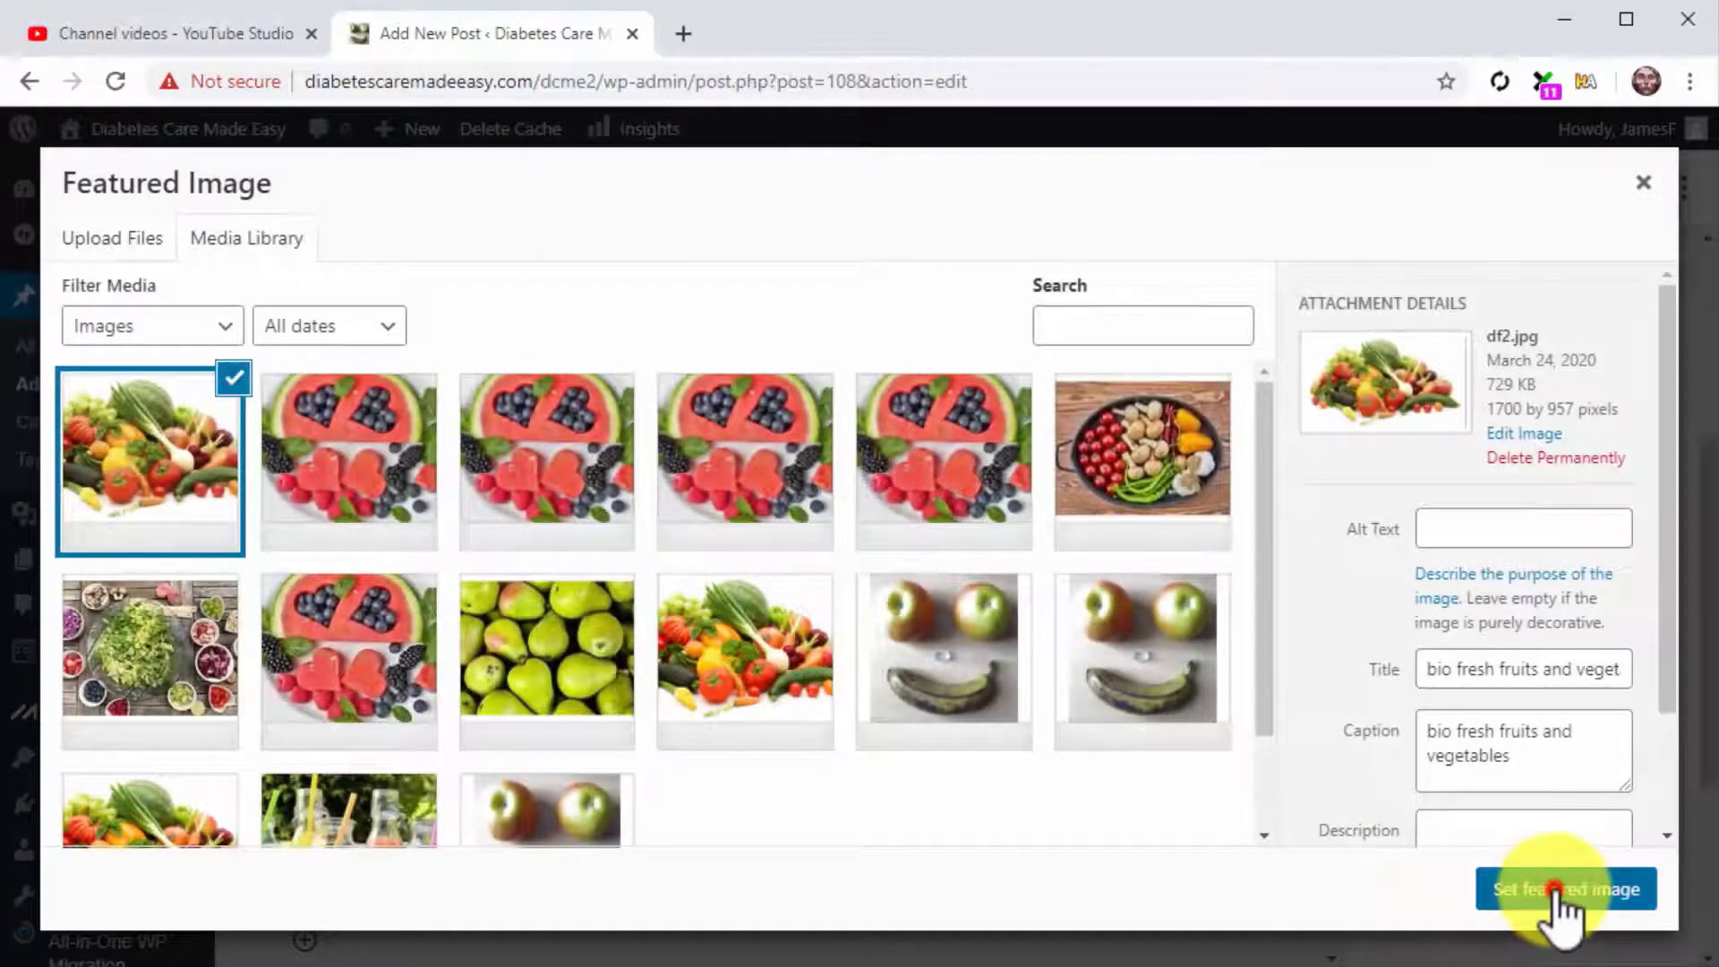
pyautogui.click(1556, 889)
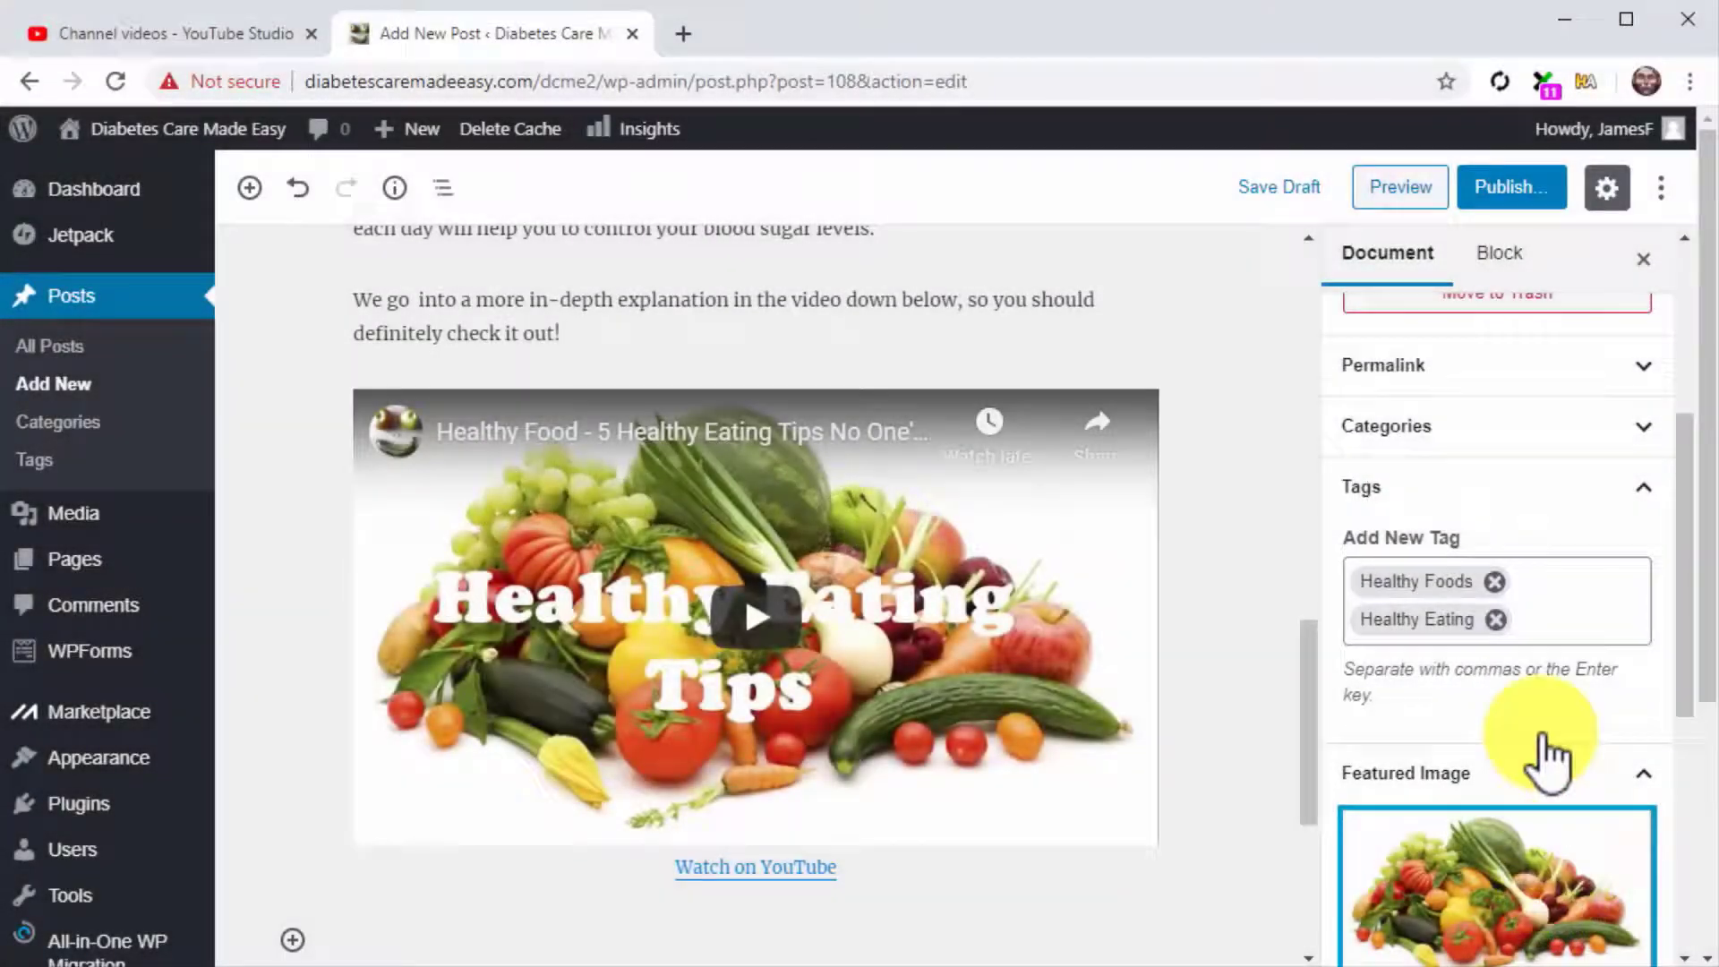
# Publish the blog post and view it on the website
pyautogui.click(1478, 188)
pyautogui.click(1529, 201)
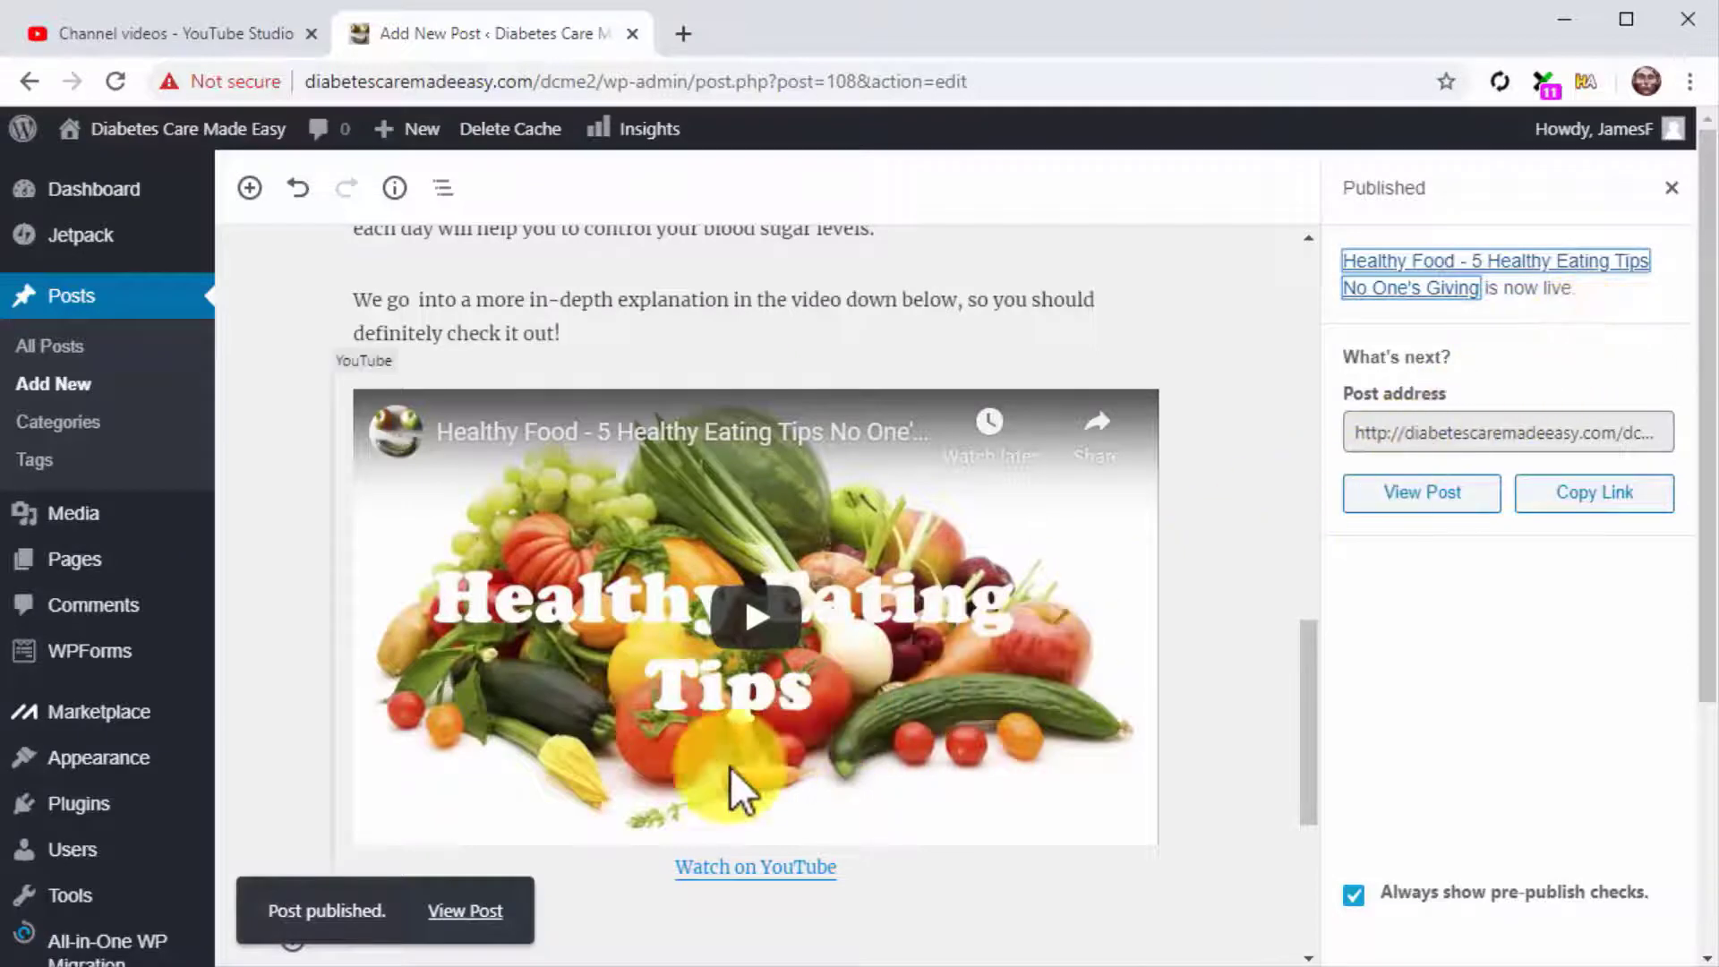
pyautogui.click(502, 911)
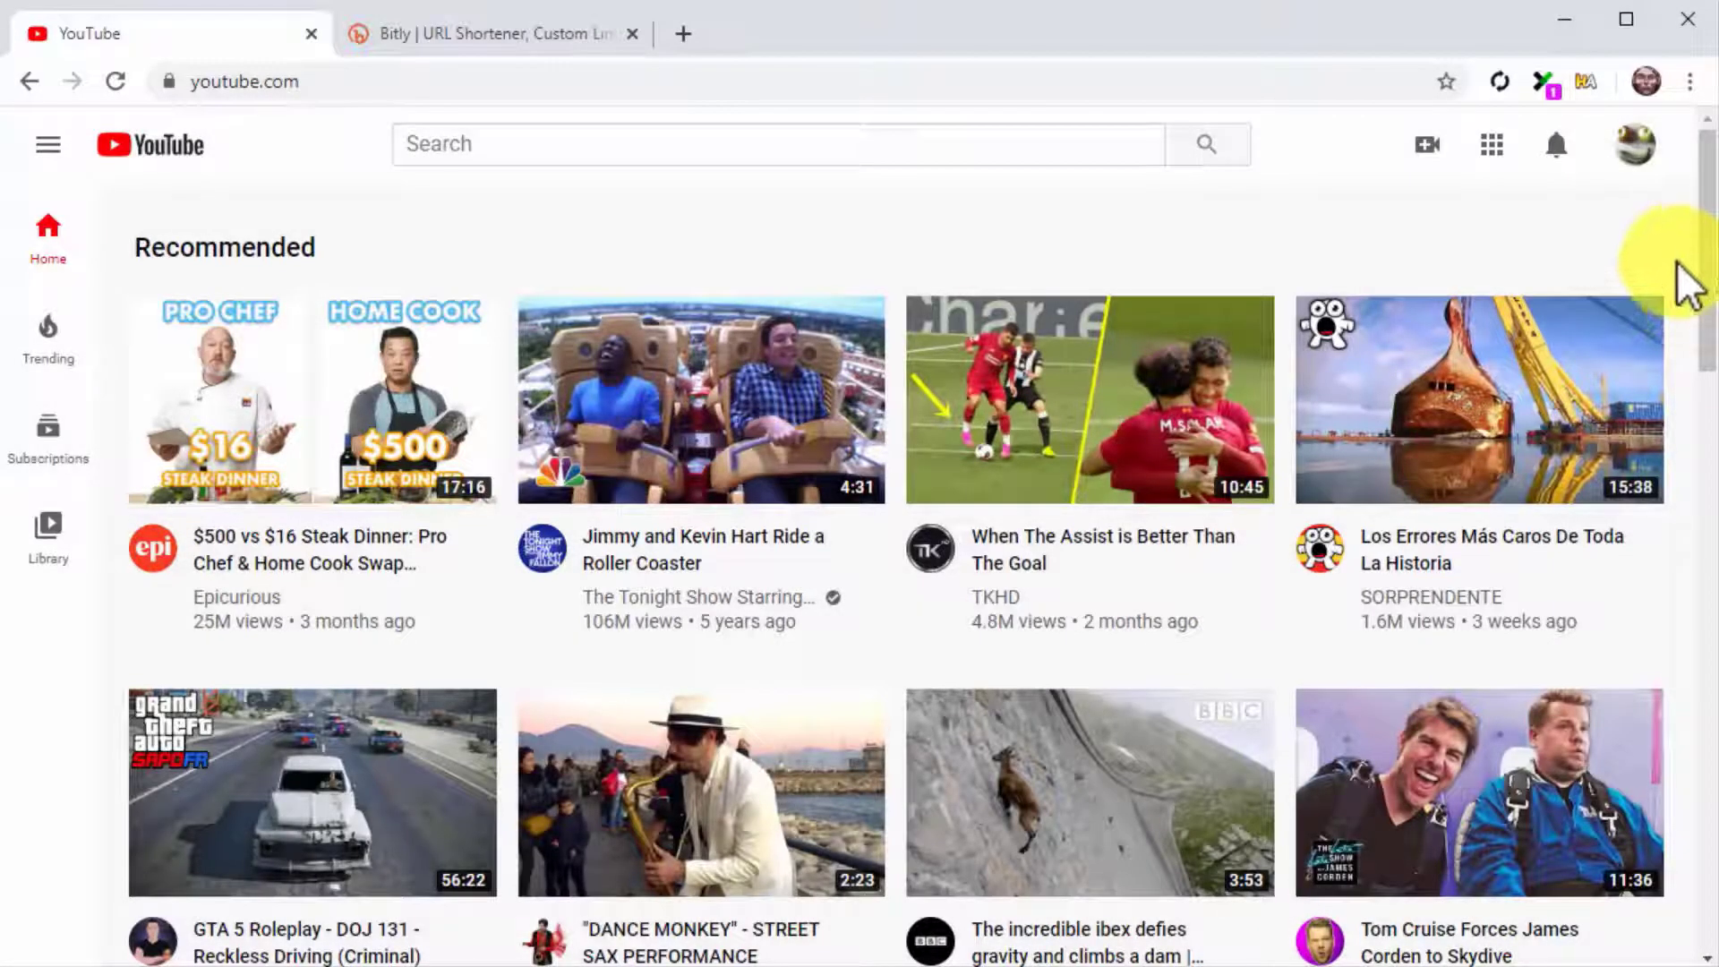
# Go from the YouTube home page to the channel's list of videos in YouTube Studio
pyautogui.click(1635, 148)
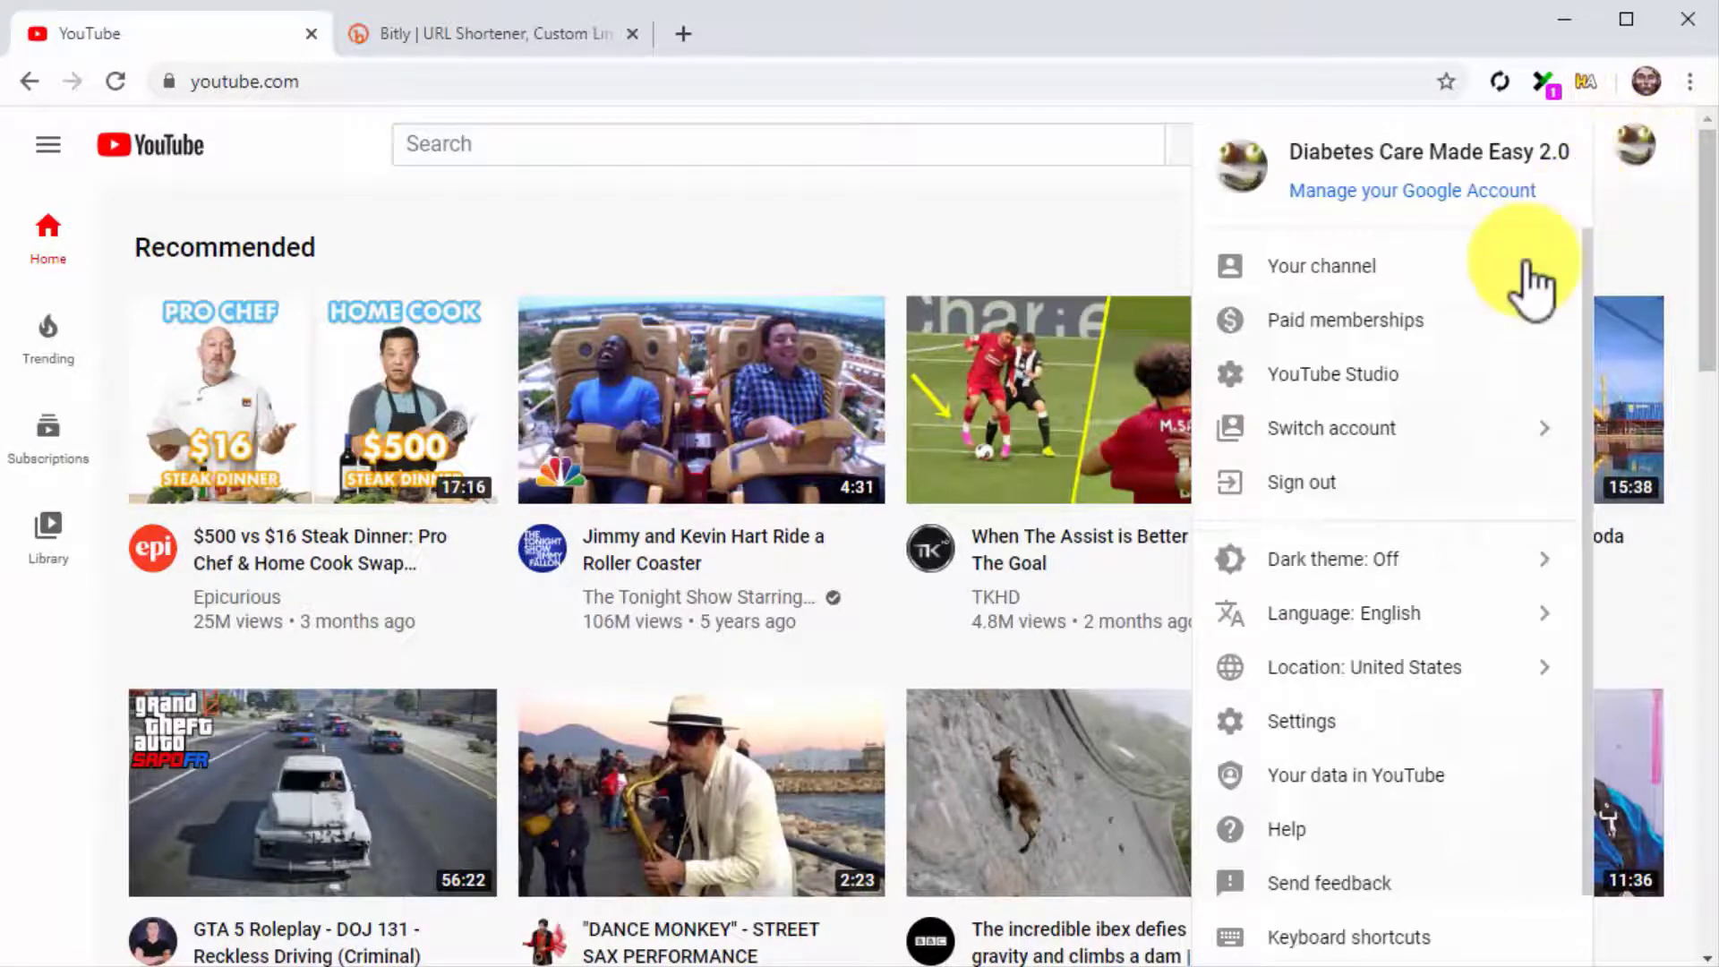
pyautogui.click(1416, 383)
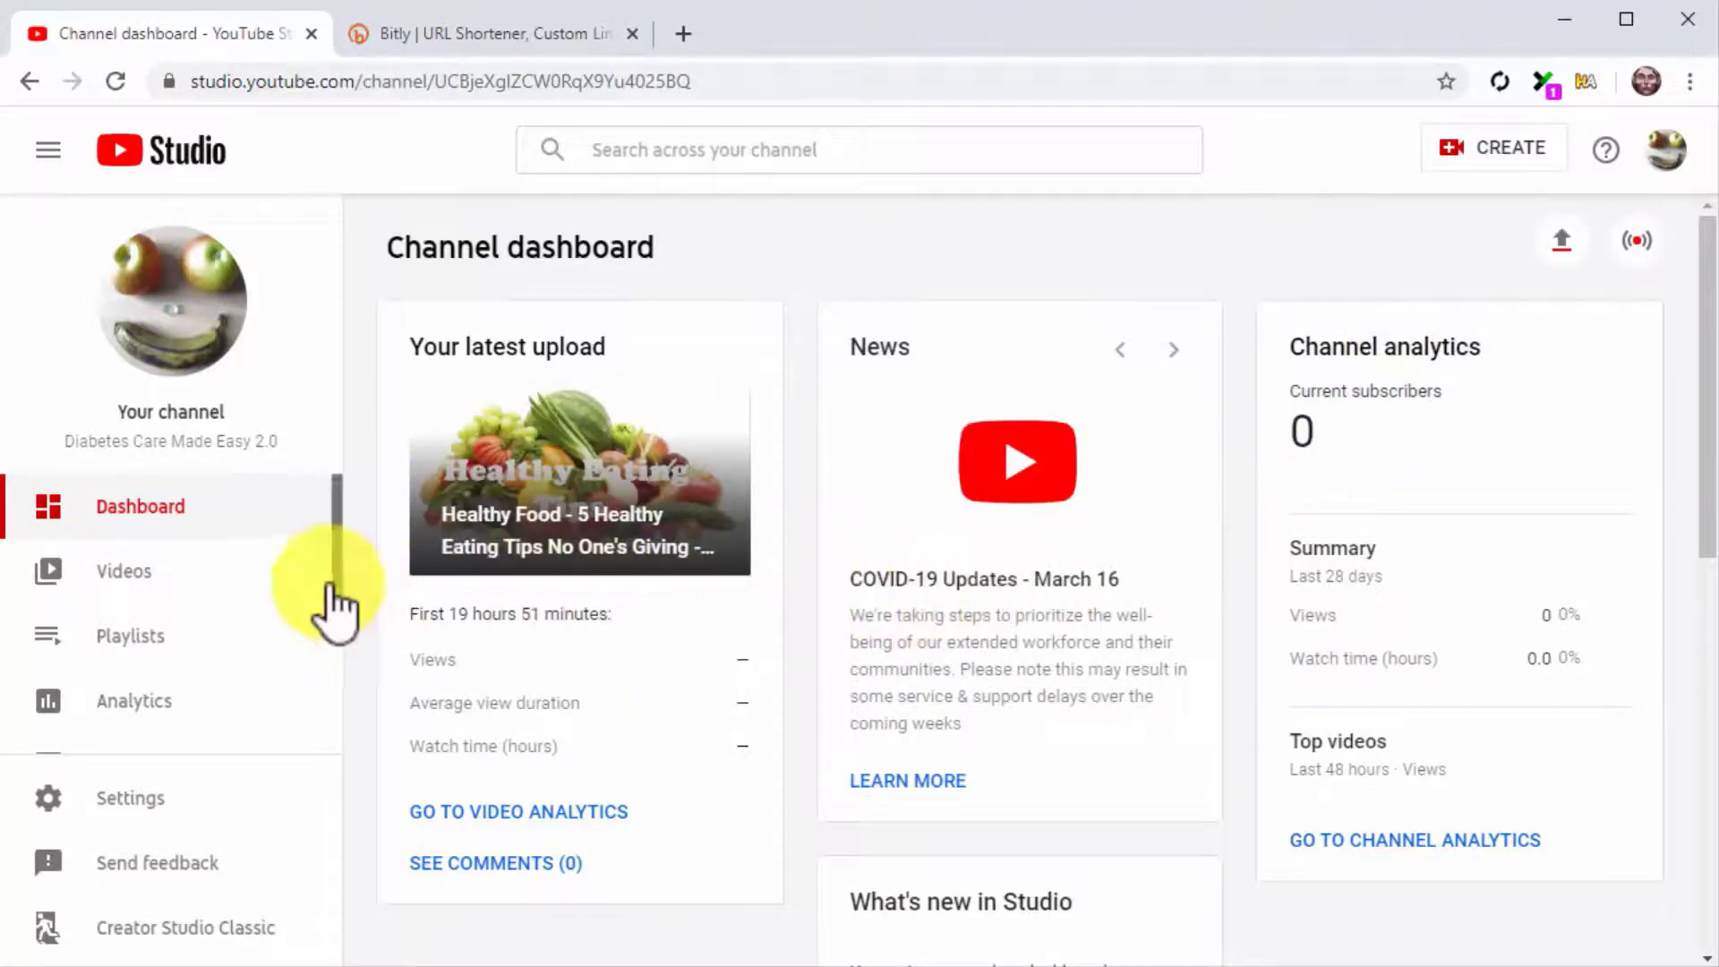
pyautogui.click(303, 573)
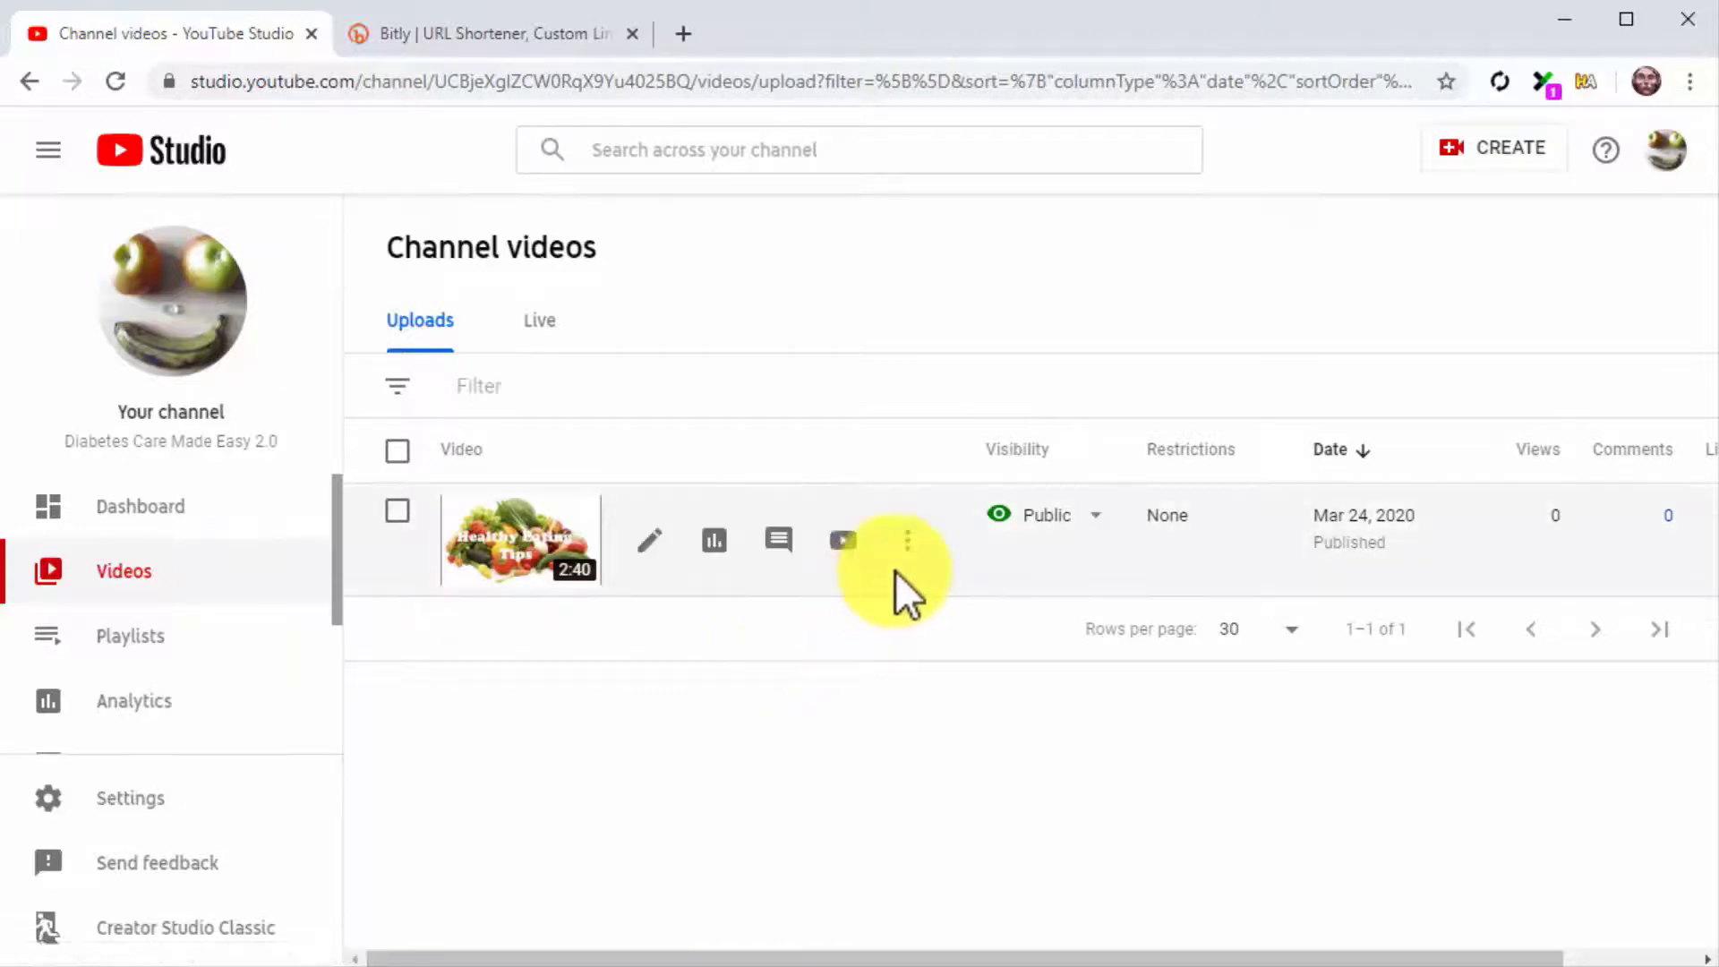
# Shorten the healthy eating tips video's shareable YouTube link on Bitly and copy the resulting short link
pyautogui.click(905, 542)
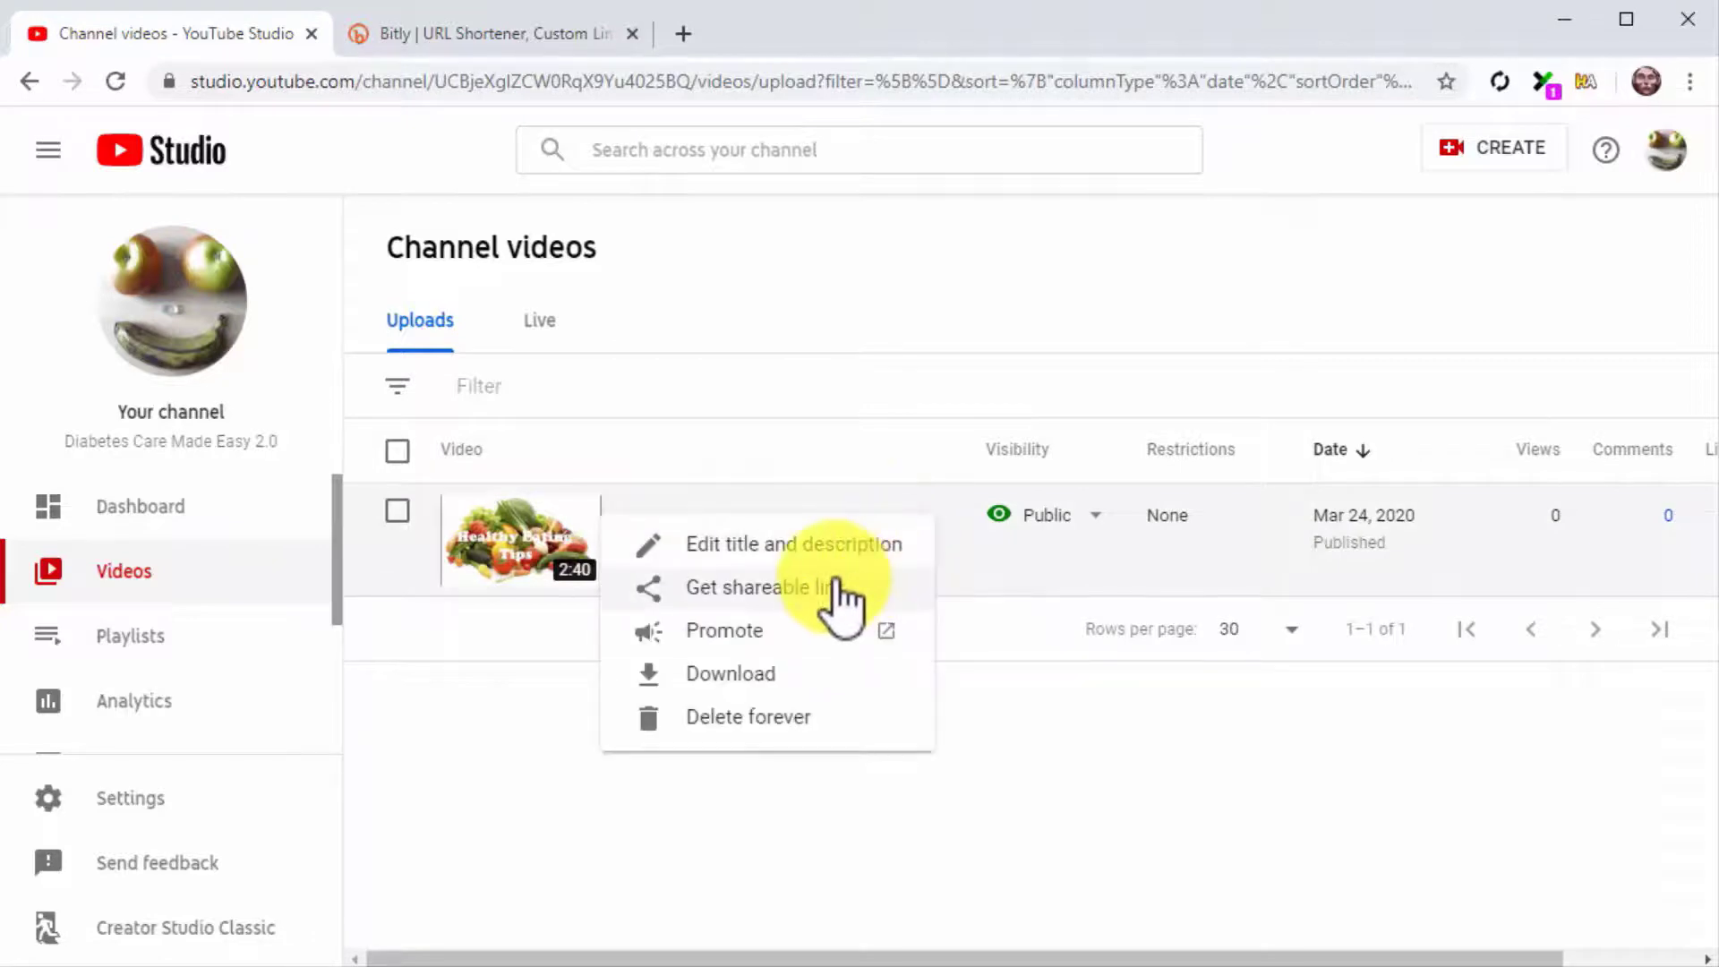
pyautogui.click(837, 586)
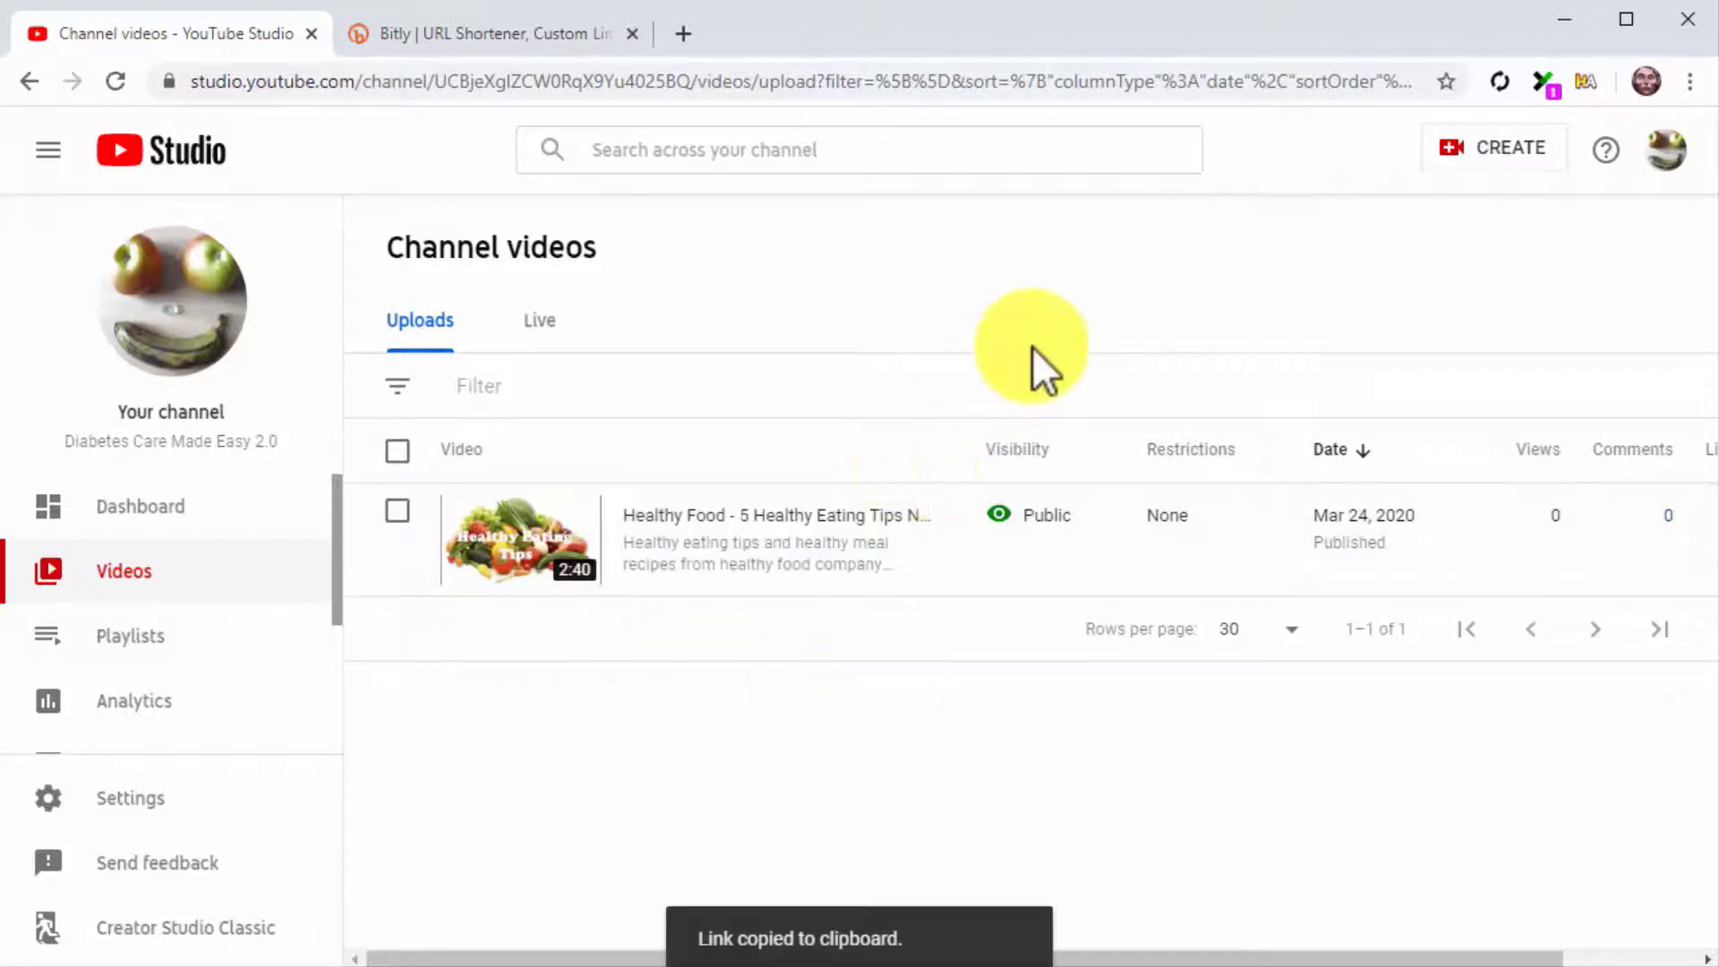
pyautogui.click(555, 40)
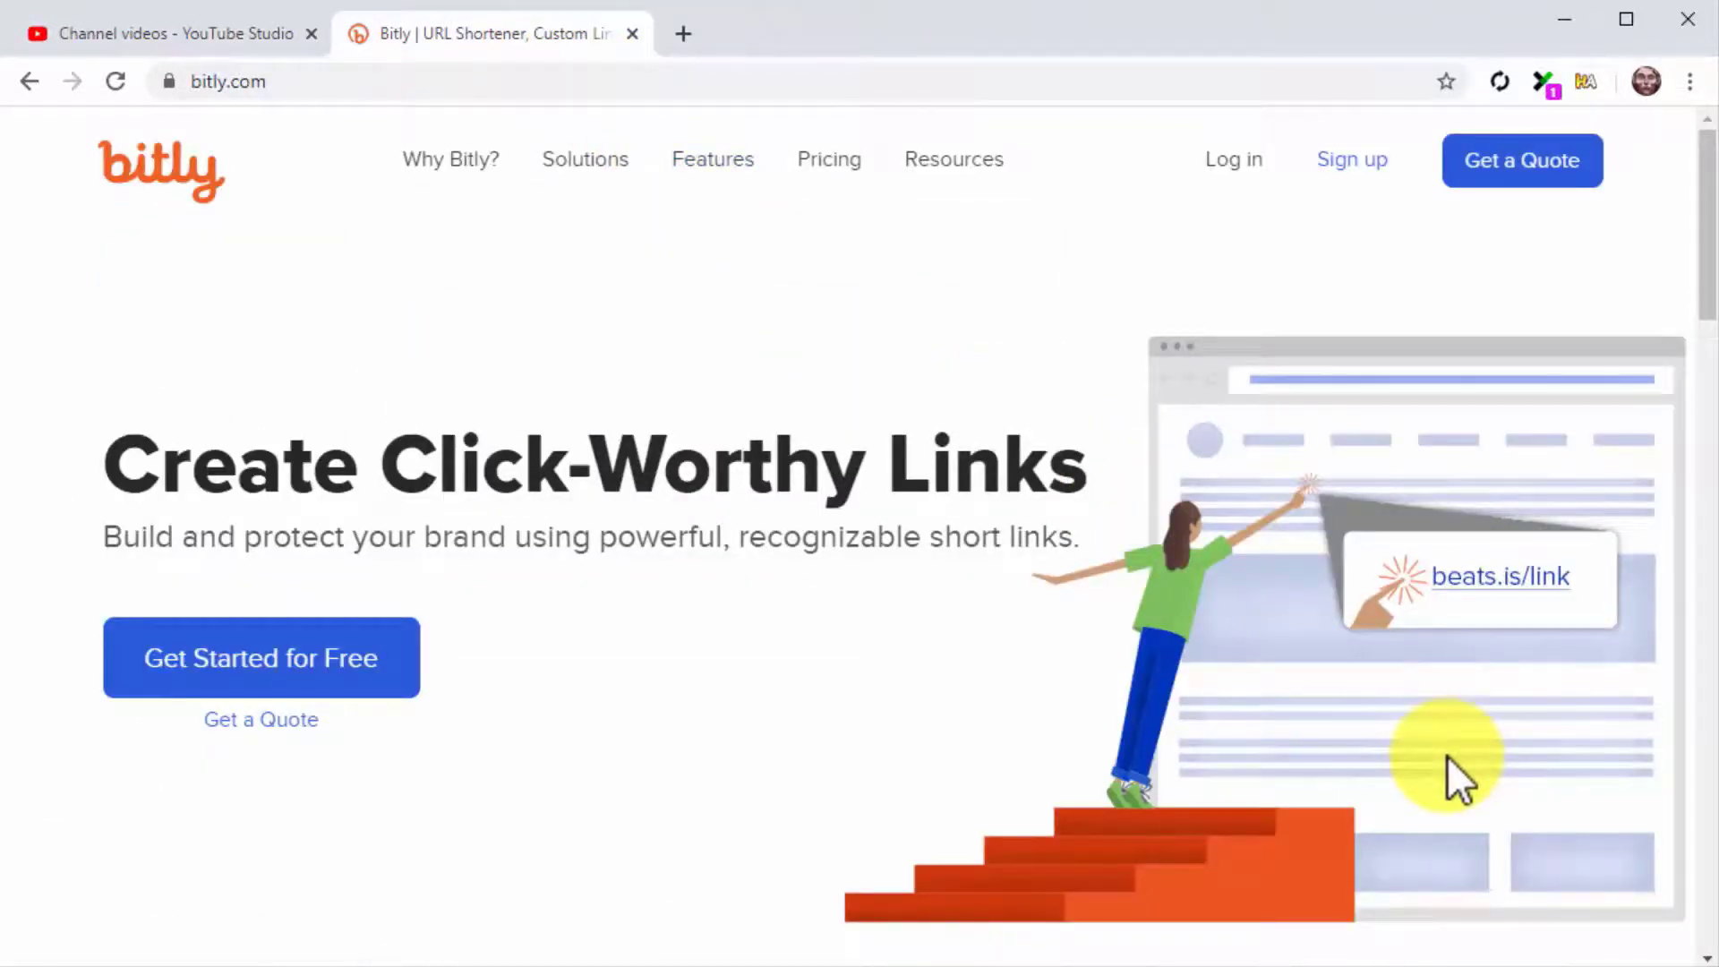
pyautogui.scroll(-3, 1447, 755)
pyautogui.scroll(-2, 1447, 756)
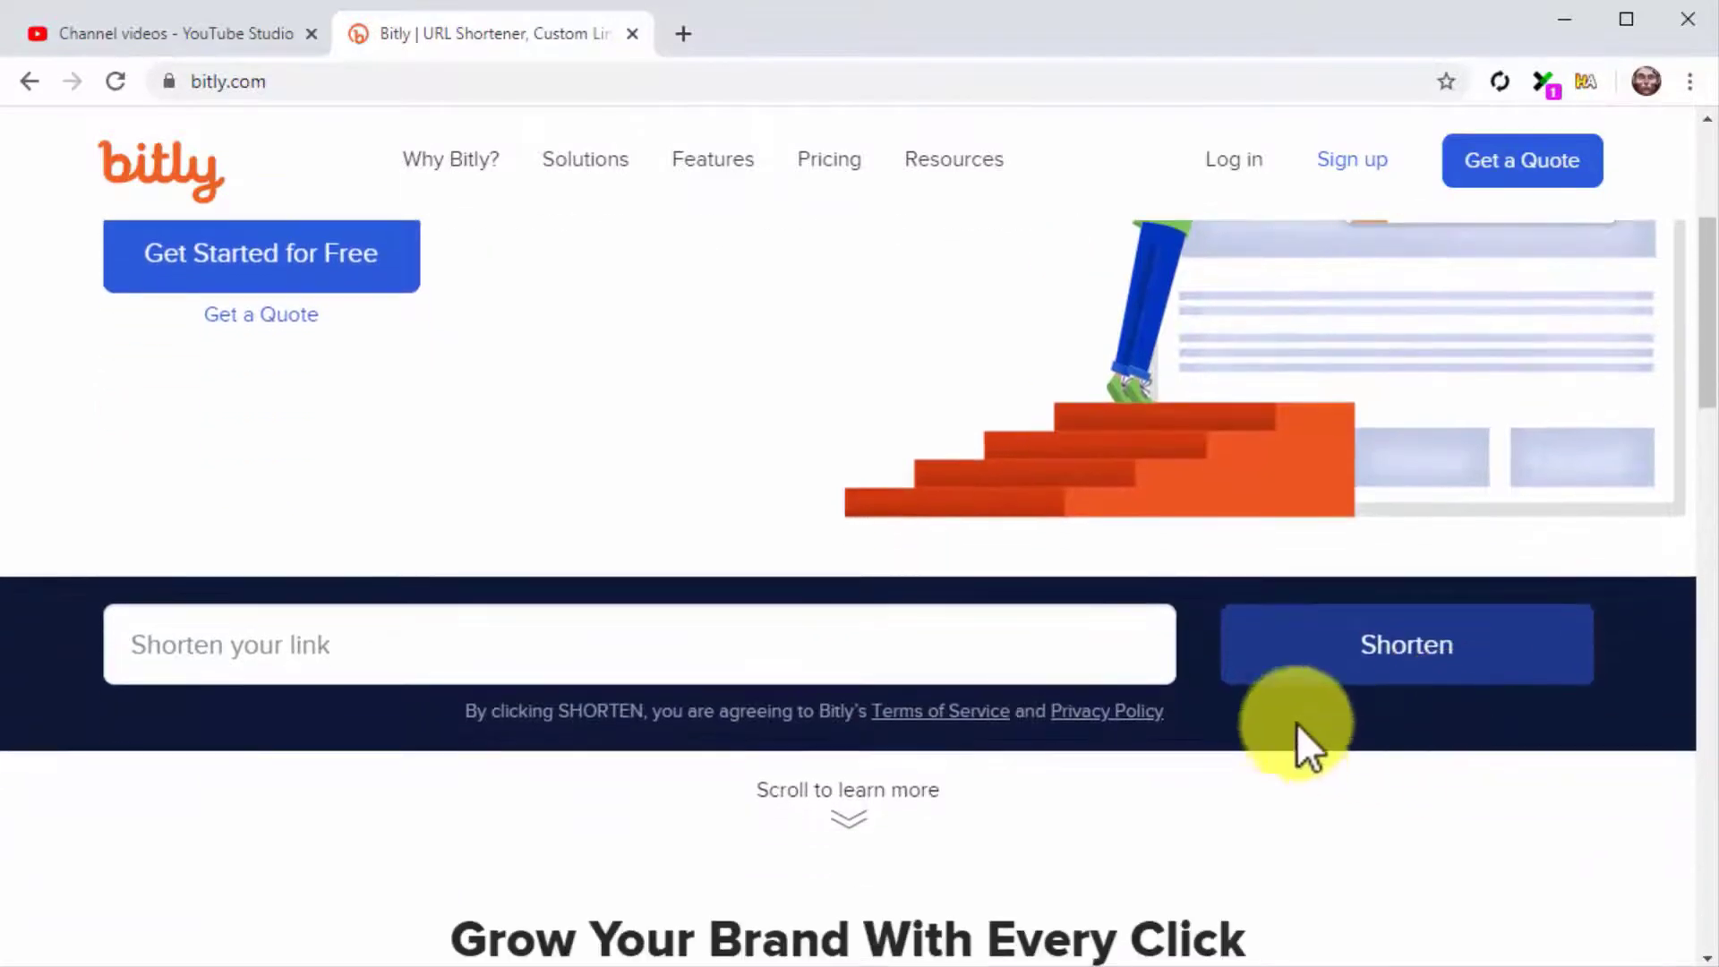
pyautogui.click(1086, 665)
pyautogui.hotkey('ctrl', 'v')
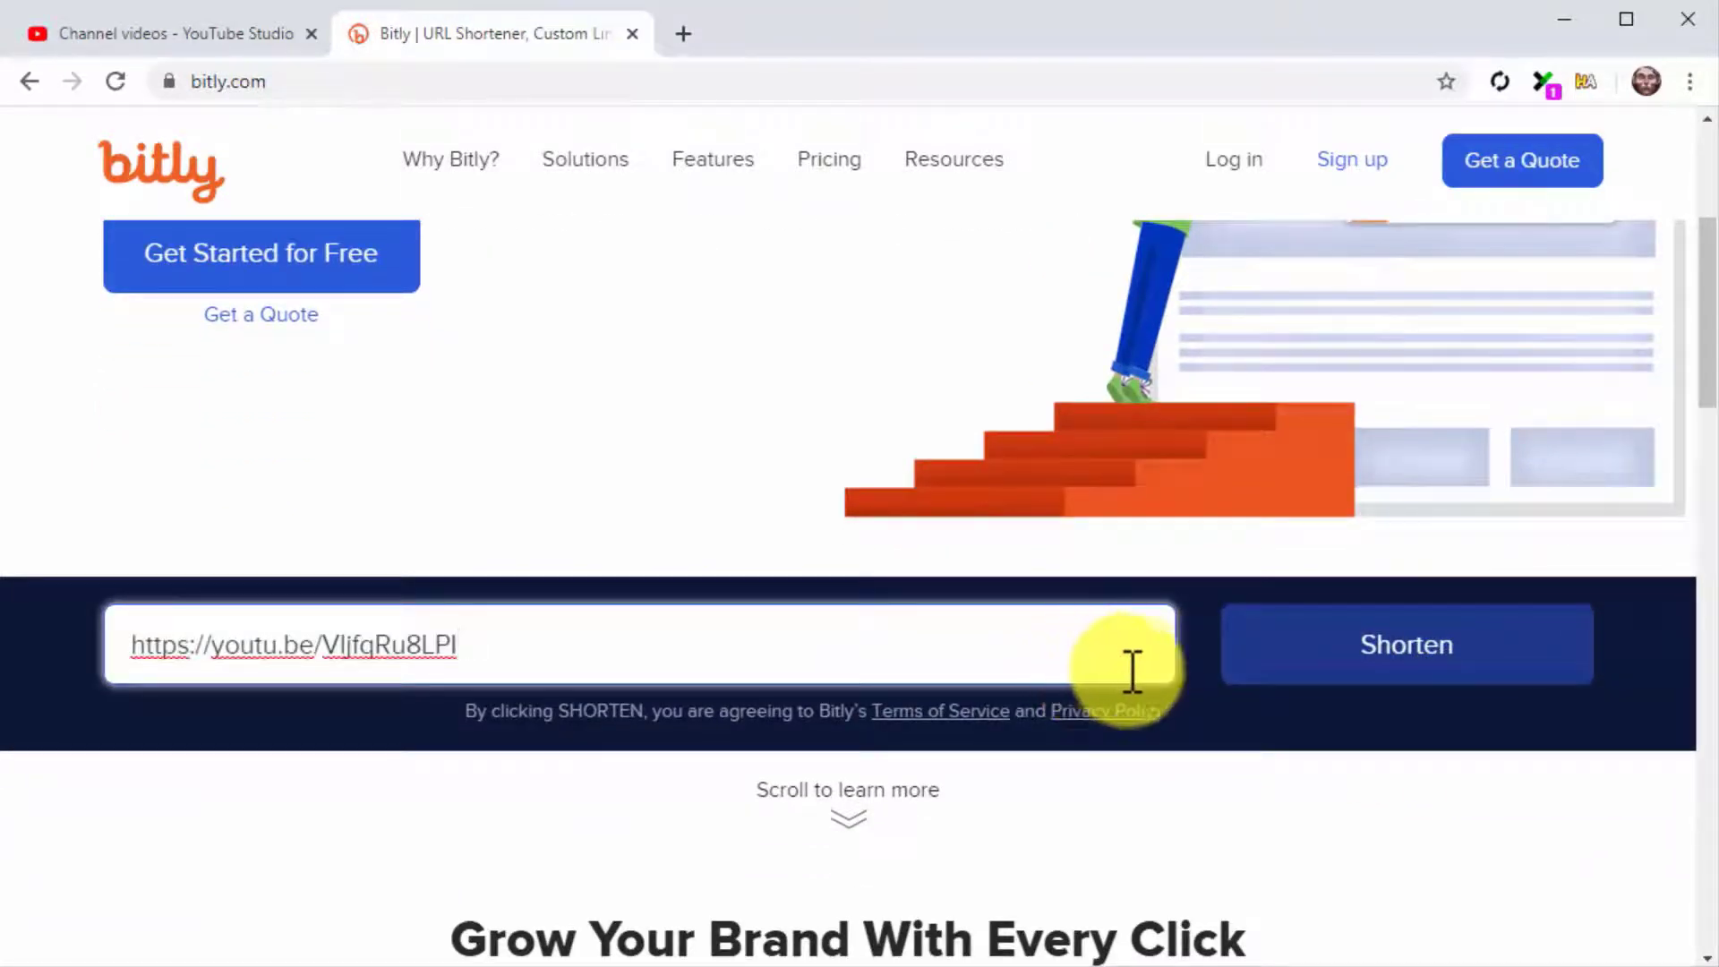
pyautogui.click(1469, 678)
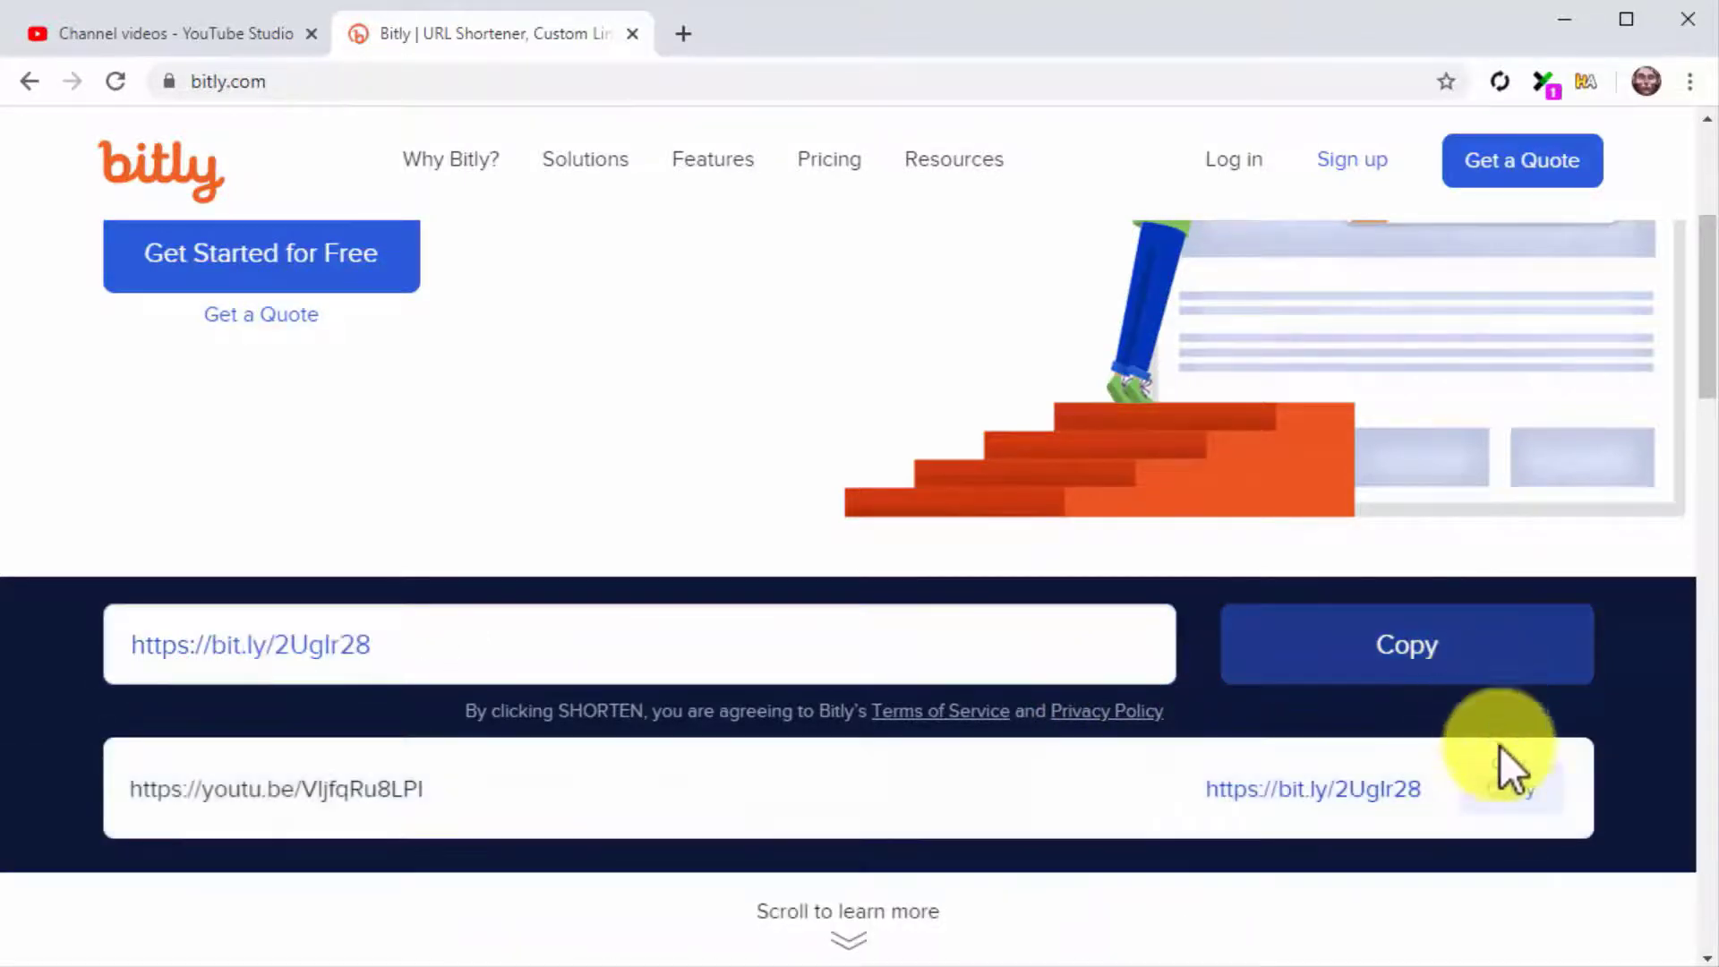
pyautogui.click(1524, 795)
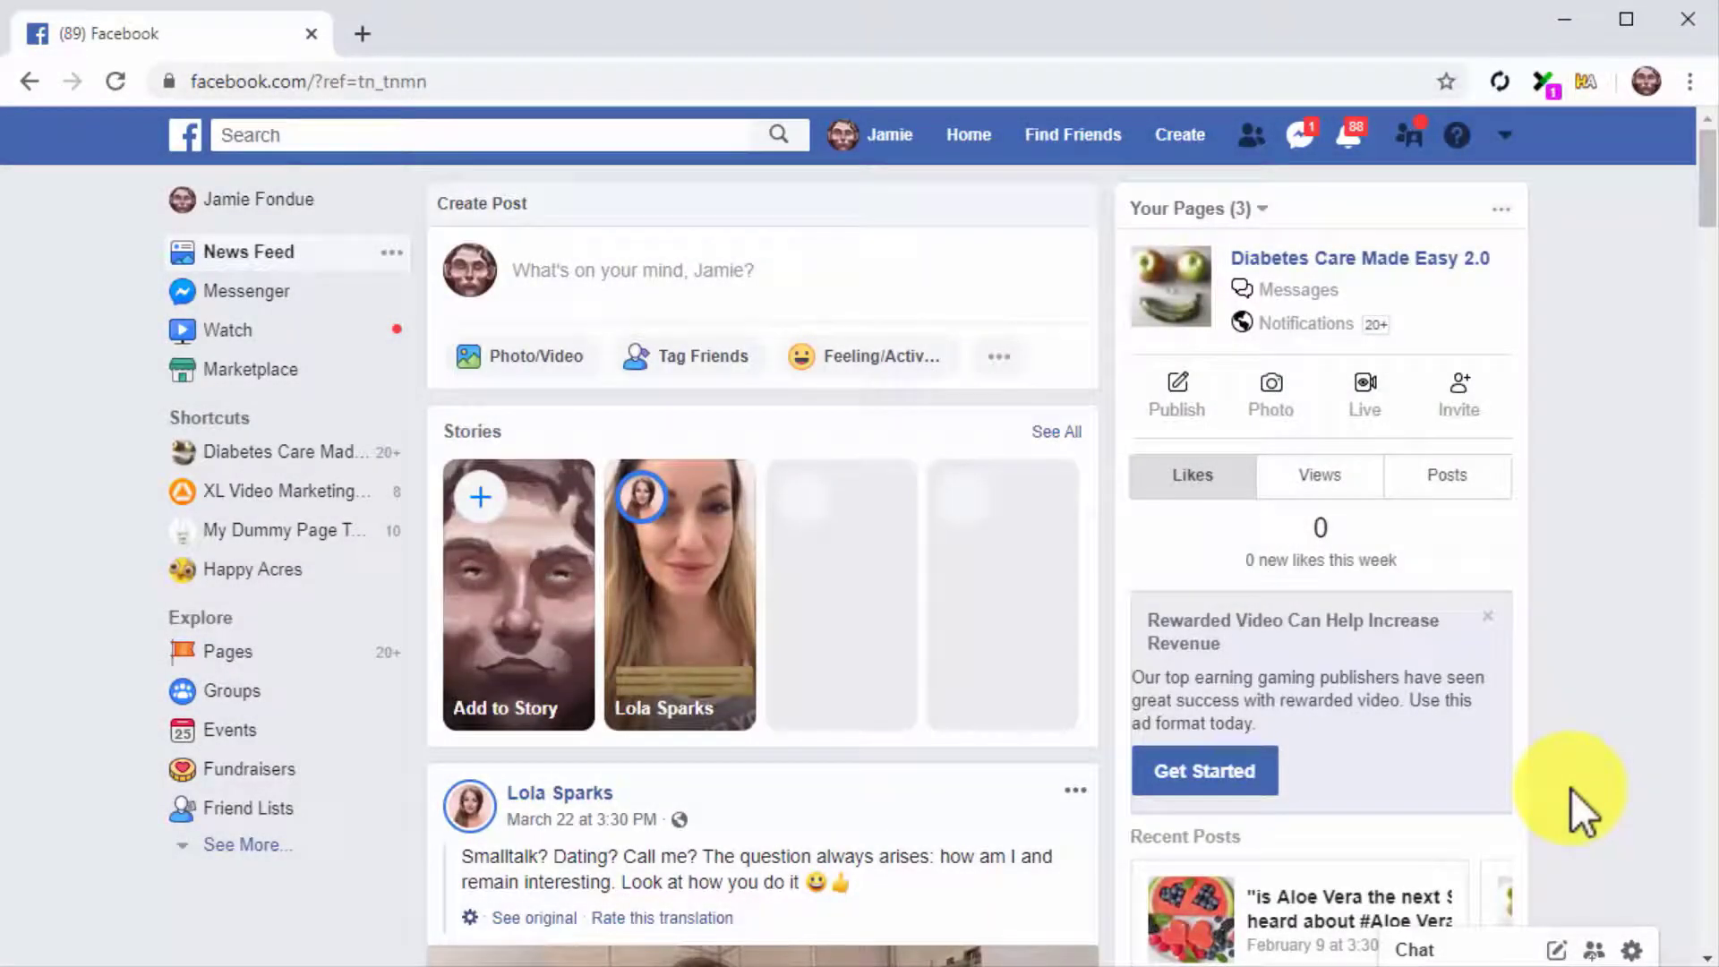
# Start a post on the Diabetes Care Made Easy 2.0 Facebook page with the heading "5 Healthy Eating Tips No One's Giving"
pyautogui.click(1378, 260)
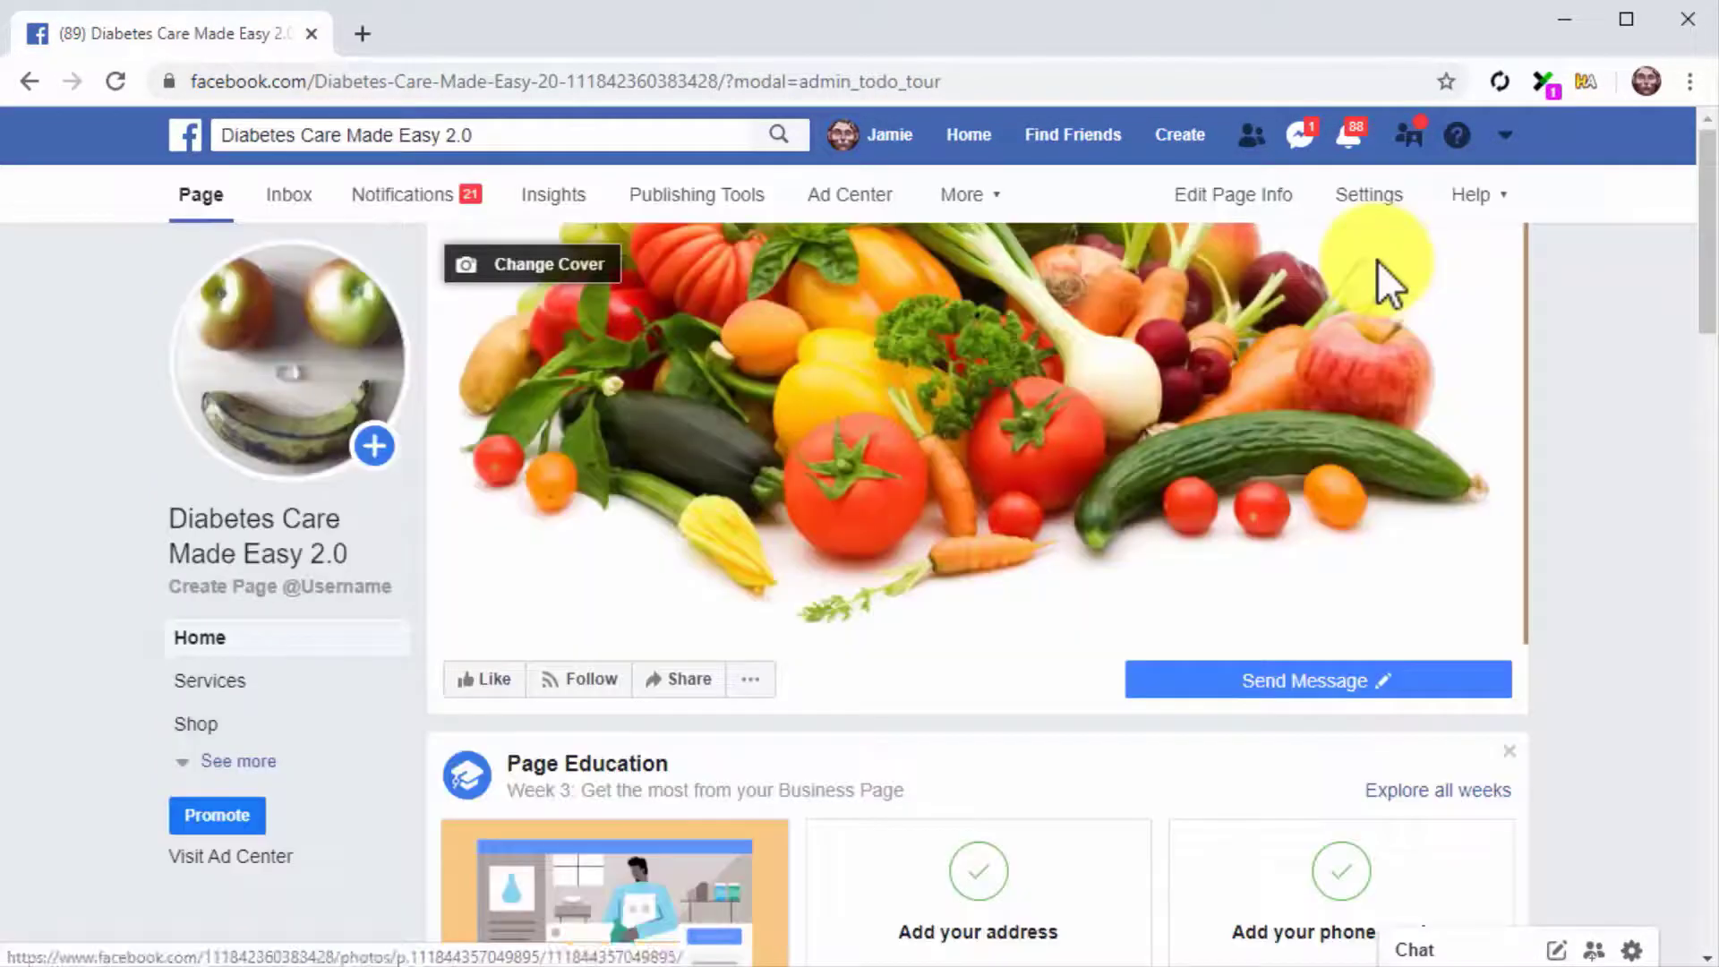
pyautogui.scroll(-2, 1377, 260)
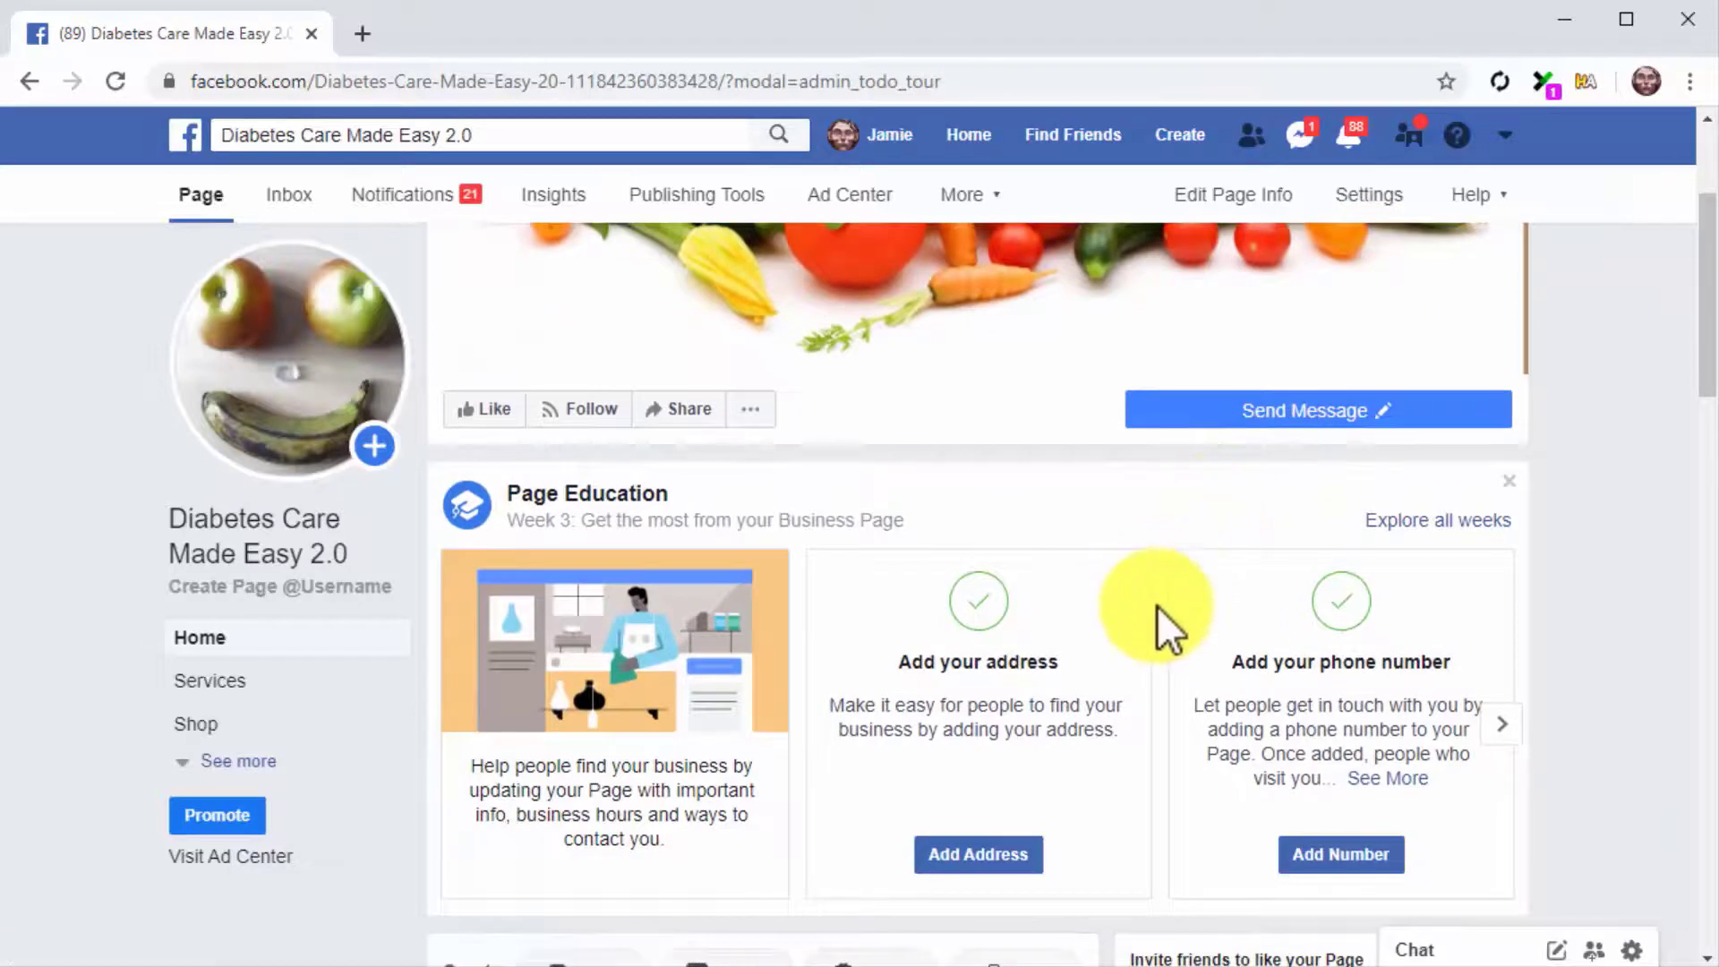
pyautogui.scroll(-1, 1151, 621)
pyautogui.scroll(-6, 1152, 622)
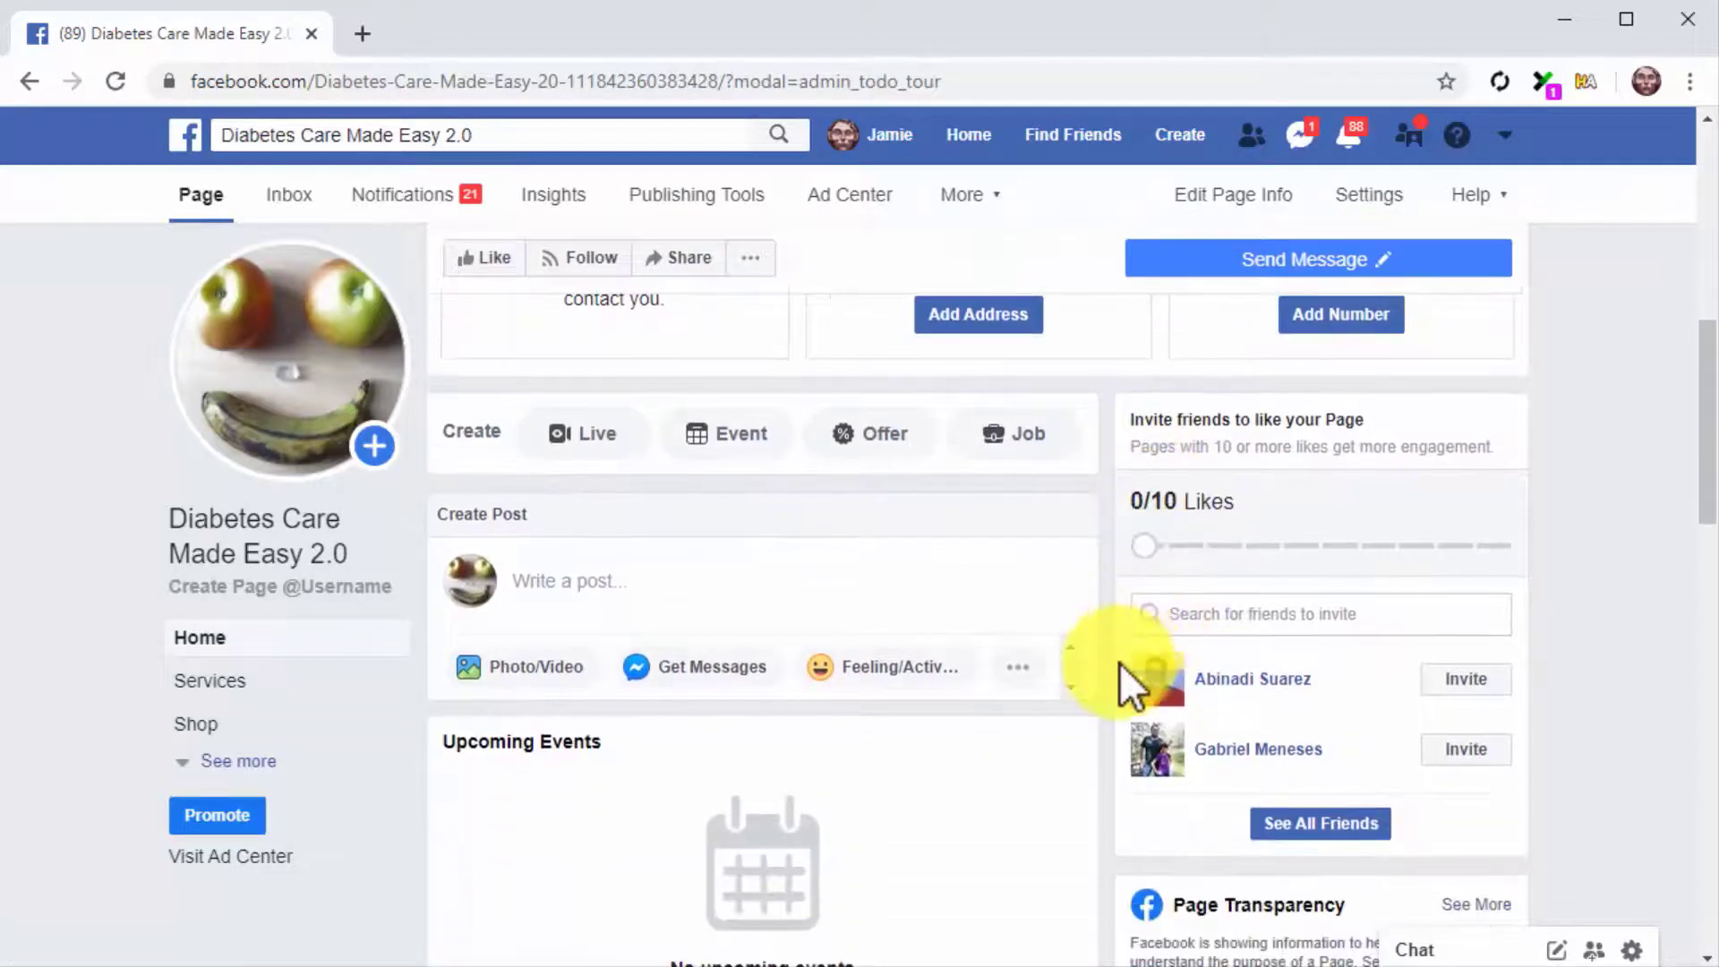
pyautogui.click(1013, 595)
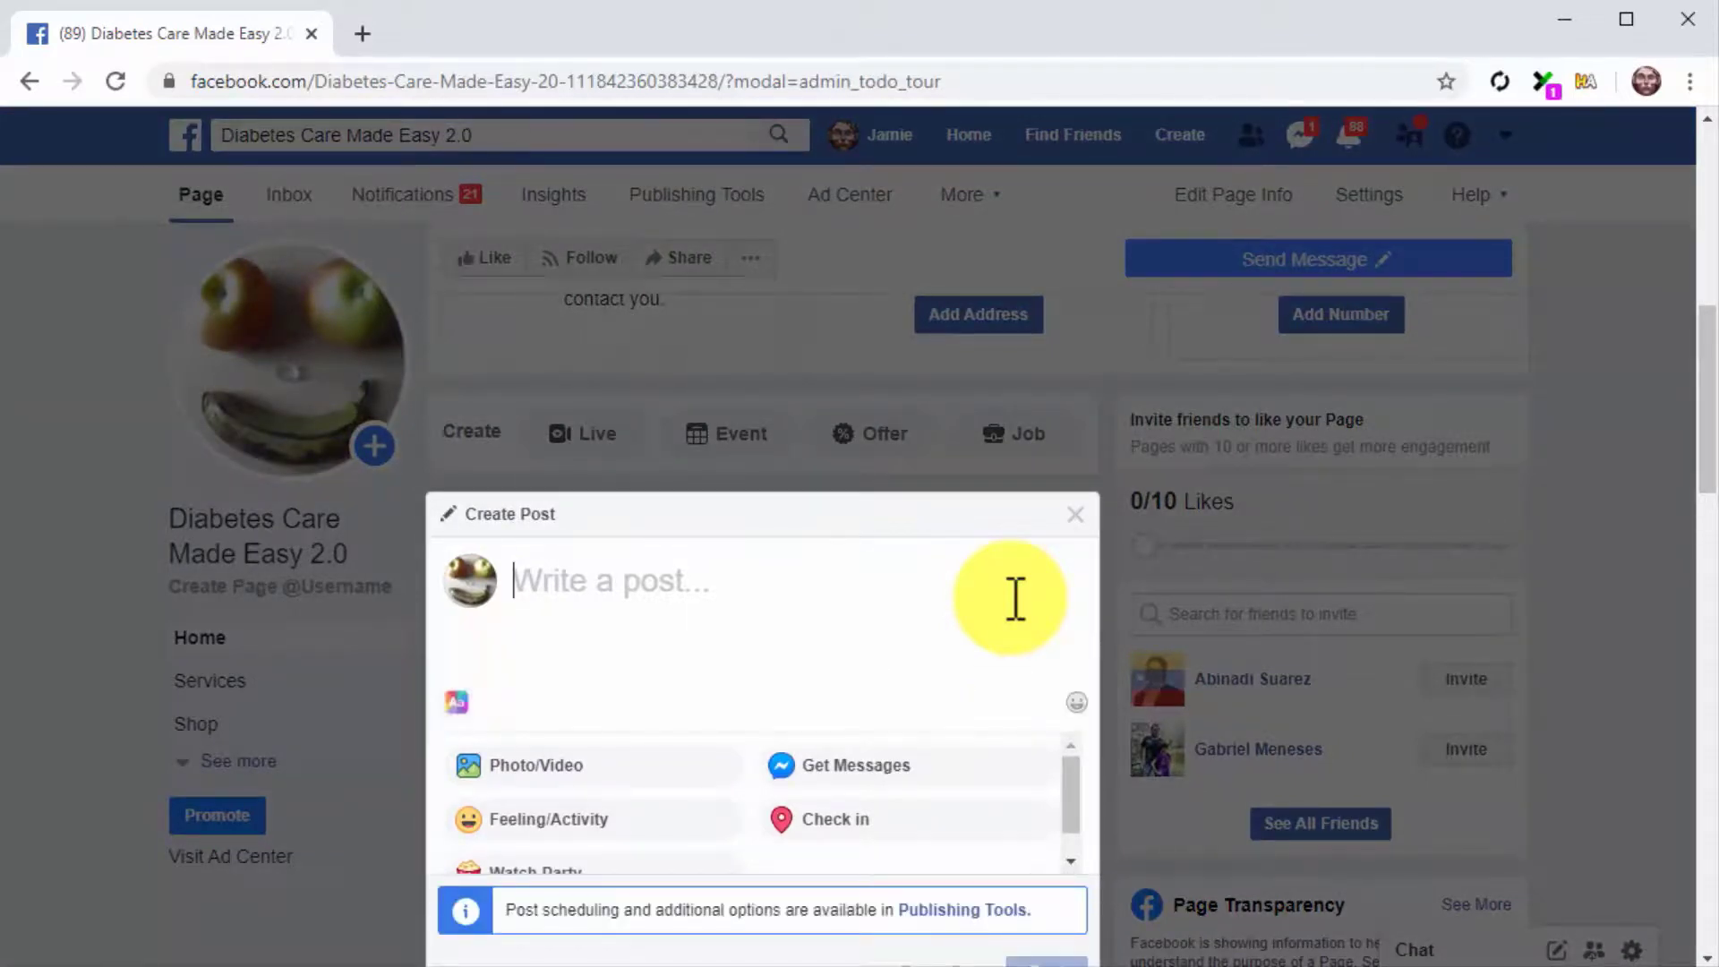
pyautogui.write('5 H')
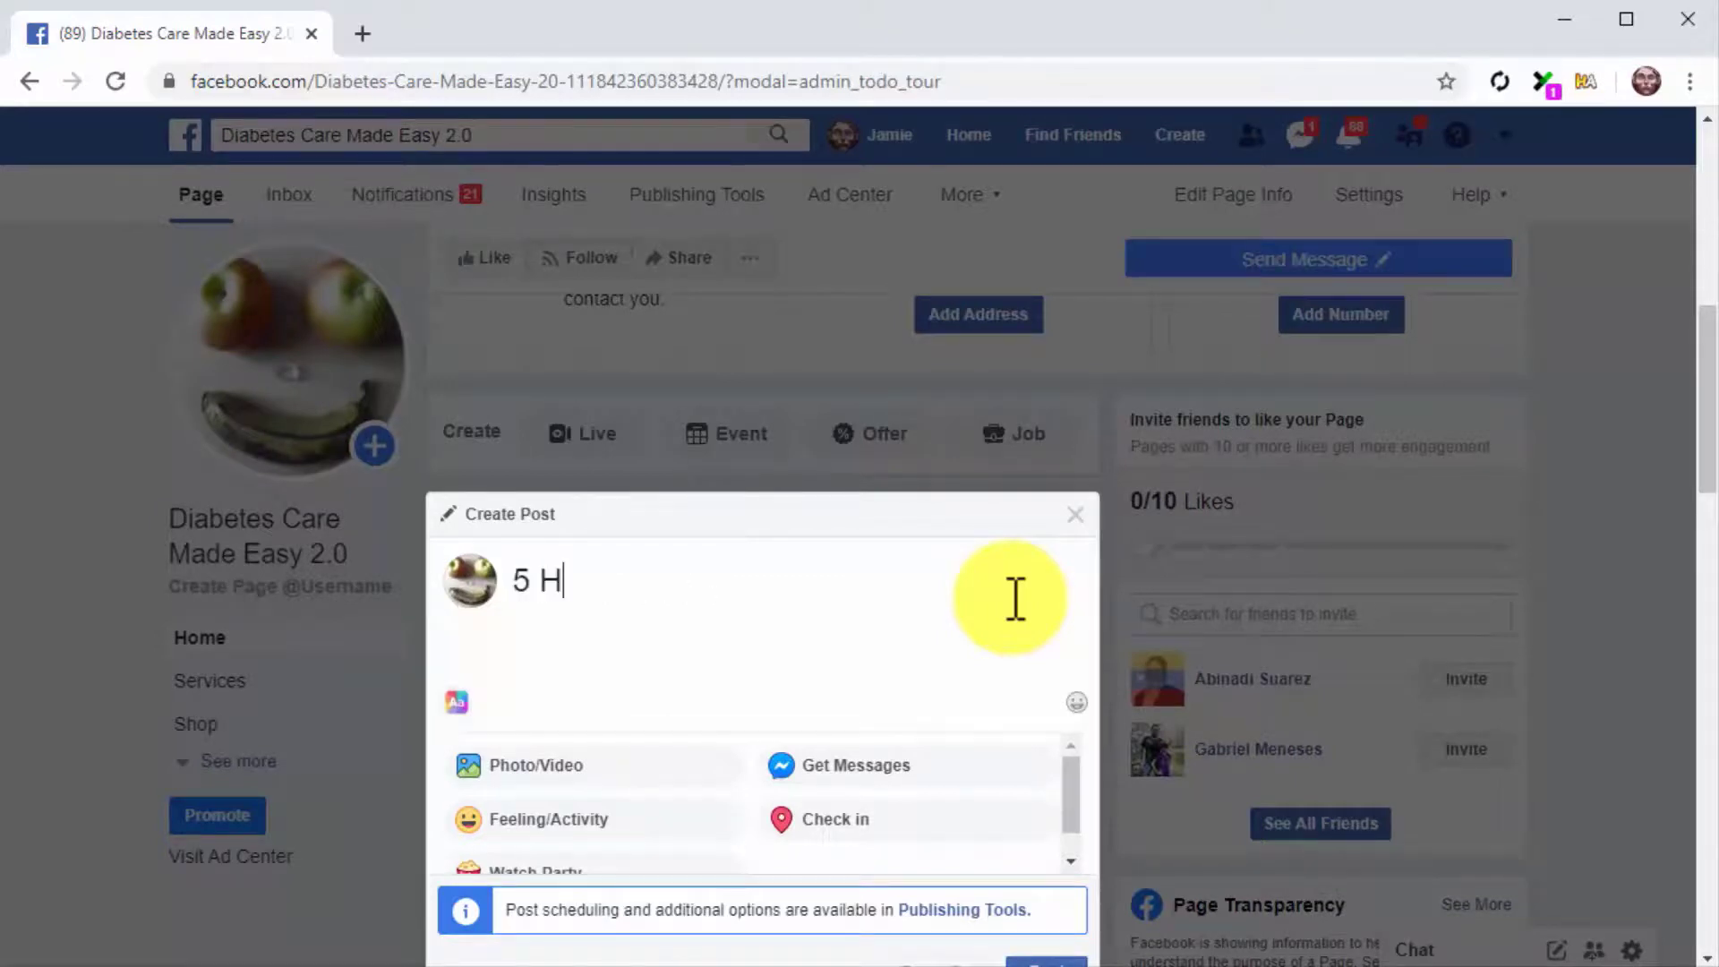
pyautogui.write("ealthy Eating Tips No One's Giving")
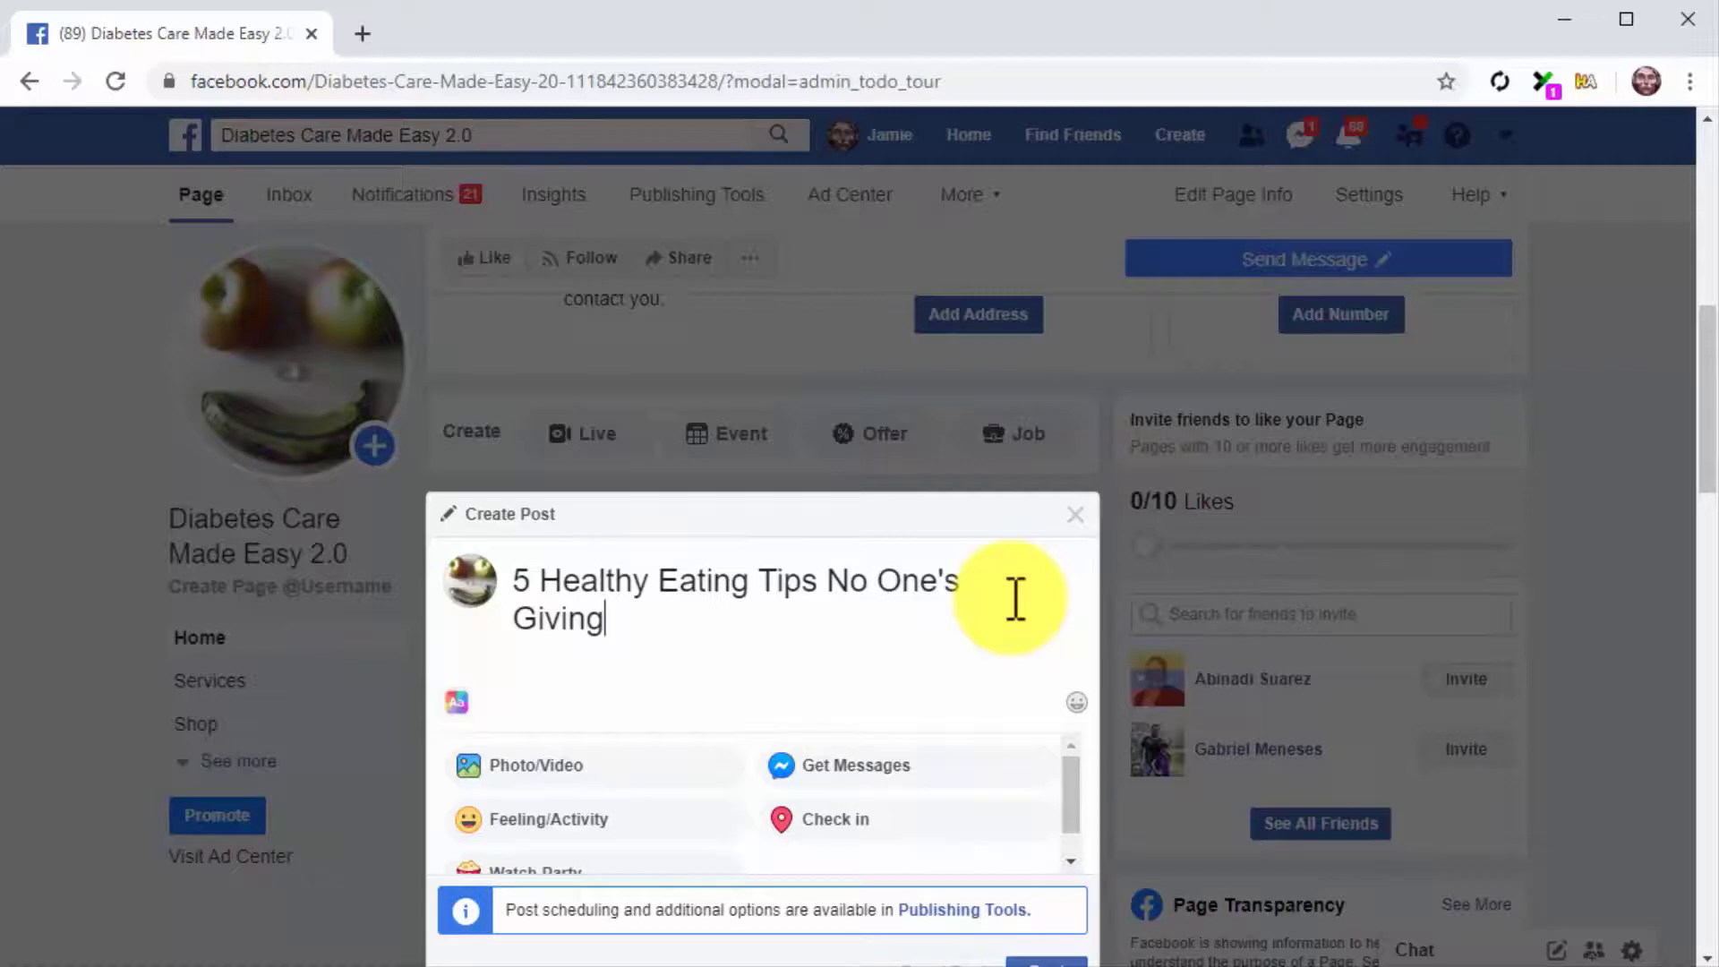
# Add the paragraph "Healthy food company insiders speak up! Click on the link down below to hear their advice." below the heading
pyautogui.press('Return')
pyautogui.press('Return')
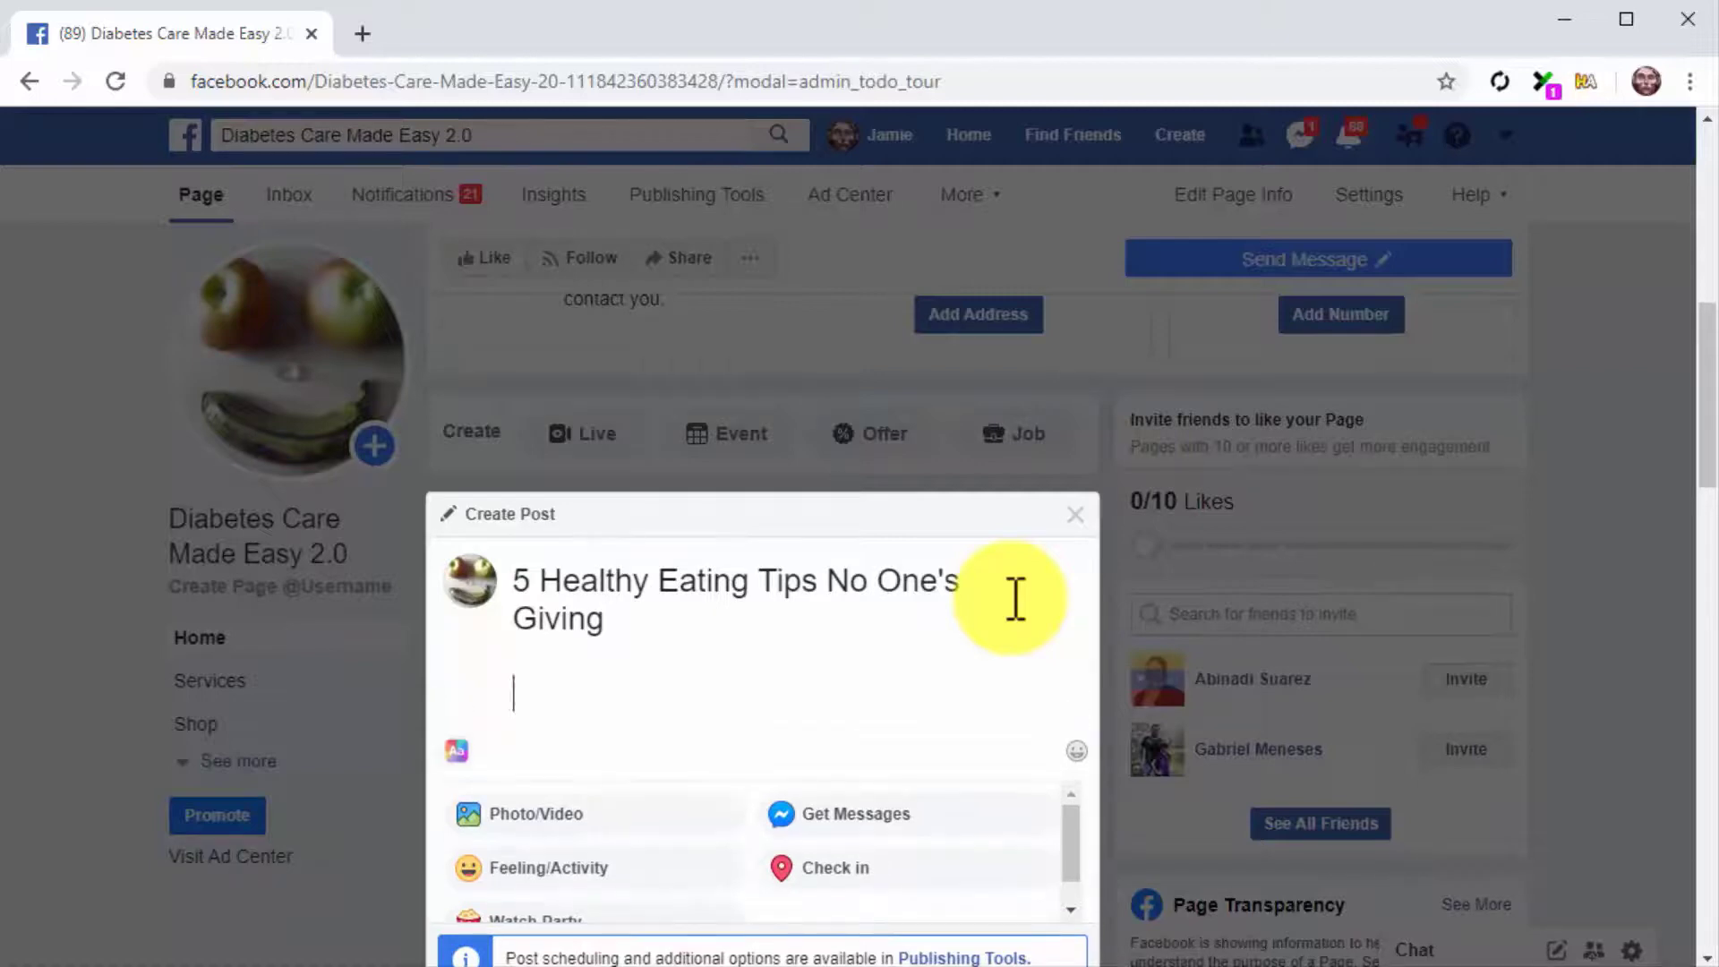
pyautogui.write('Healthy')
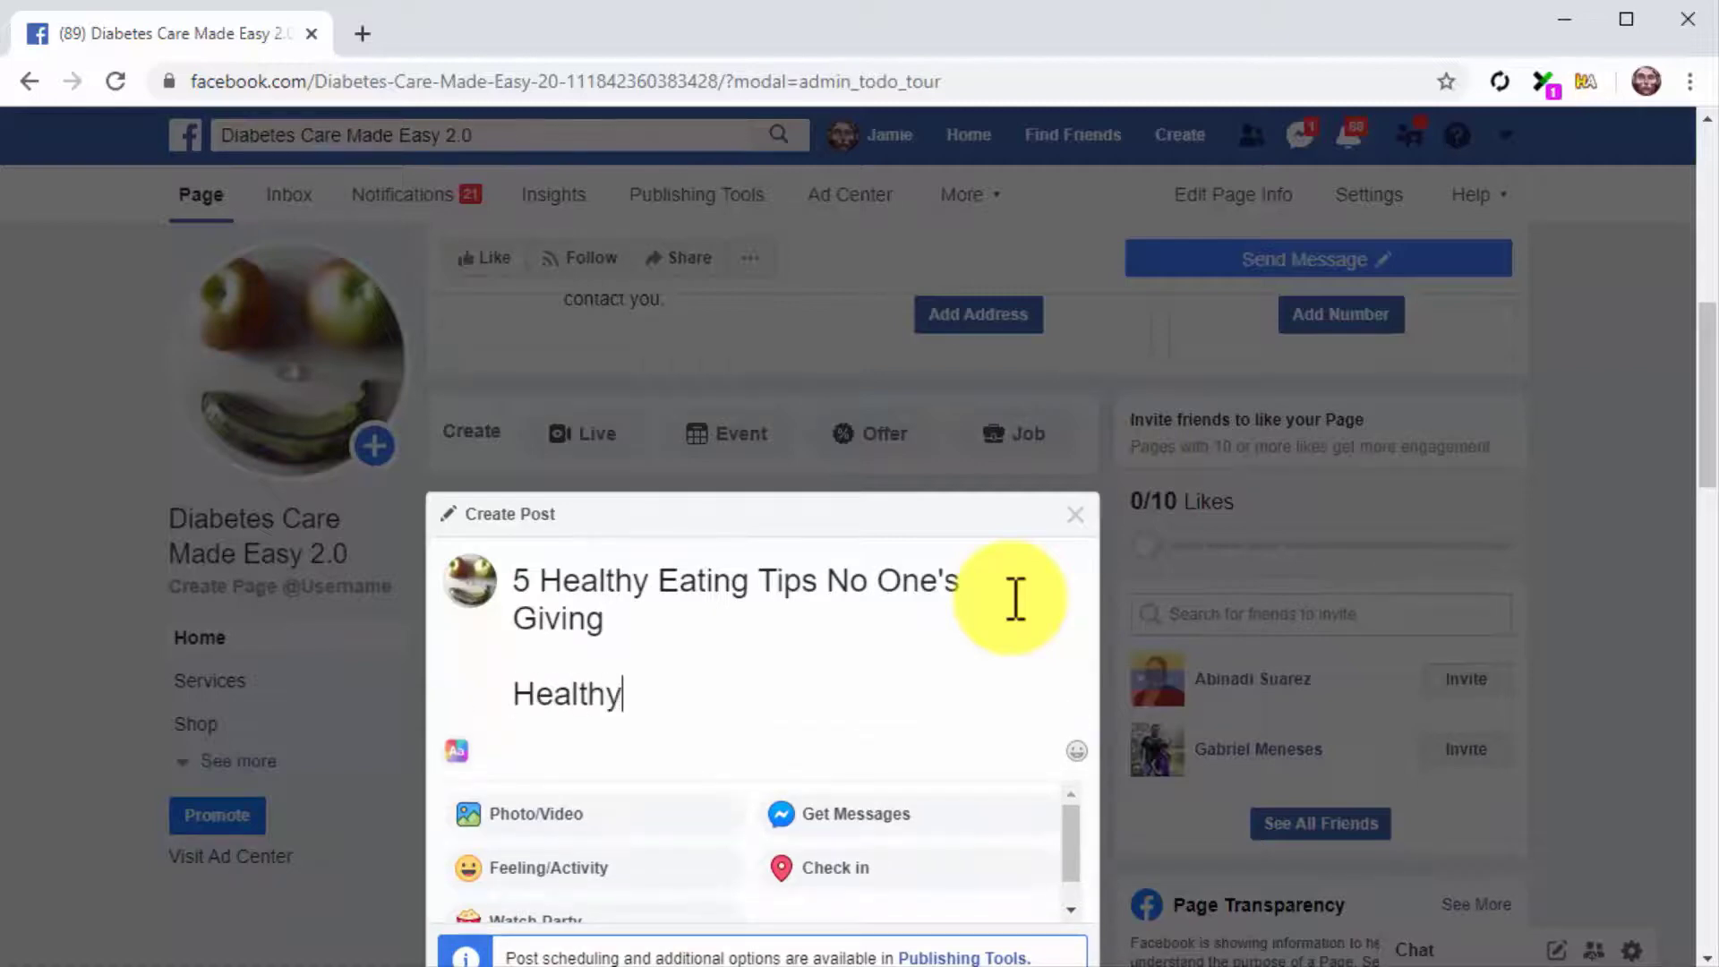
pyautogui.write(' food company insiders speak up!')
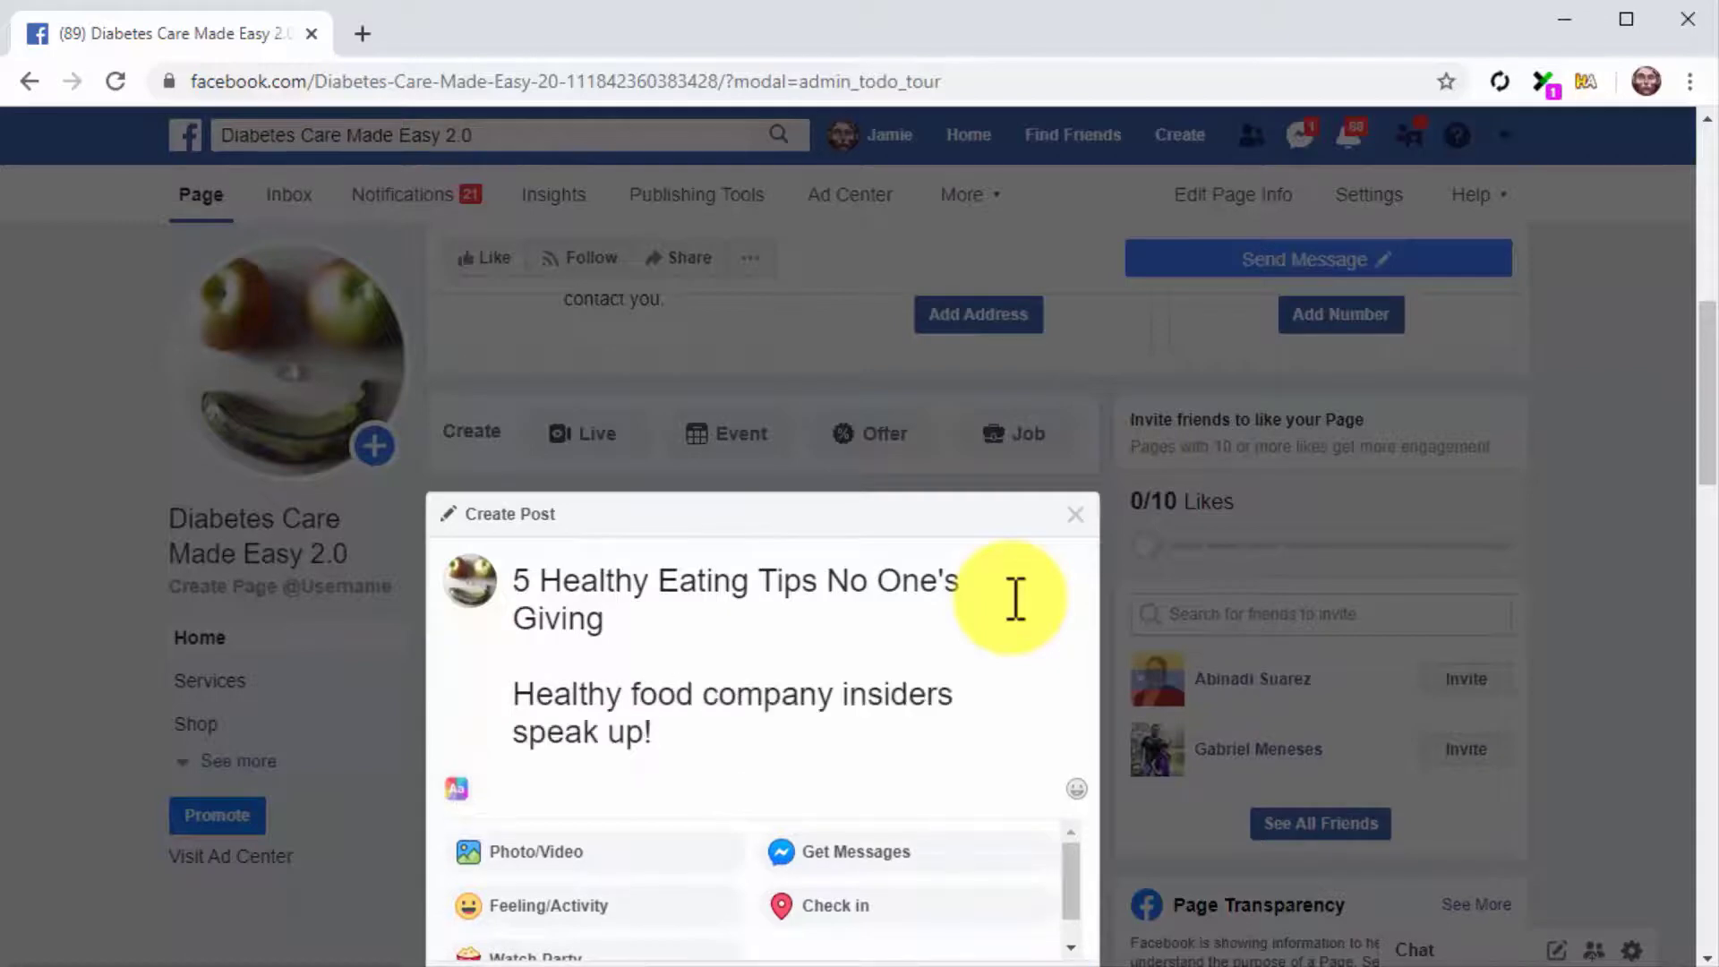
pyautogui.write(' Click on')
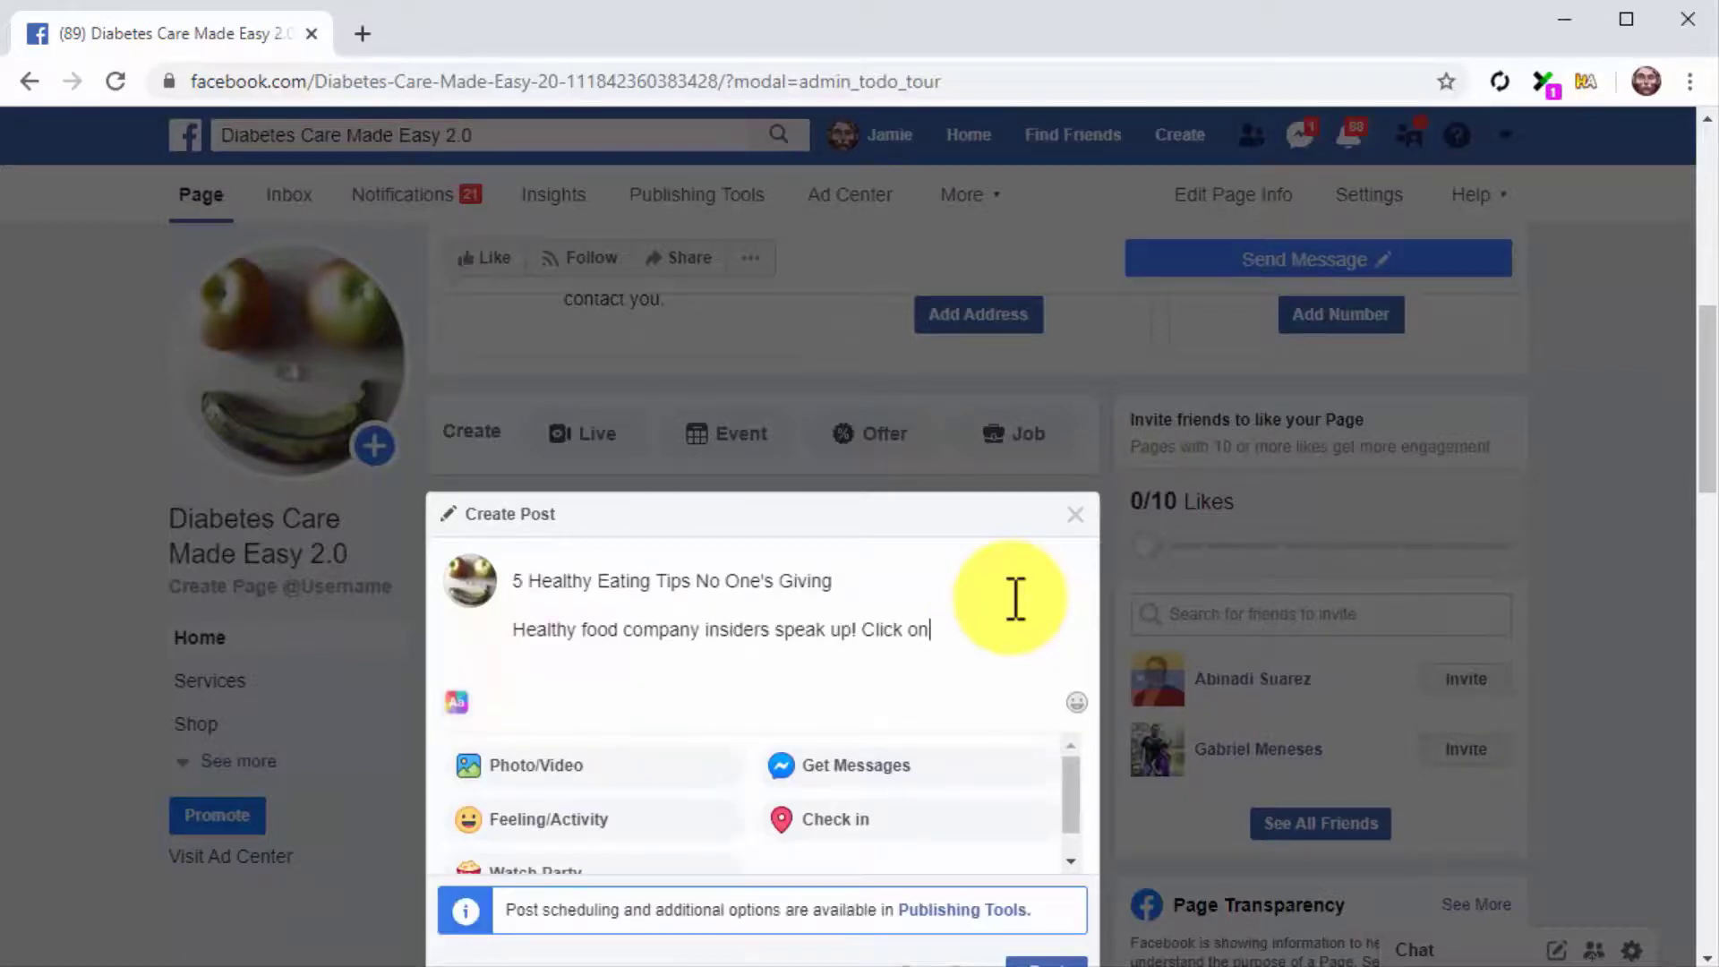
pyautogui.write(' the link down below to hear their advice.')
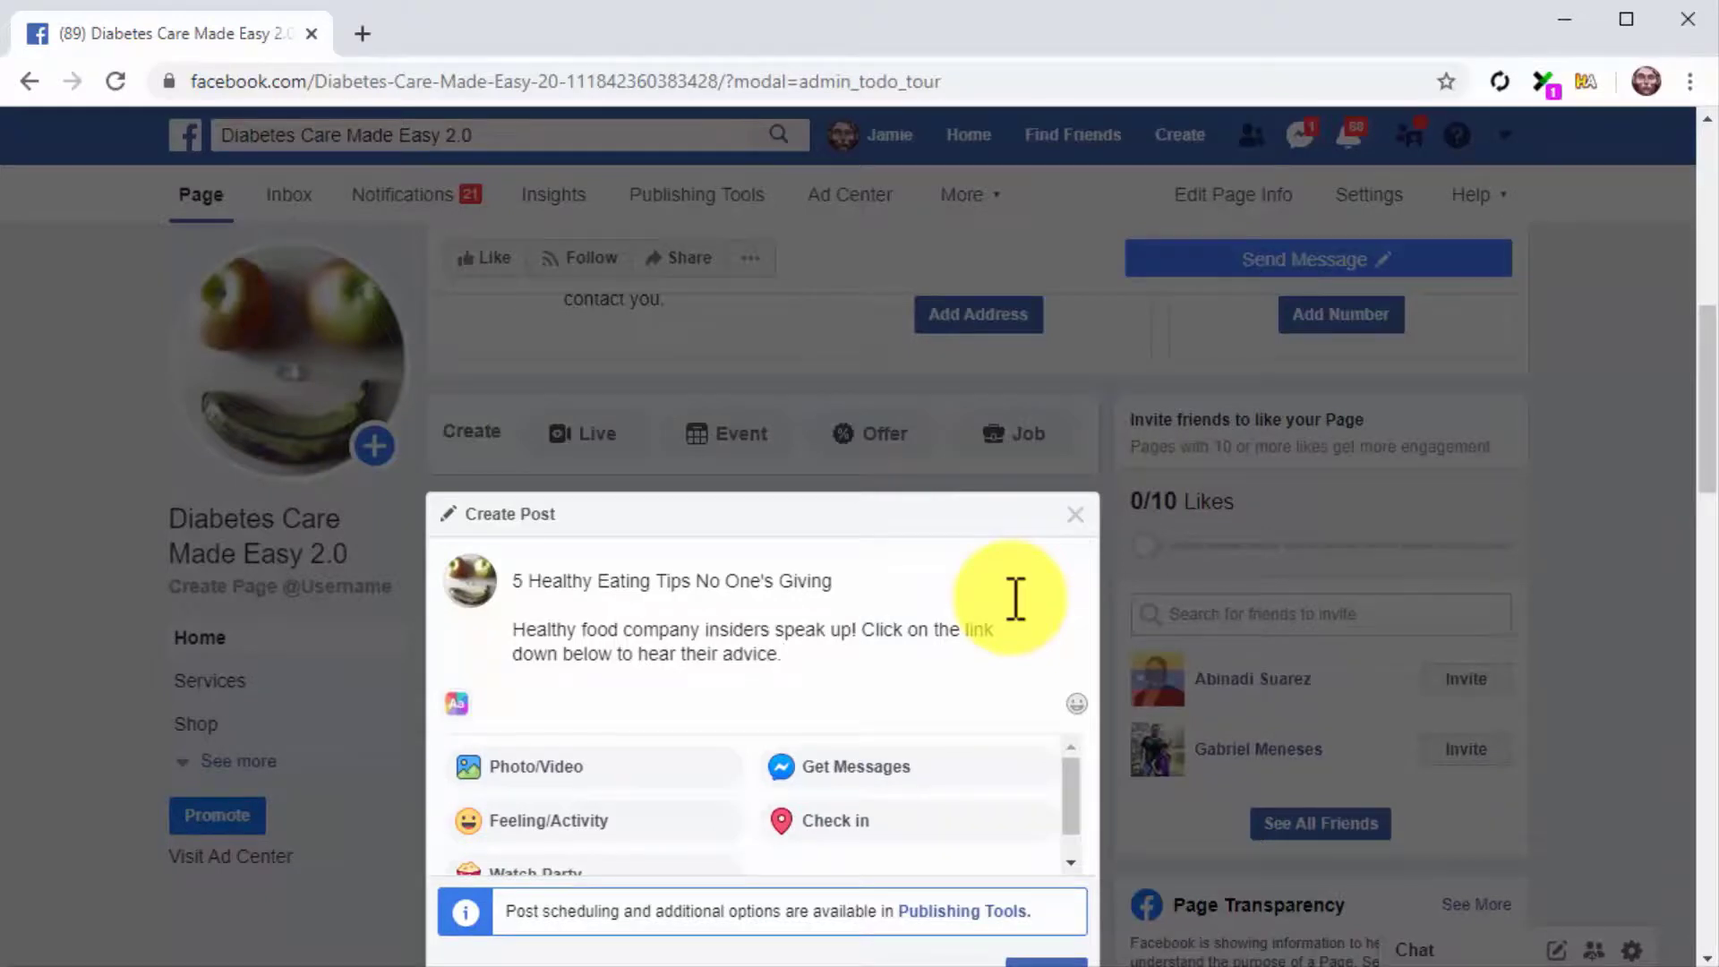
pyautogui.press('Return')
pyautogui.press('Return')
pyautogui.write('https://bit.ly/2UgIr28')
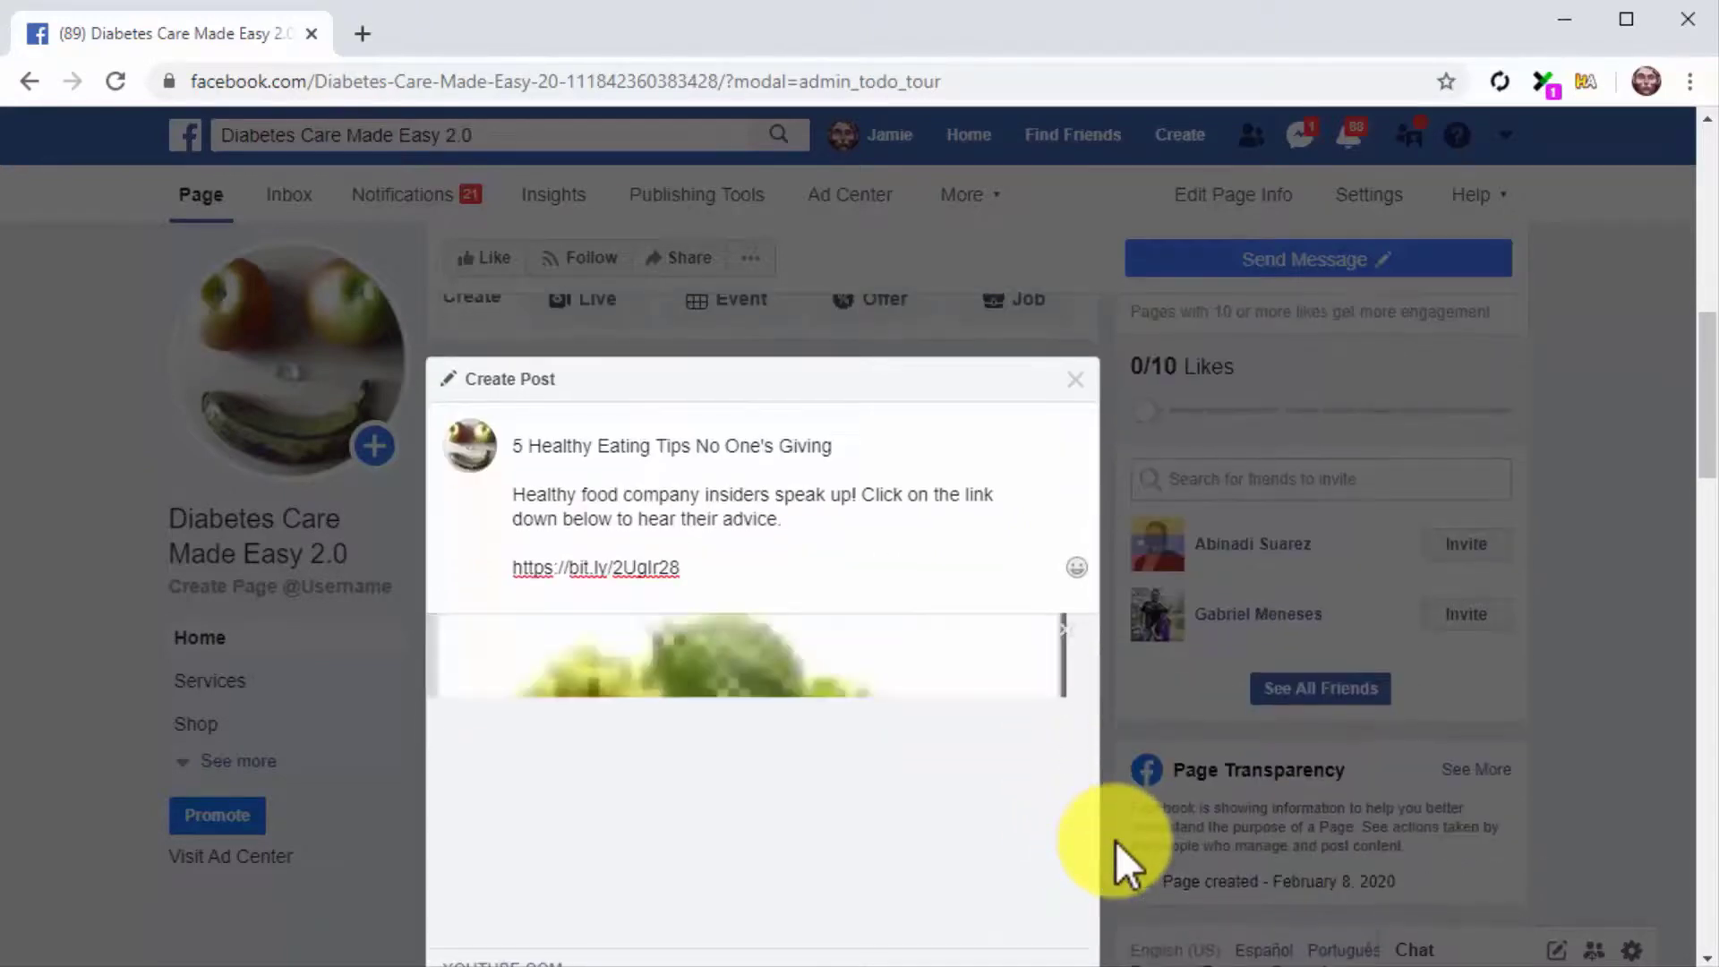
pyautogui.click(1065, 628)
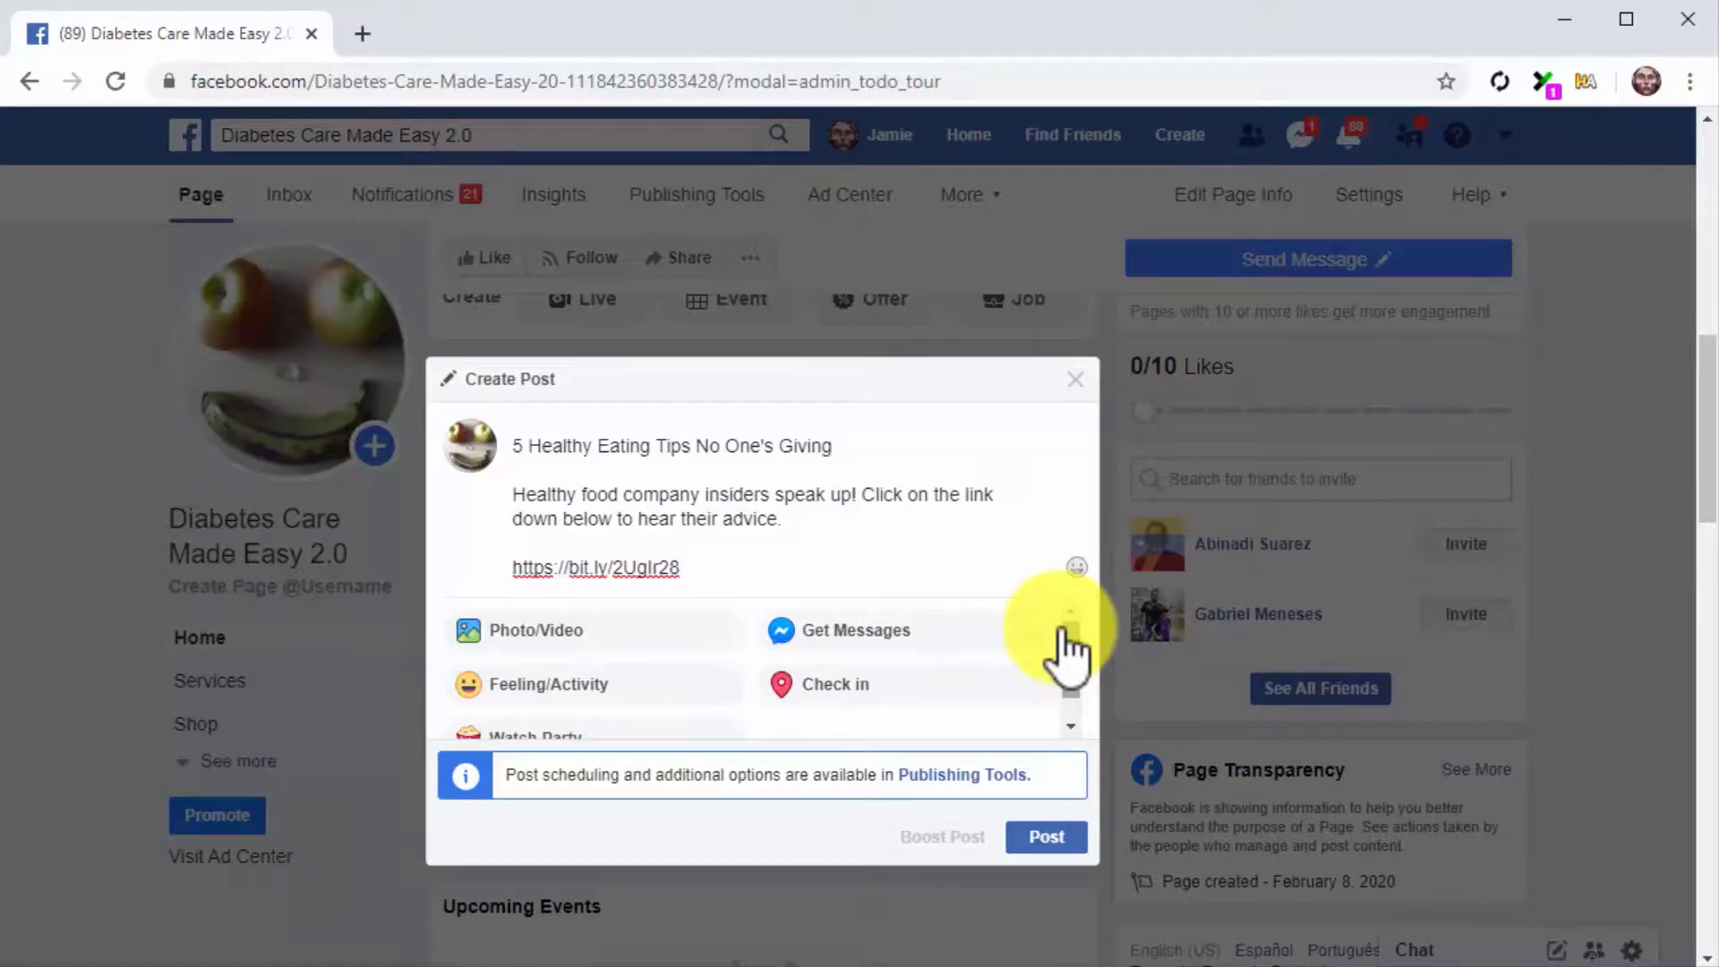
# Attach the Thumbnail picture from the My Business folder to the Facebook post and publish it
pyautogui.click(663, 631)
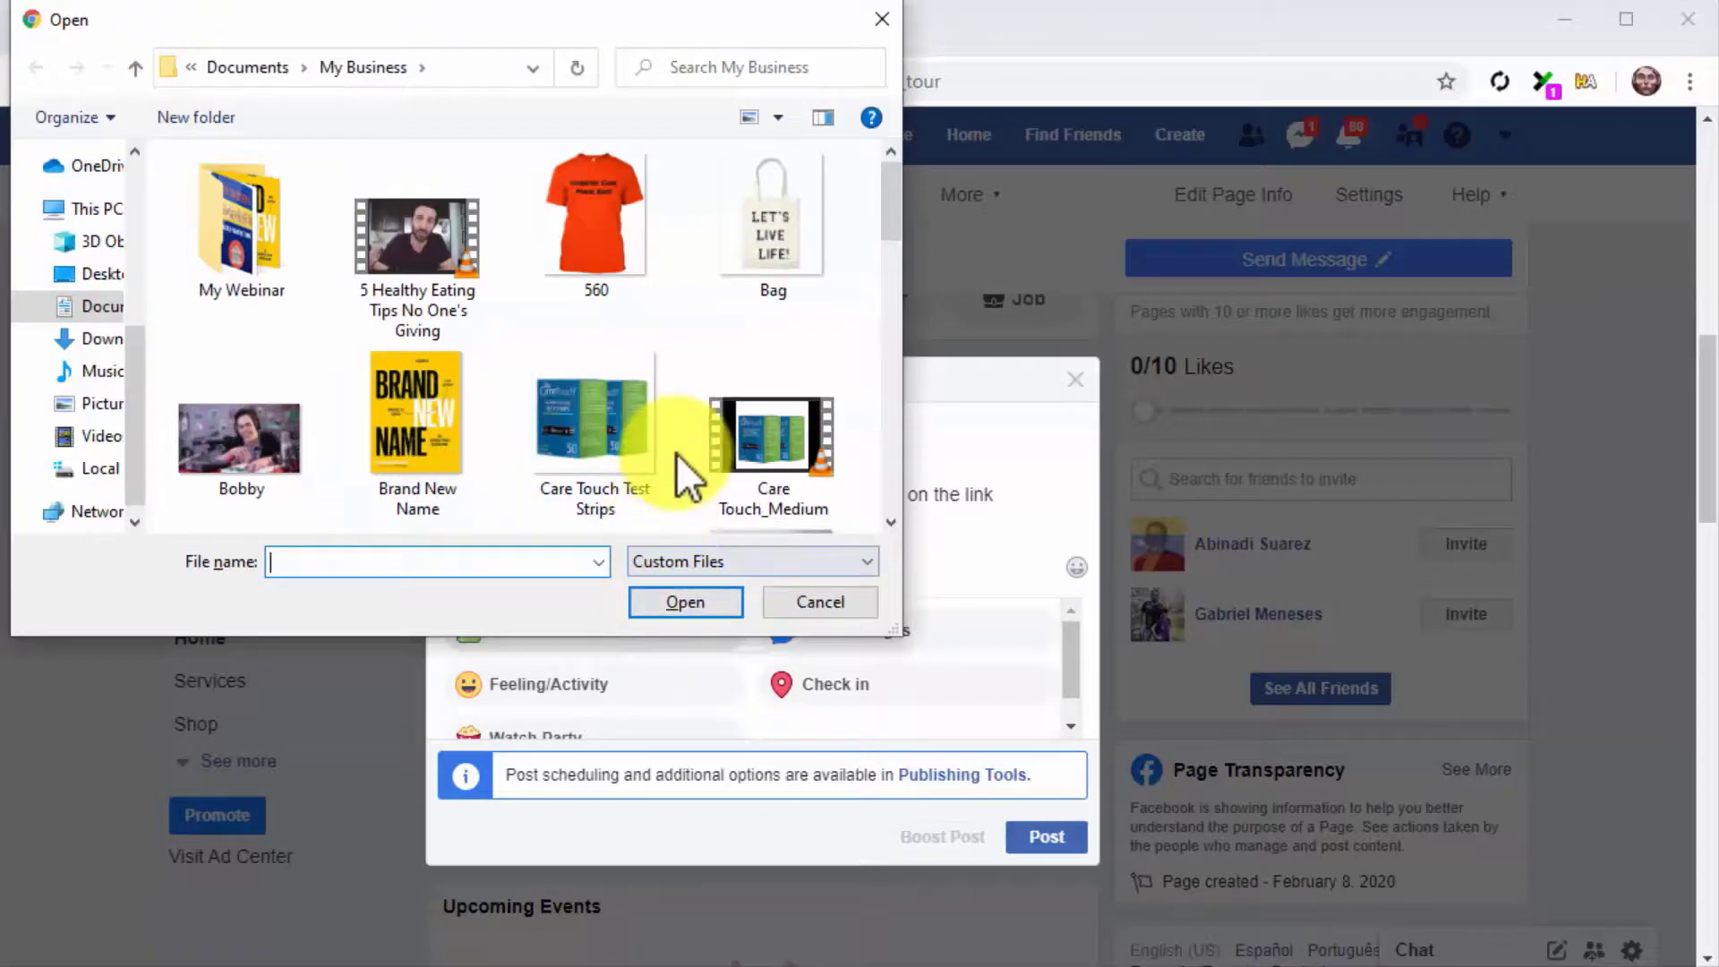
pyautogui.scroll(-8, 679, 453)
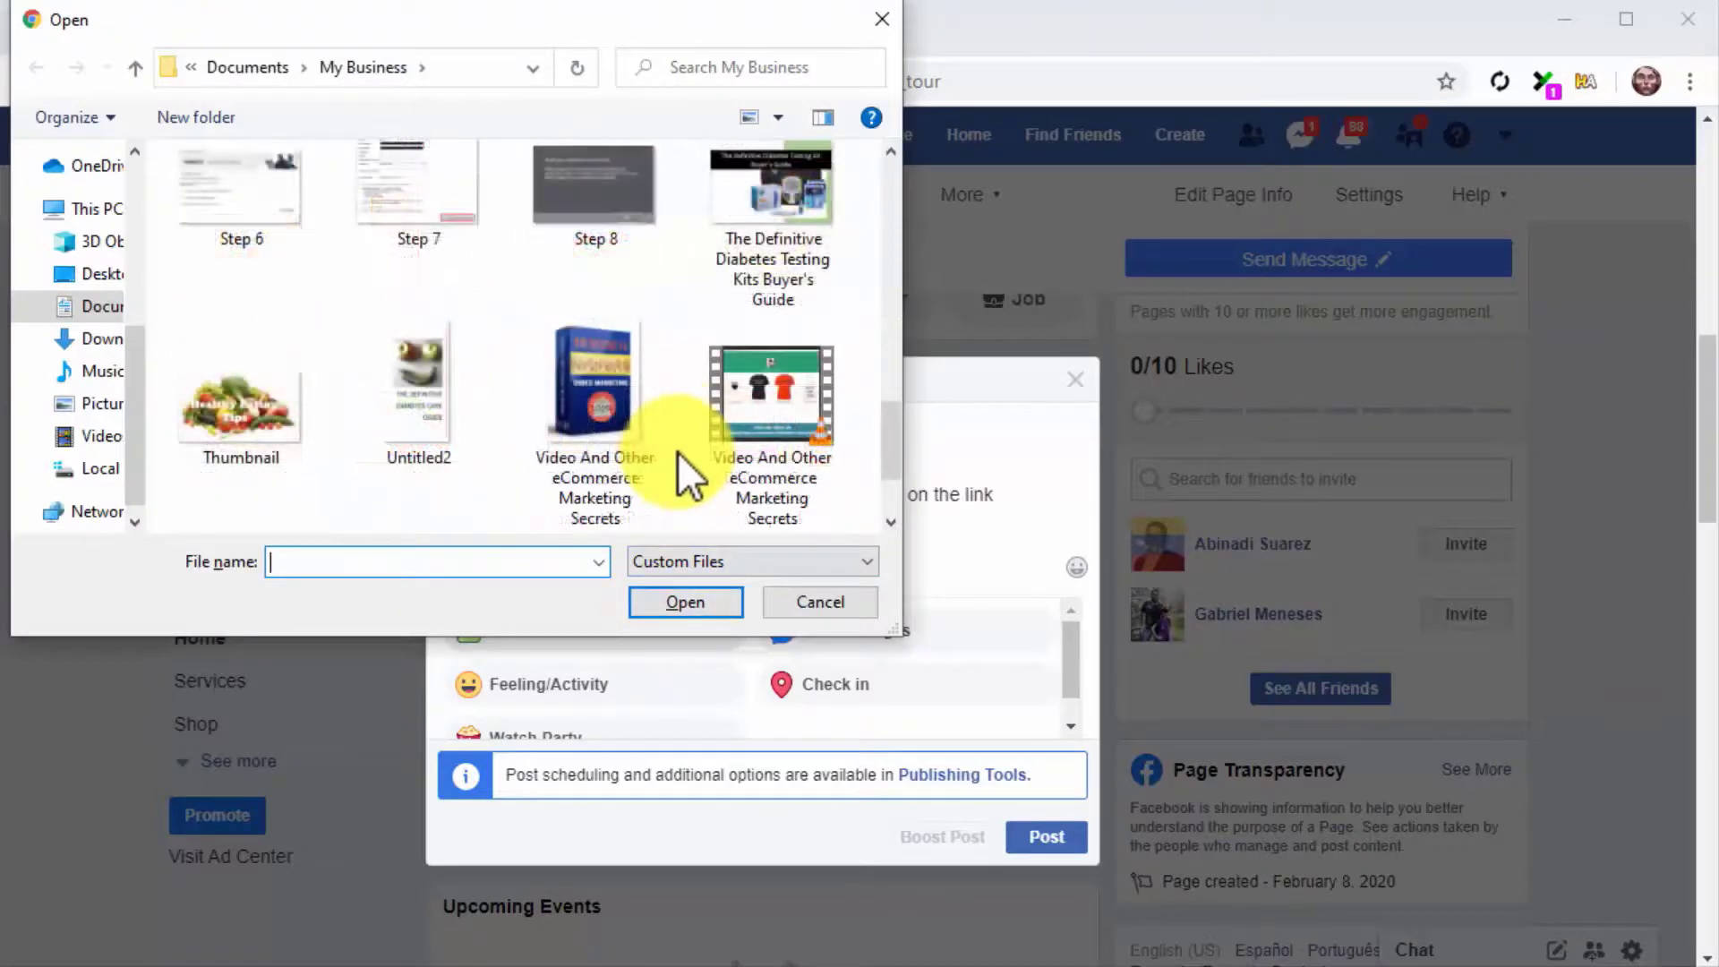
pyautogui.doubleClick(281, 421)
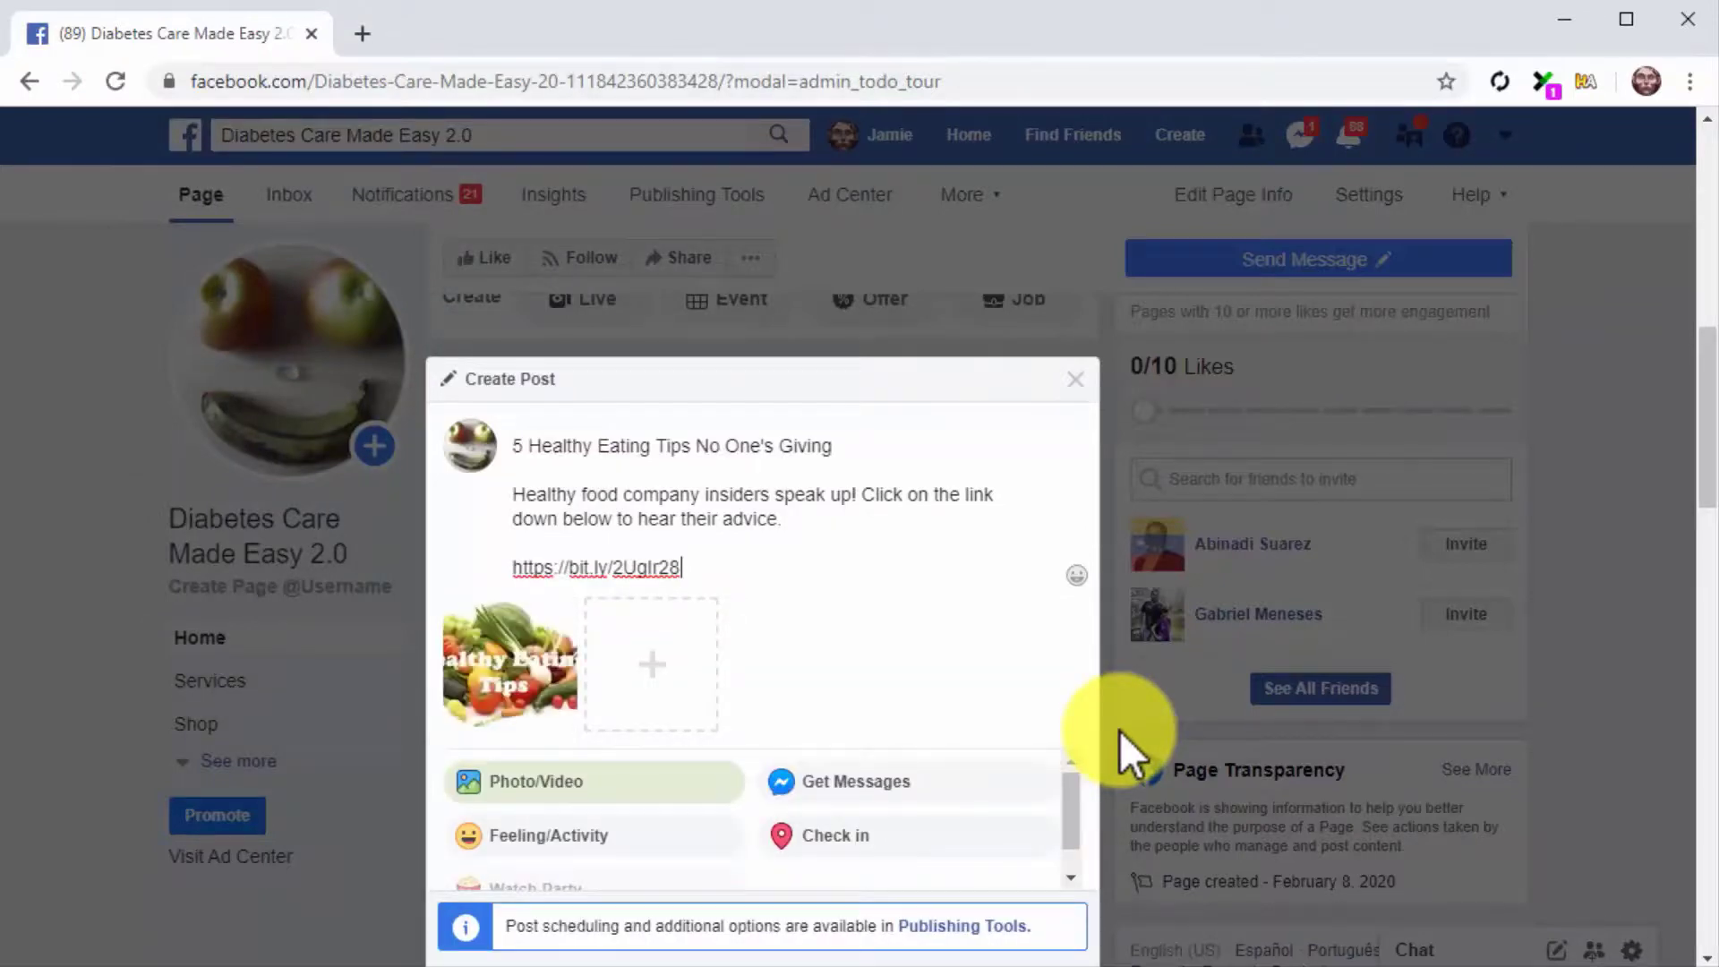
pyautogui.scroll(-2, 1119, 729)
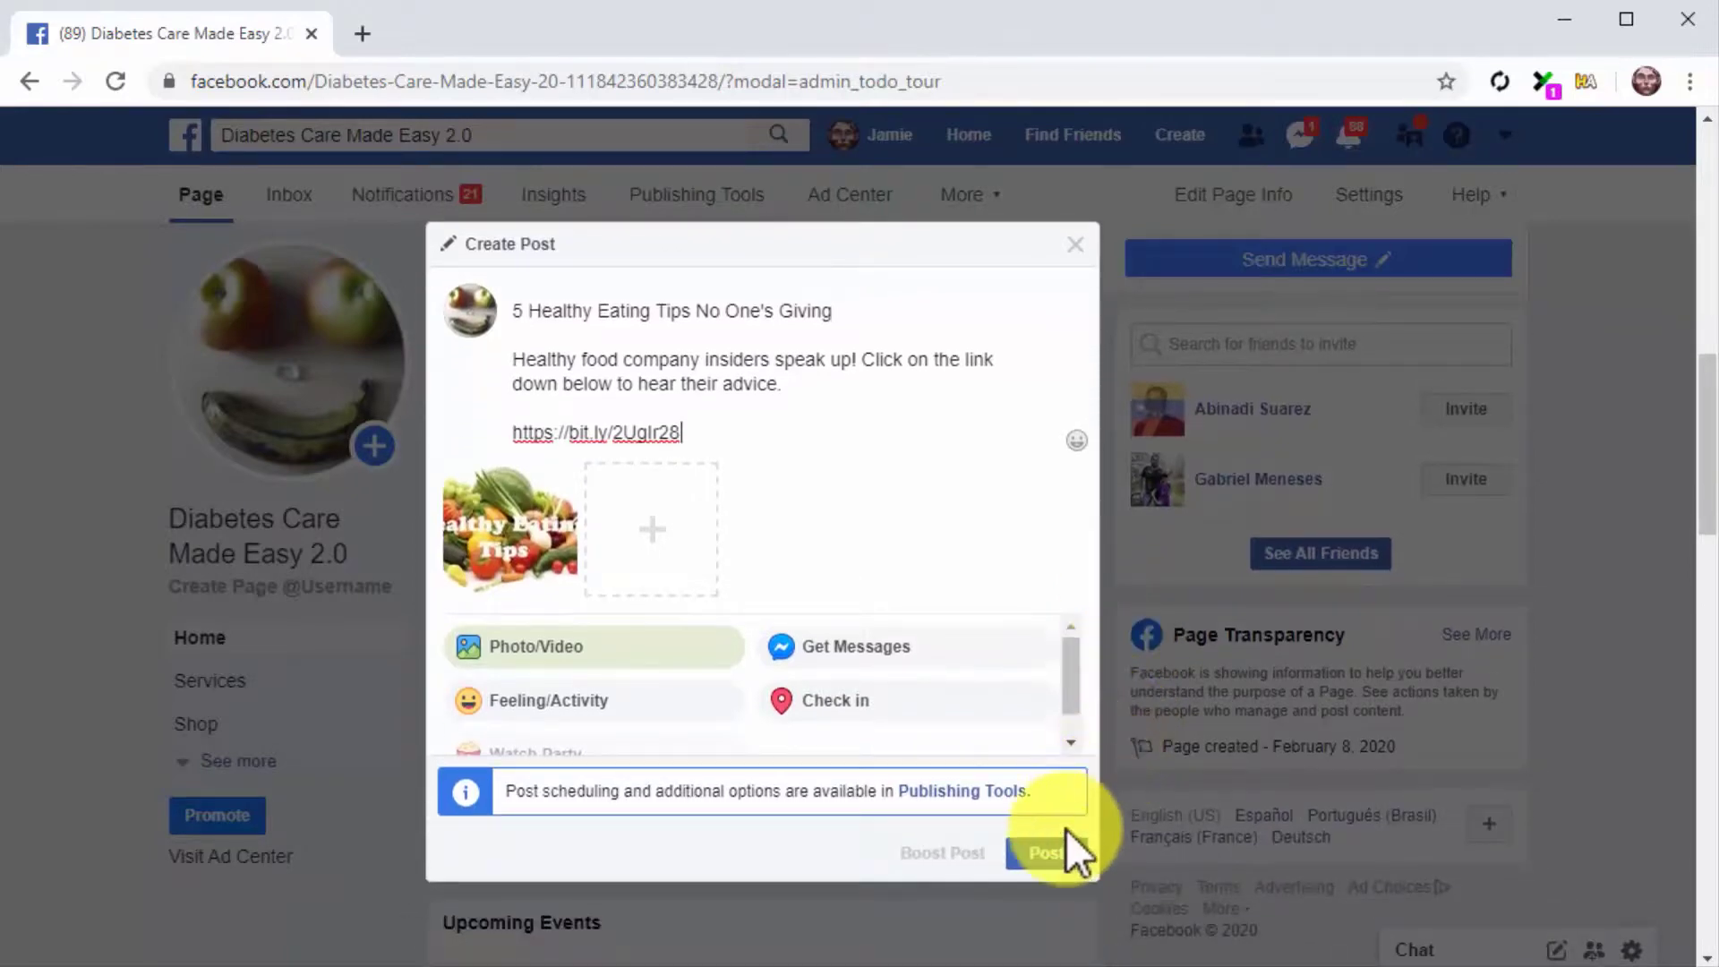
pyautogui.click(1054, 855)
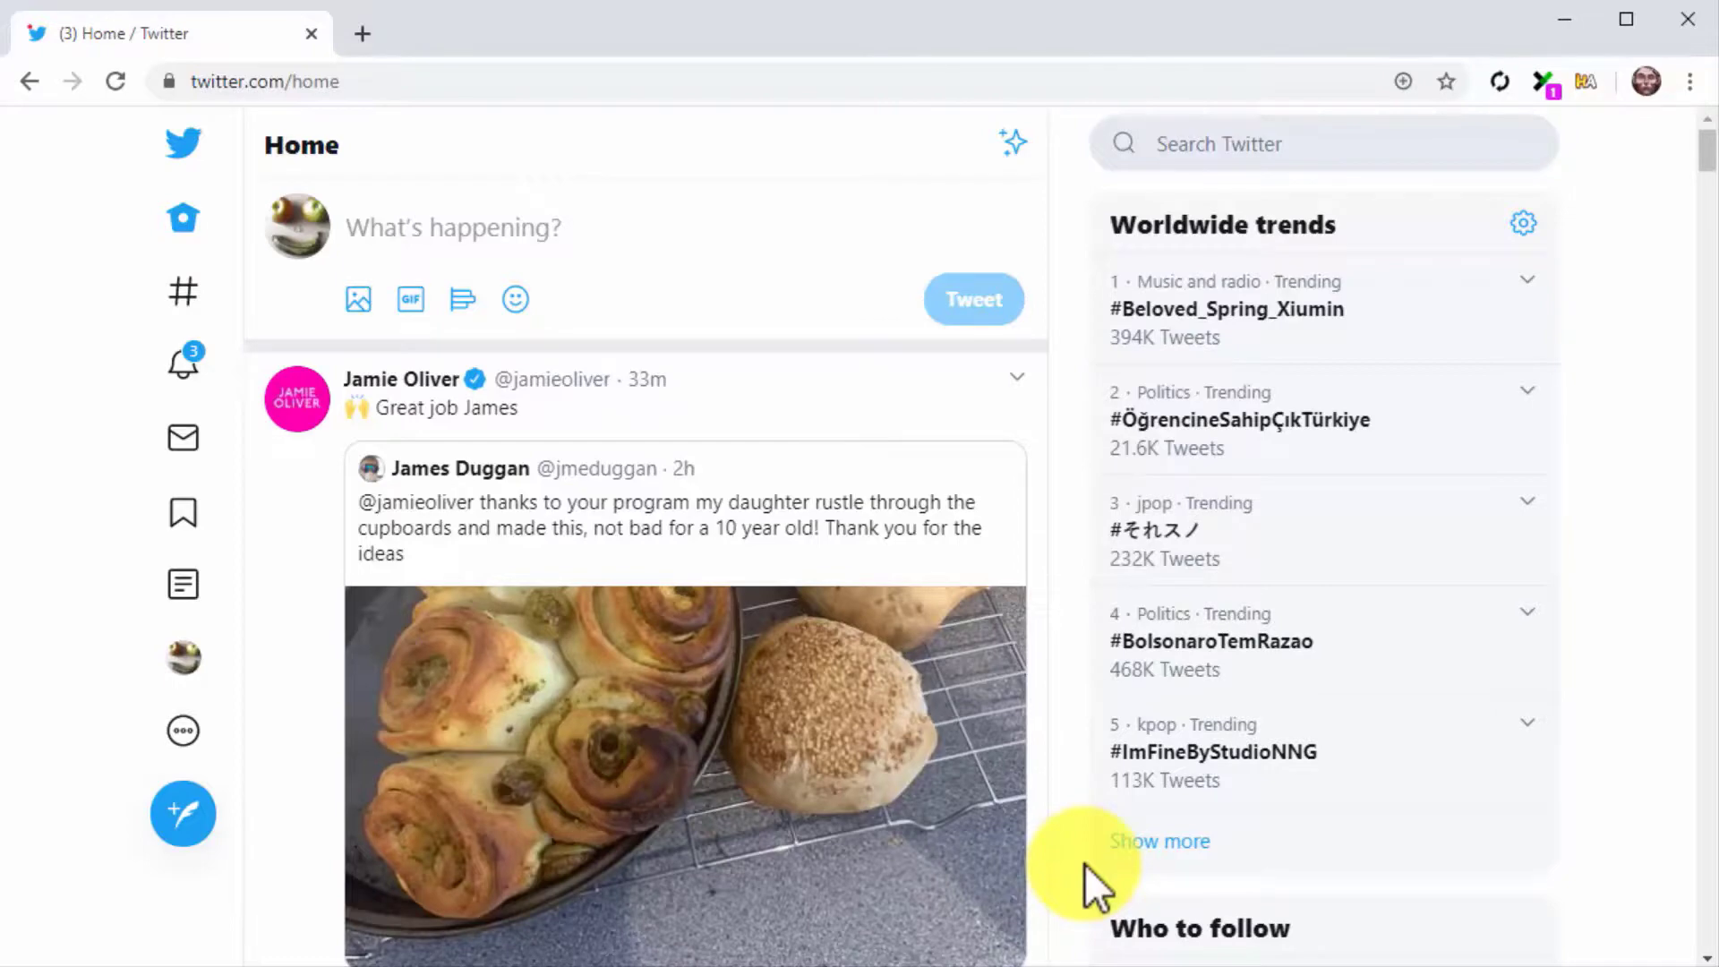
# On Twitter, draft "5 Healthy Eating Tips No One's Giving" above "Healthy food company insiders speak up! Click on the link down below to hear their advice."
pyautogui.click(186, 806)
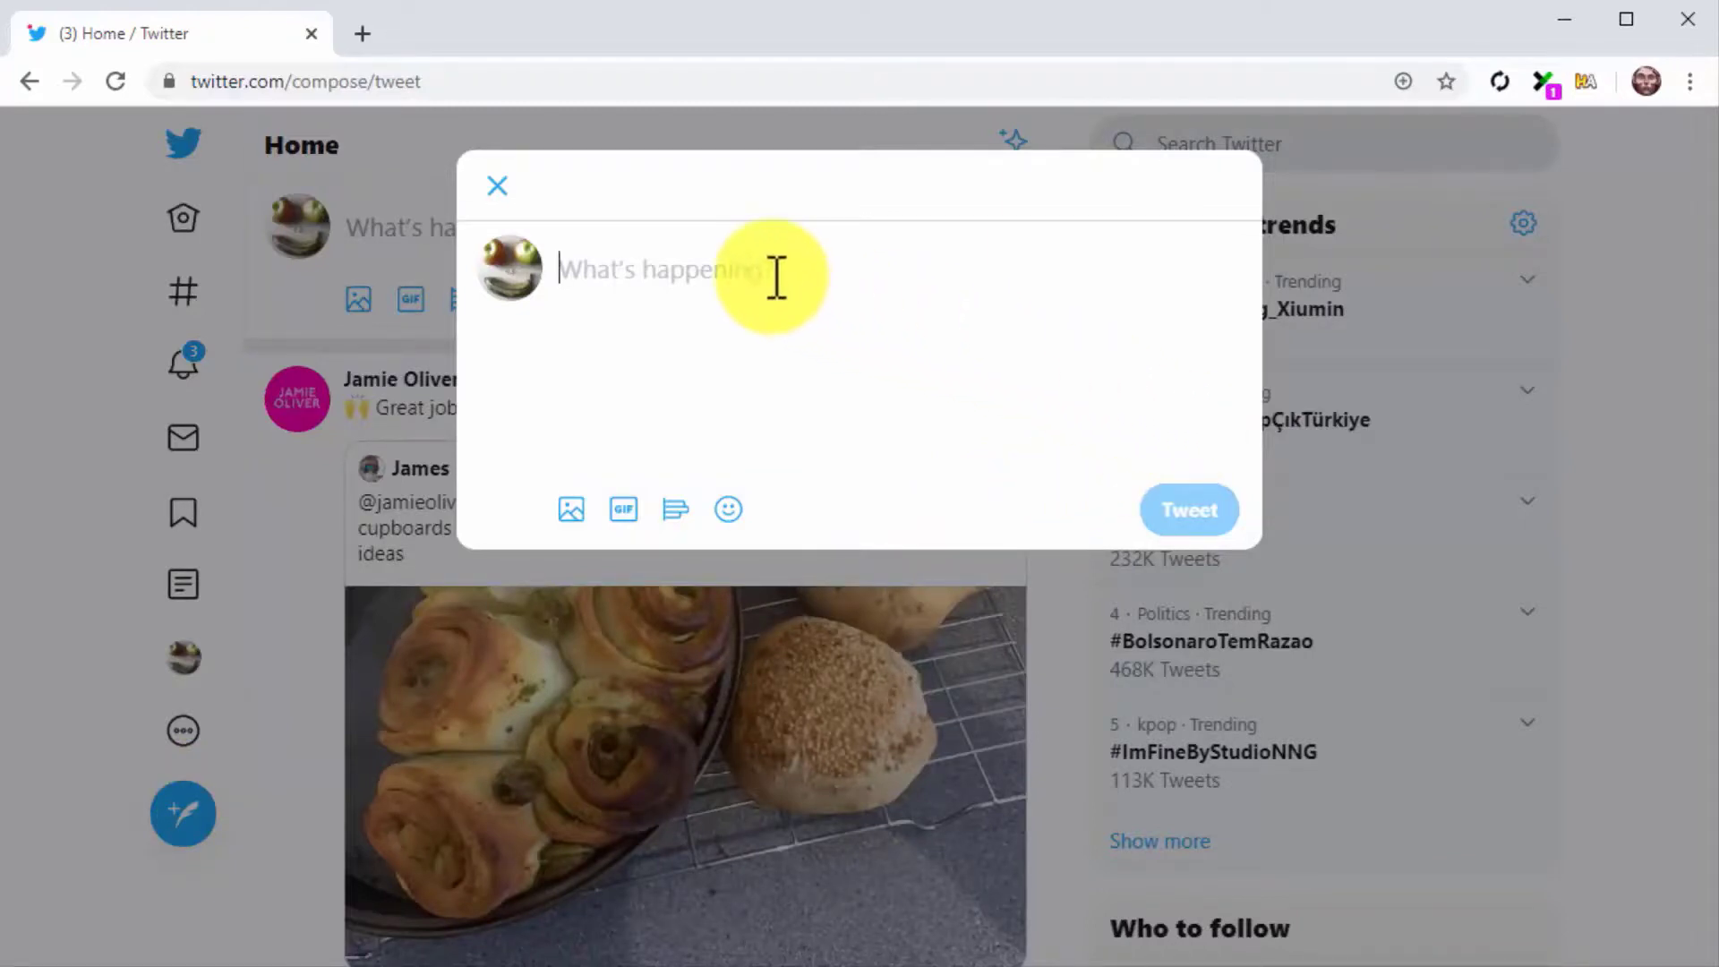
pyautogui.write("5 Healthy Eating Tips No One's Giving")
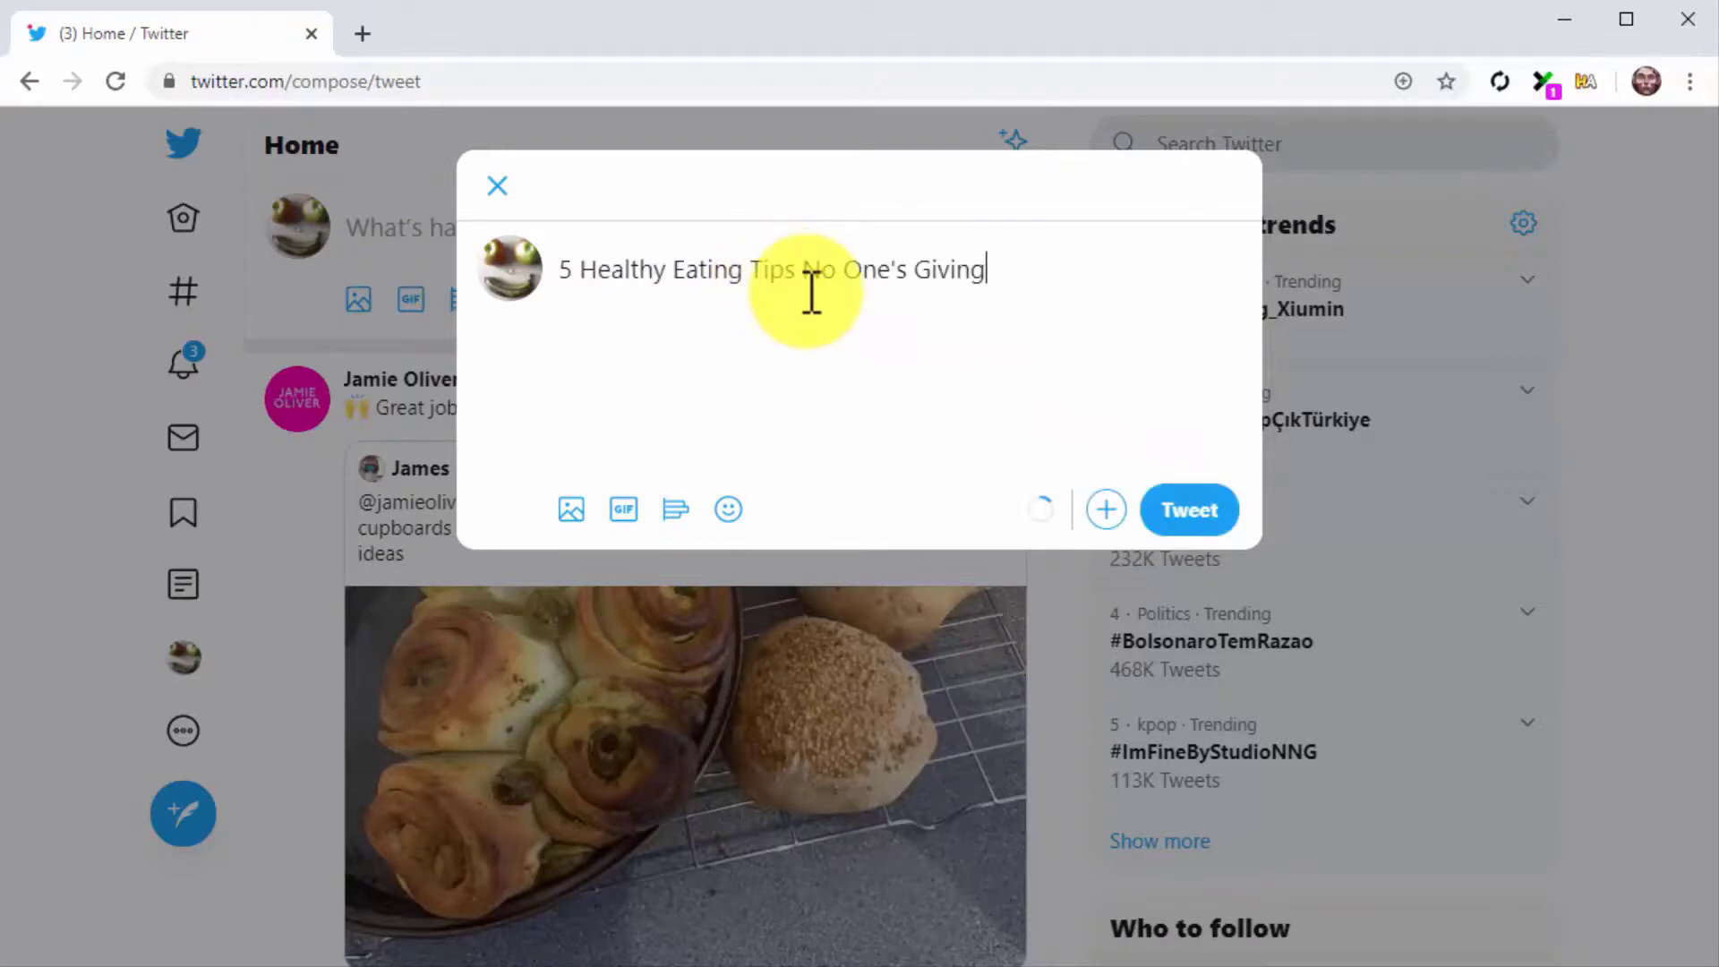
pyautogui.press('Return')
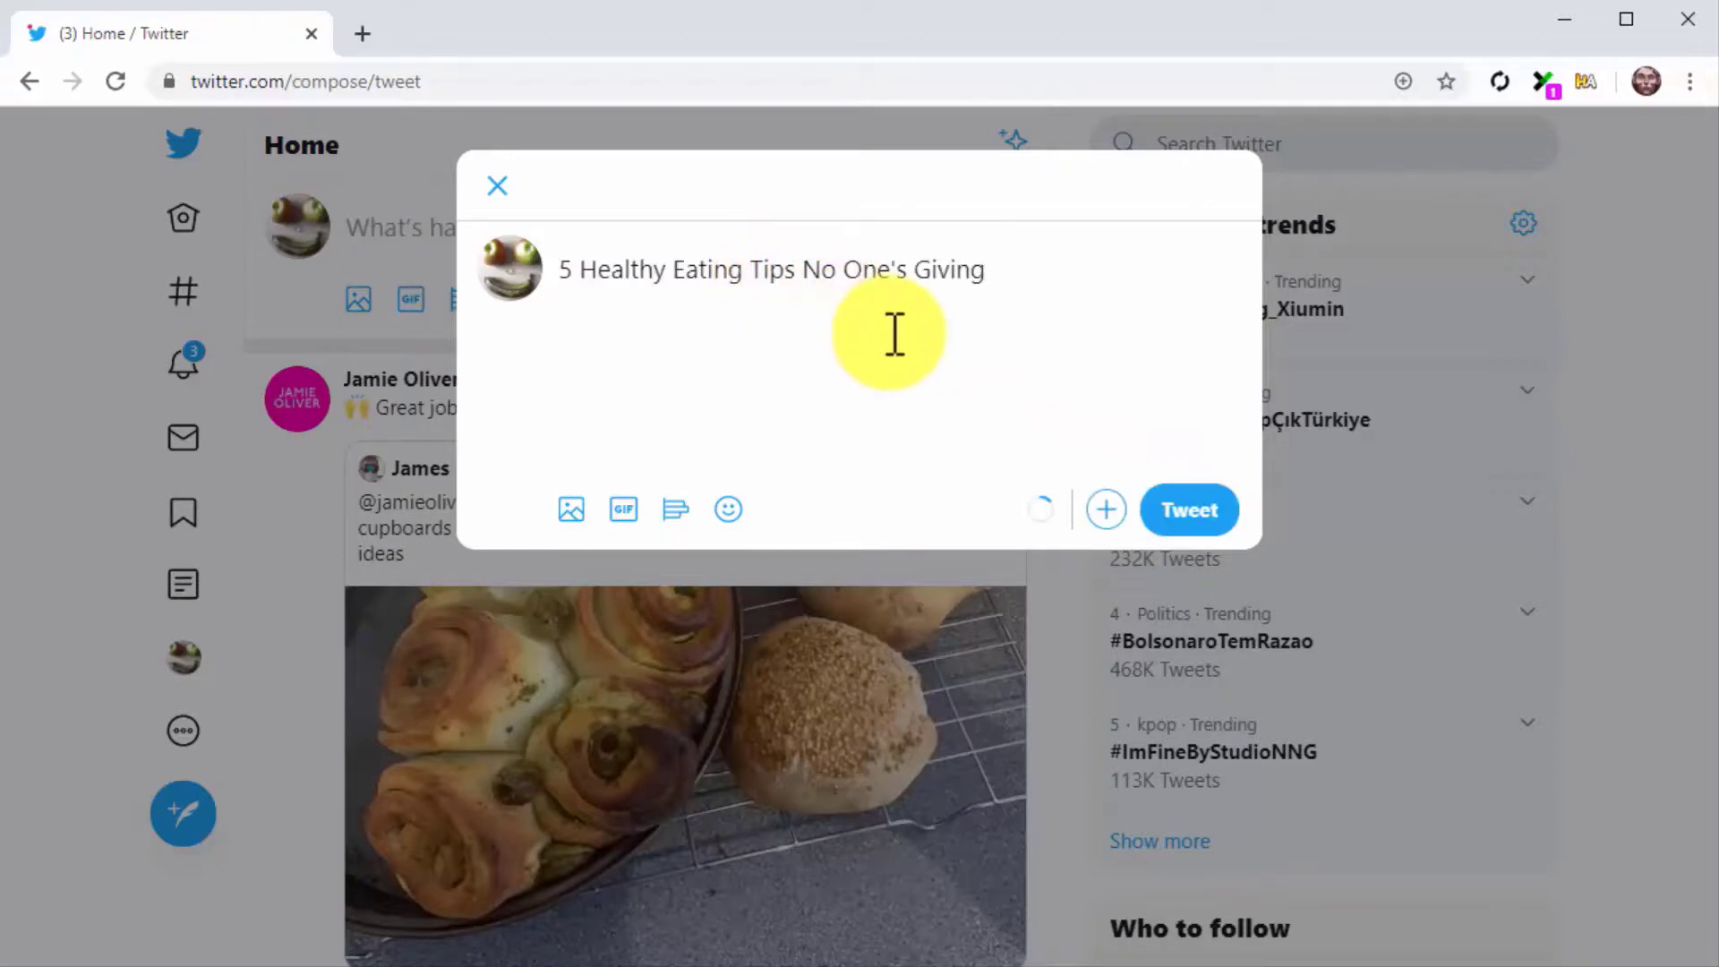
pyautogui.press('Return')
pyautogui.write('Healthy food company insiders speak up! Click on the link down below to hear their advice.')
pyautogui.click(893, 331)
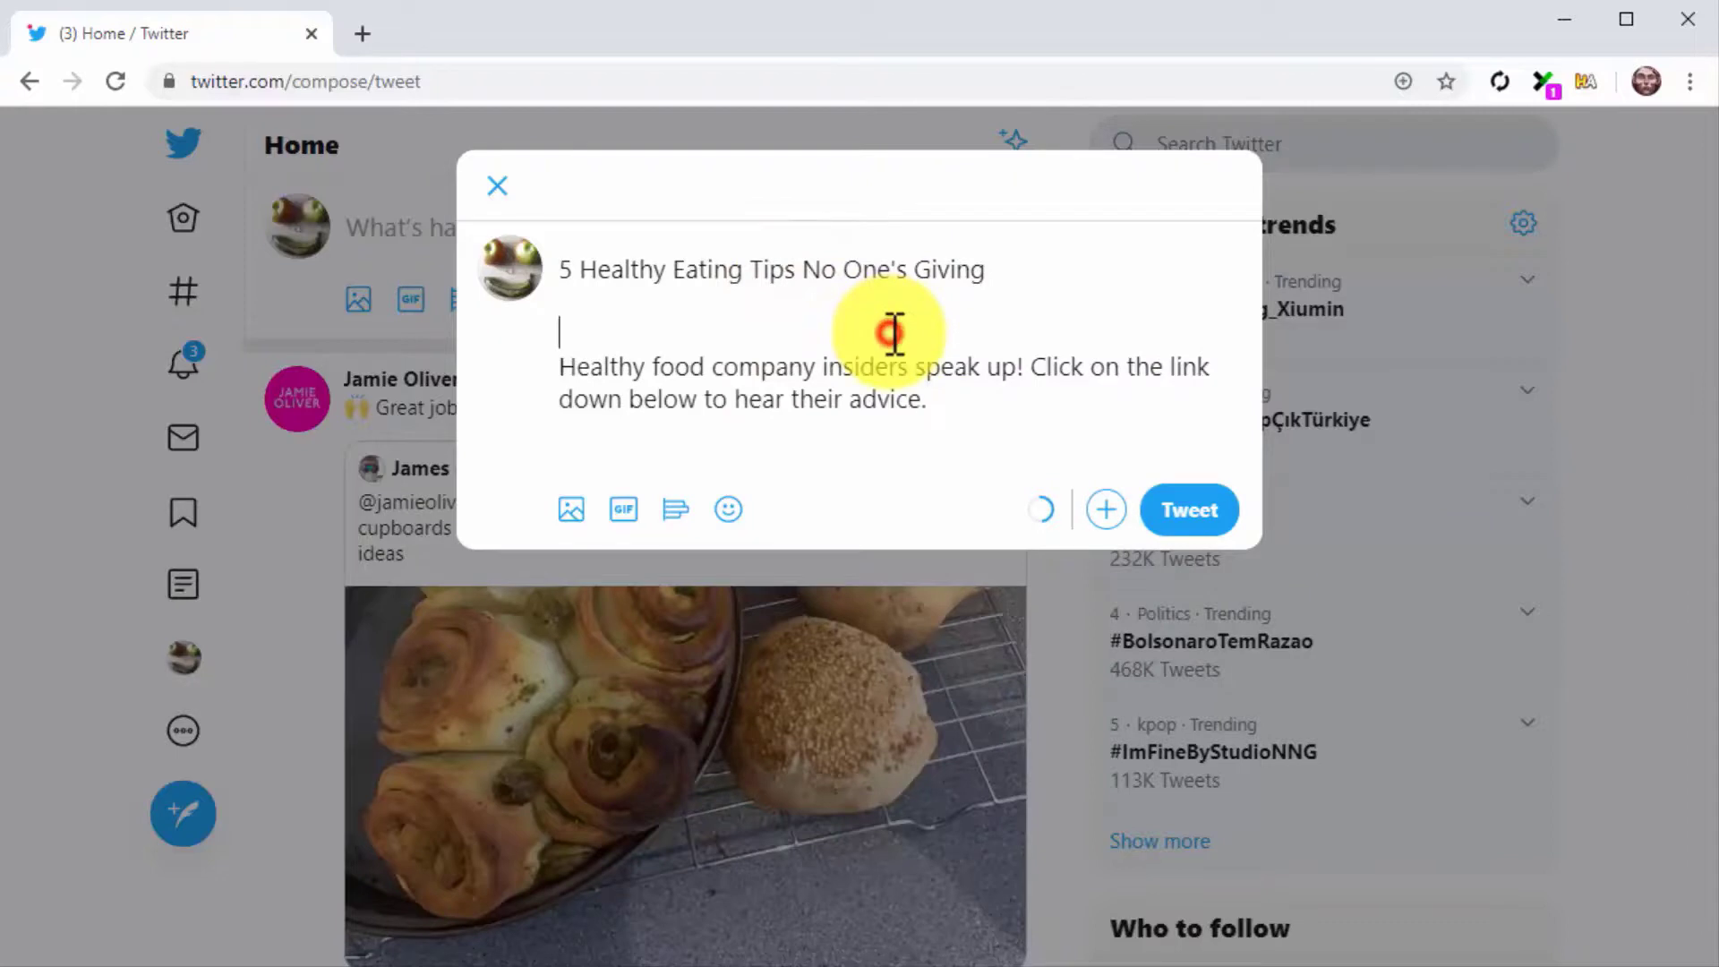
pyautogui.press('BackSpace')
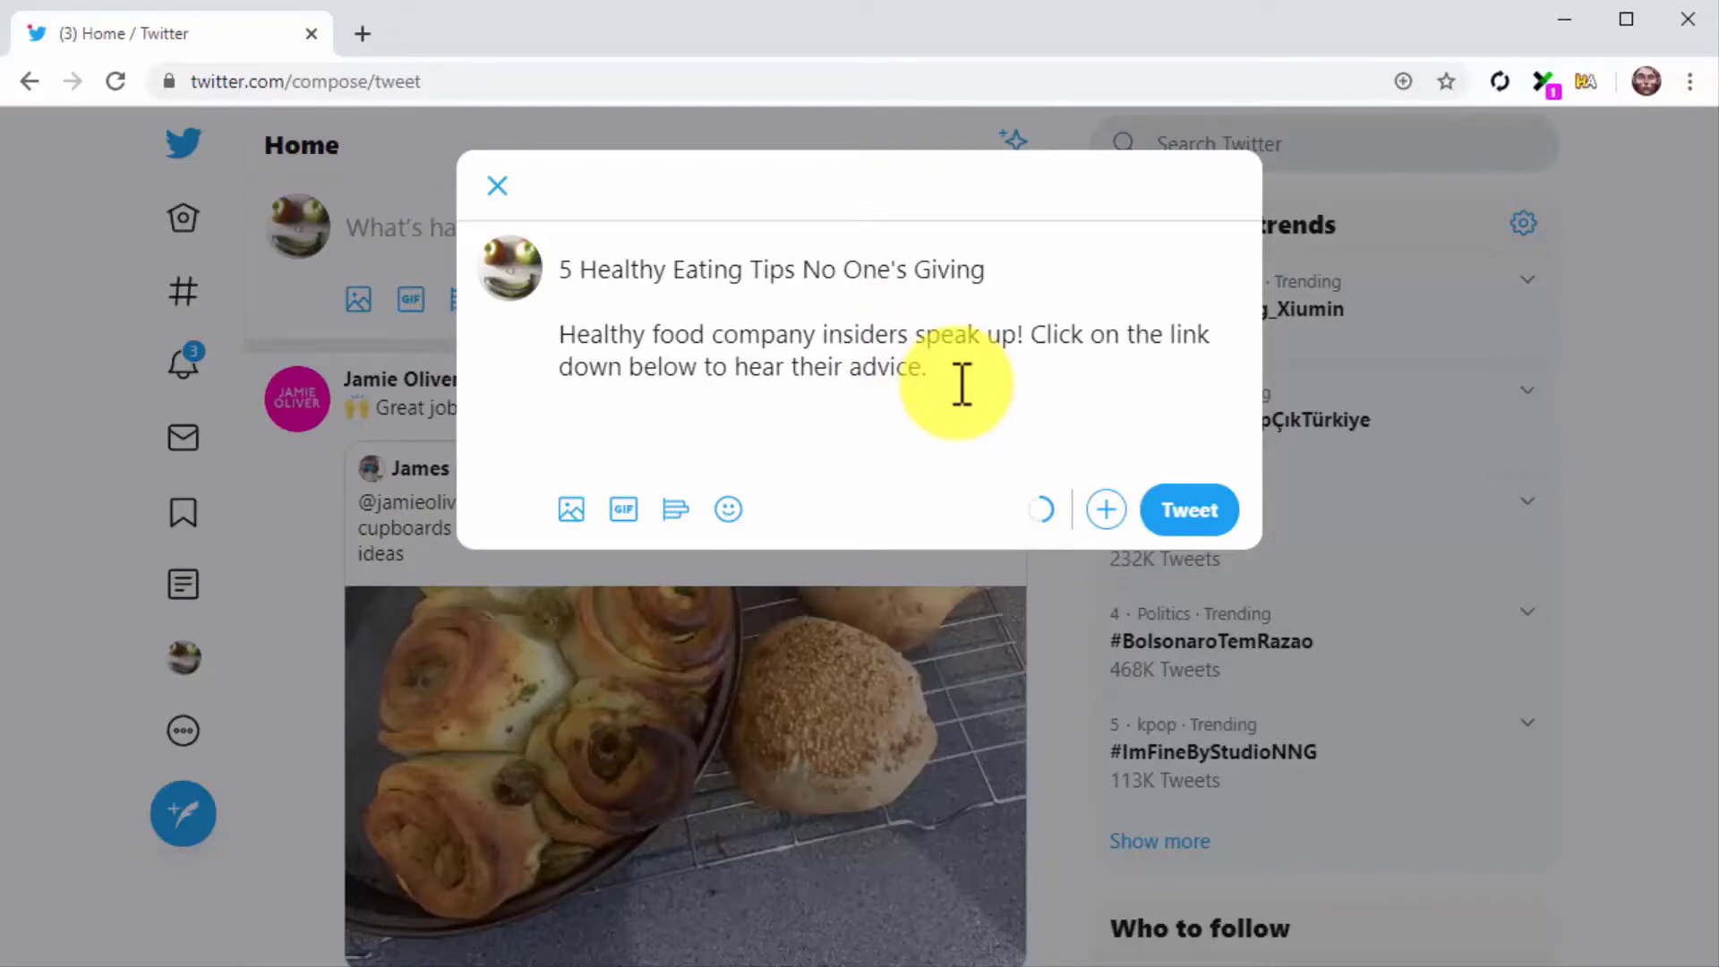
# Turn "Healthy" in the tweet's heading into #Healthy and "Healthy food" in the paragraph into #HealthyFood
pyautogui.click(584, 271)
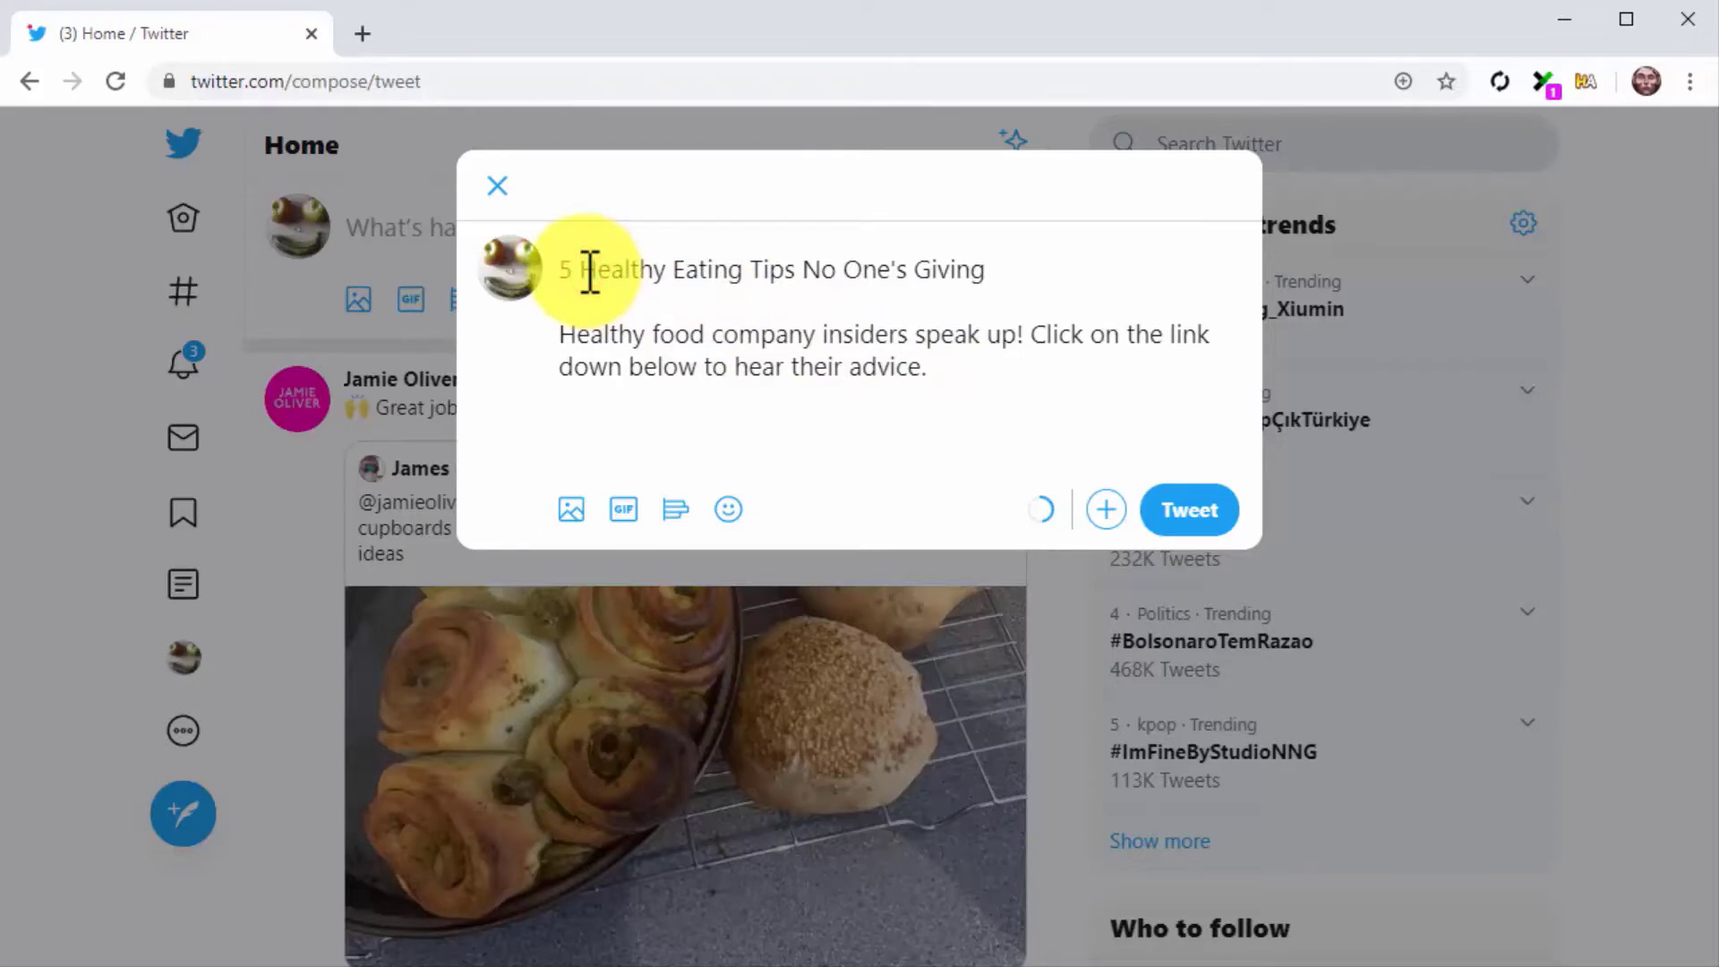
pyautogui.write('#')
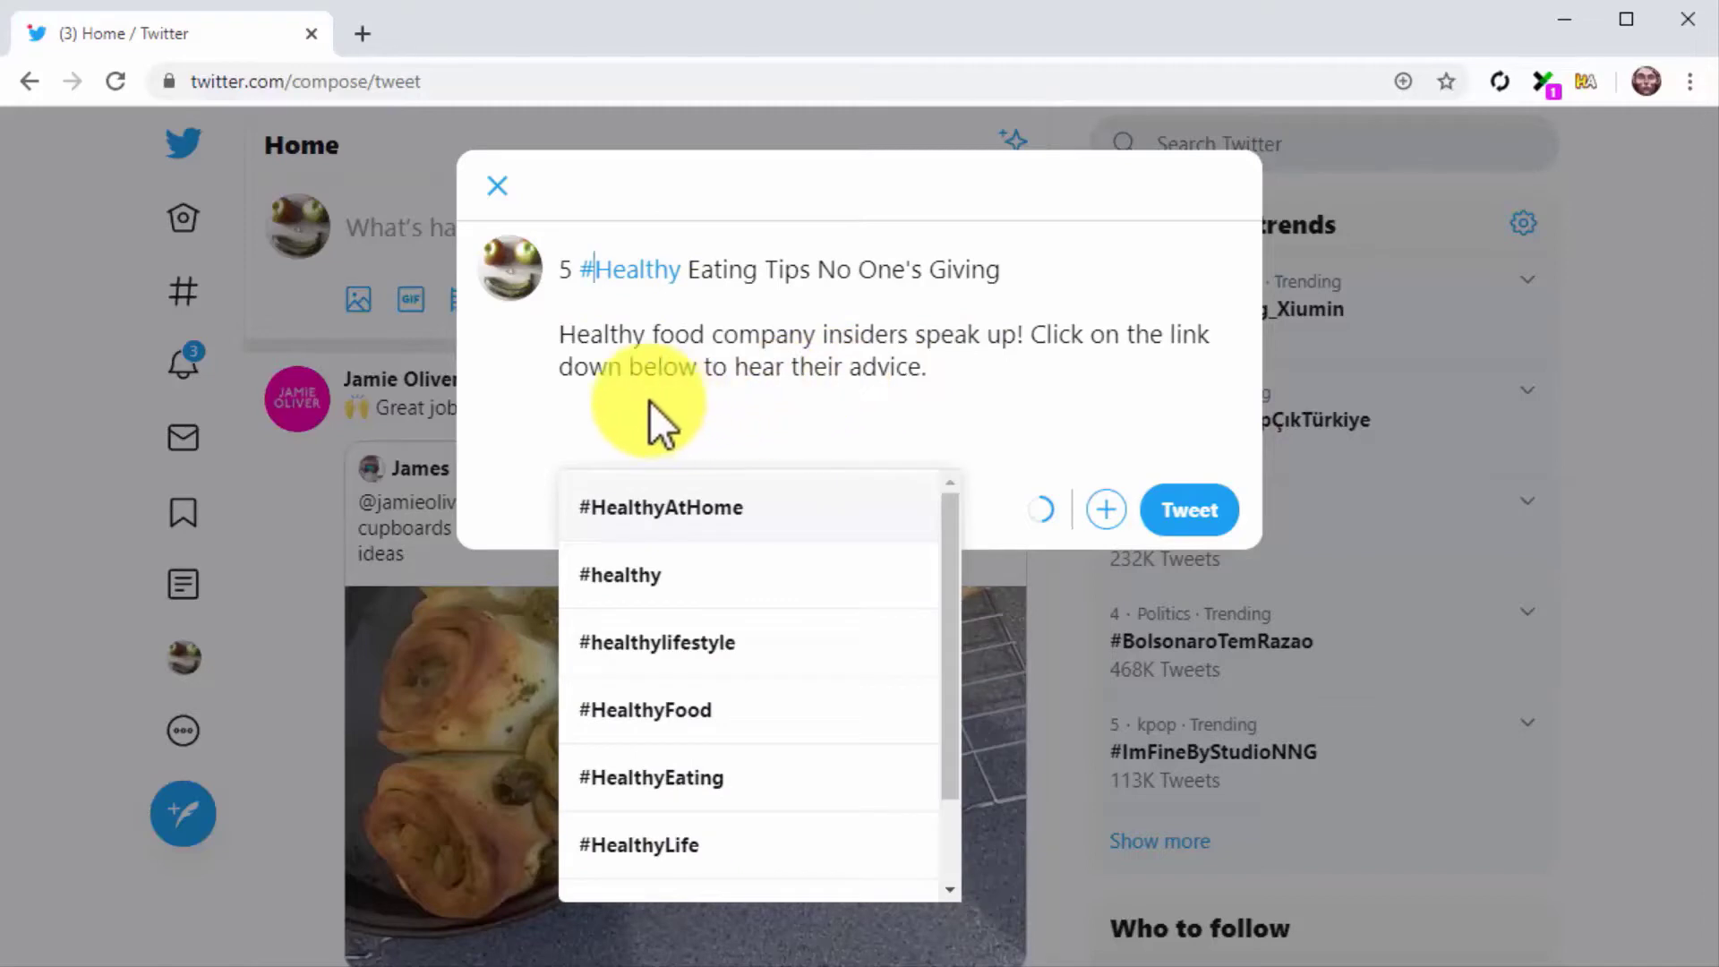
pyautogui.click(559, 337)
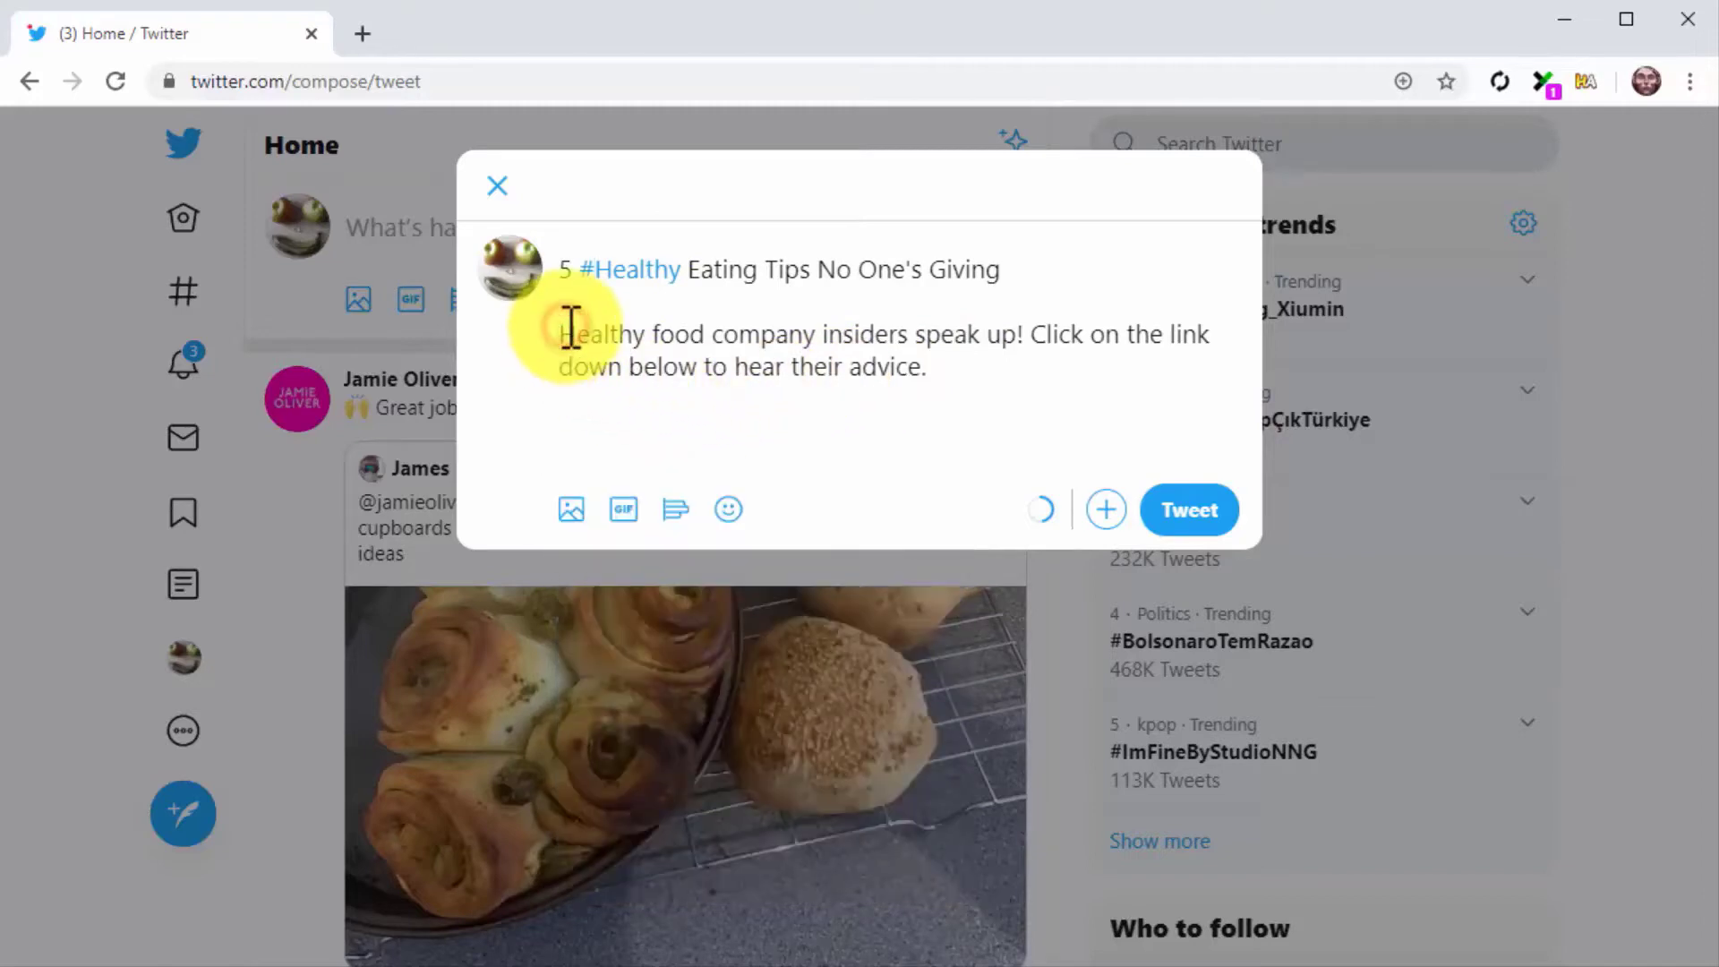
pyautogui.write('#')
pyautogui.click(665, 339)
pyautogui.press('Delete')
pyautogui.press('Delete')
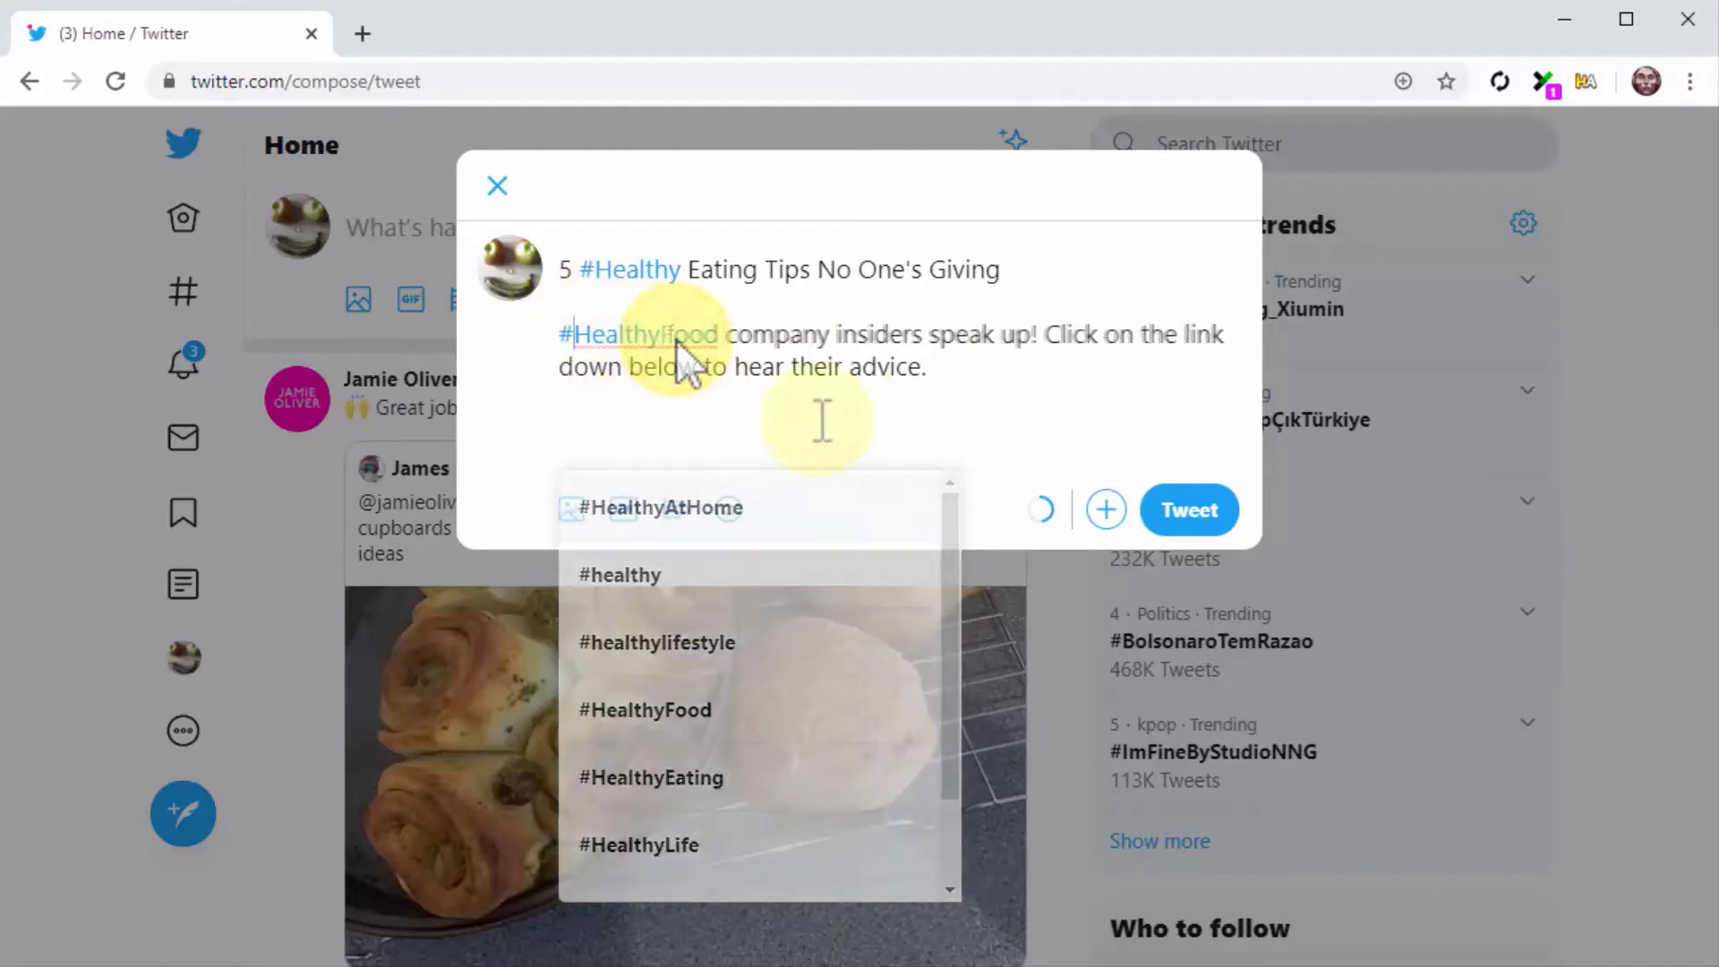
pyautogui.write('F')
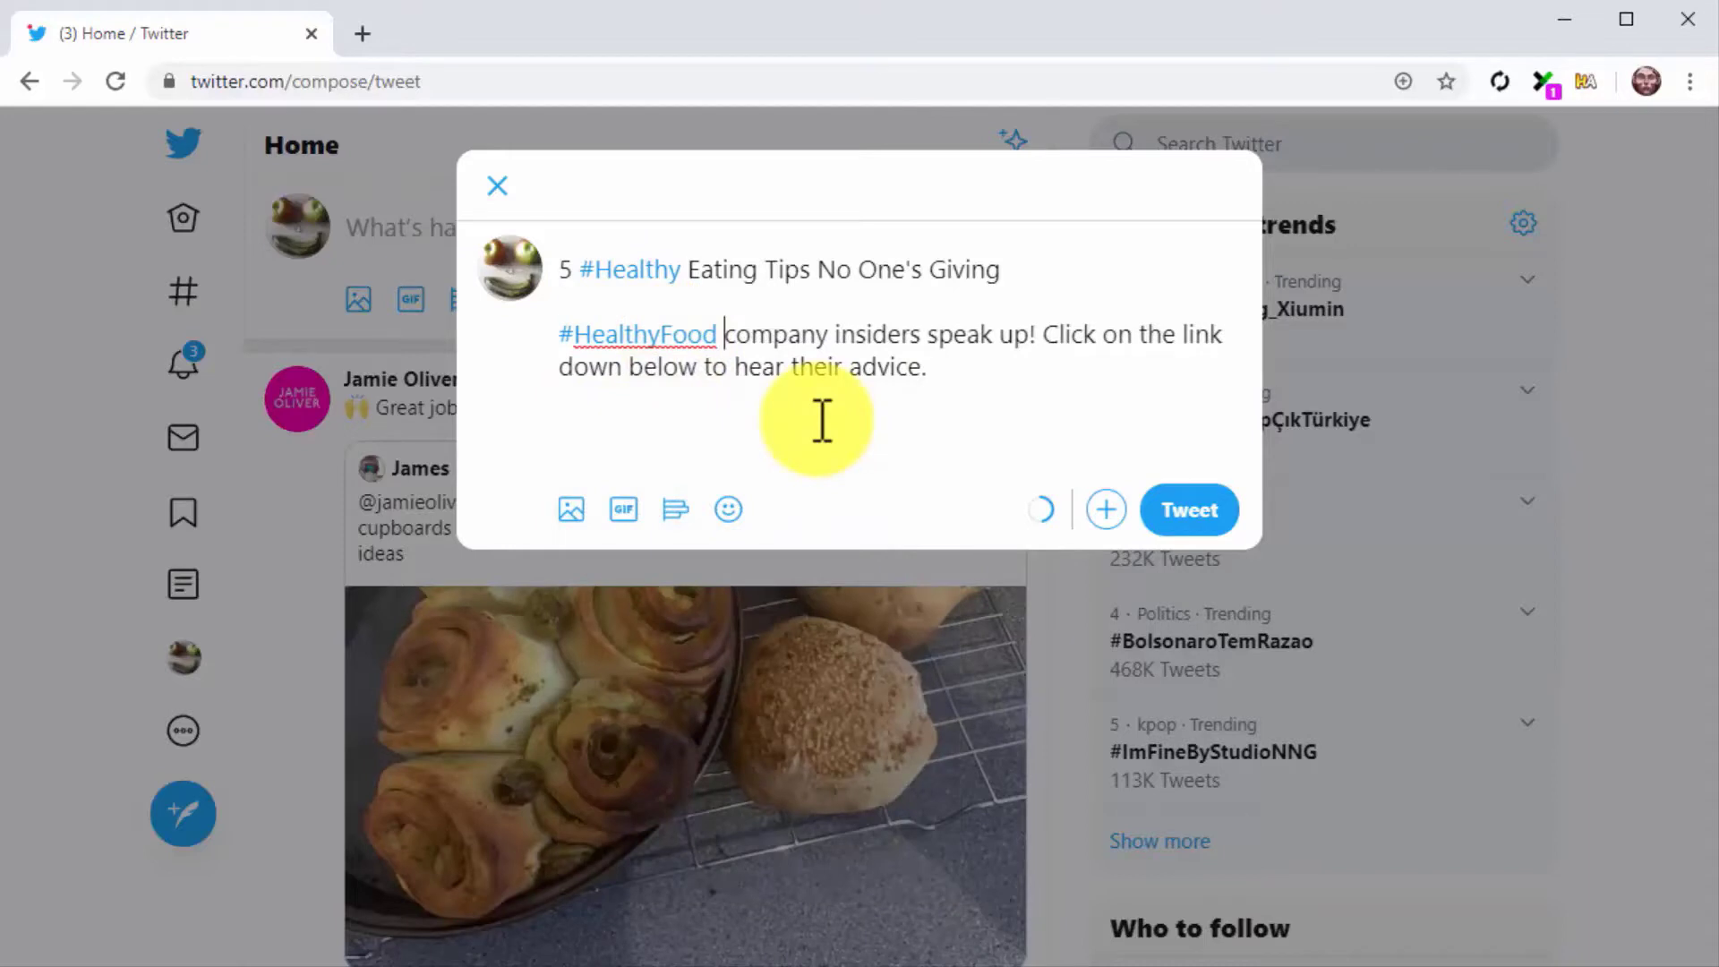
pyautogui.click(973, 394)
pyautogui.press('Return')
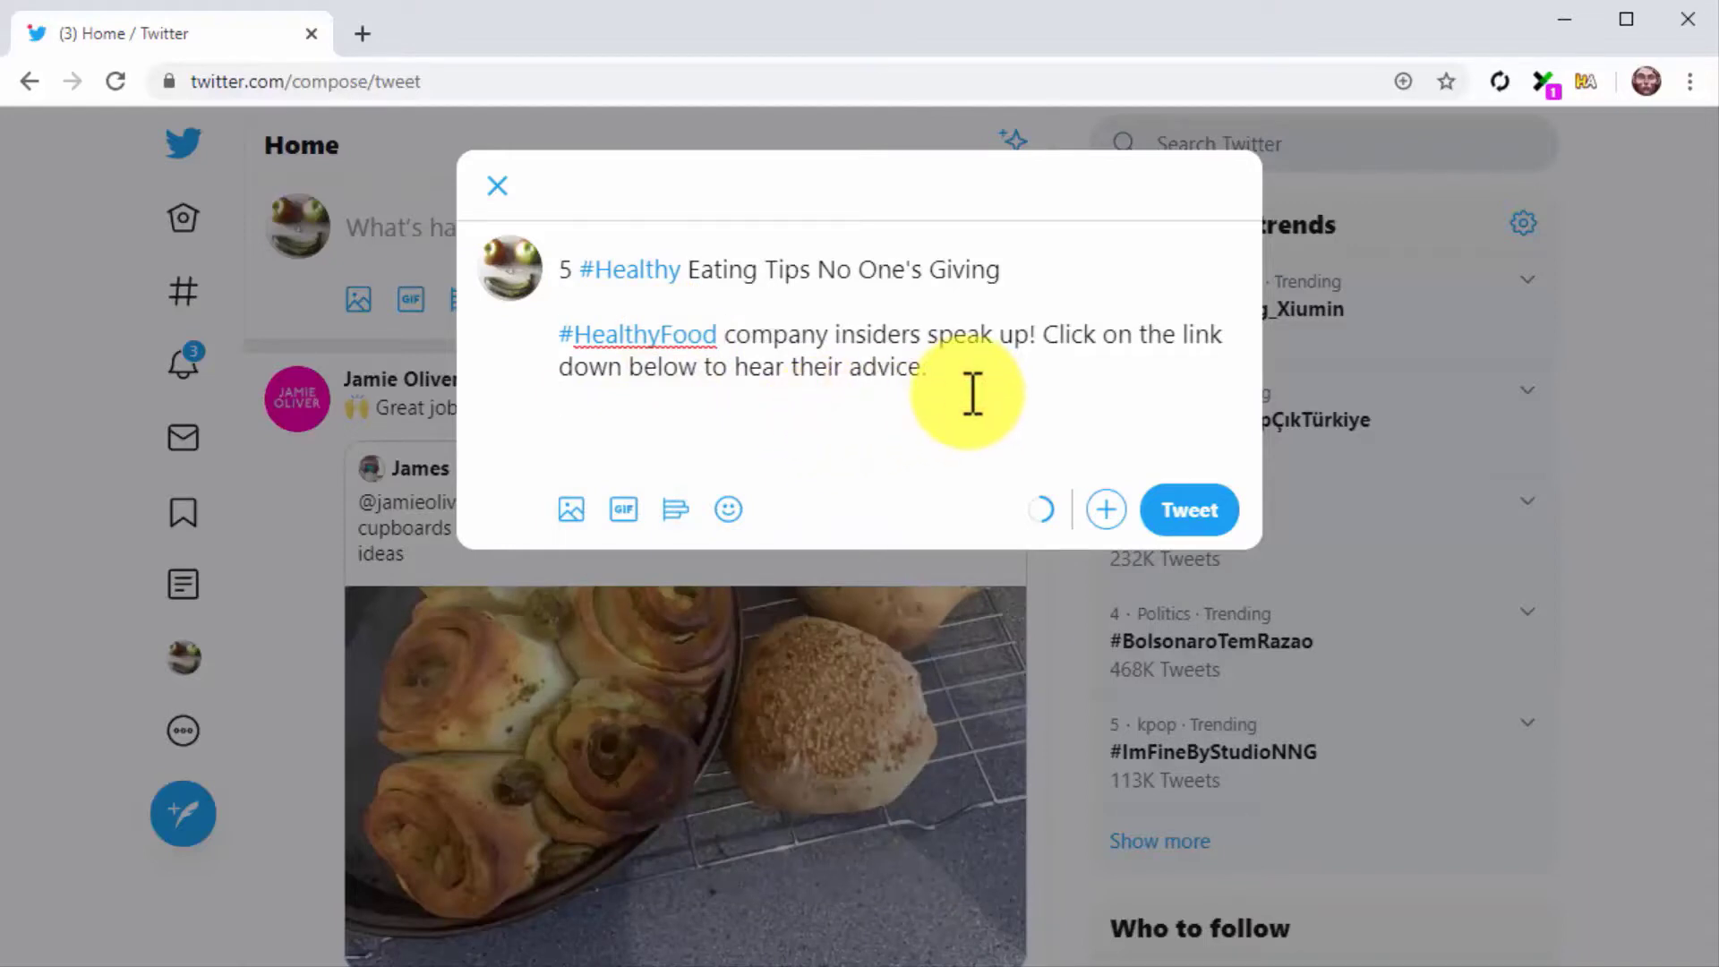
pyautogui.press('Return')
pyautogui.write('https://bit.ly/2UgIr28')
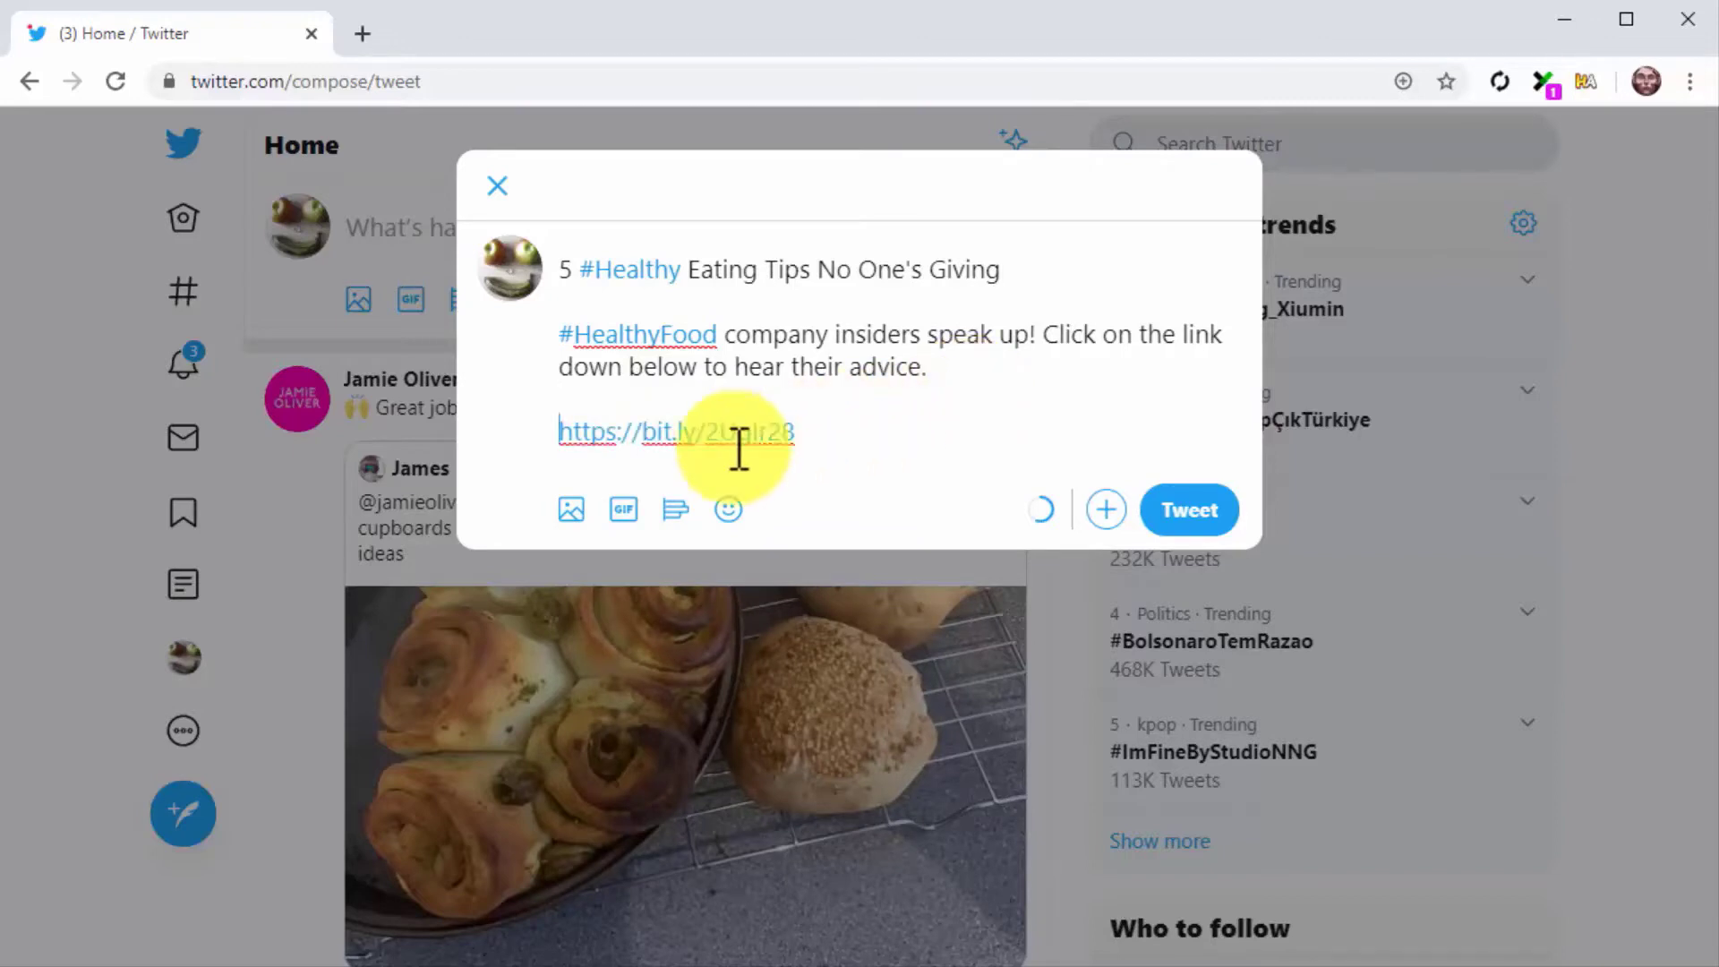
# Attach the Thumbnail picture from the My Business folder to the tweet and publish it
pyautogui.click(577, 512)
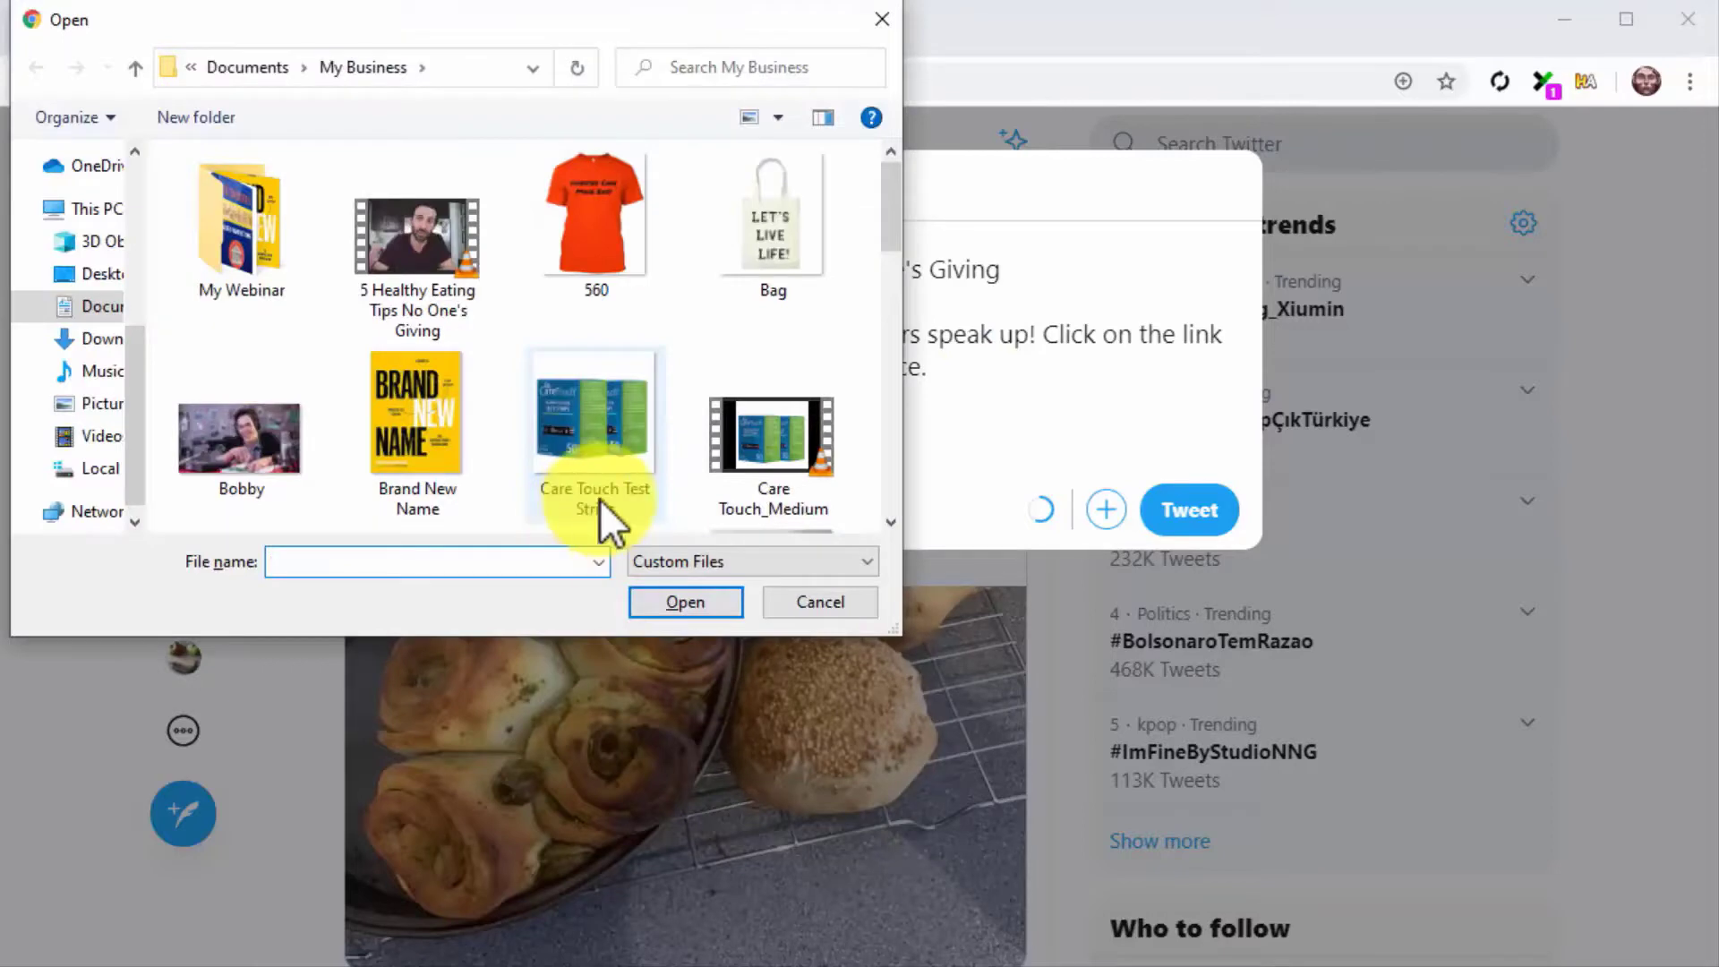
pyautogui.moveTo(884, 213); pyautogui.dragTo(883, 459)
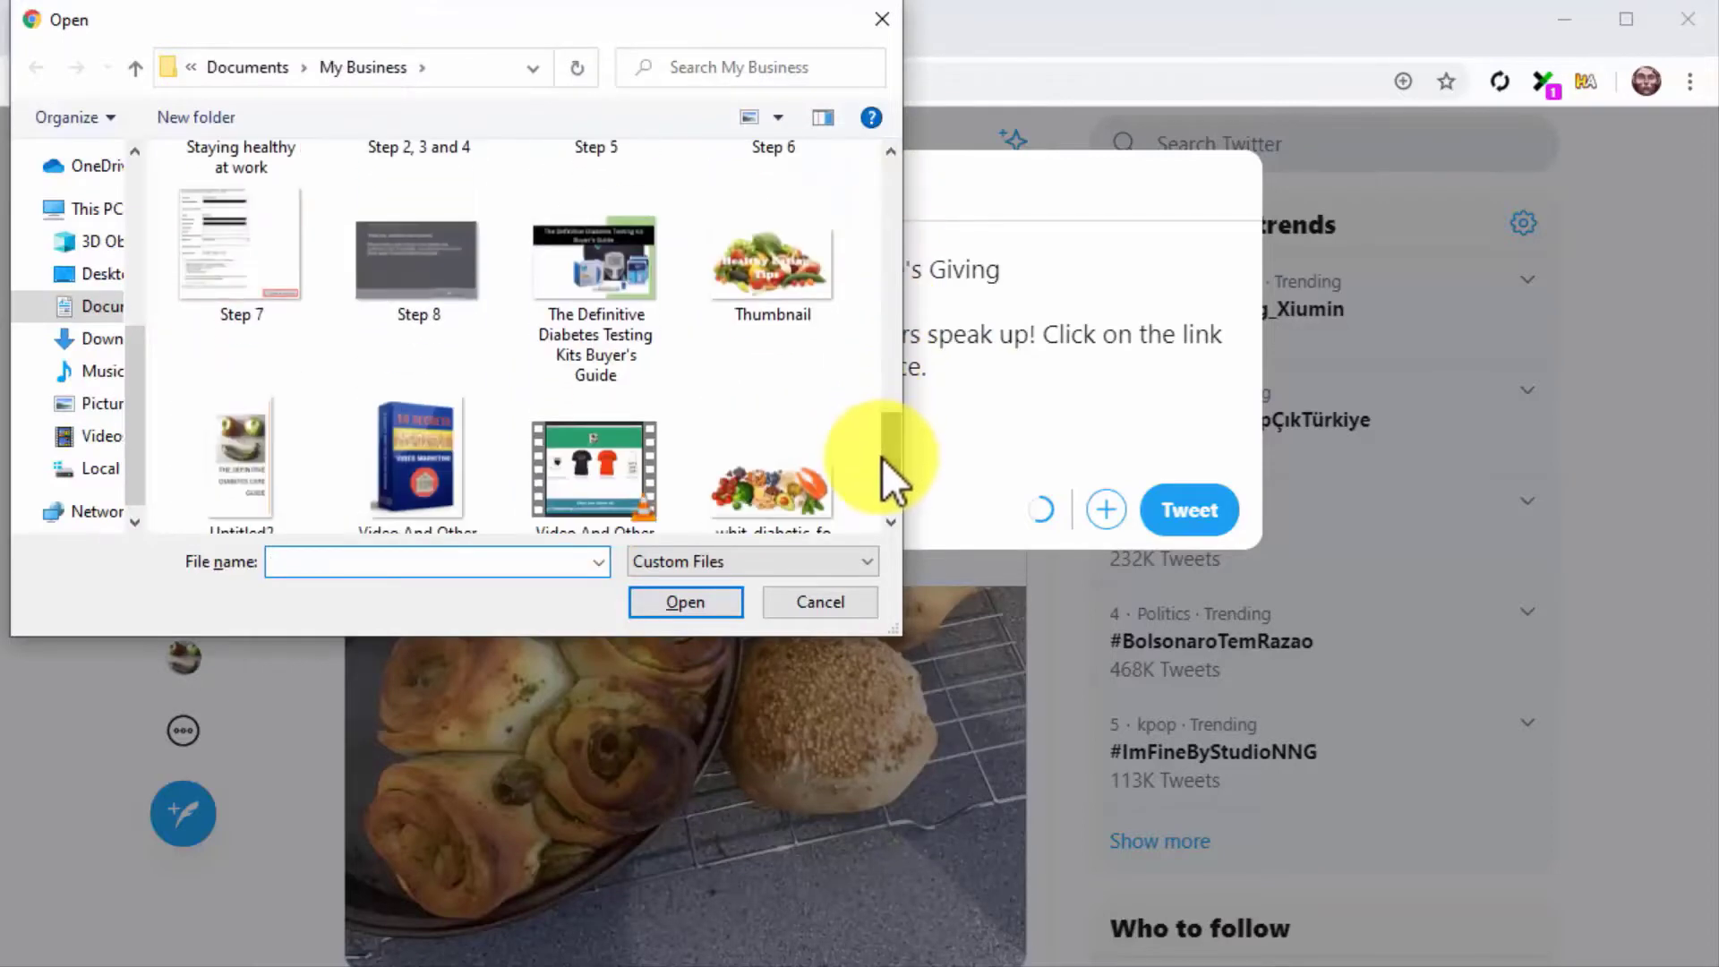
pyautogui.doubleClick(788, 277)
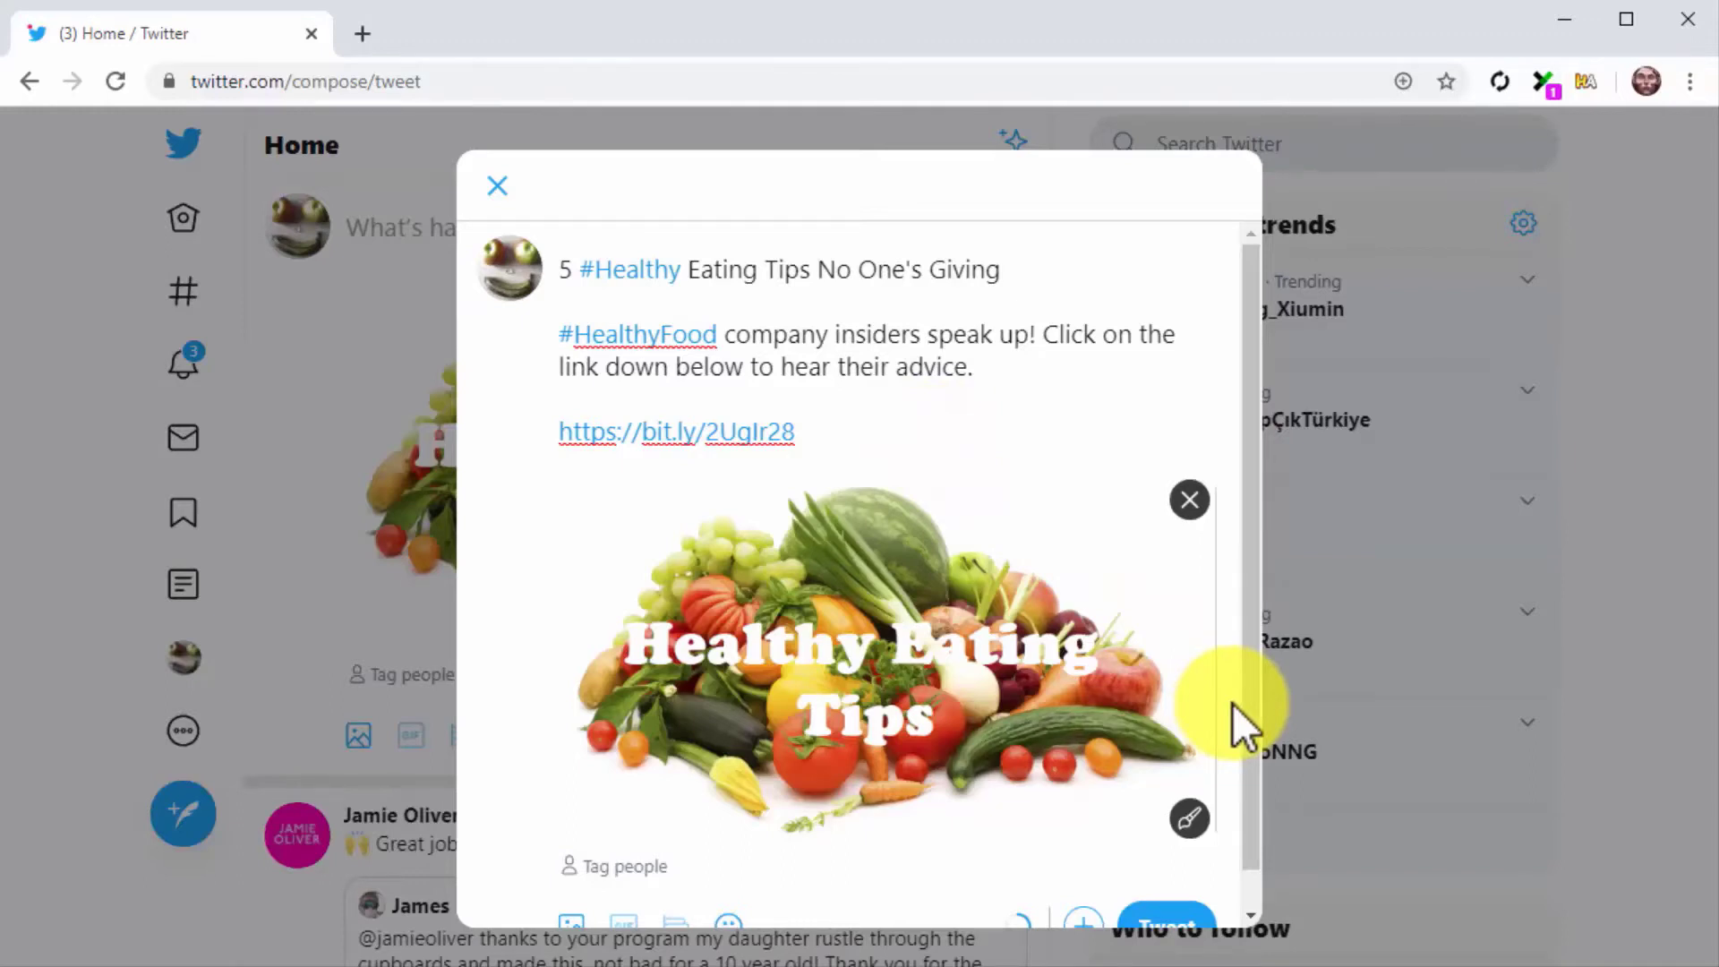
pyautogui.scroll(-1, 1209, 767)
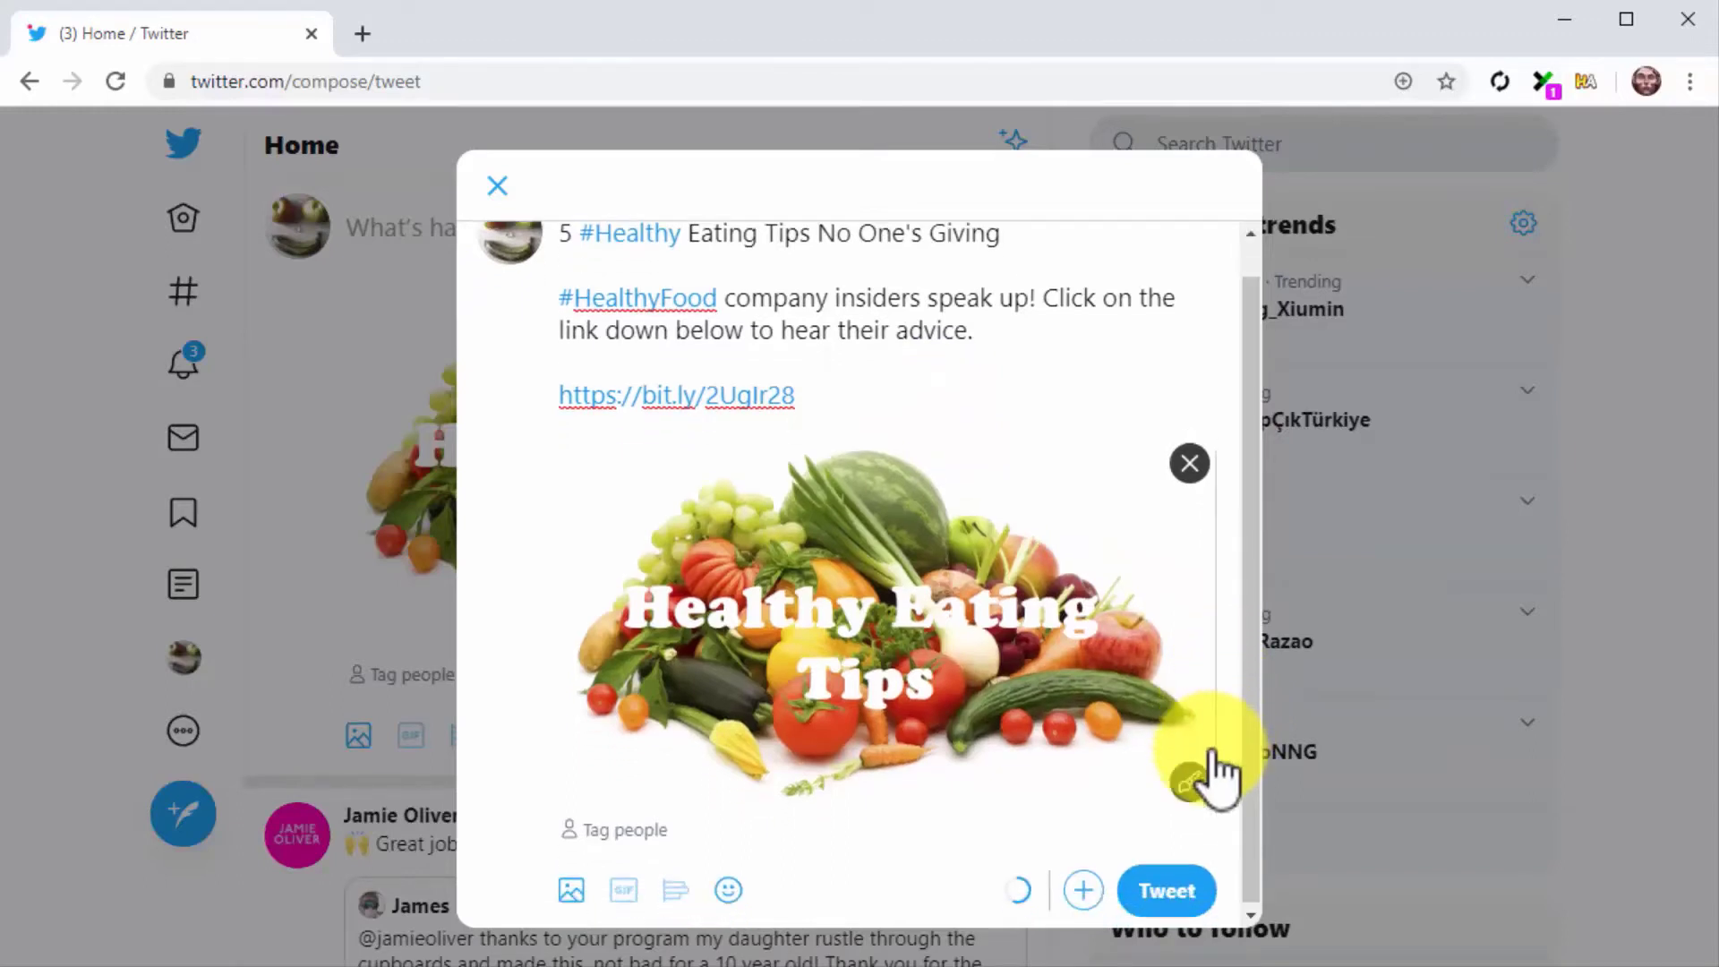
pyautogui.click(1153, 890)
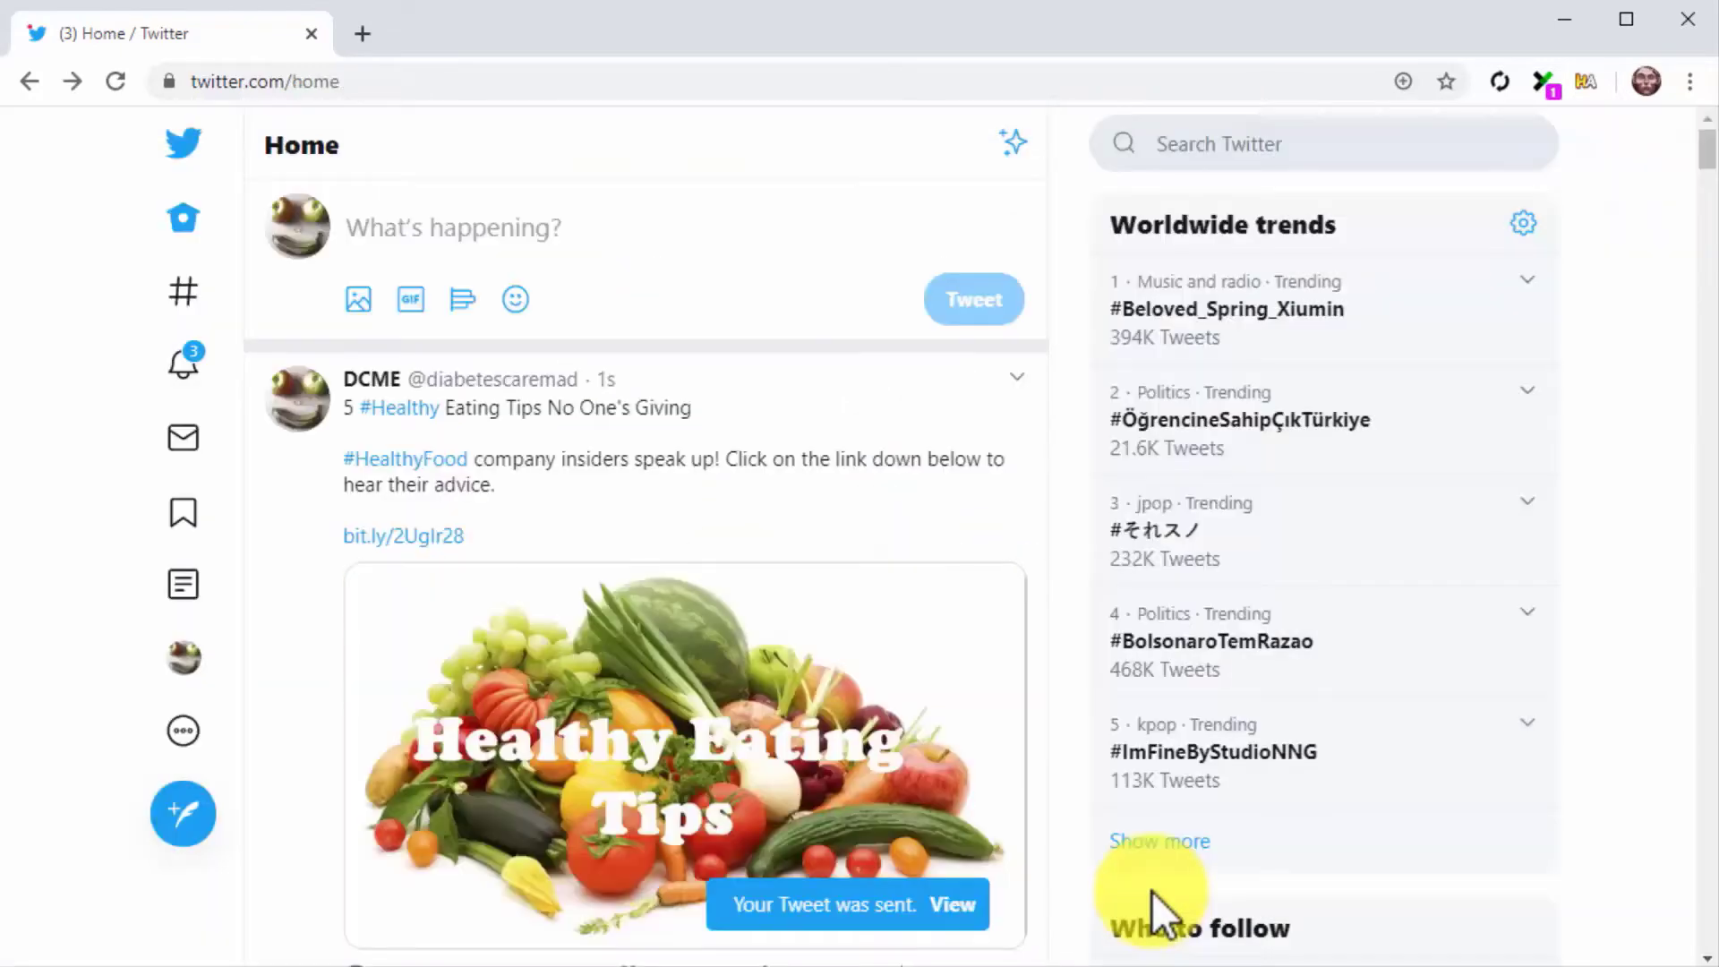
pyautogui.scroll(-1, 1049, 711)
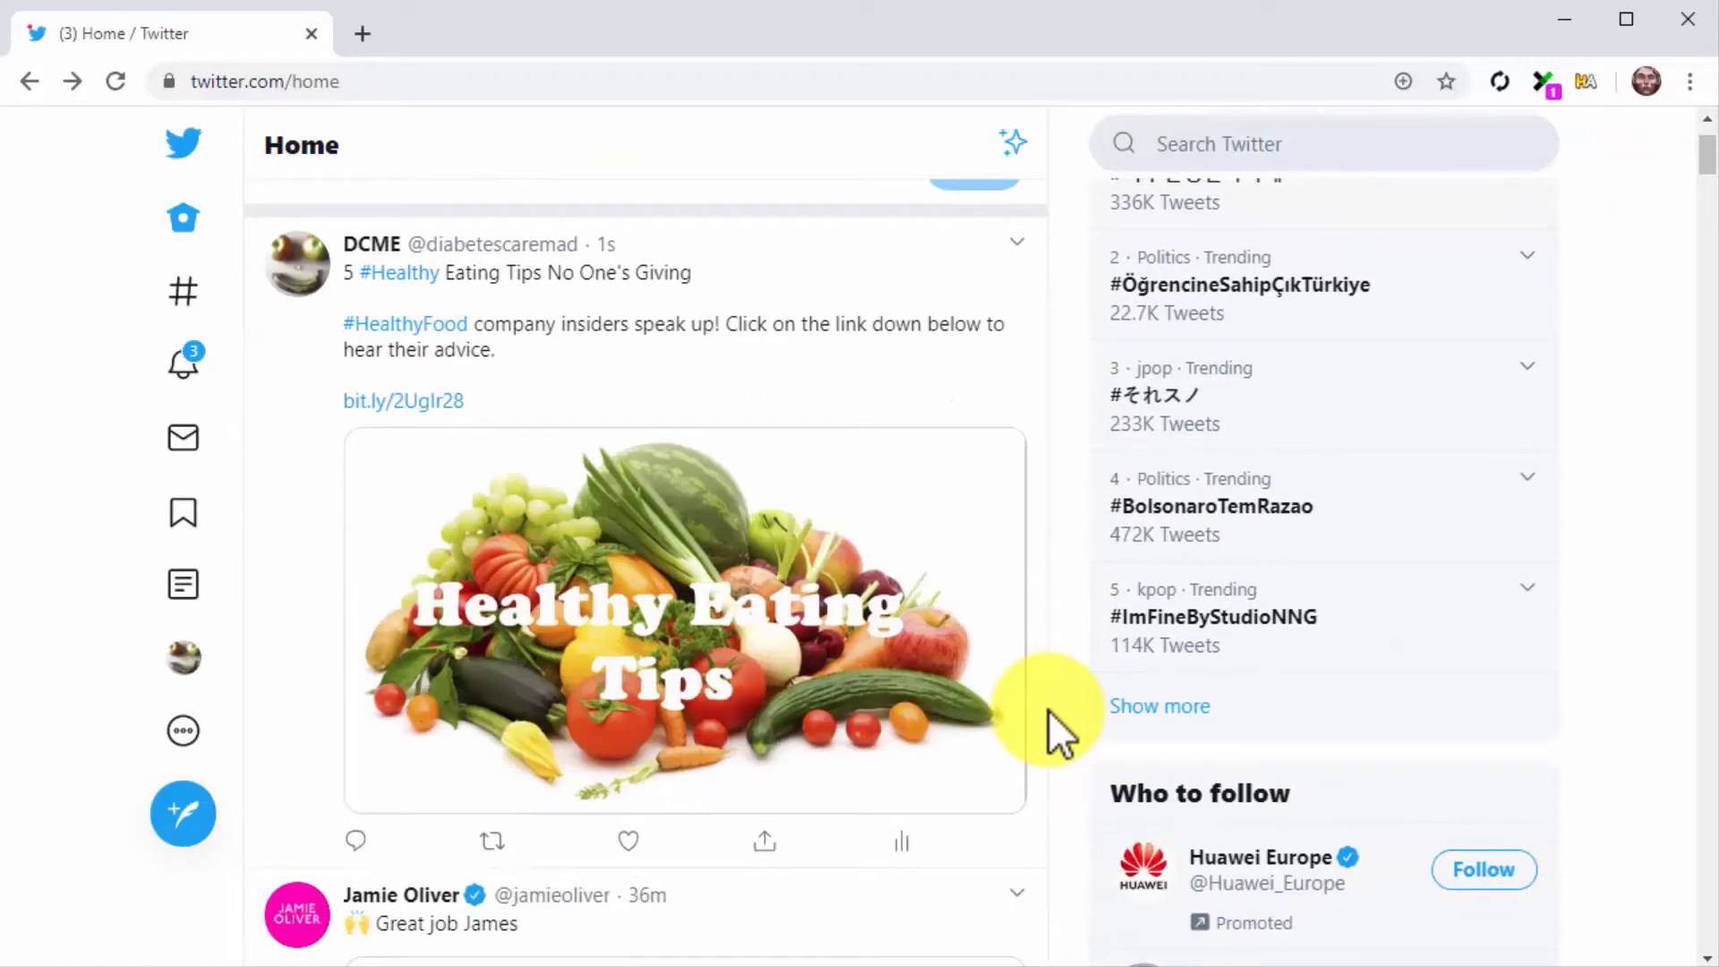